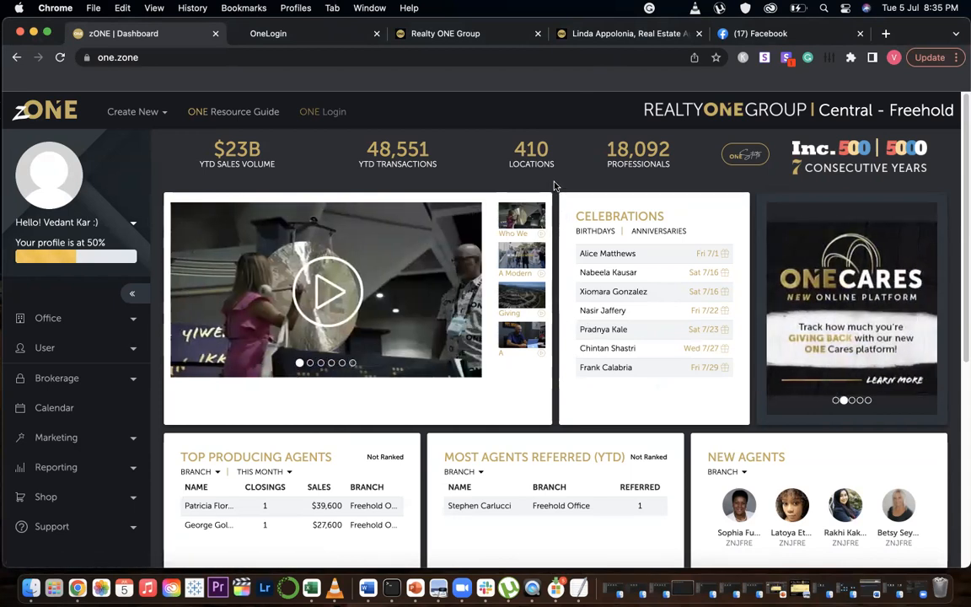
Browse the OneLogin portal's frequent apps and the full list of available apps
key(XF86AudioRaiseVolume)
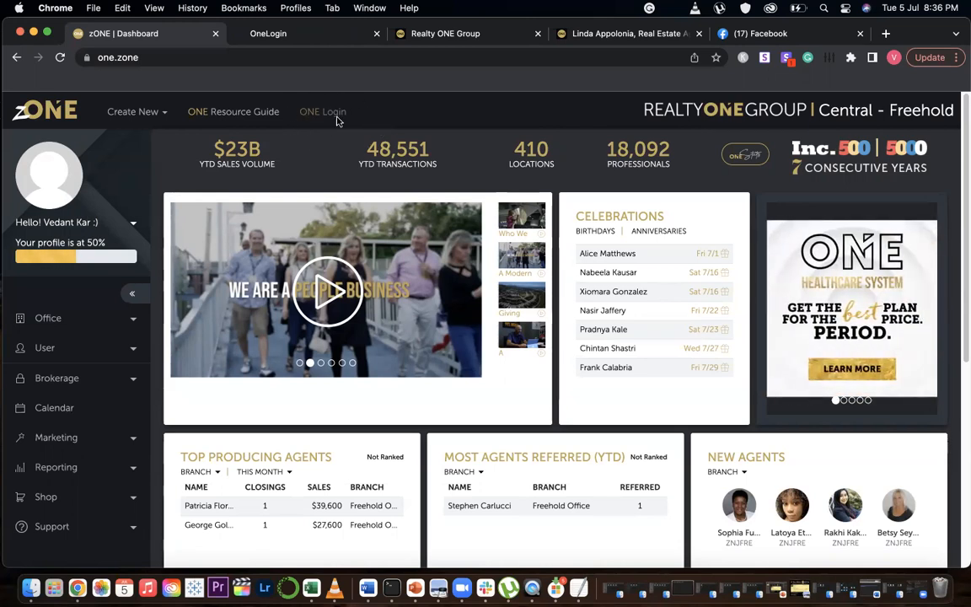
click(321, 34)
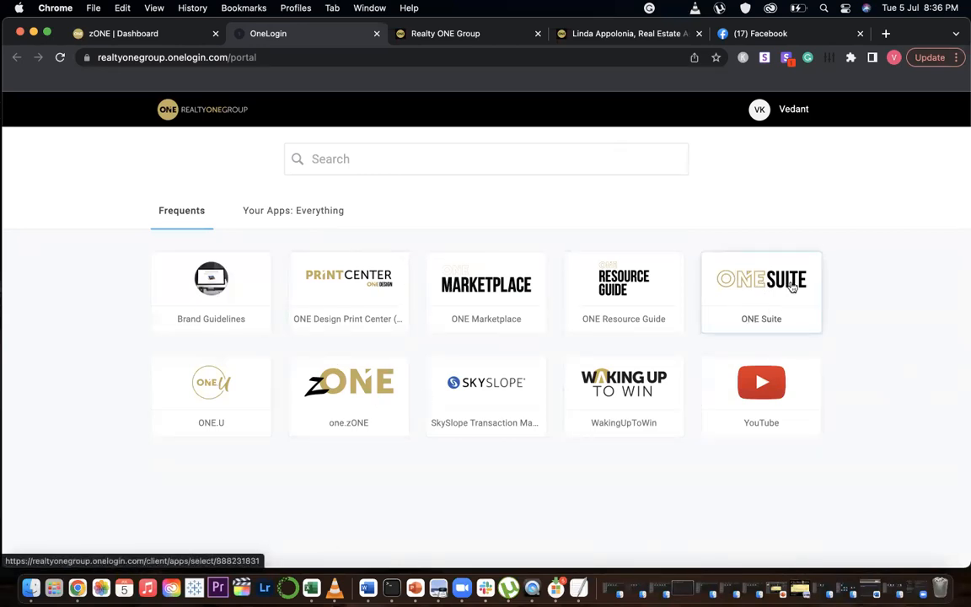
click(284, 215)
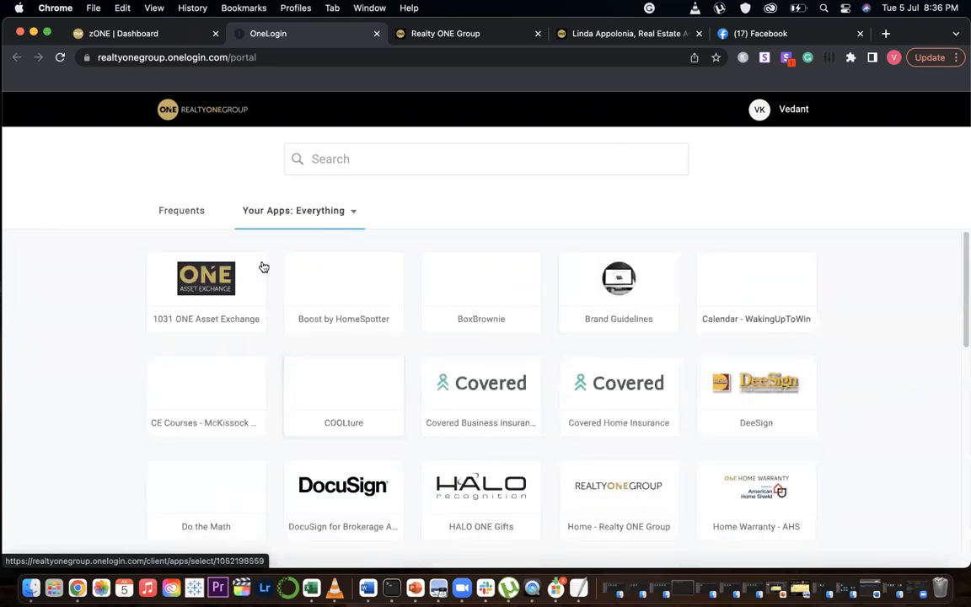
click(187, 213)
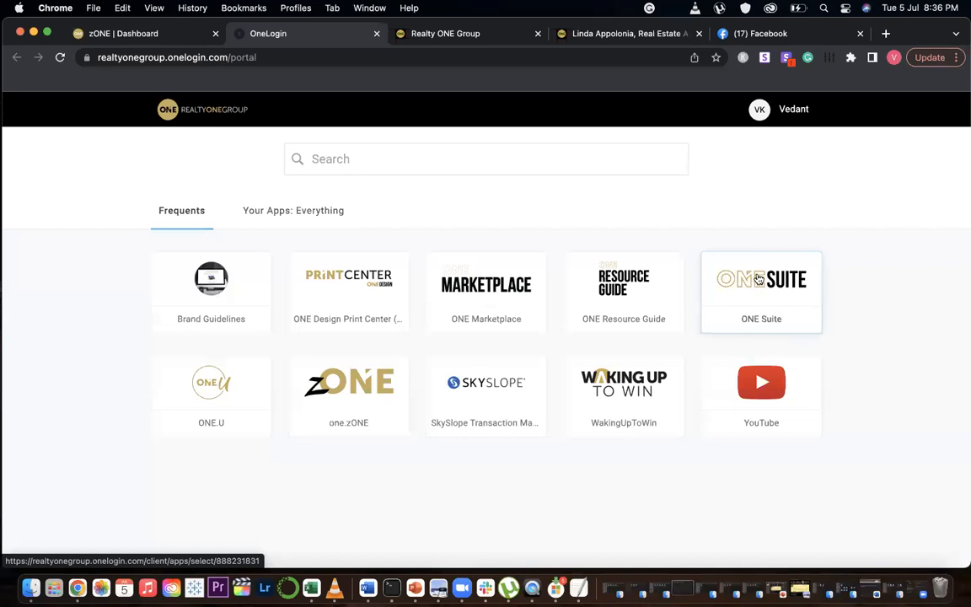
Switch to the Realty ONE Group tab and look over the ONE Suite home page
click(427, 34)
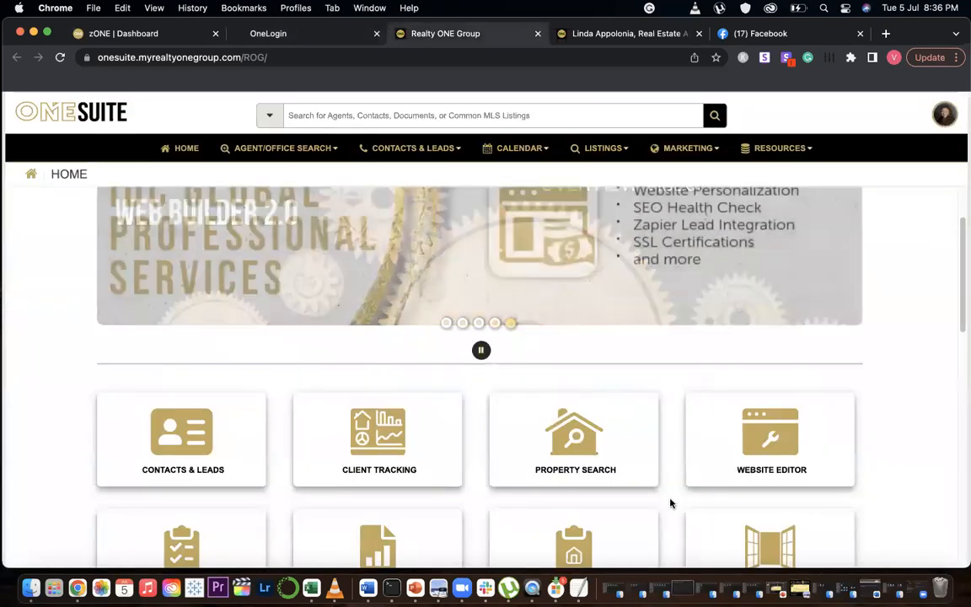
scroll(858, 372, up, 2)
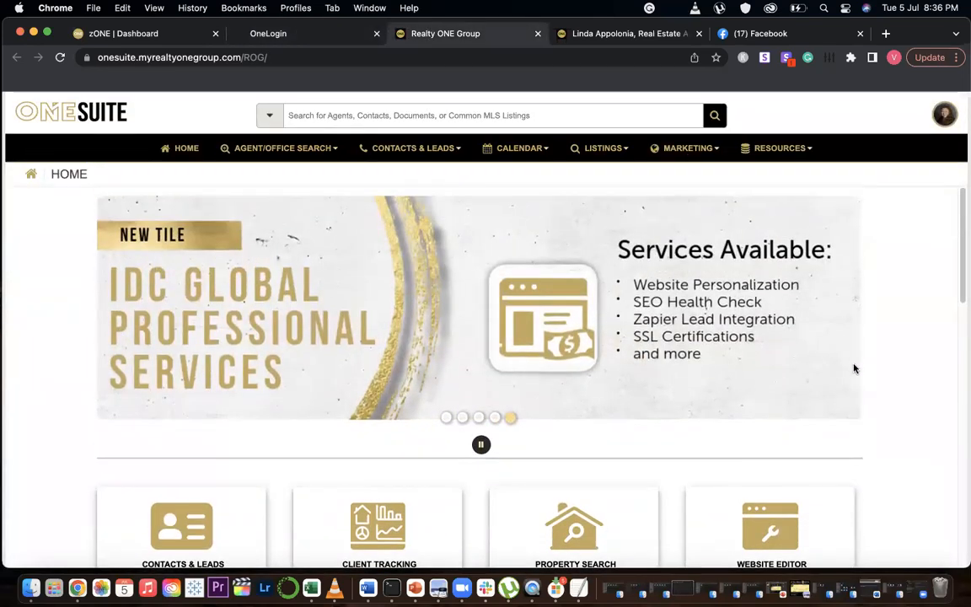
scroll(857, 369, down, 2)
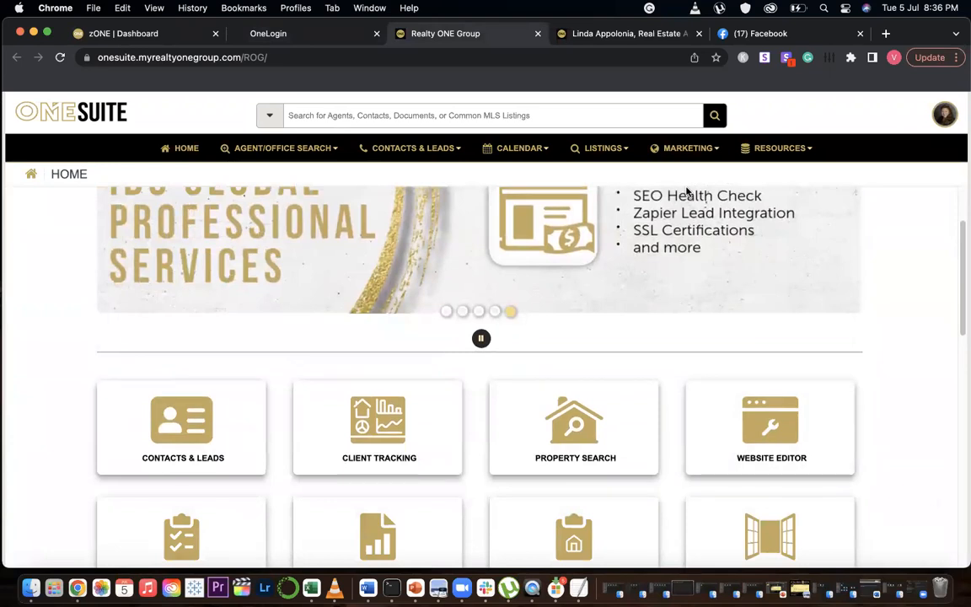
Switch to the agent website tab and scroll through its page sections
key(ctrl+Tab)
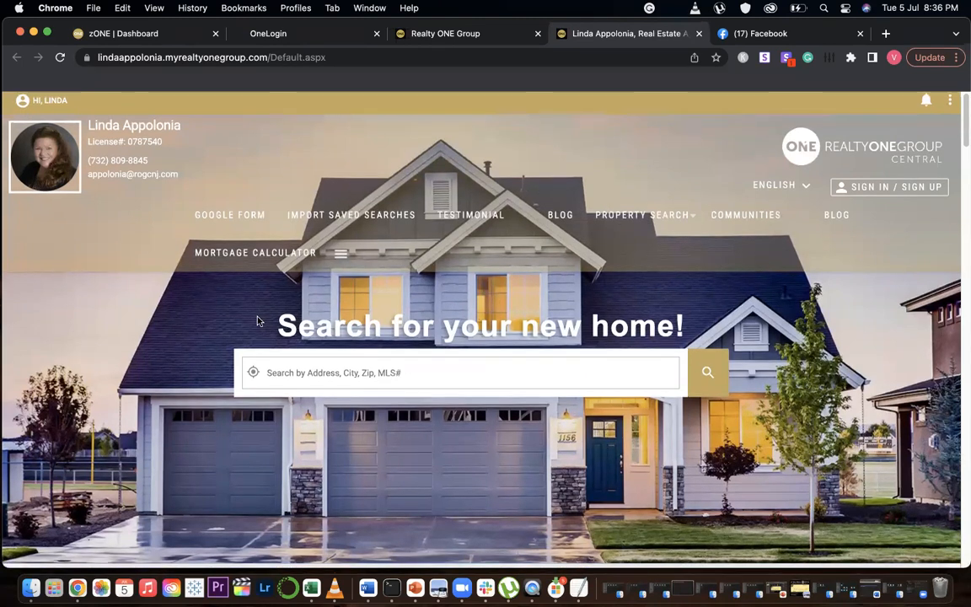
scroll(258, 320, down, 10)
scroll(527, 369, down, 3)
scroll(540, 367, up, 5)
scroll(548, 367, down, 10)
scroll(548, 369, down, 5)
scroll(531, 337, up, 10)
scroll(568, 303, up, 5)
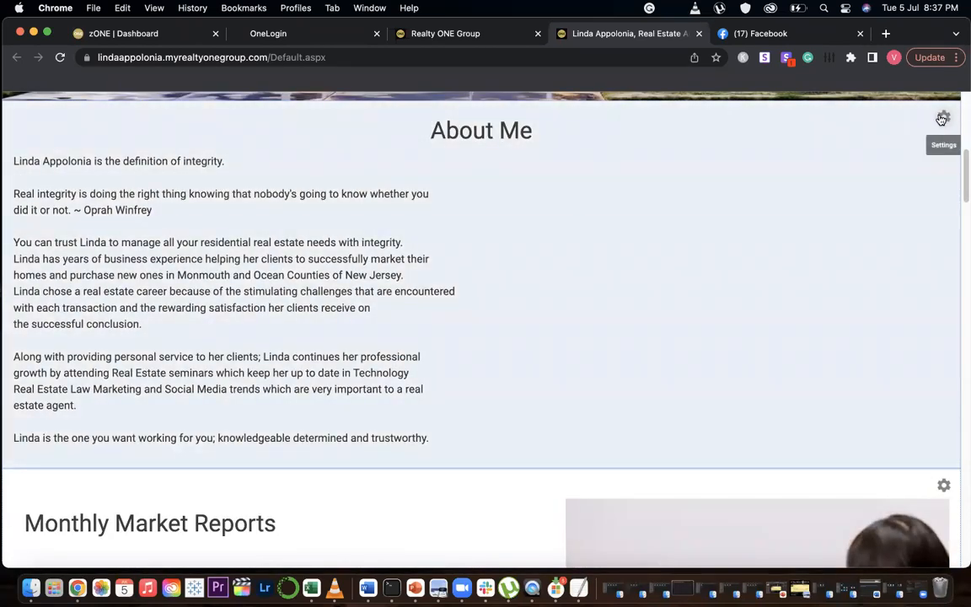
scroll(548, 342, down, 7)
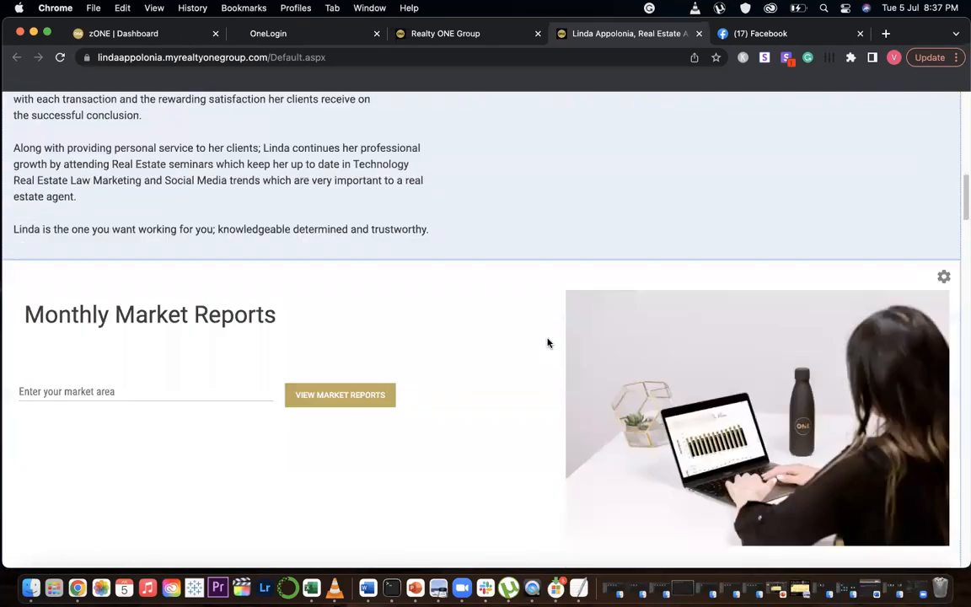
scroll(547, 342, down, 15)
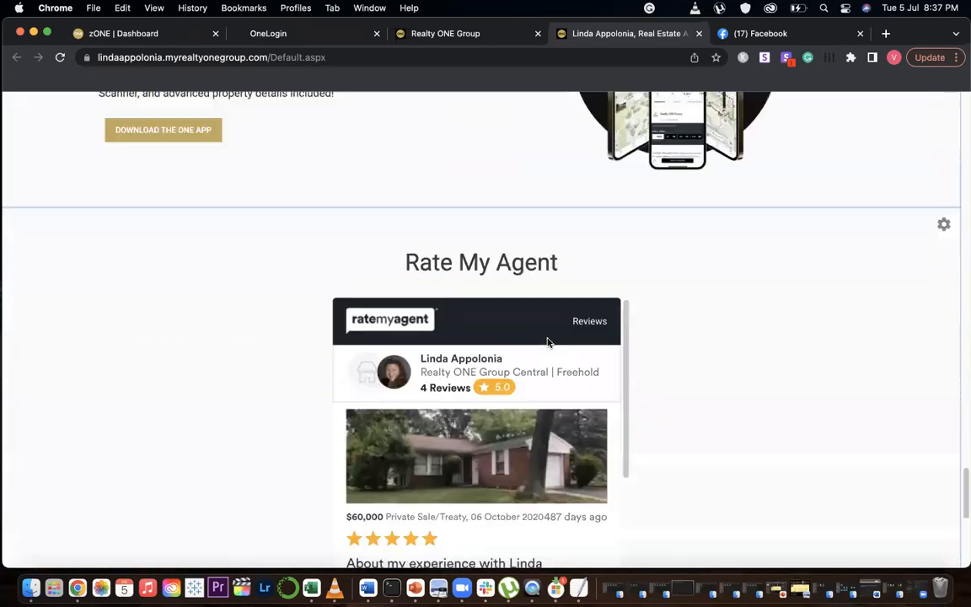
scroll(638, 325, up, 10)
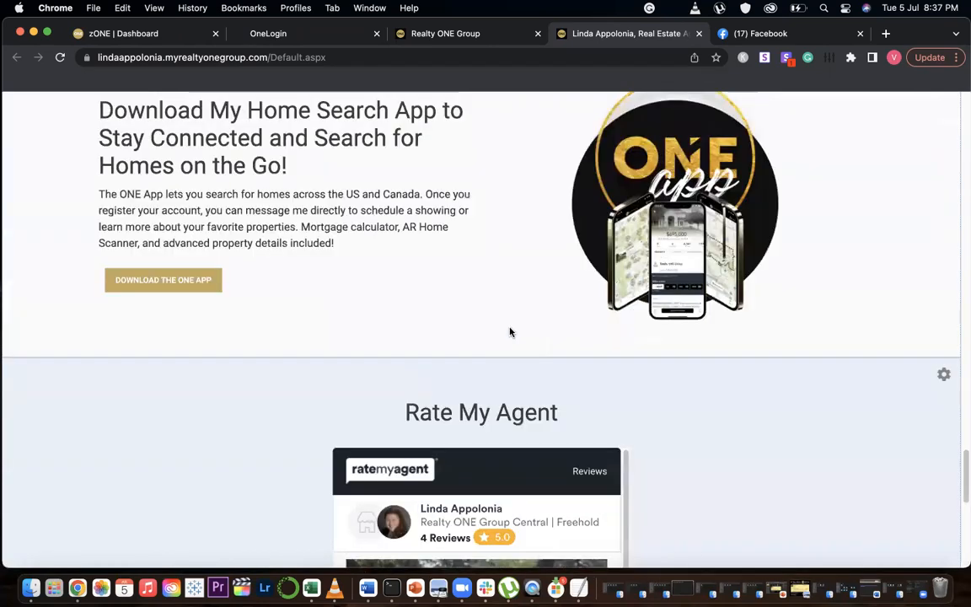
scroll(304, 305, up, 8)
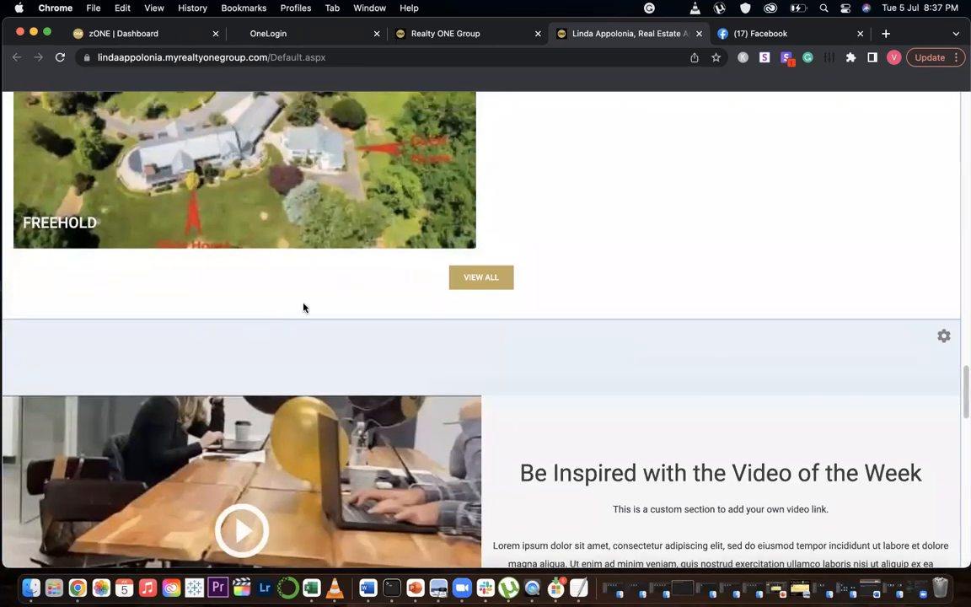
scroll(360, 308, up, 8)
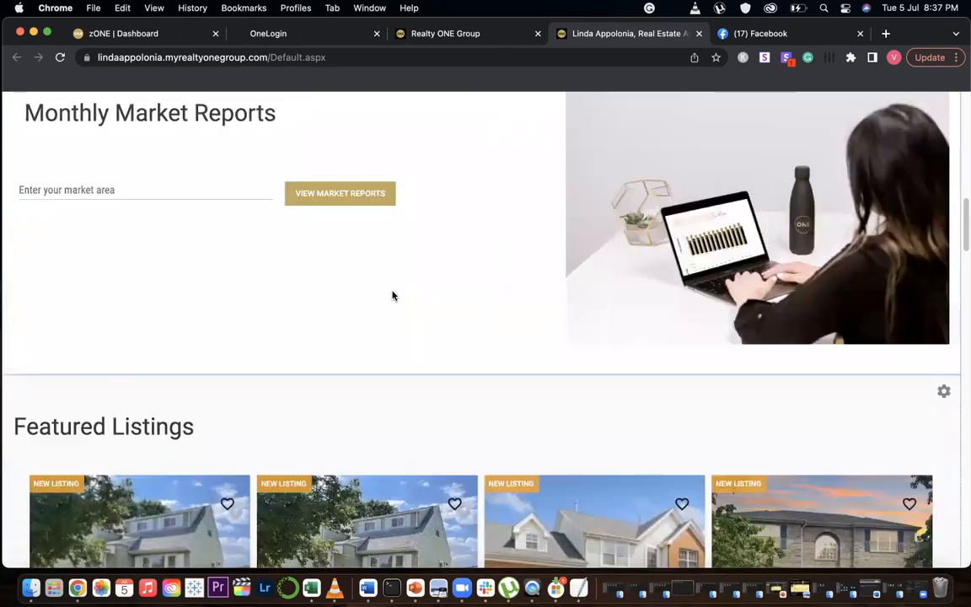
scroll(383, 291, up, 10)
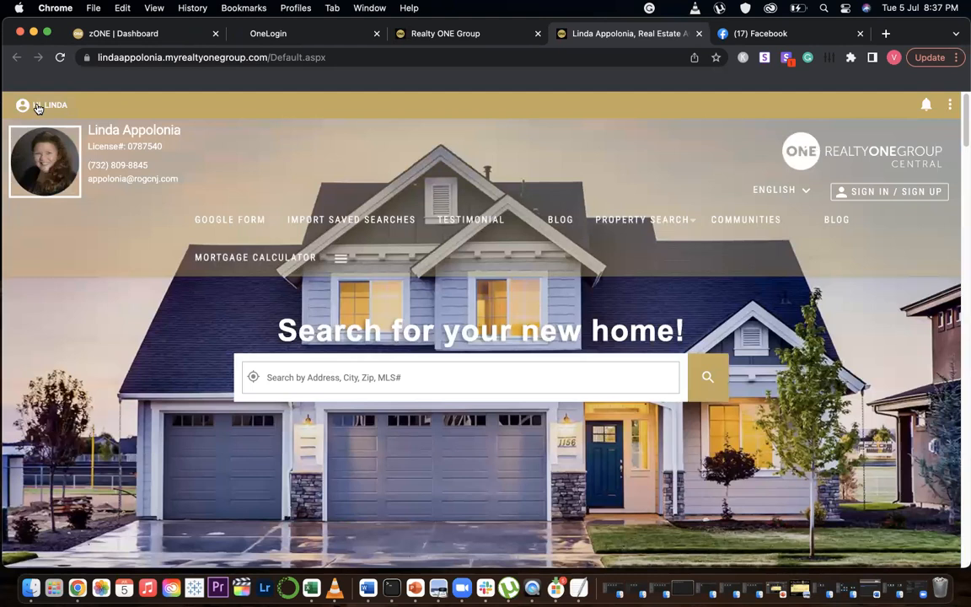
Open Manage Widgets from the account menu and move Featured Communities to the second position
click(29, 106)
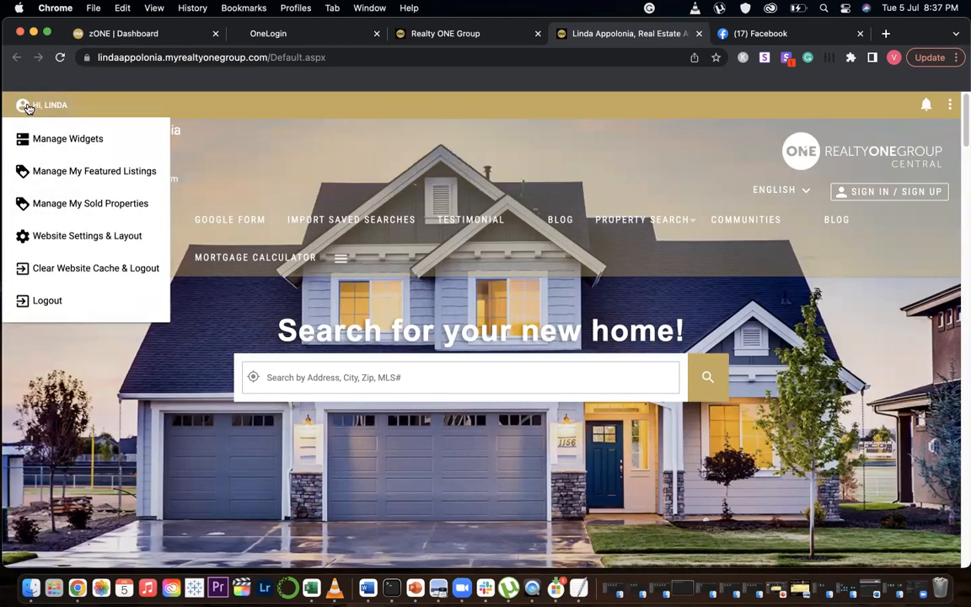
click(77, 137)
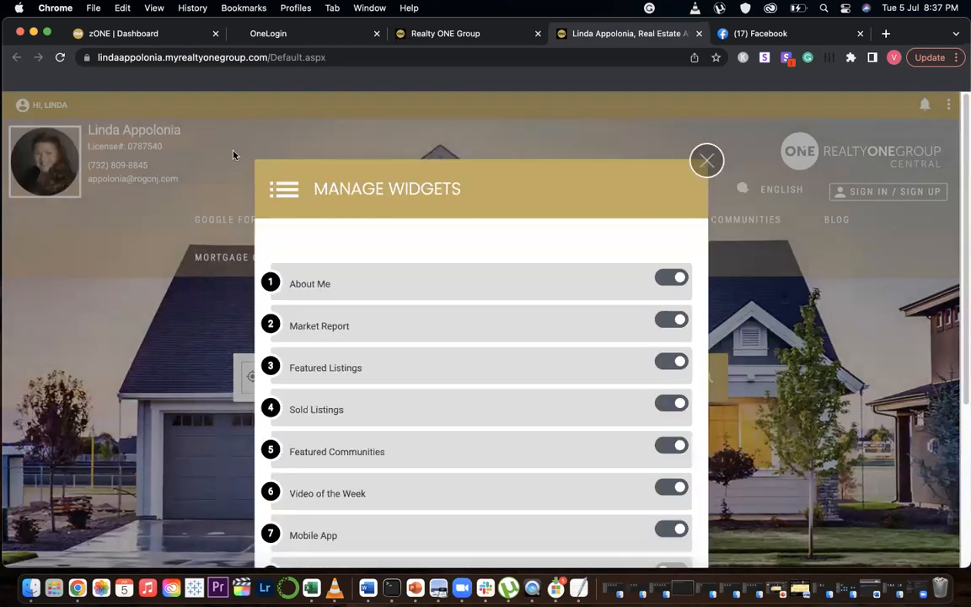
scroll(481, 340, down, 5)
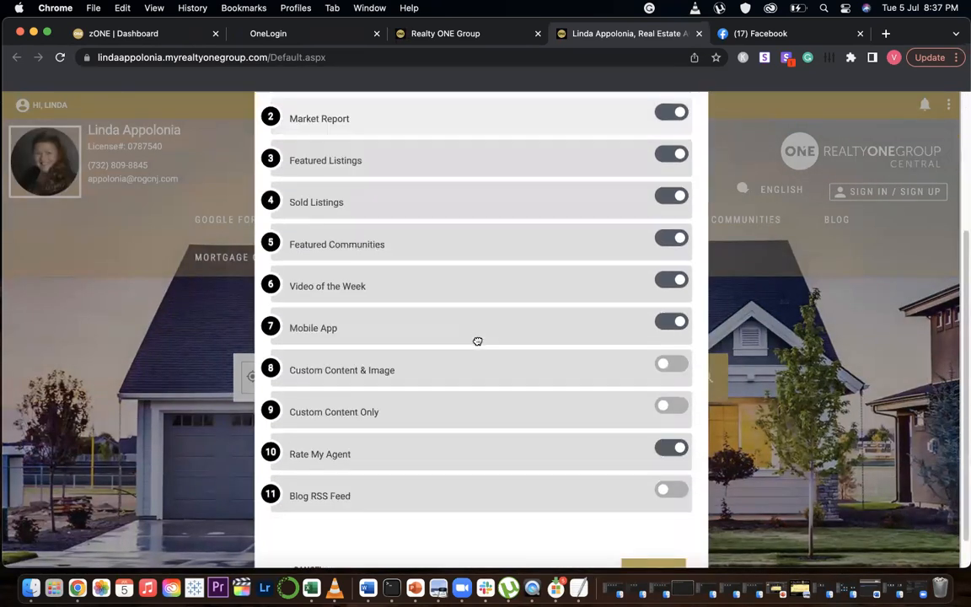
scroll(481, 252, up, 2)
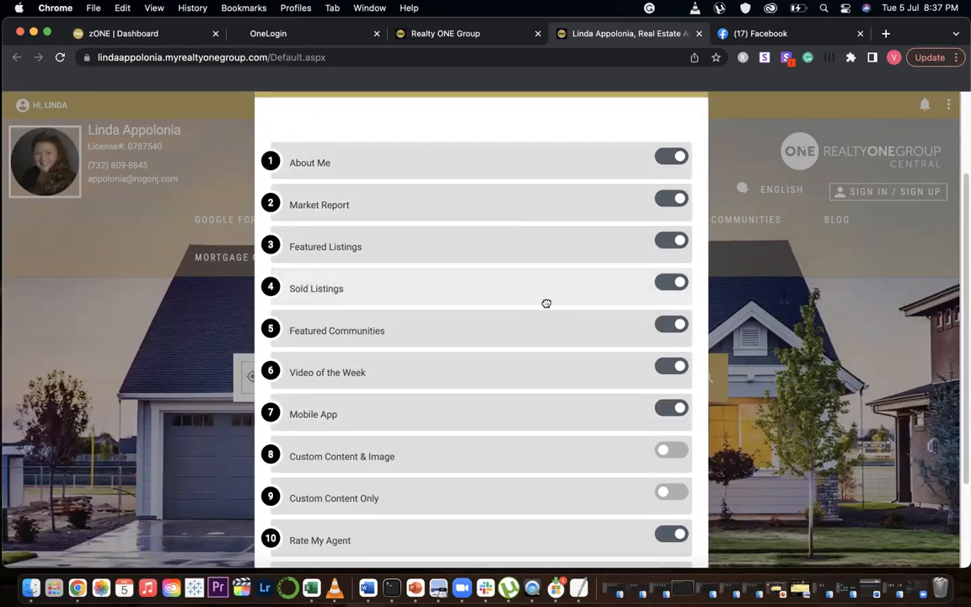
scroll(547, 308, down, 2)
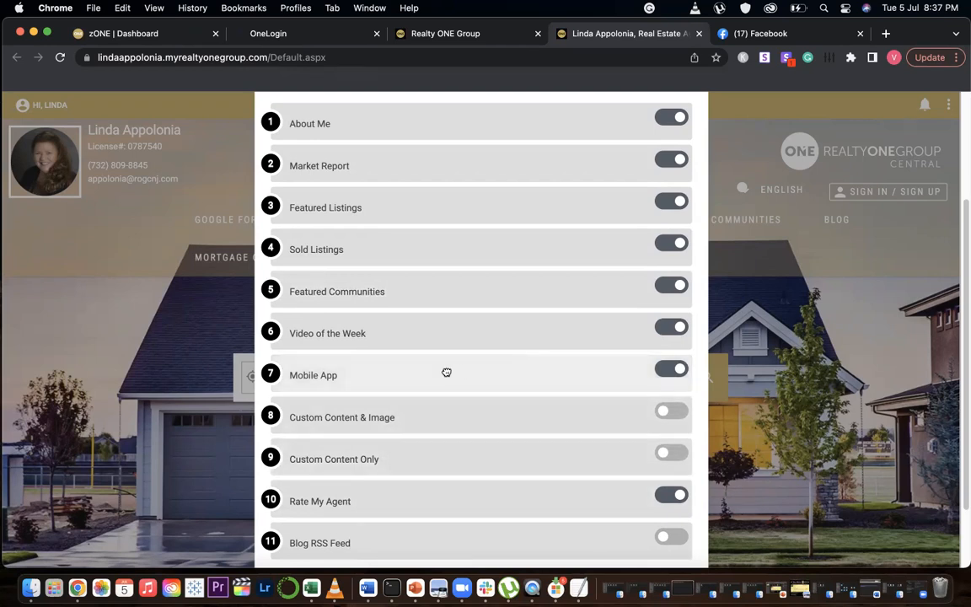
drag(269, 289, 269, 155)
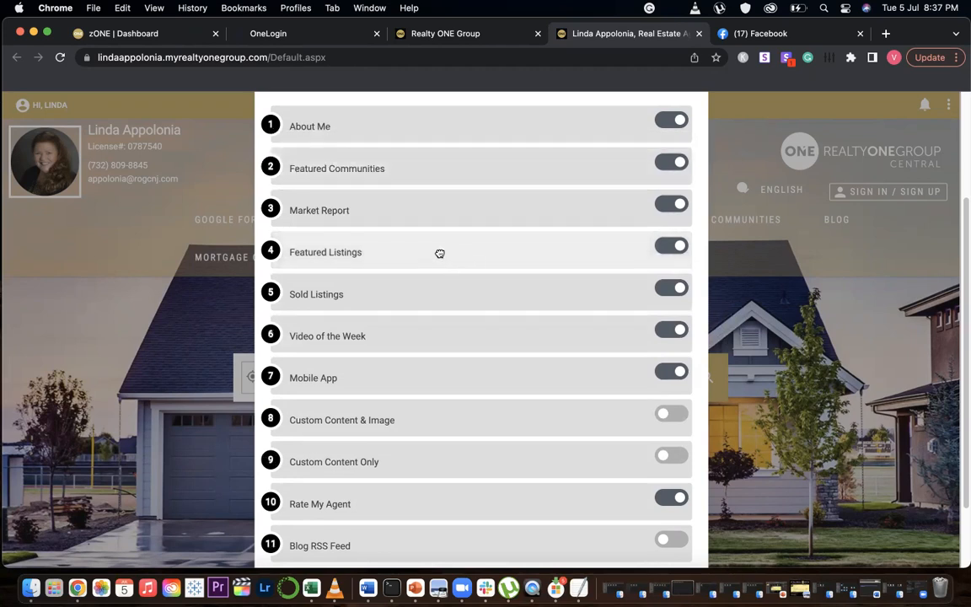
Move Sold Listings below Video of the Week and Mobile App to the end of the widget list, then save
drag(273, 291, 271, 336)
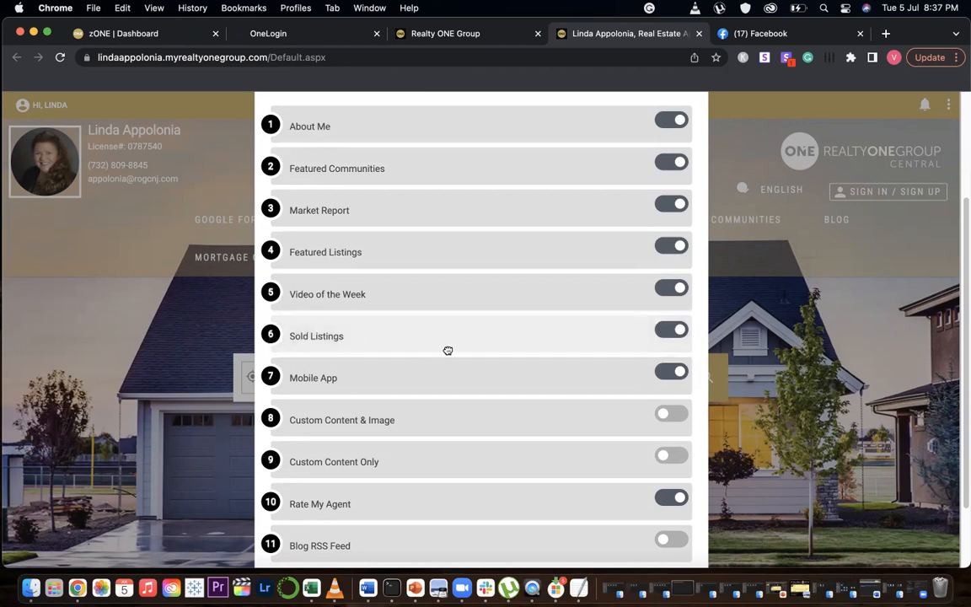
drag(271, 376, 276, 543)
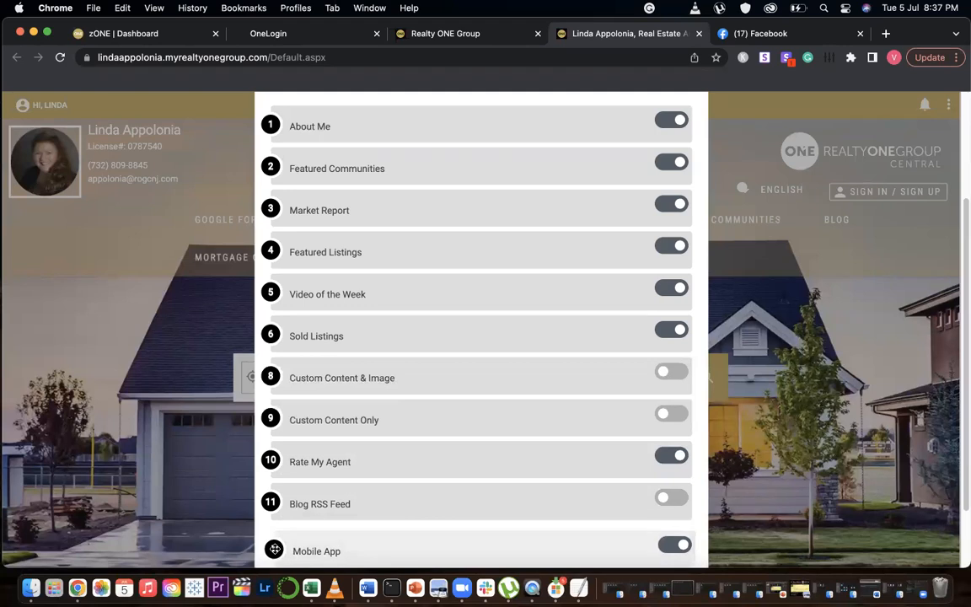
scroll(463, 442, down, 1)
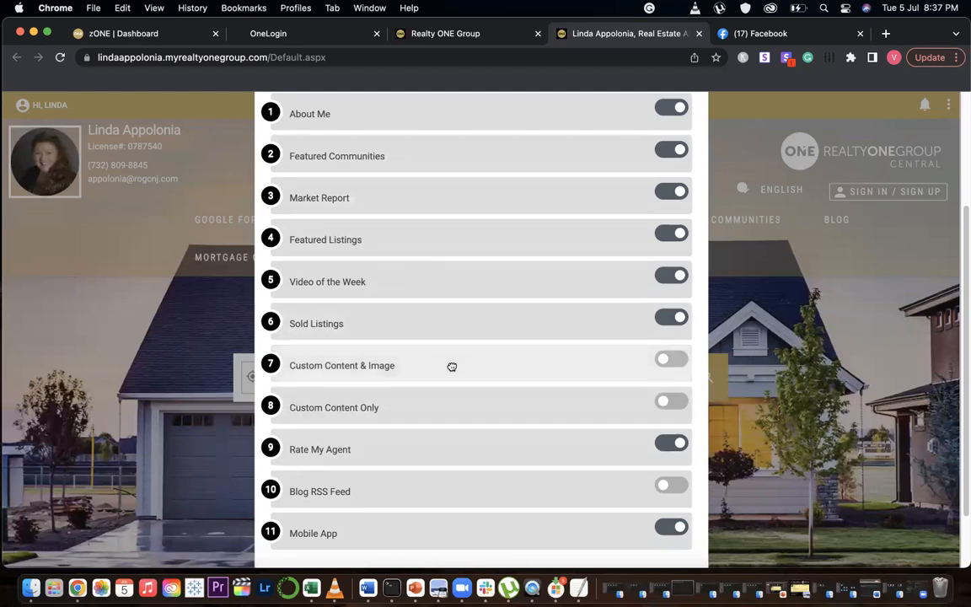
scroll(452, 366, down, 3)
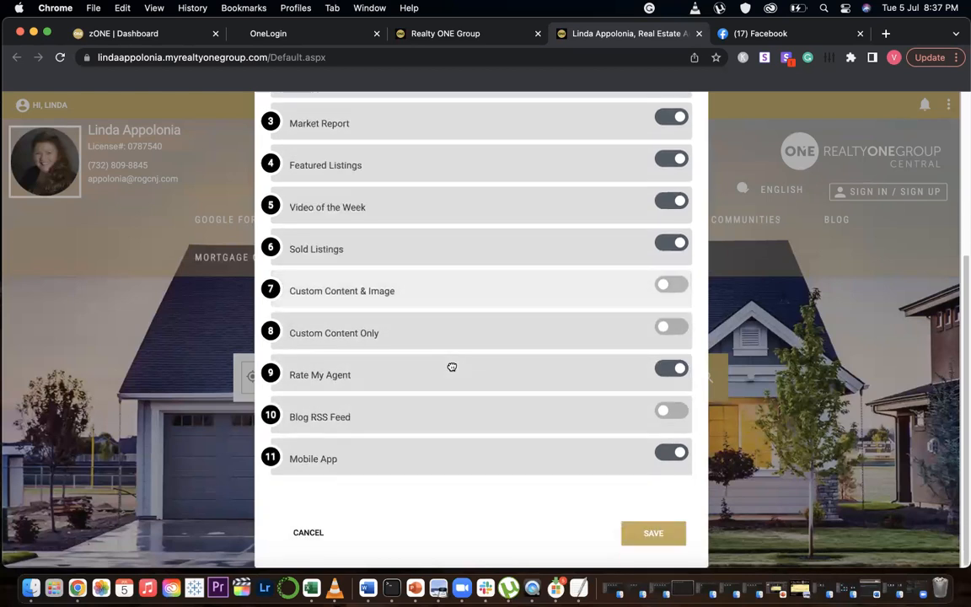
click(656, 534)
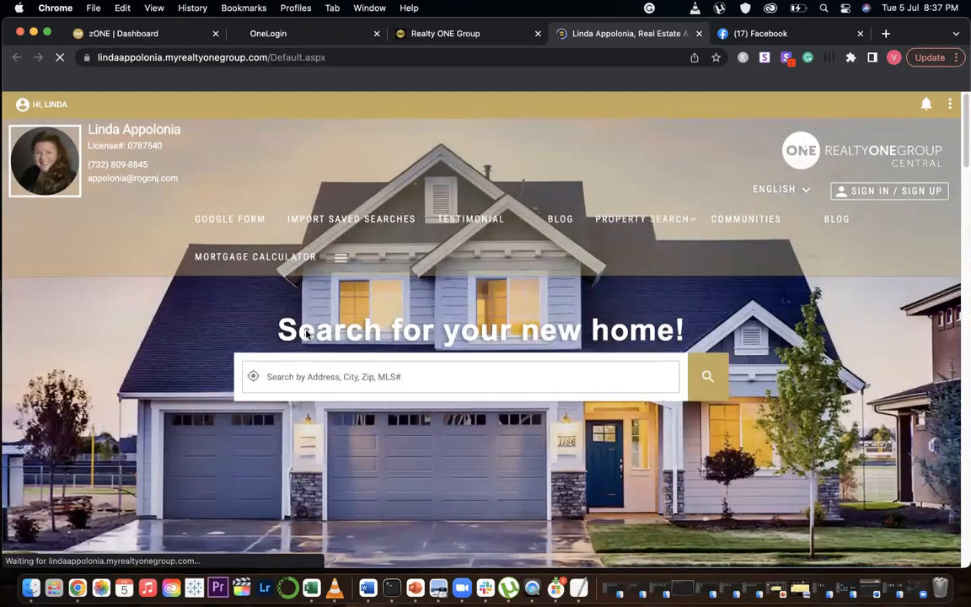
Scroll through the agent website to review the new section order
scroll(305, 330, down, 10)
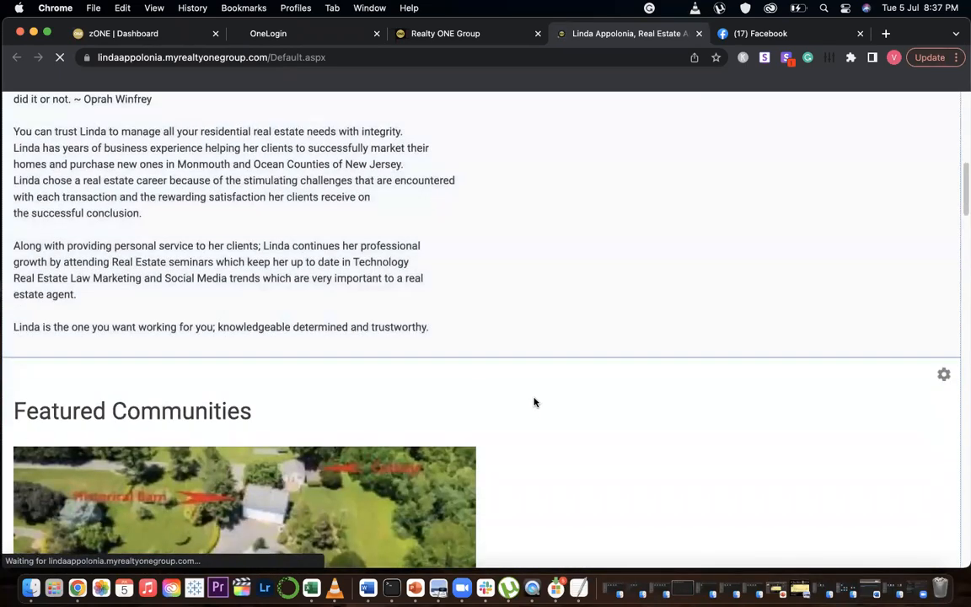
scroll(533, 401, down, 3)
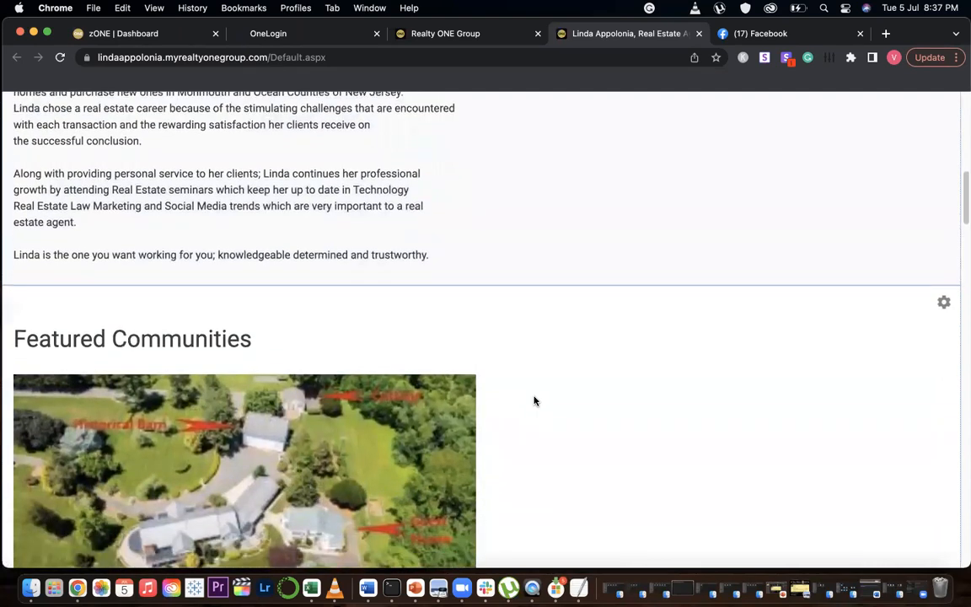
scroll(533, 400, down, 3)
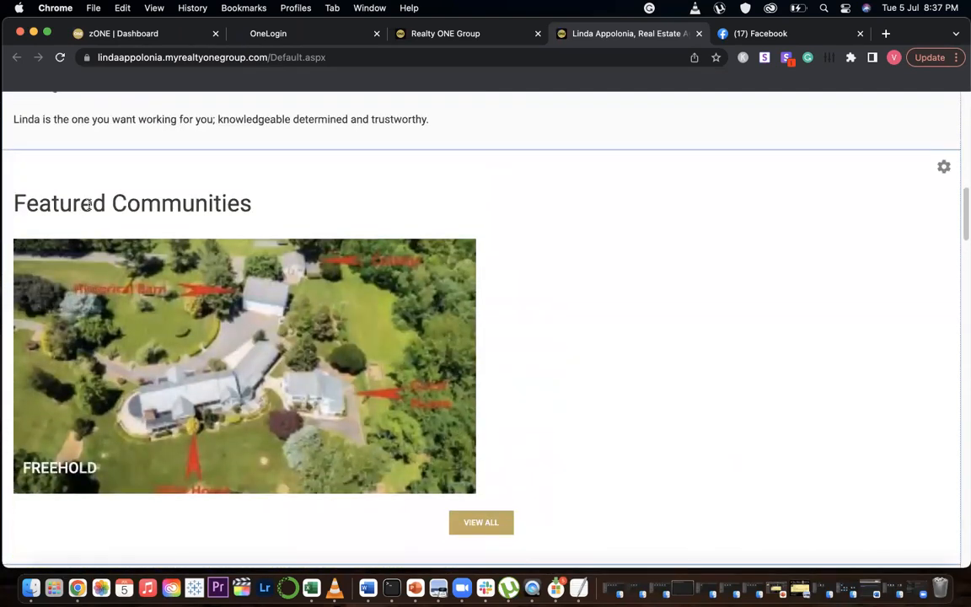
scroll(581, 368, down, 15)
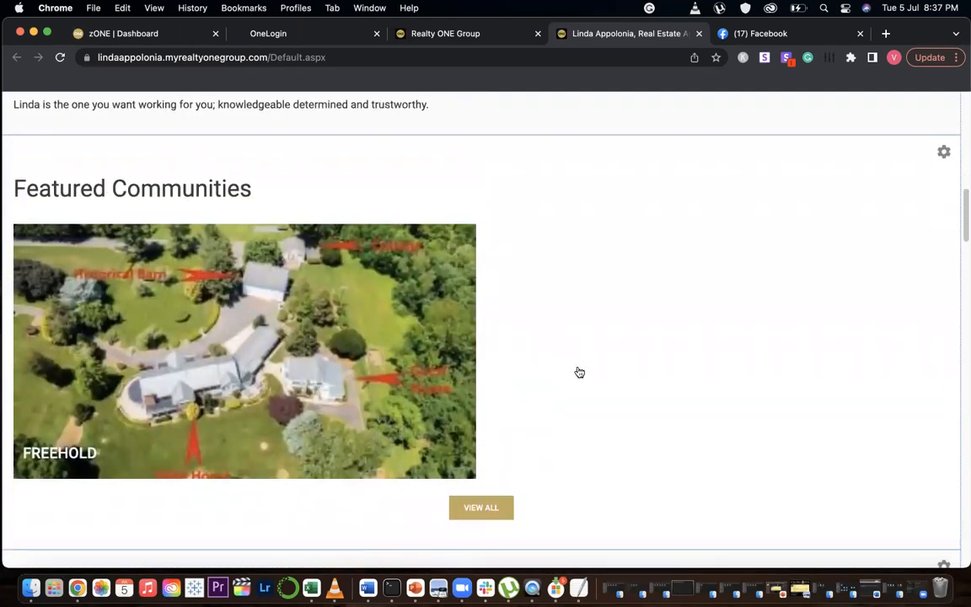
scroll(576, 369, down, 10)
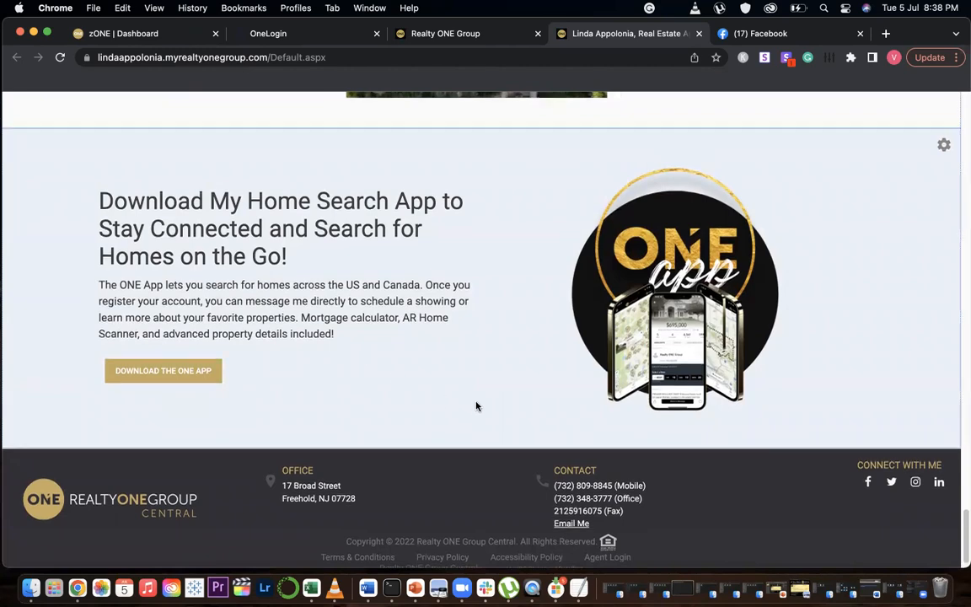
scroll(476, 407, up, 20)
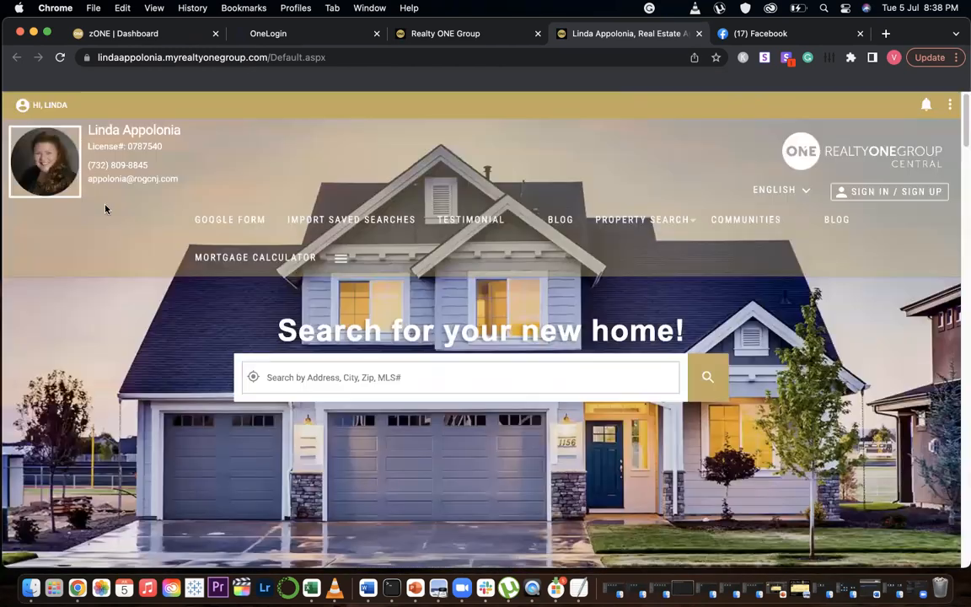
click(30, 108)
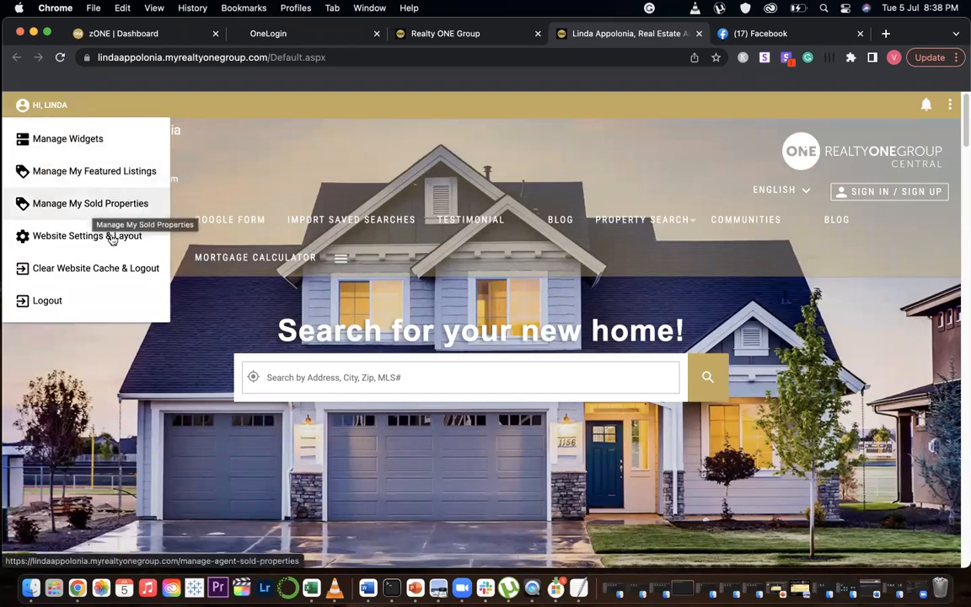
click(194, 359)
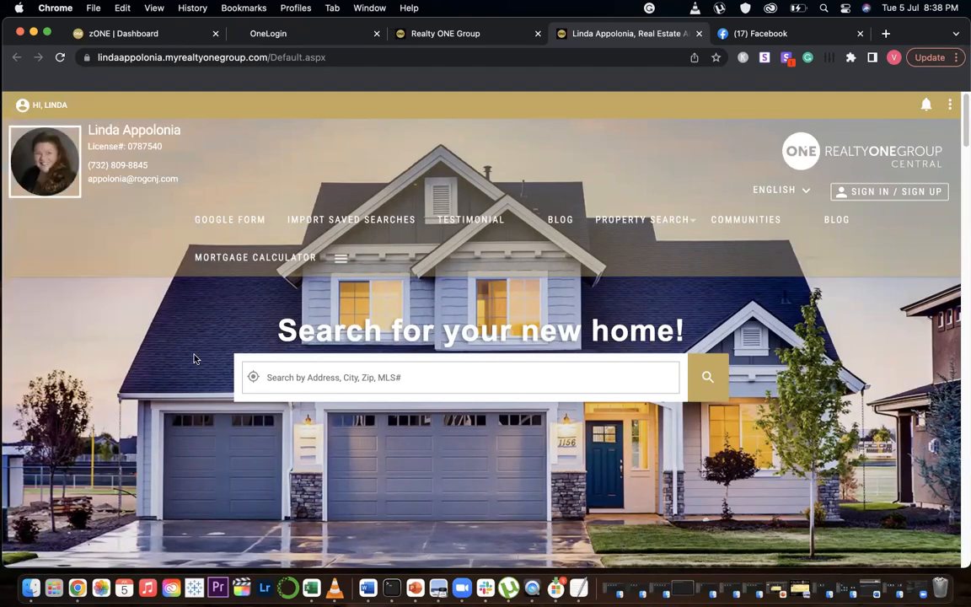
scroll(194, 358, down, 15)
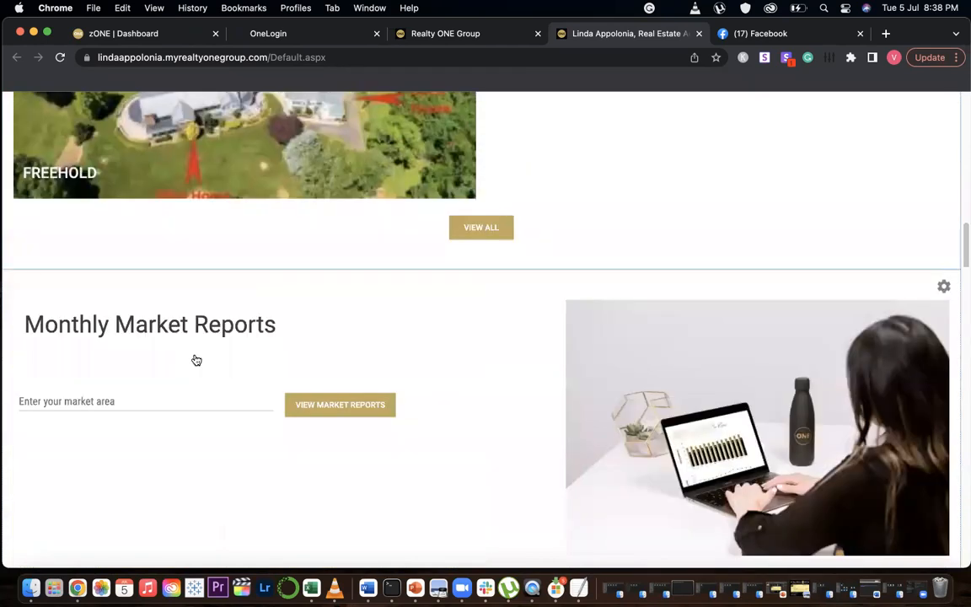
Scroll through the homepage's Monthly Market Reports, Featured Listings and Sold Listings sections to check their order
scroll(197, 360, down, 6)
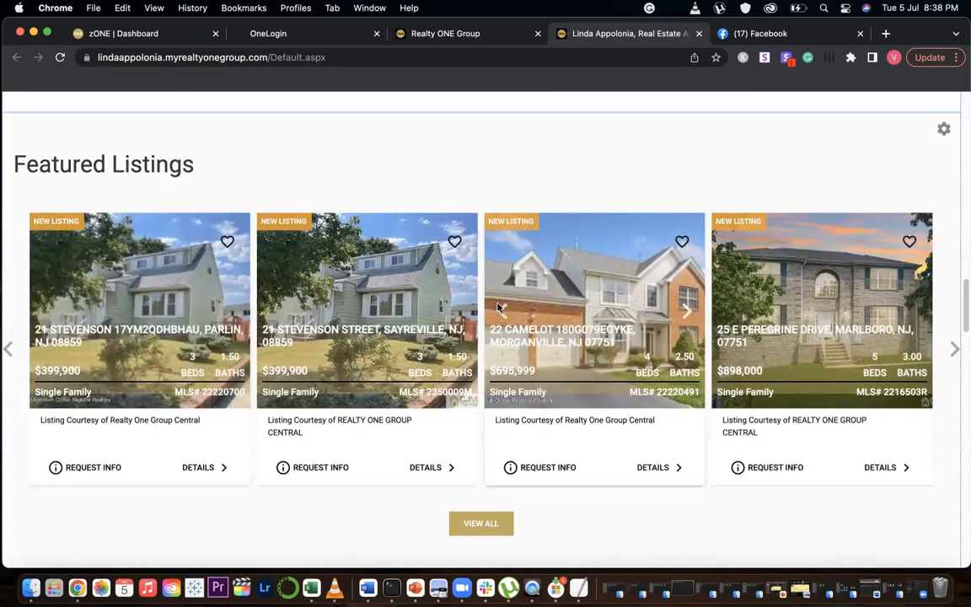
scroll(363, 321, down, 3)
scroll(356, 314, down, 9)
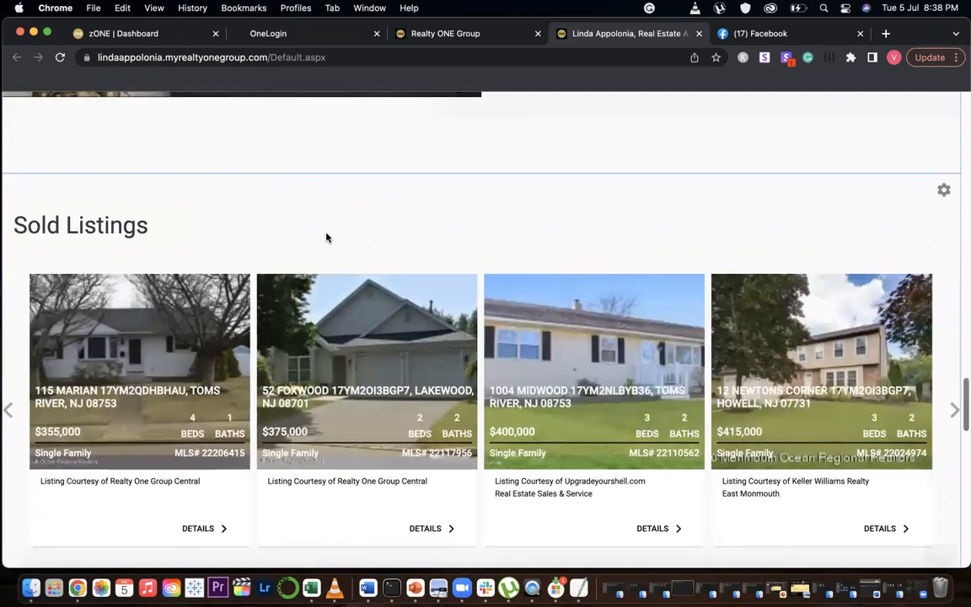
scroll(266, 271, up, 5)
scroll(268, 271, up, 15)
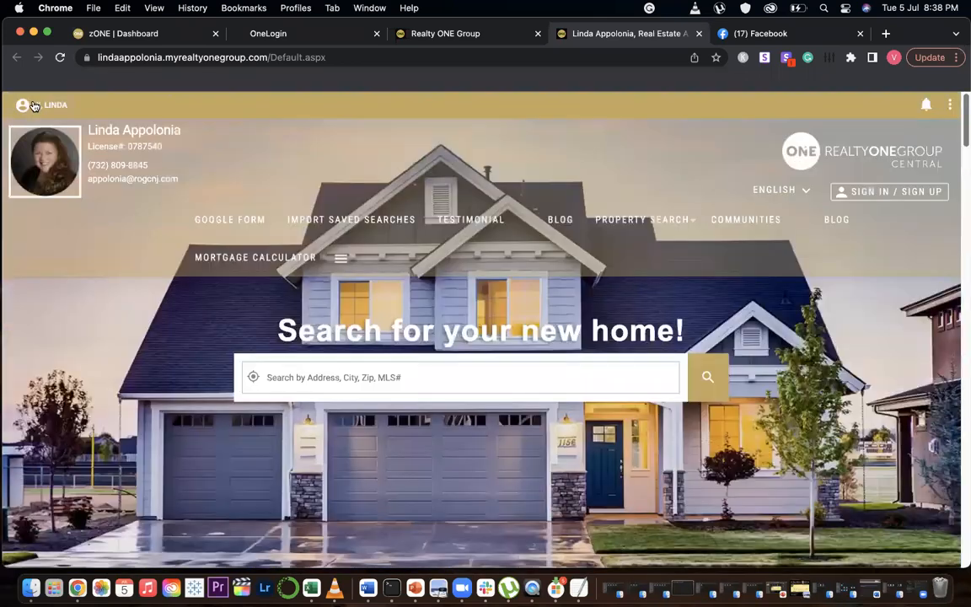
Open Manage My Featured Listings from the account menu and scroll through the featured listing cards
click(21, 104)
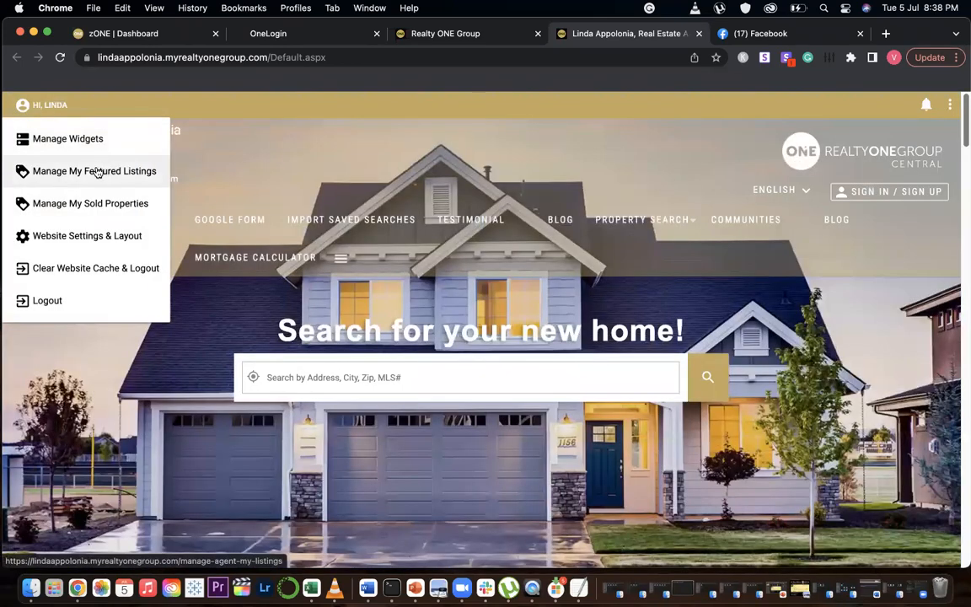
click(95, 171)
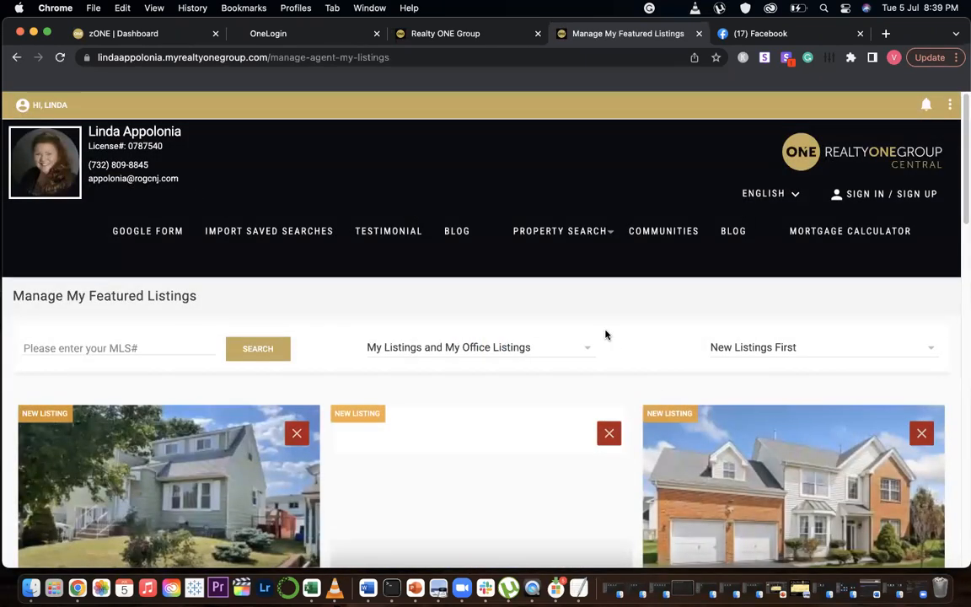
scroll(607, 335, down, 2)
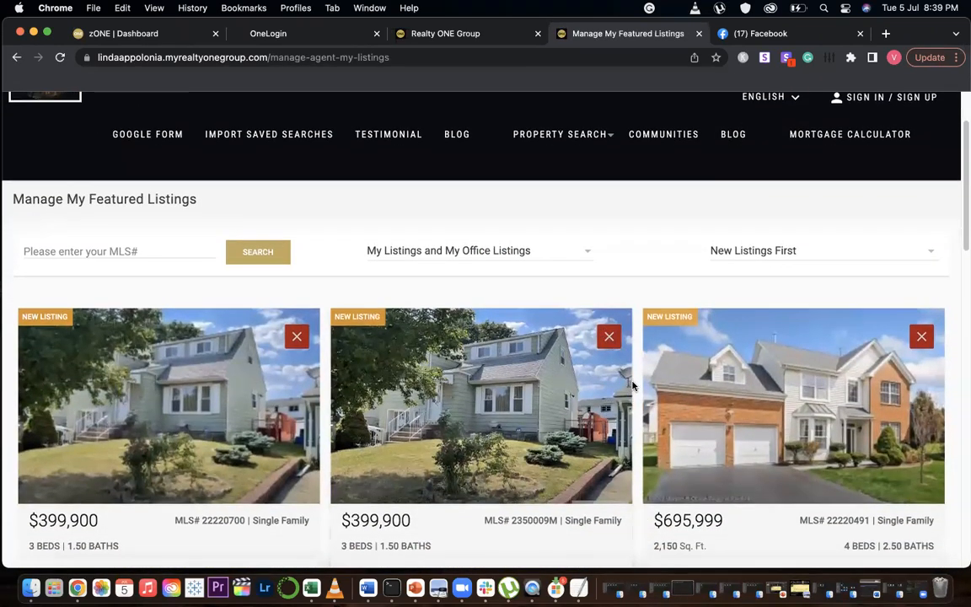
scroll(634, 385, down, 4)
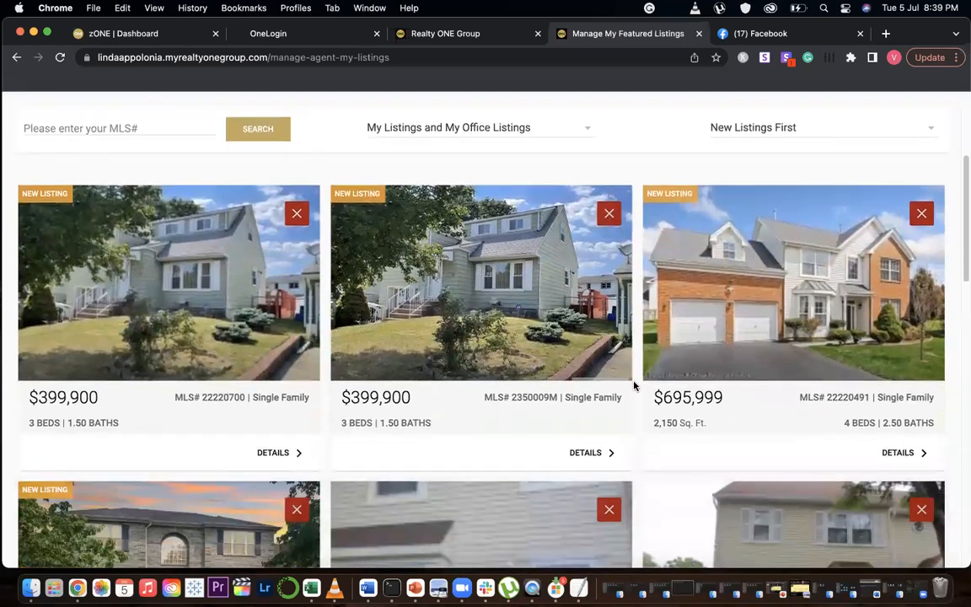
scroll(634, 386, down, 3)
scroll(634, 385, up, 6)
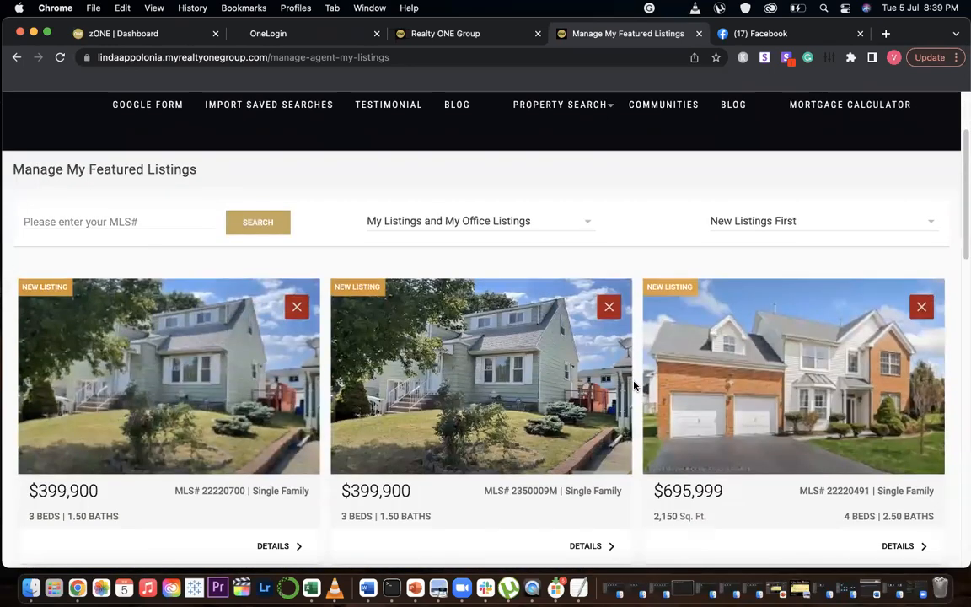
scroll(665, 336, down, 1)
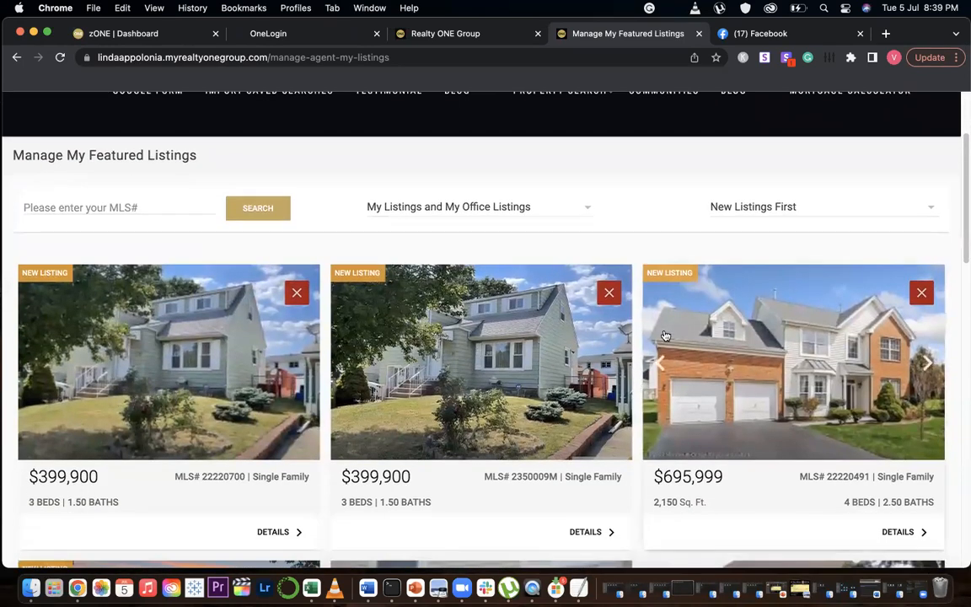
Remove the MLS# 2350009M listing from the featured listings, then add it back again
click(610, 293)
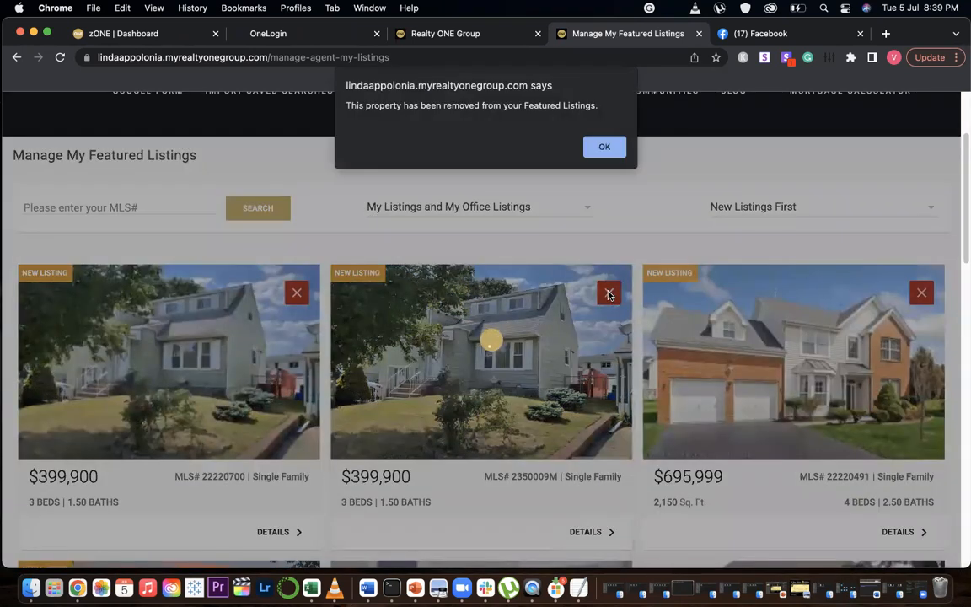
click(603, 144)
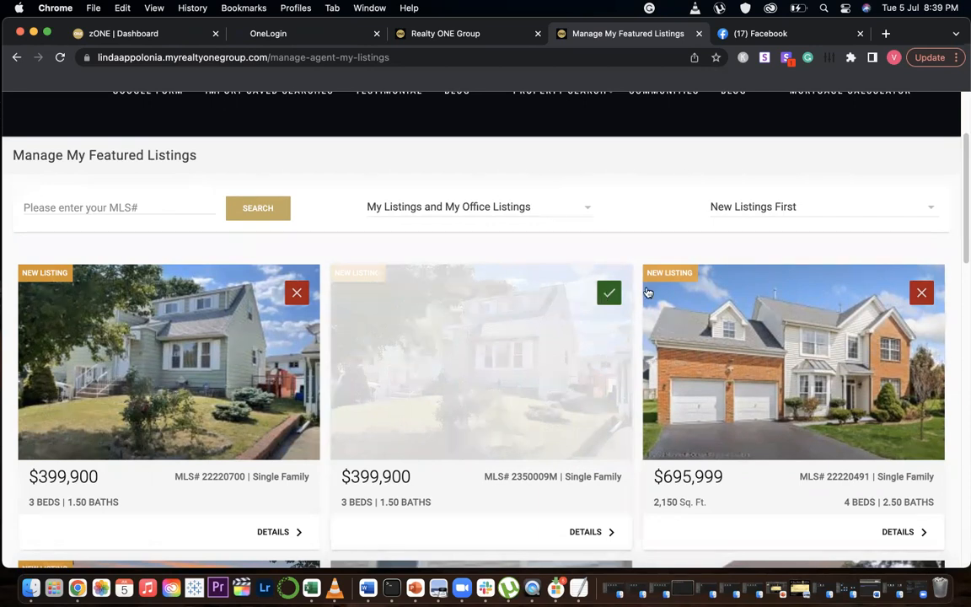
click(608, 294)
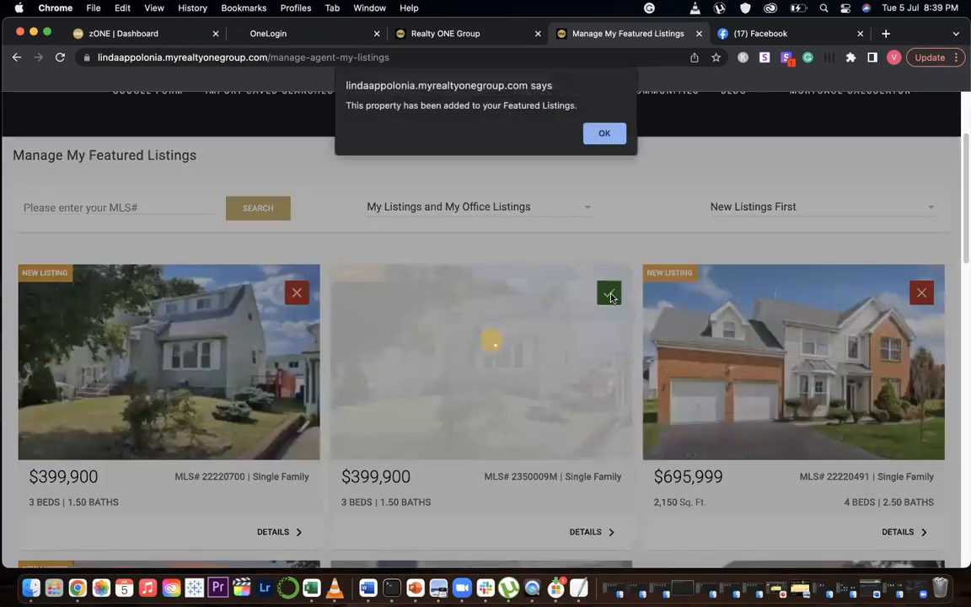
click(606, 132)
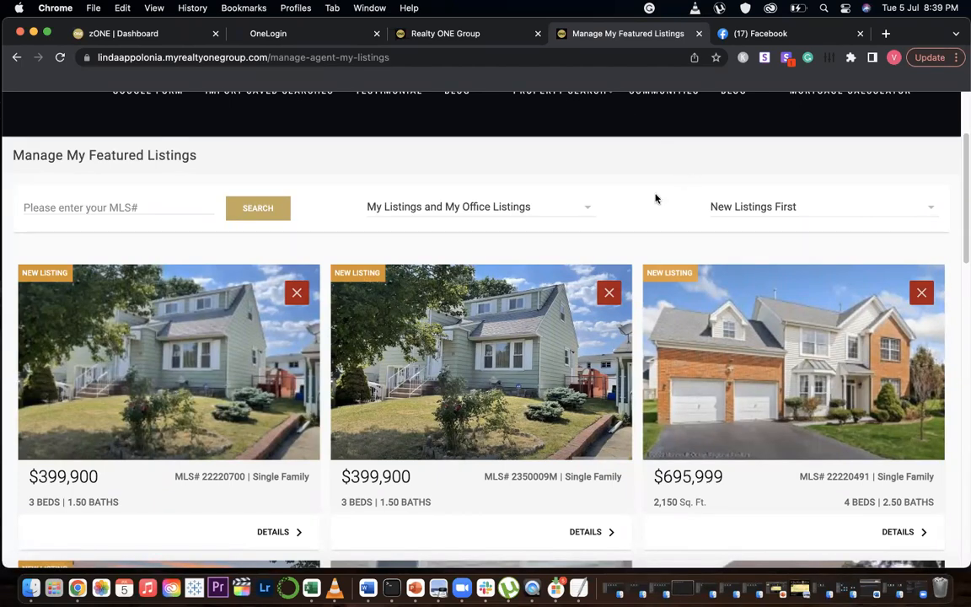
Set the default featured listings filter to My Listings and My Office Listings and dismiss the confirmation
click(585, 210)
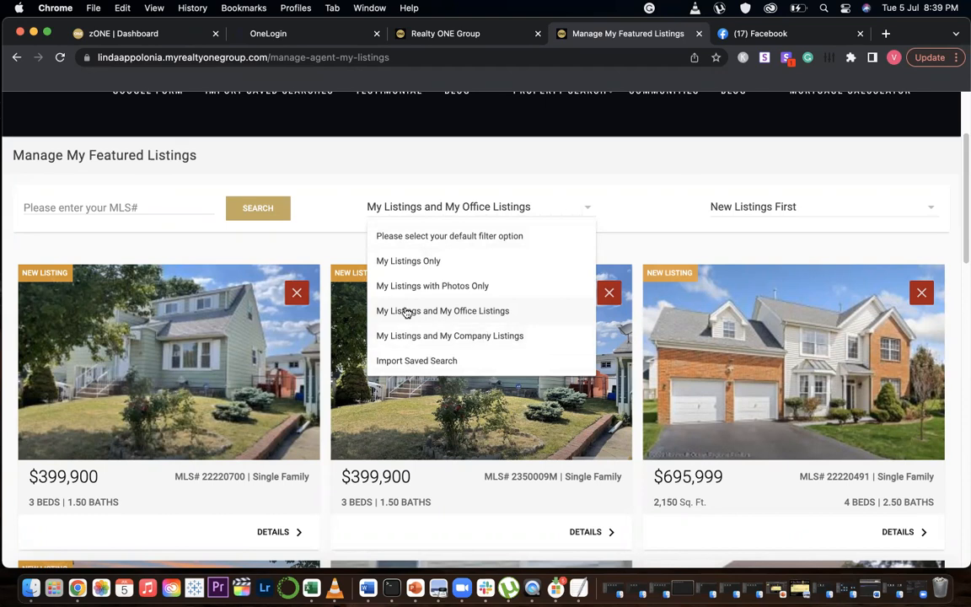
click(448, 311)
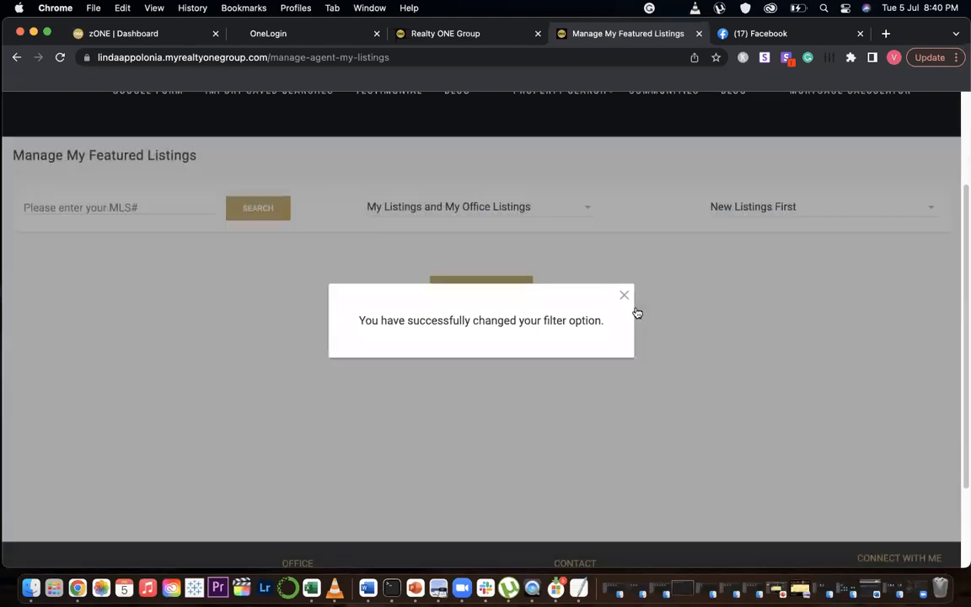
click(624, 295)
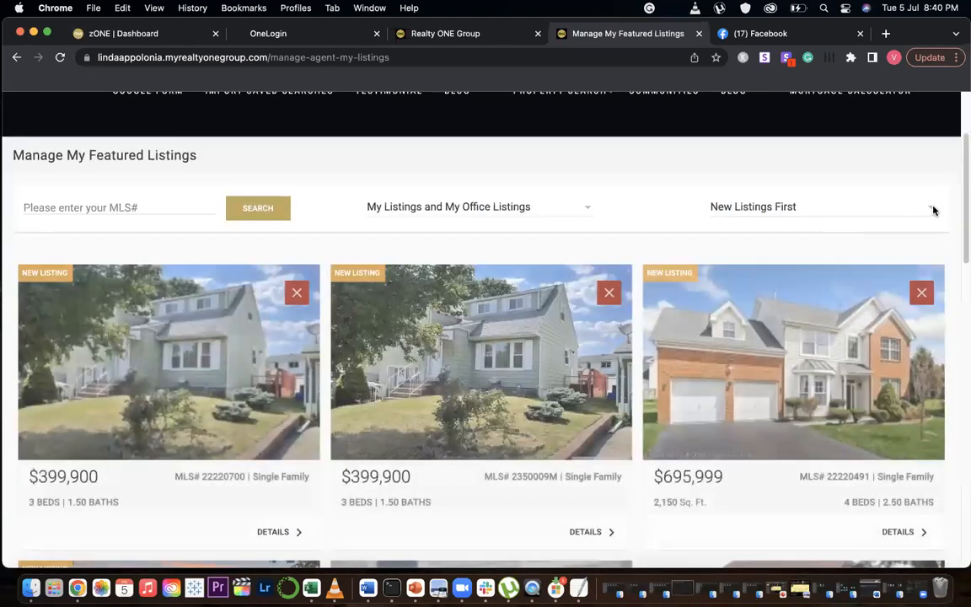
Review the available sort order options for the featured listings
click(932, 209)
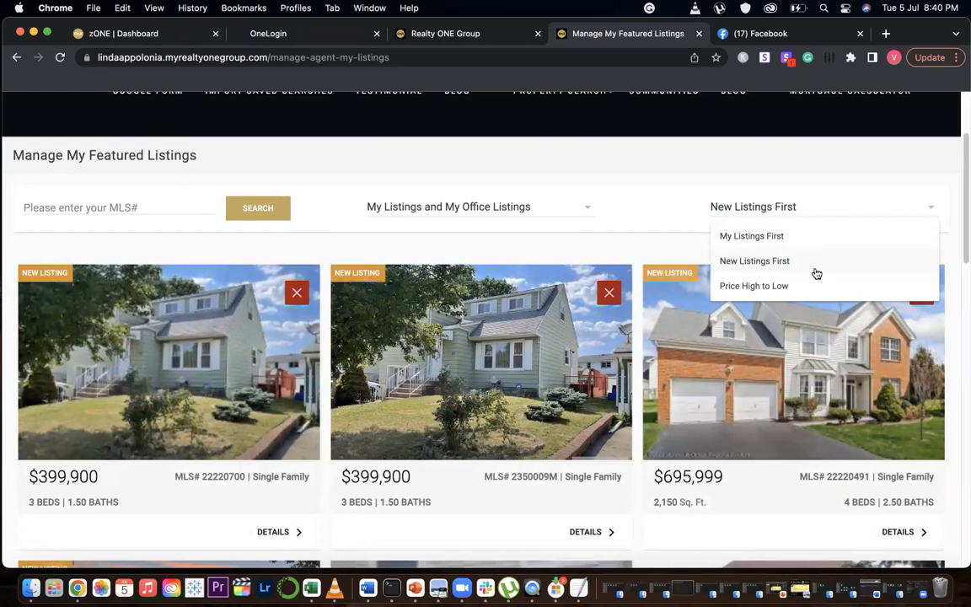
click(932, 209)
scroll(624, 321, down, 10)
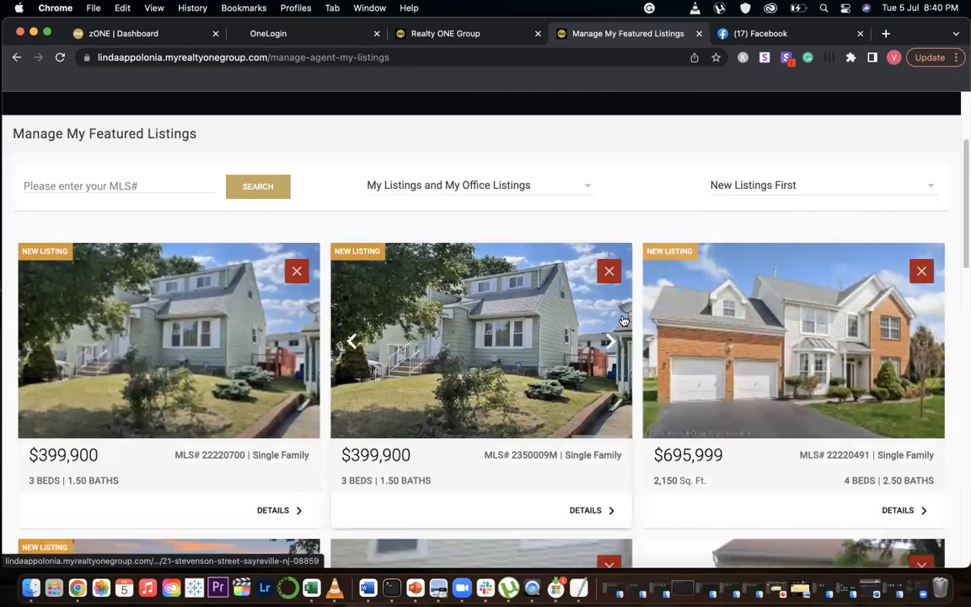
scroll(50, 135, up, 6)
scroll(59, 145, up, 6)
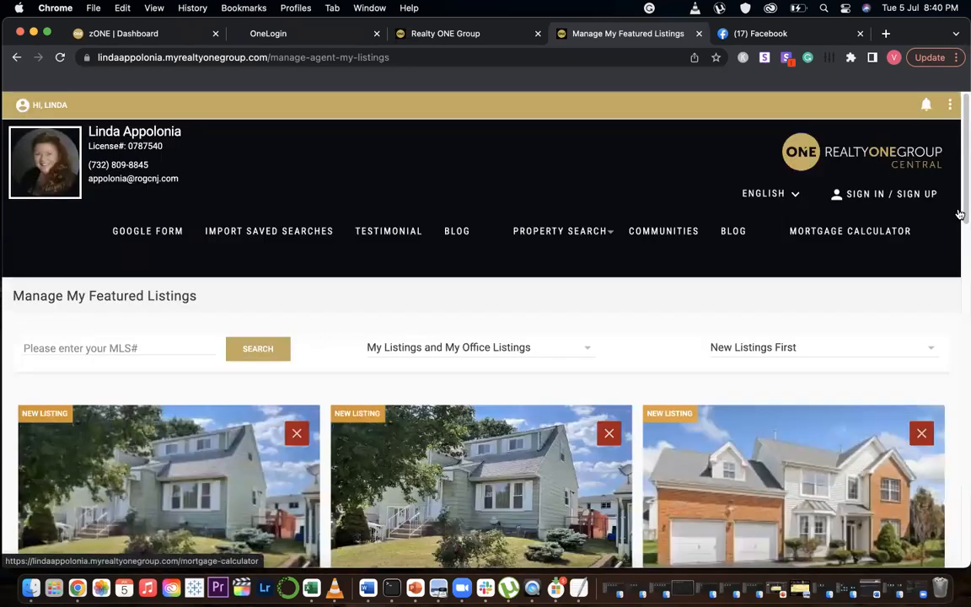
Return to the homepage and scroll through its sections to check the Featured Listings widget
click(901, 165)
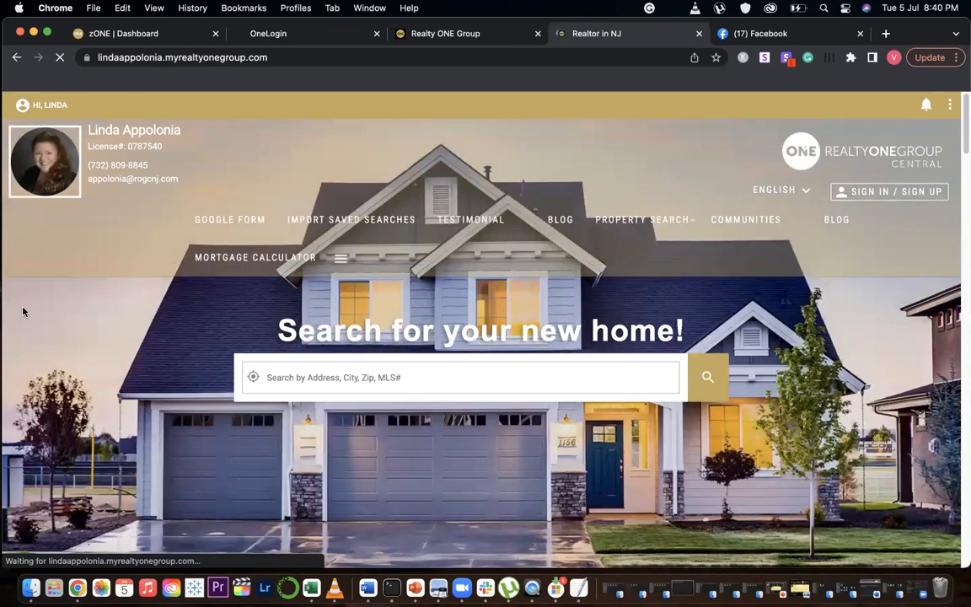
scroll(27, 306, down, 10)
scroll(71, 303, down, 5)
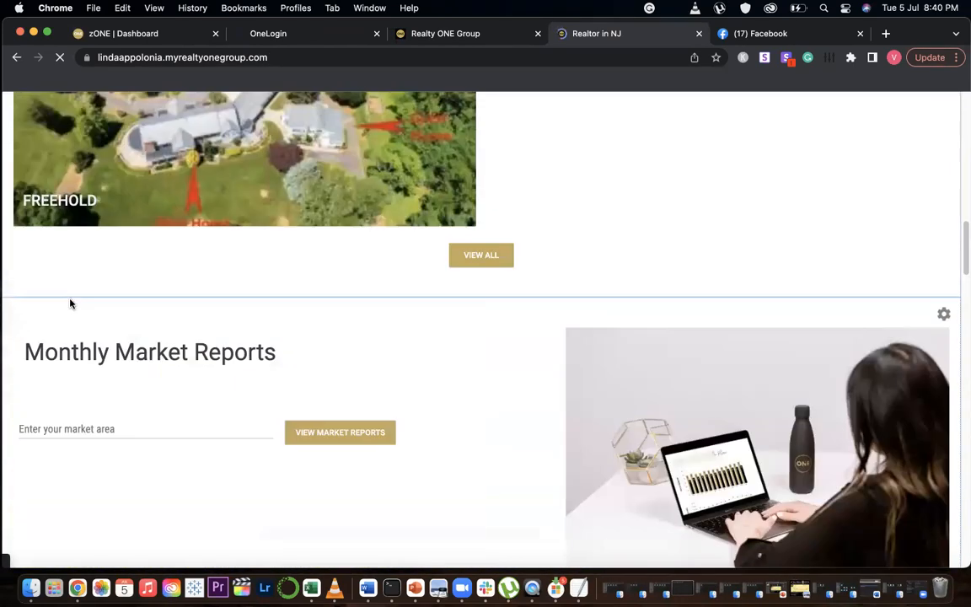
scroll(71, 303, down, 10)
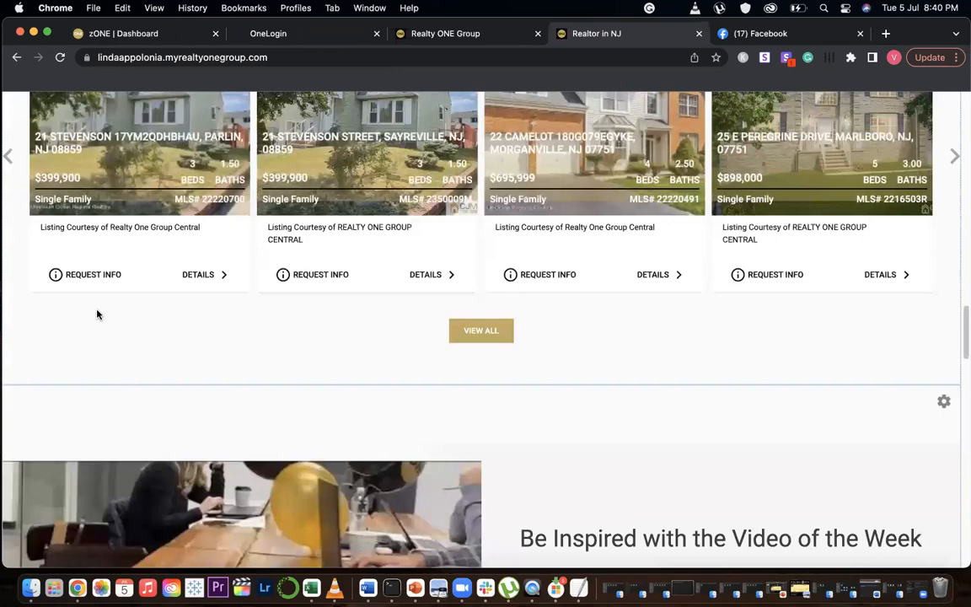
scroll(72, 332, up, 5)
scroll(333, 333, down, 2)
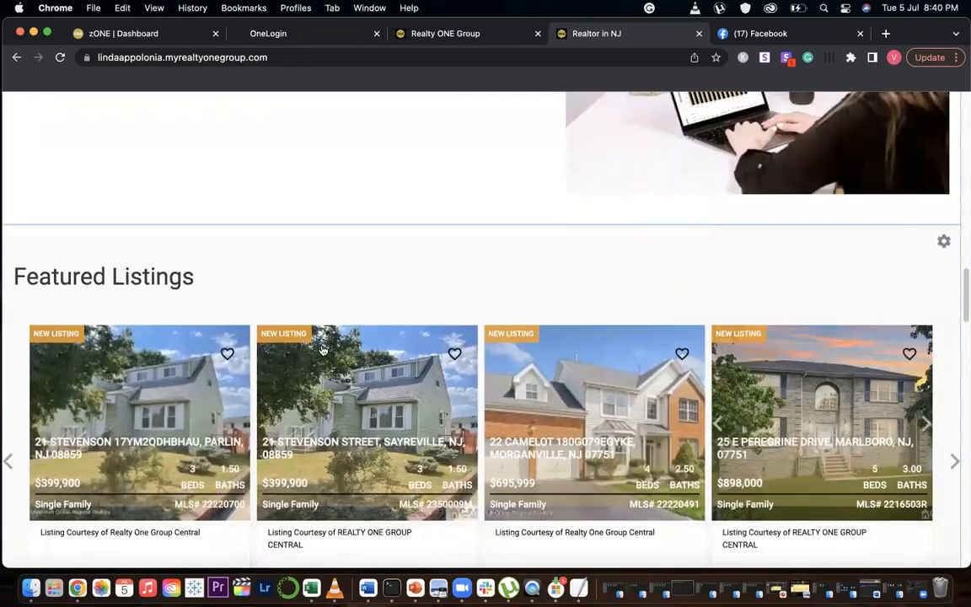
scroll(200, 265, up, 3)
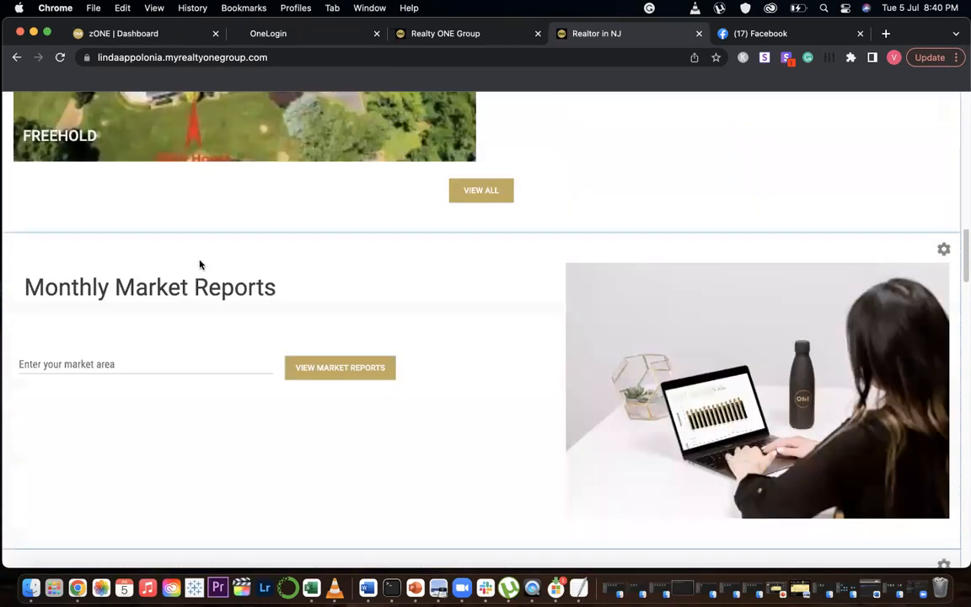
scroll(45, 107, up, 15)
Open Manage My Sold Properties from the account menu and browse the sold listings and their sort options
click(42, 104)
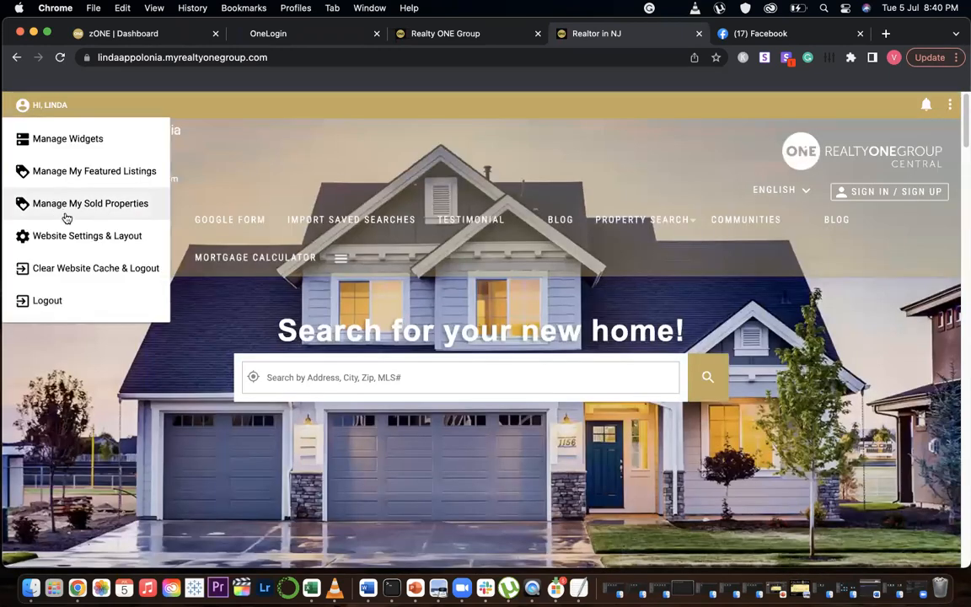
click(66, 204)
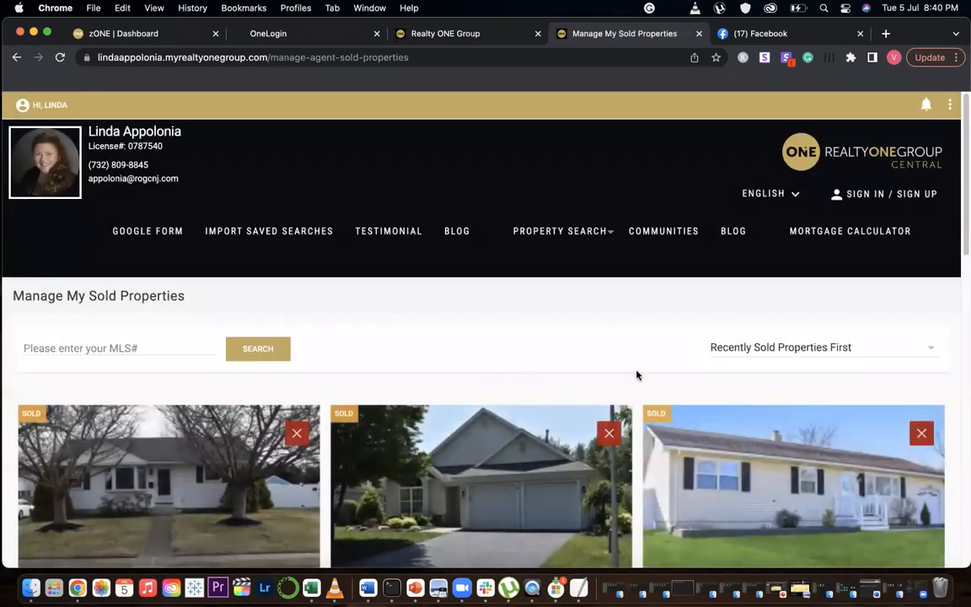
scroll(625, 375, down, 3)
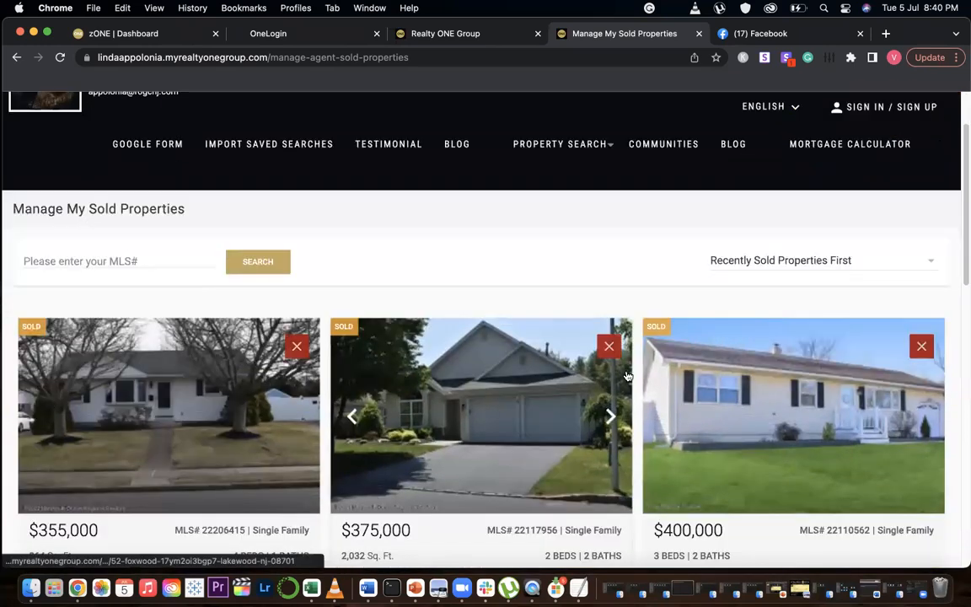
scroll(626, 375, down, 5)
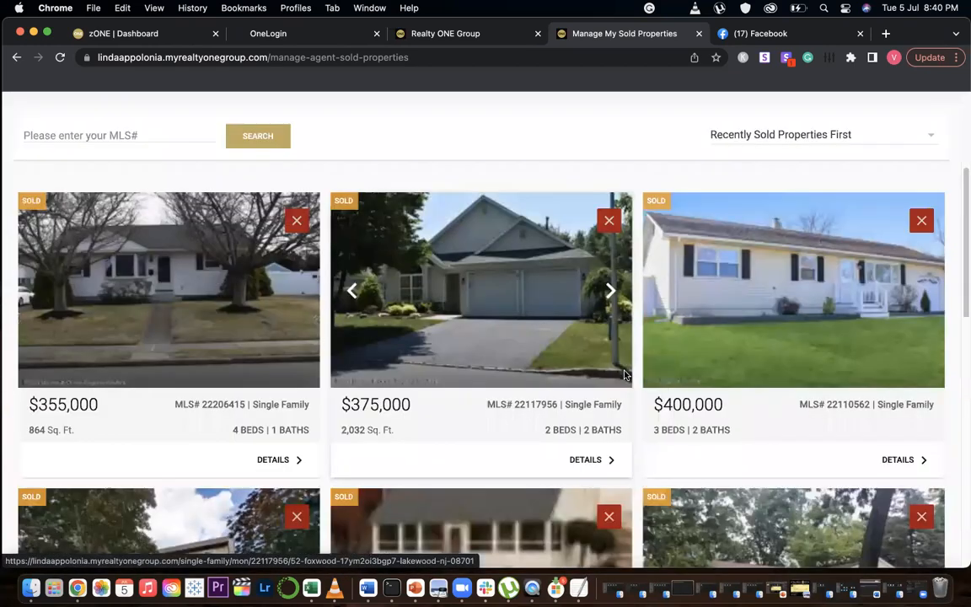
scroll(911, 316, up, 6)
click(911, 316)
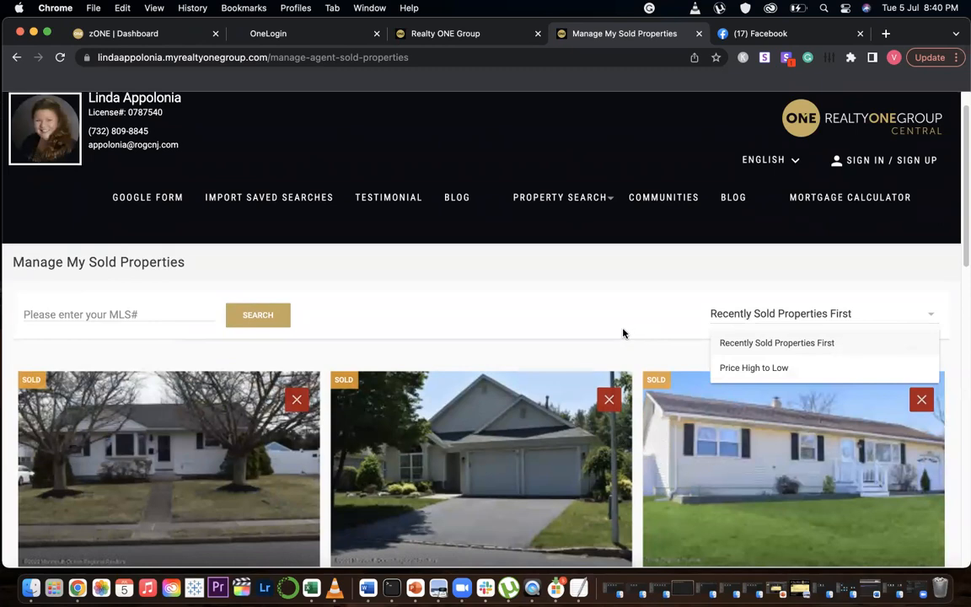
scroll(630, 361, down, 15)
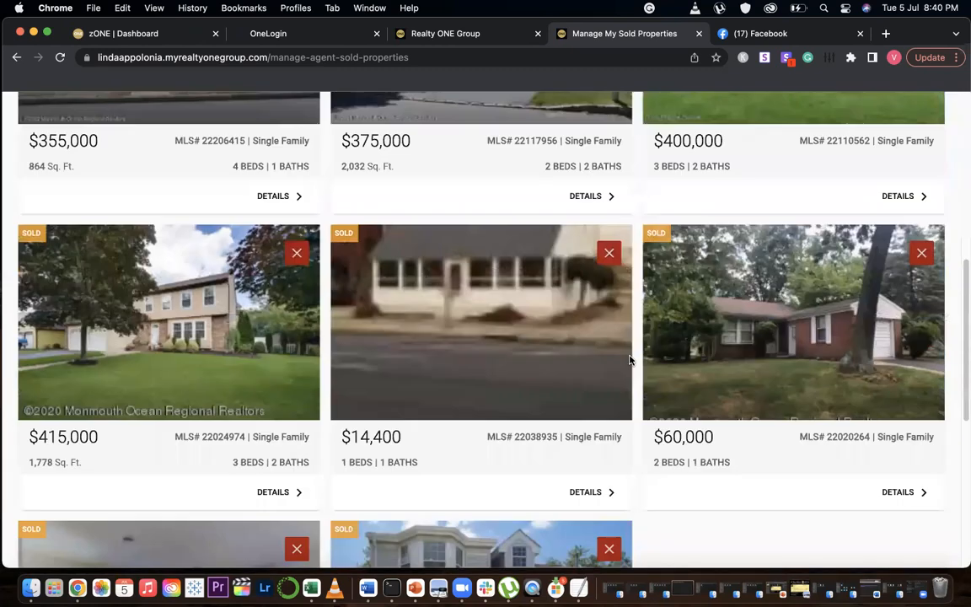
scroll(404, 293, up, 12)
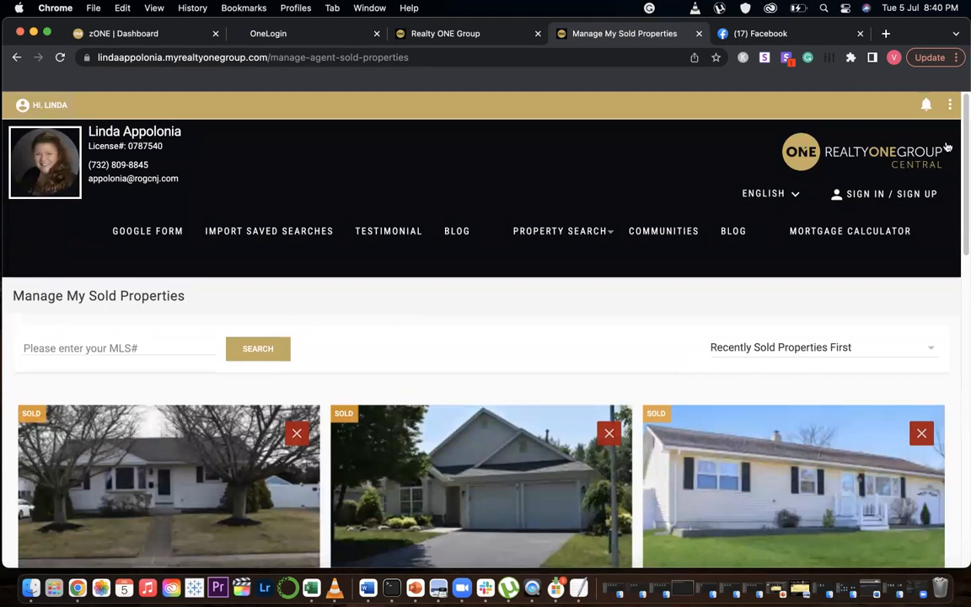
Return to the homepage and open Website Settings & Layout from the account menu
click(23, 104)
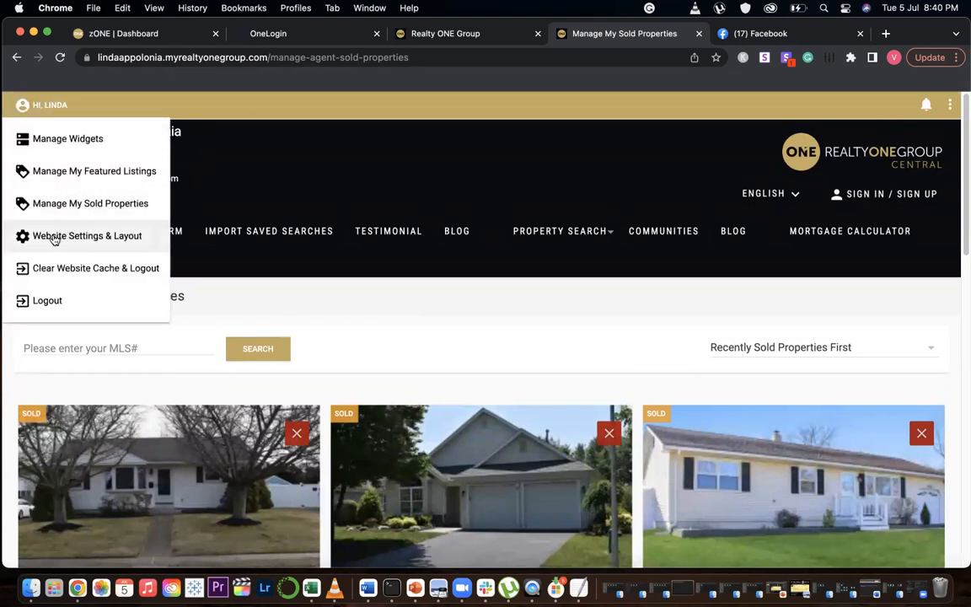
click(893, 162)
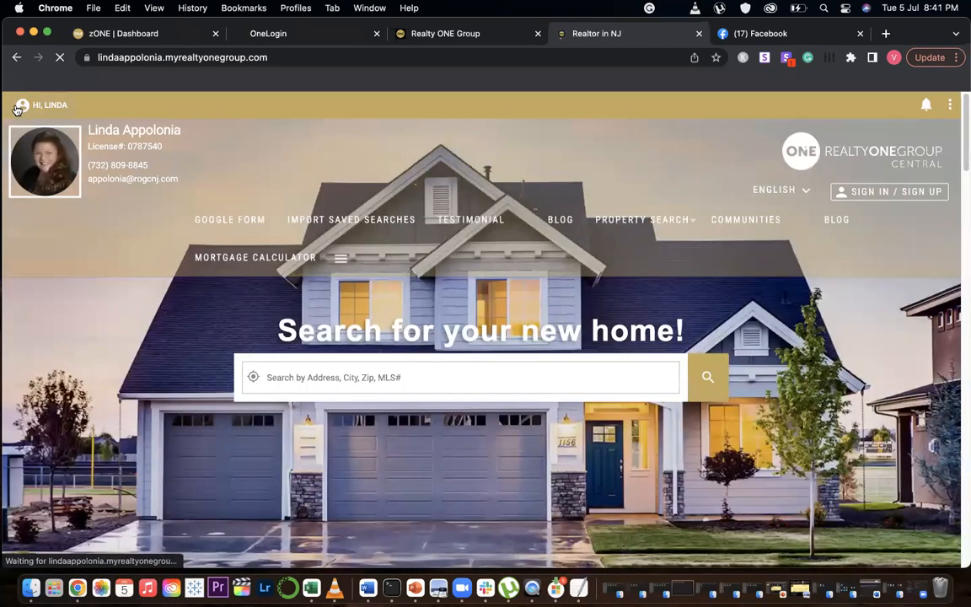
click(26, 105)
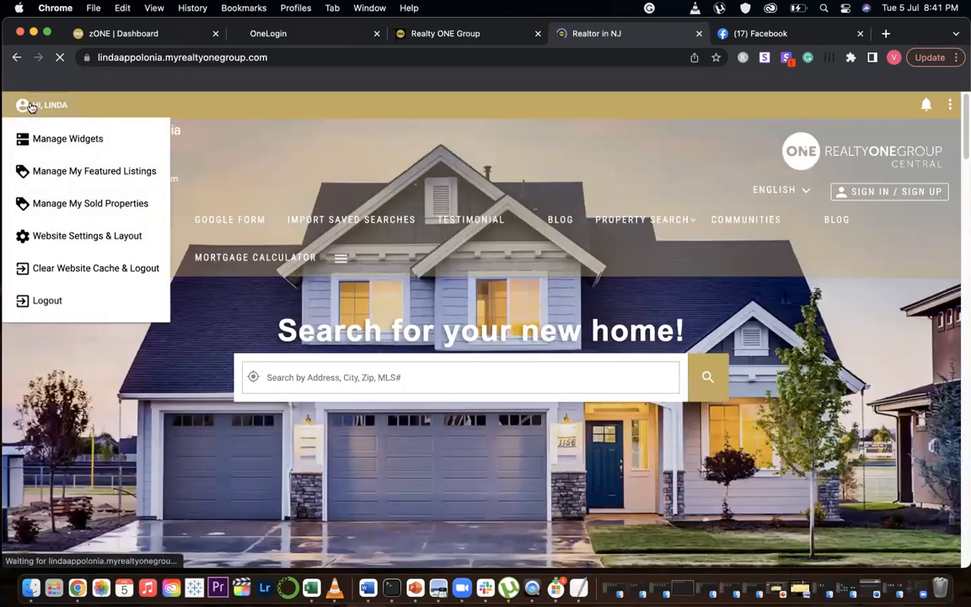
click(76, 238)
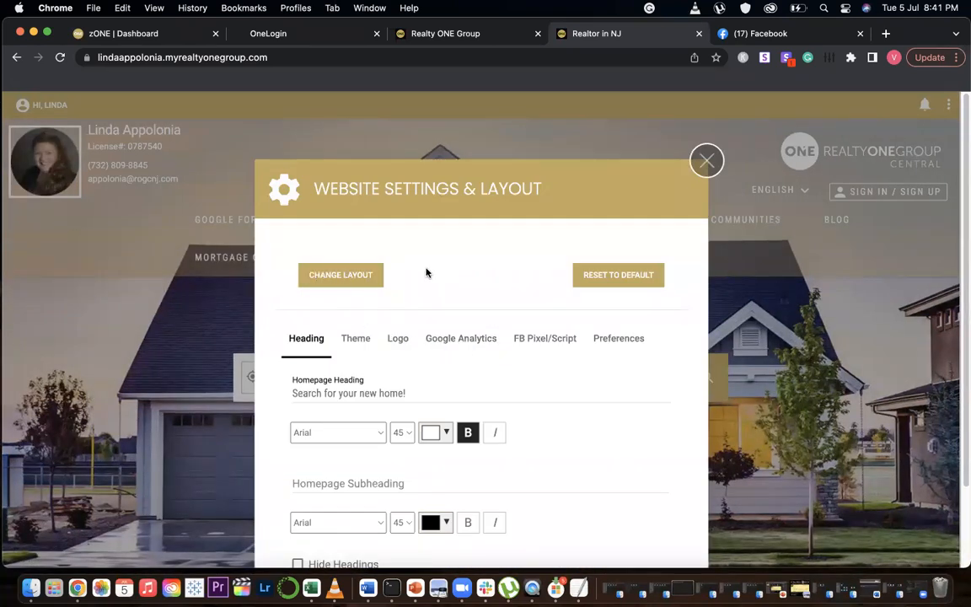
Open the layout chooser and browse through the available web layouts, then close it
click(340, 277)
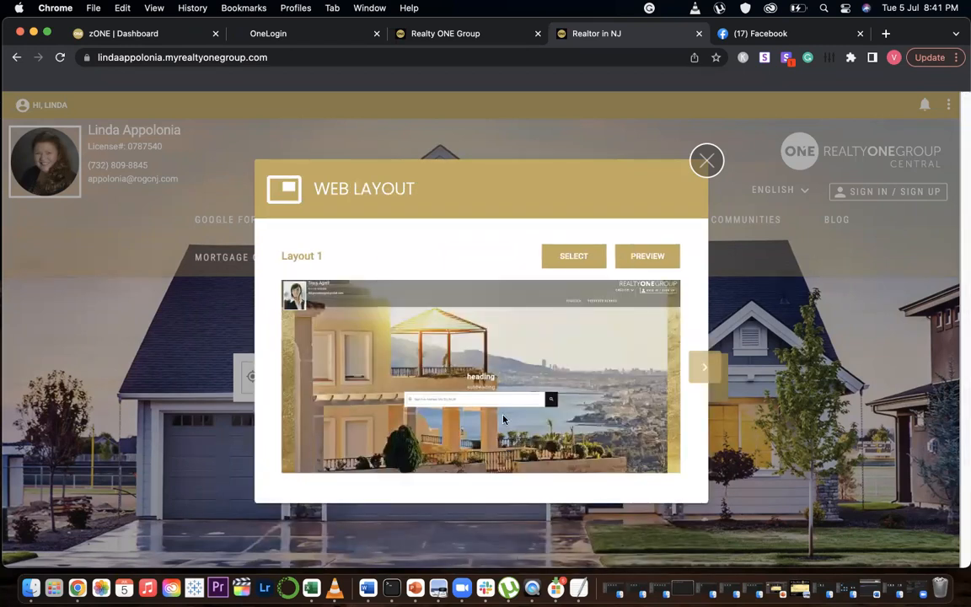
click(707, 370)
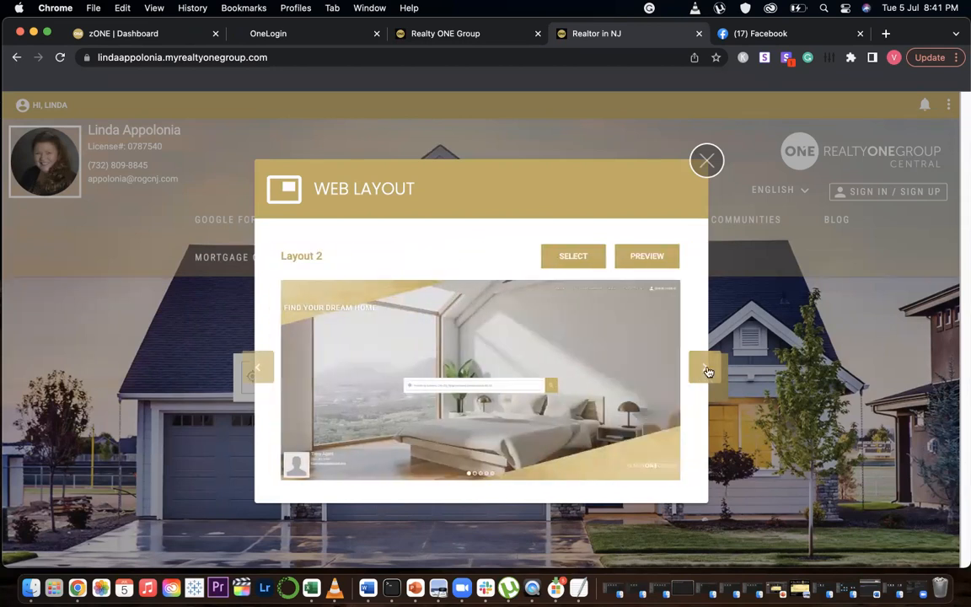
click(707, 371)
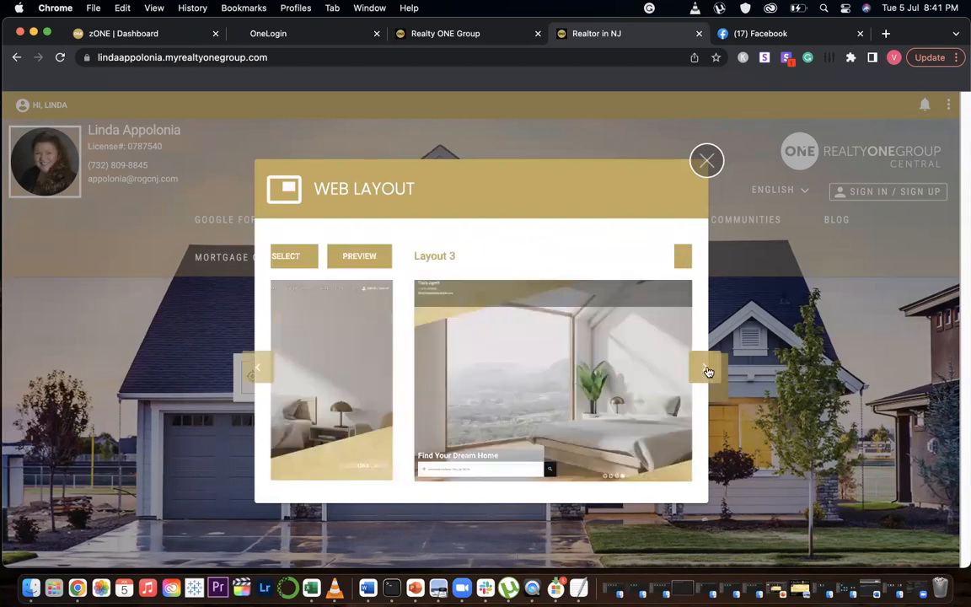
click(707, 371)
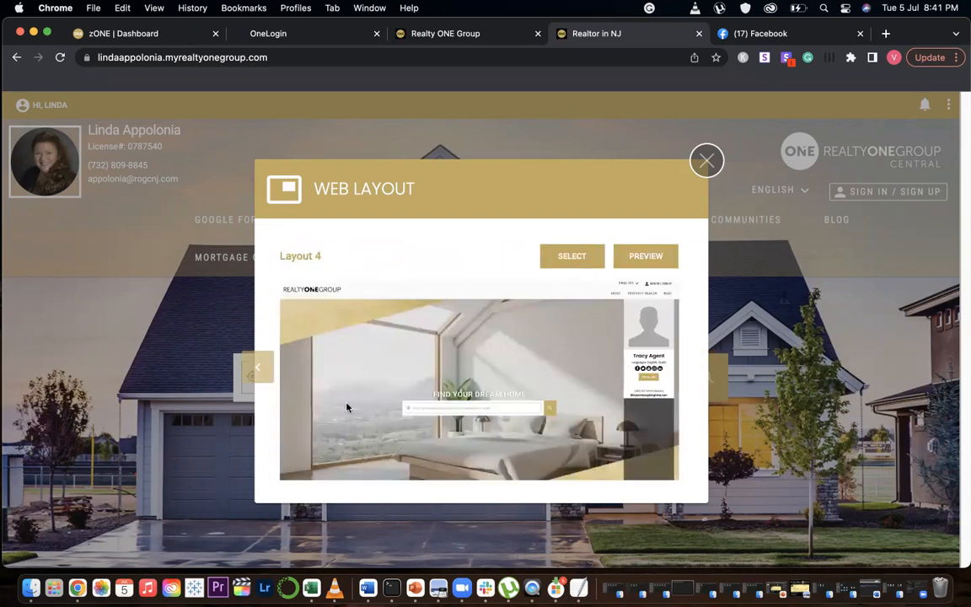
click(257, 371)
click(258, 371)
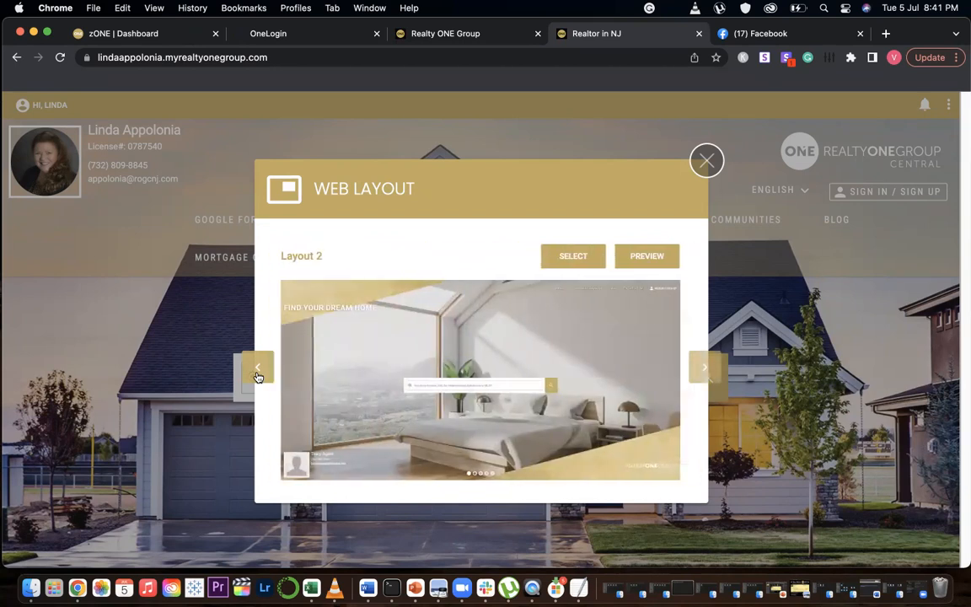
click(258, 372)
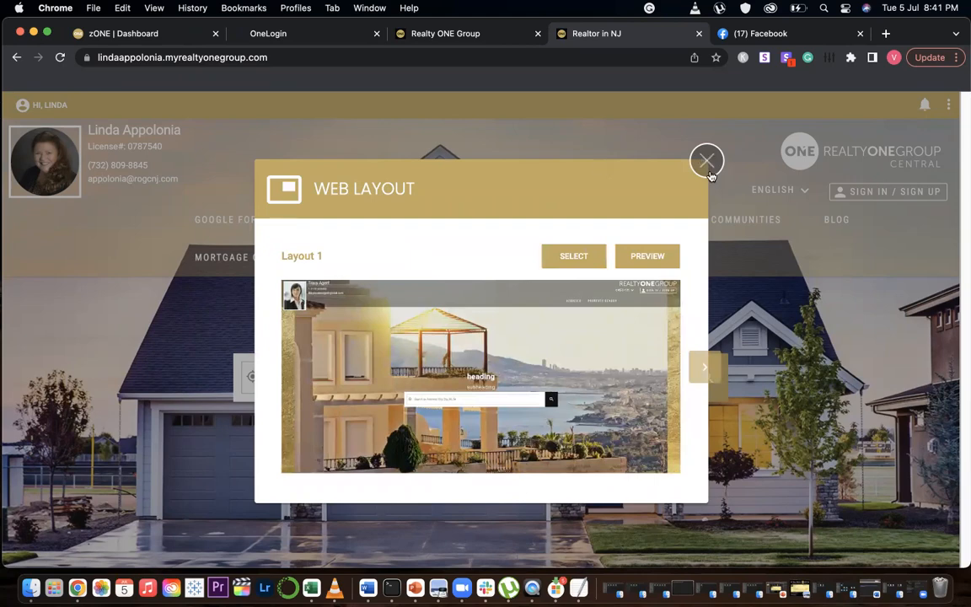
click(706, 162)
Look through the zONE dashboard, OneLogin and OneSuite tabs, including the Website Editor tile, before returning to the agent site
click(126, 34)
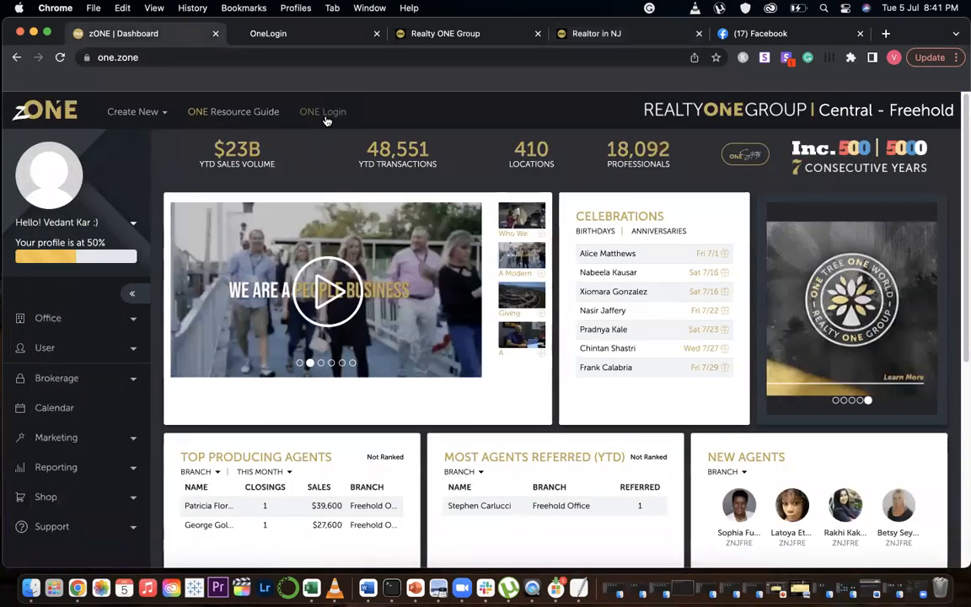
click(319, 34)
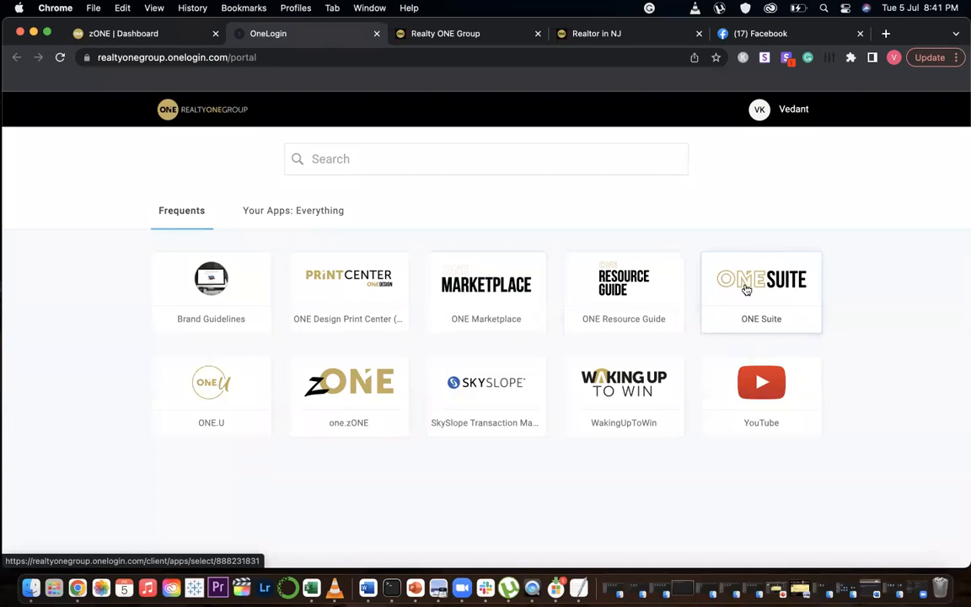
click(470, 31)
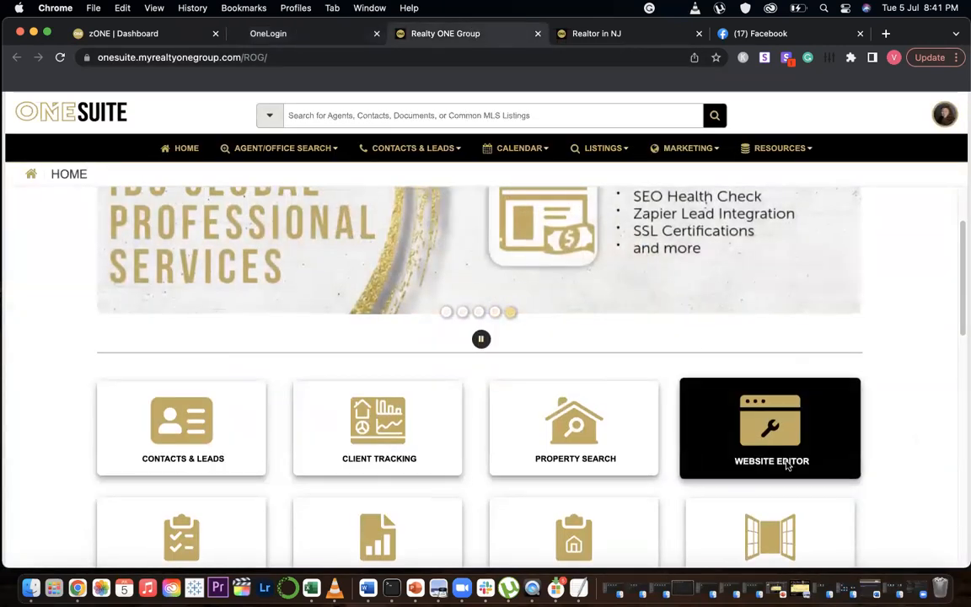
scroll(919, 404, up, 2)
scroll(912, 464, down, 1)
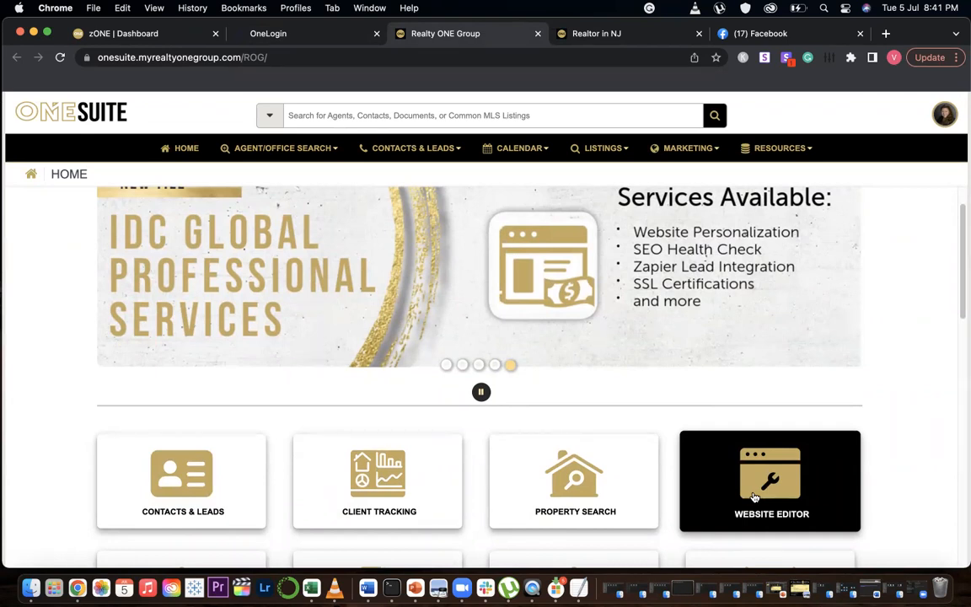
scroll(893, 286, up, 3)
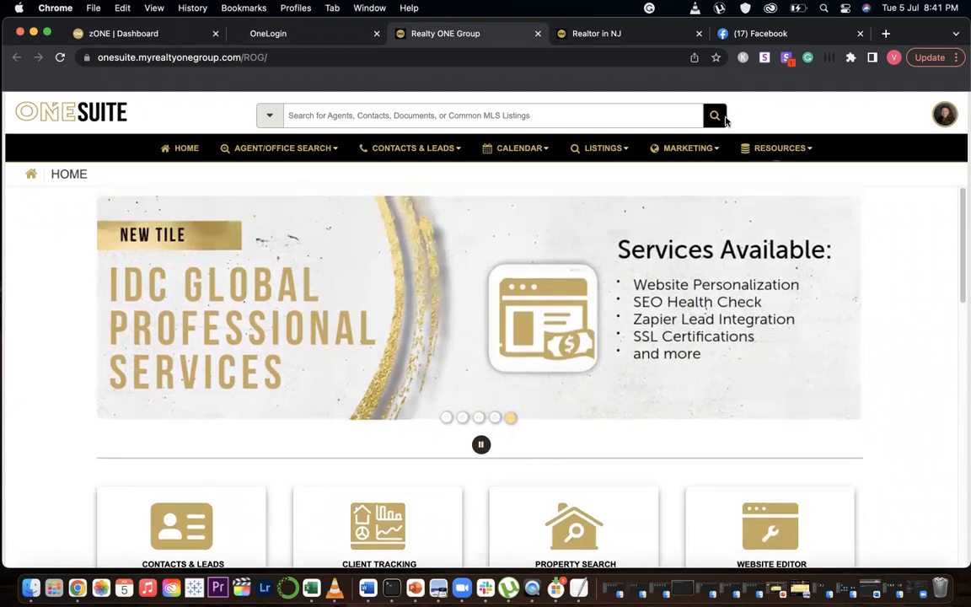
click(616, 32)
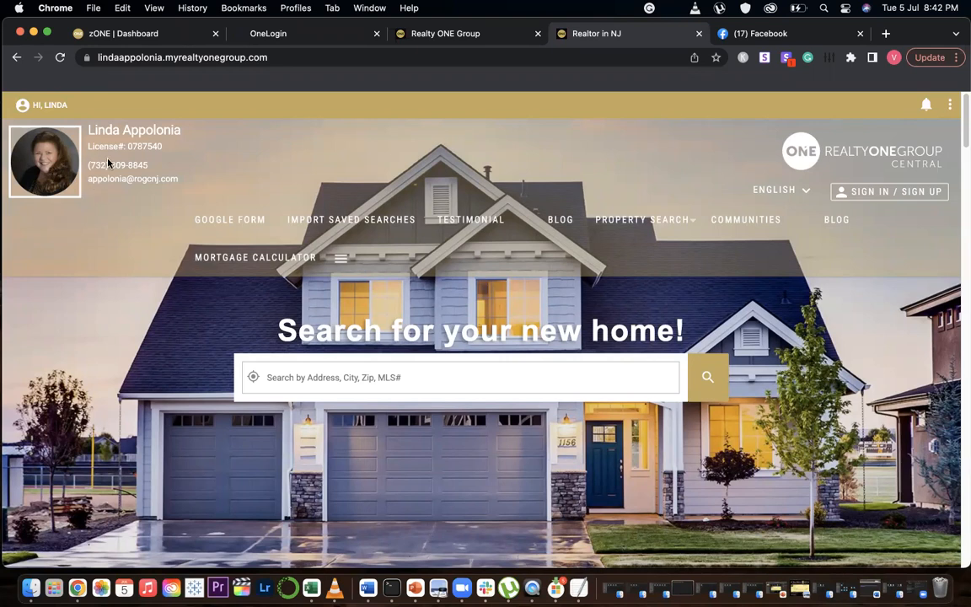
Reopen Website Settings & Layout, go to the layout chooser and preview Layout 4
click(8, 108)
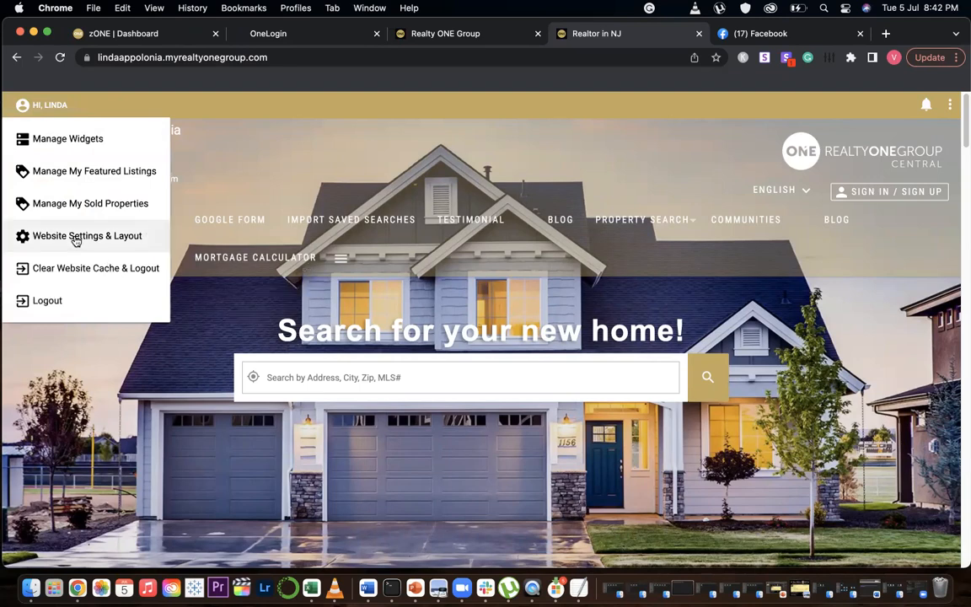
click(75, 240)
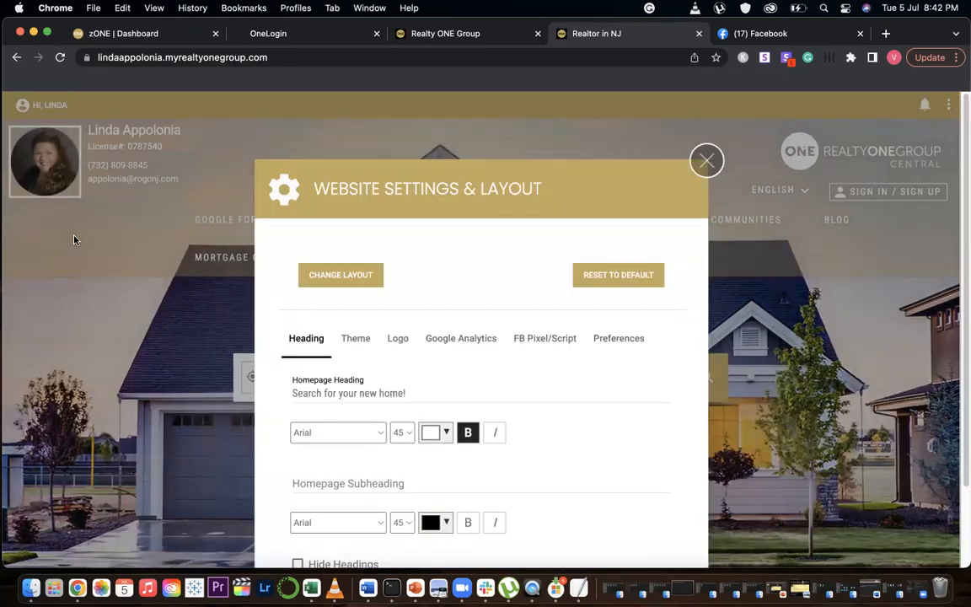
click(341, 276)
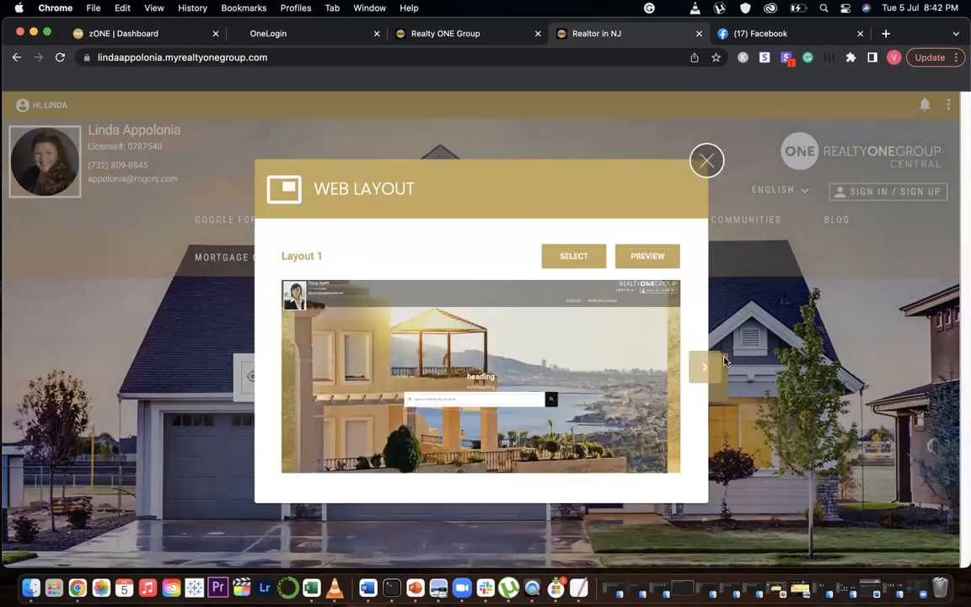
click(701, 367)
click(702, 367)
click(701, 367)
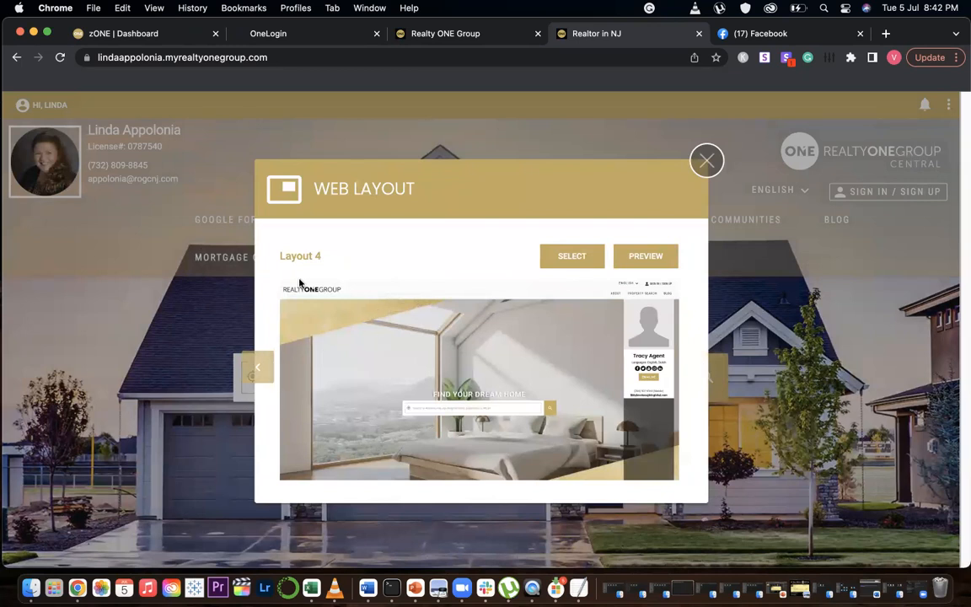
click(633, 258)
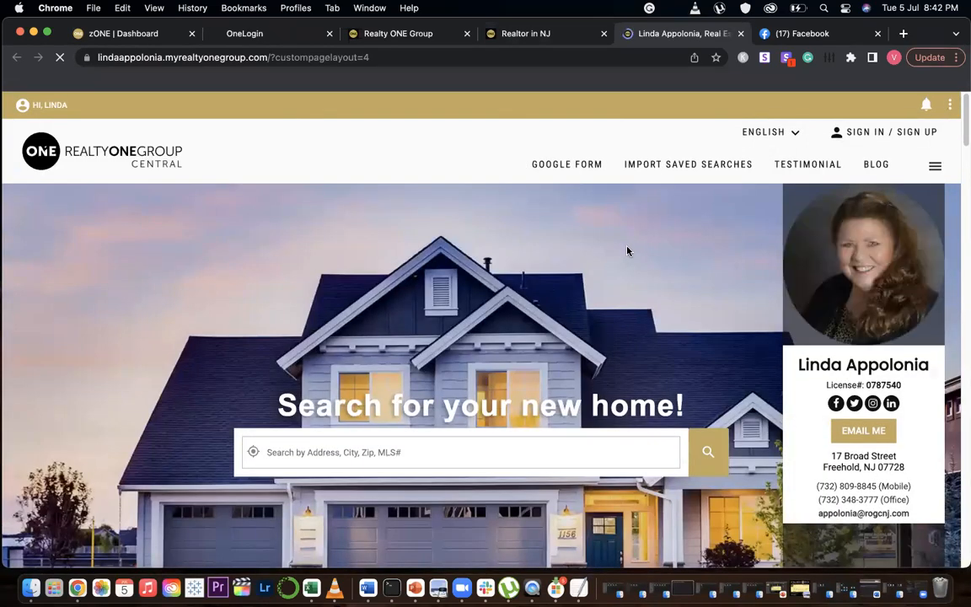
Scroll through the Layout 4 preview page and close its tab
scroll(627, 250, down, 10)
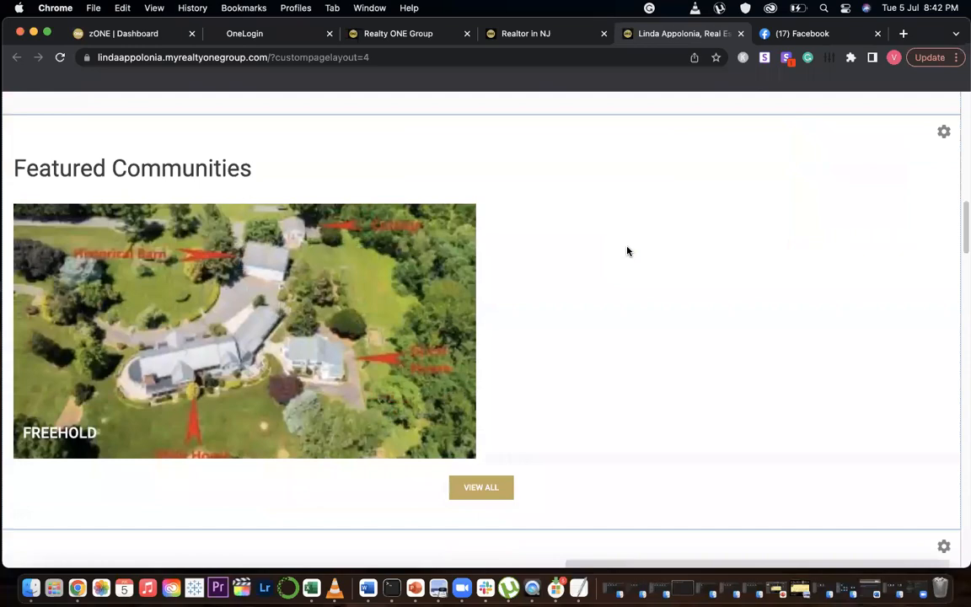
scroll(627, 250, down, 10)
scroll(628, 253, up, 20)
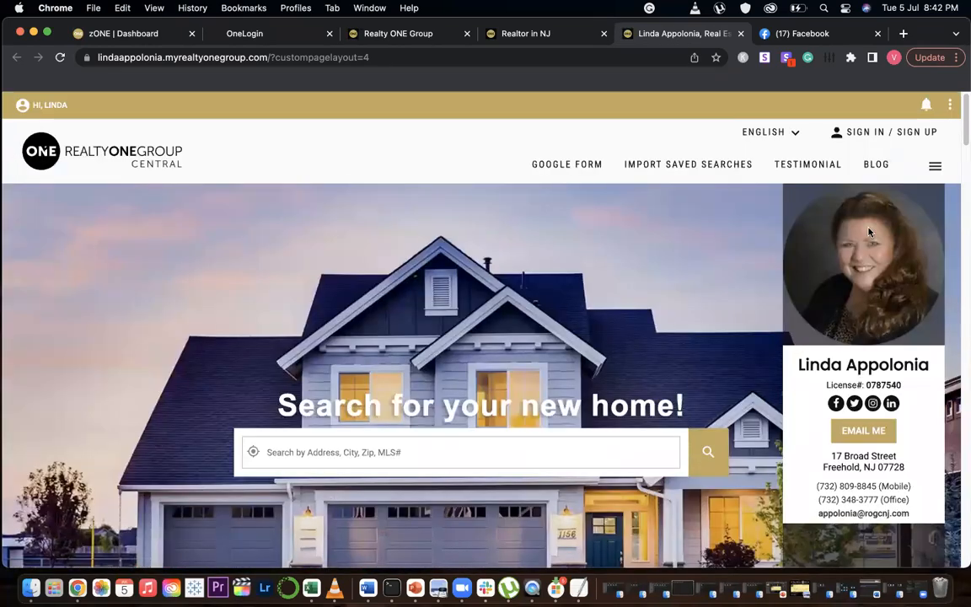
scroll(870, 231, down, 1)
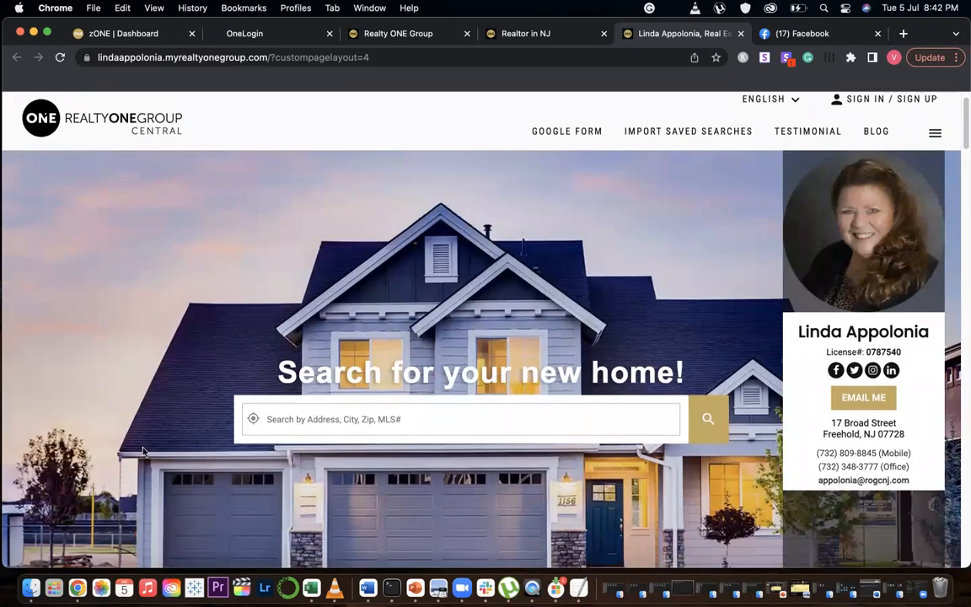
scroll(496, 395, down, 15)
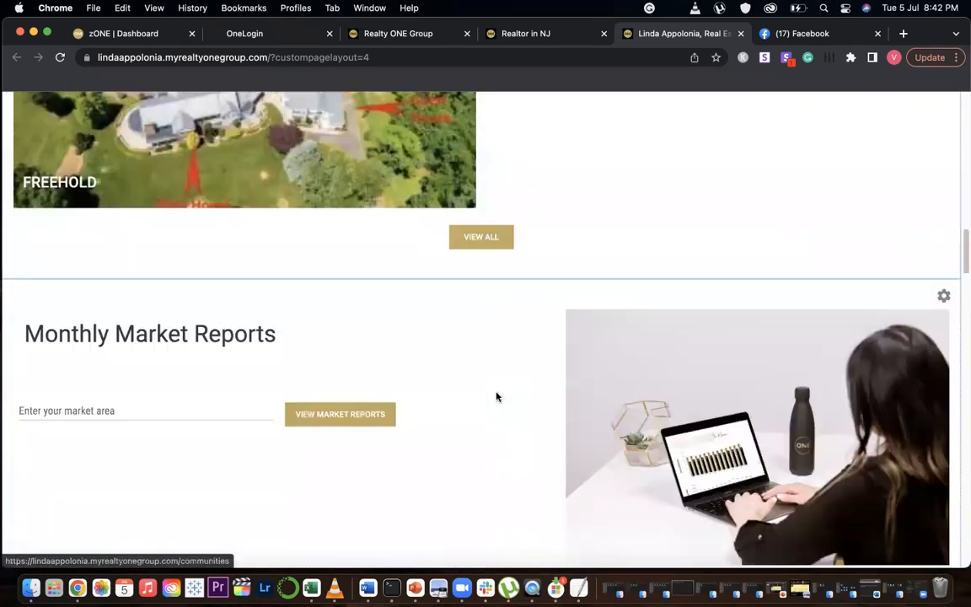
scroll(497, 396, up, 20)
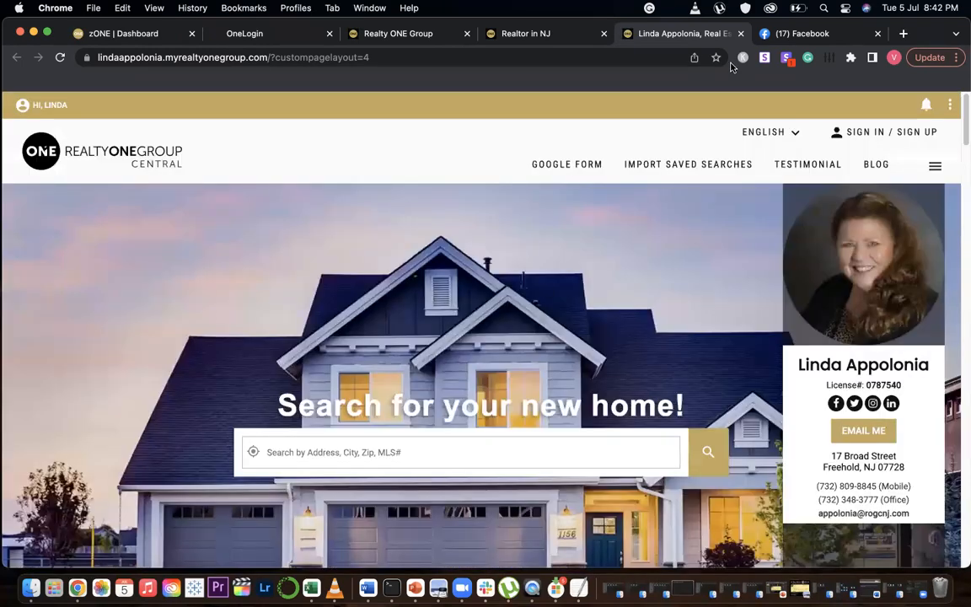
key(super+w)
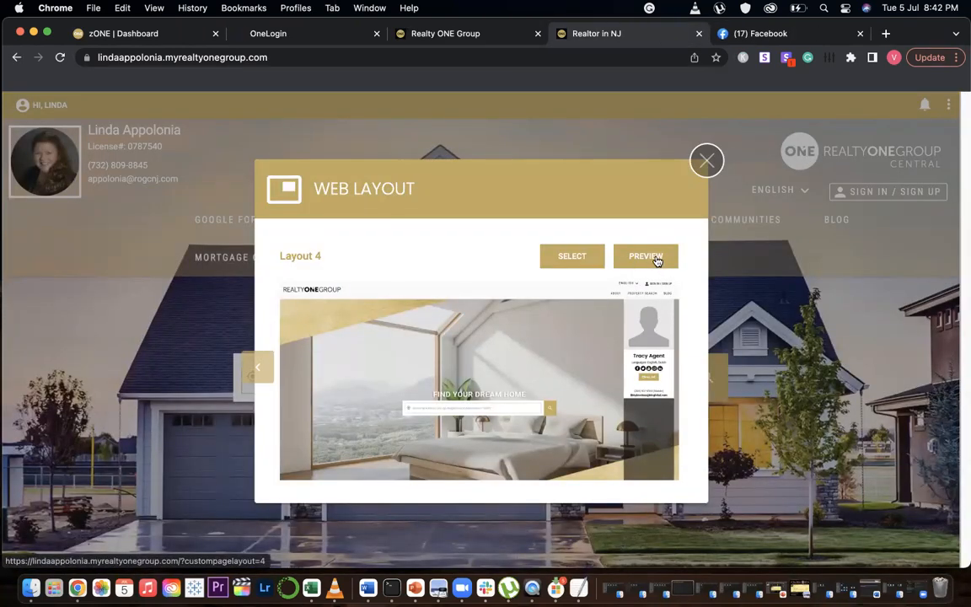
Preview Layout 2 in a new tab, close that preview, and exit the layout chooser
click(264, 366)
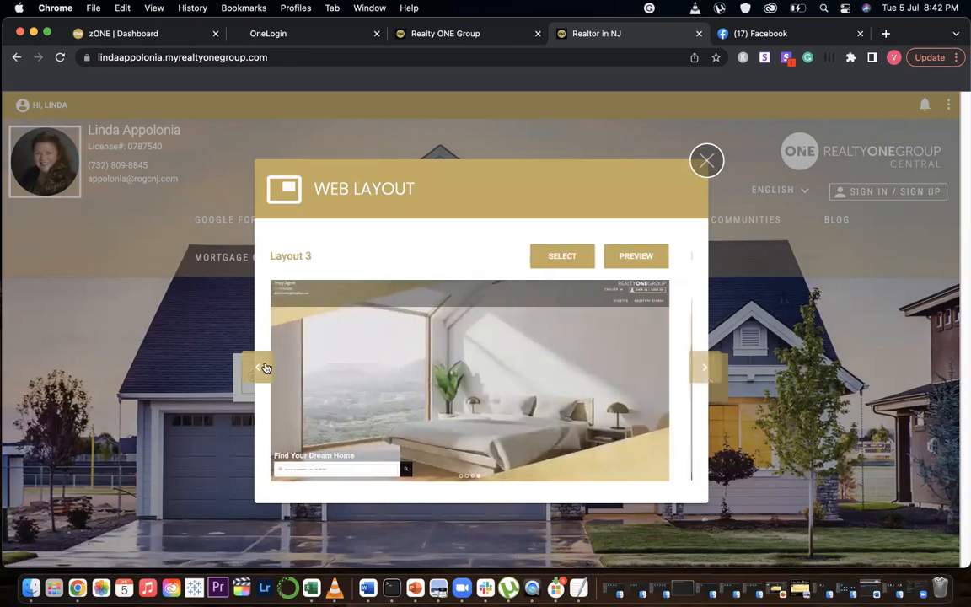
click(266, 367)
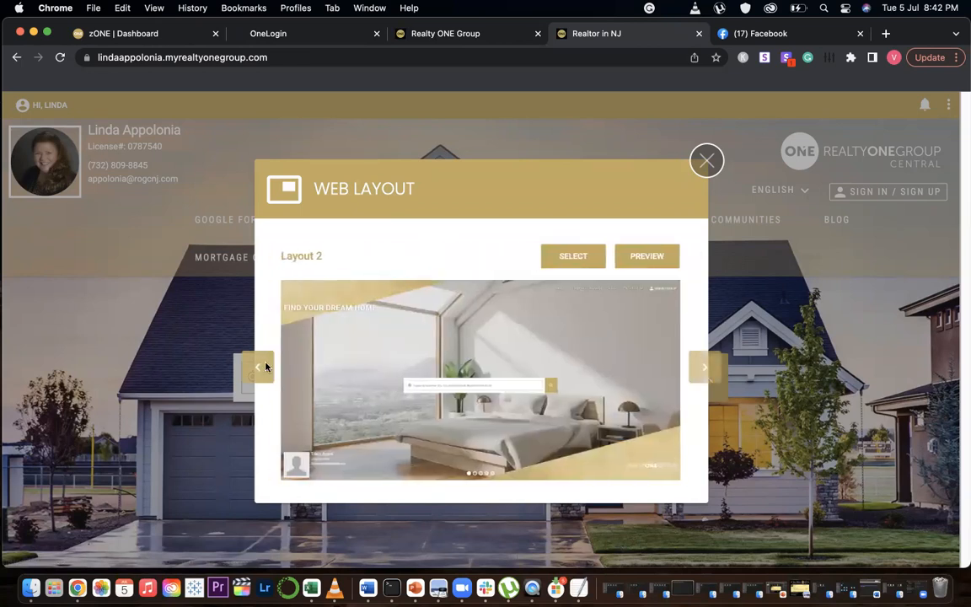
click(648, 254)
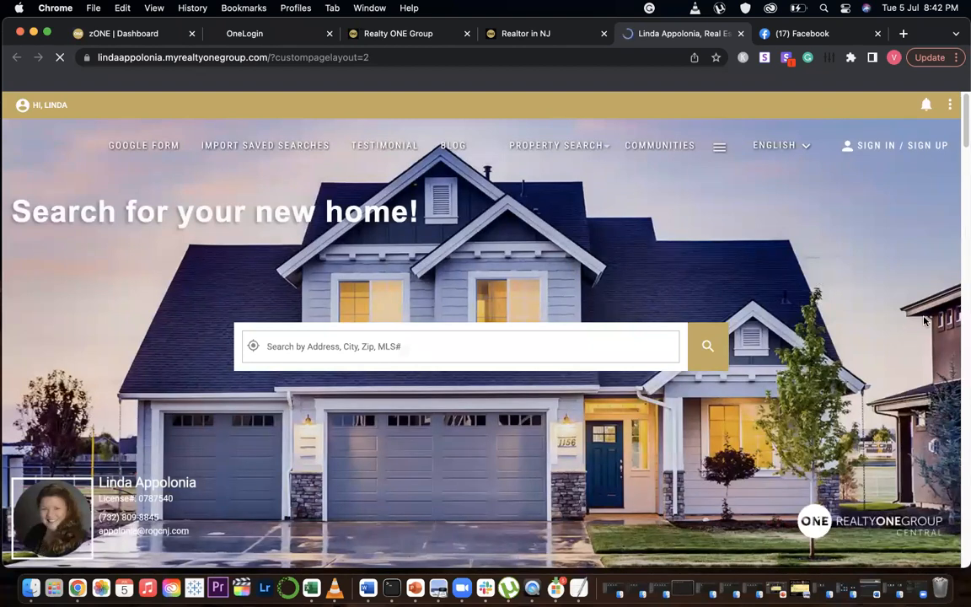
click(740, 34)
click(253, 368)
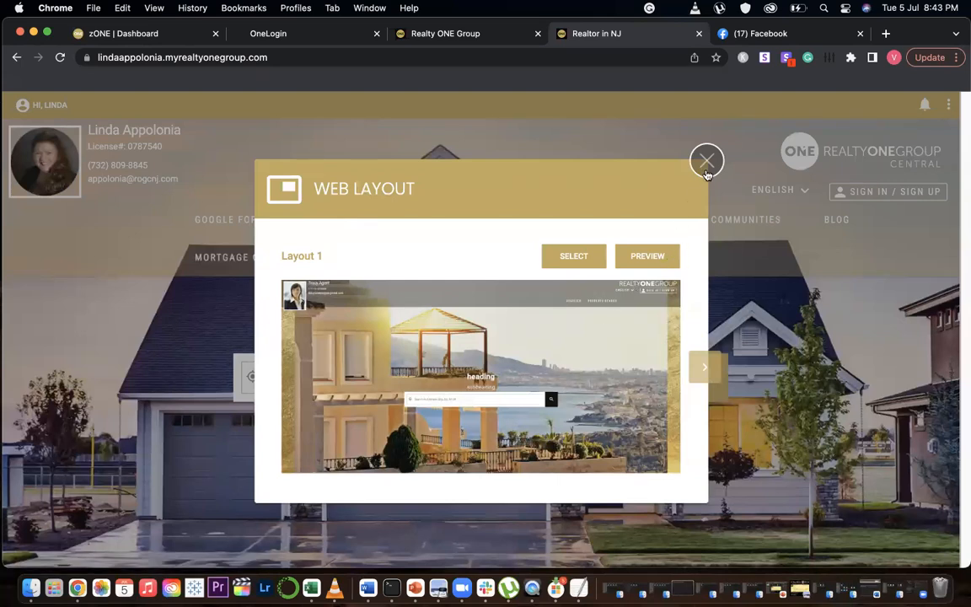
click(17, 99)
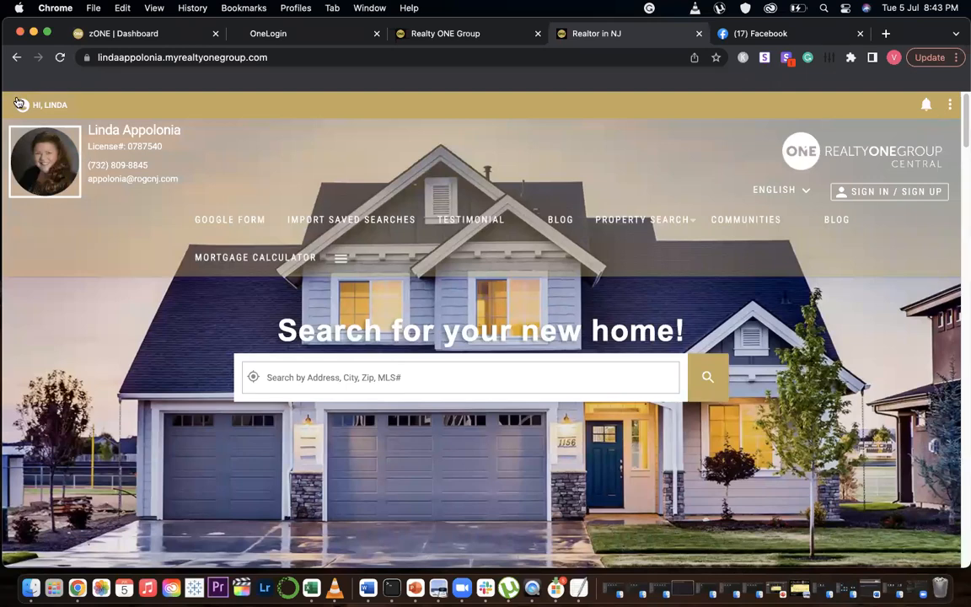
Open Website Settings & Layout, scroll through the Heading options, and close the dialog
mouse_move(17, 99)
click(98, 239)
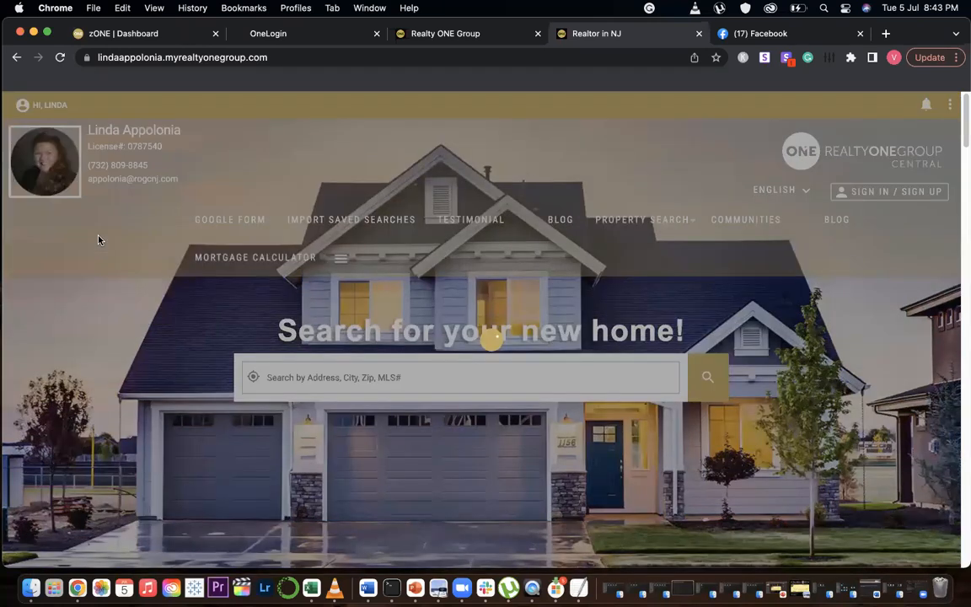
scroll(510, 381, down, 2)
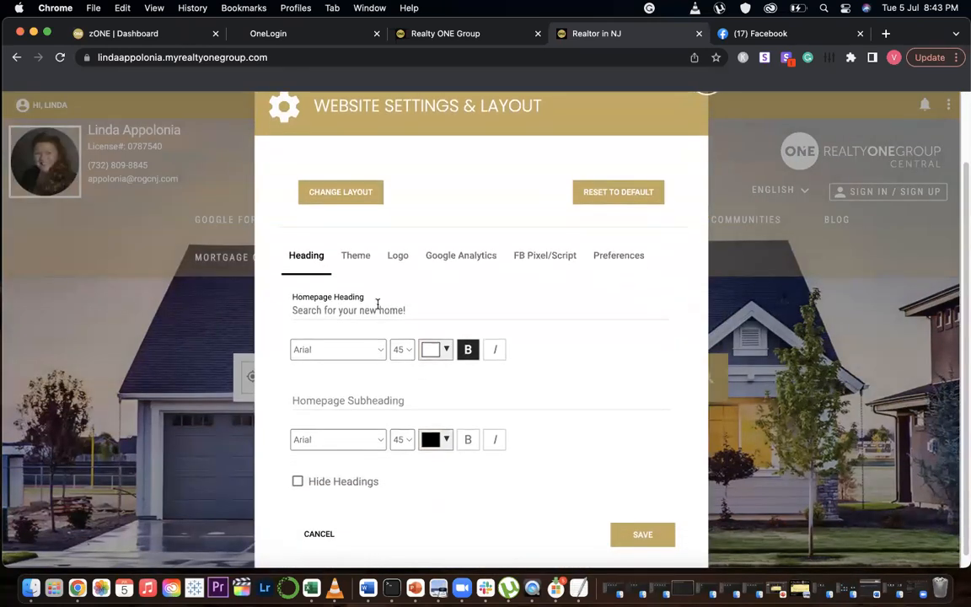
scroll(467, 303, down, 1)
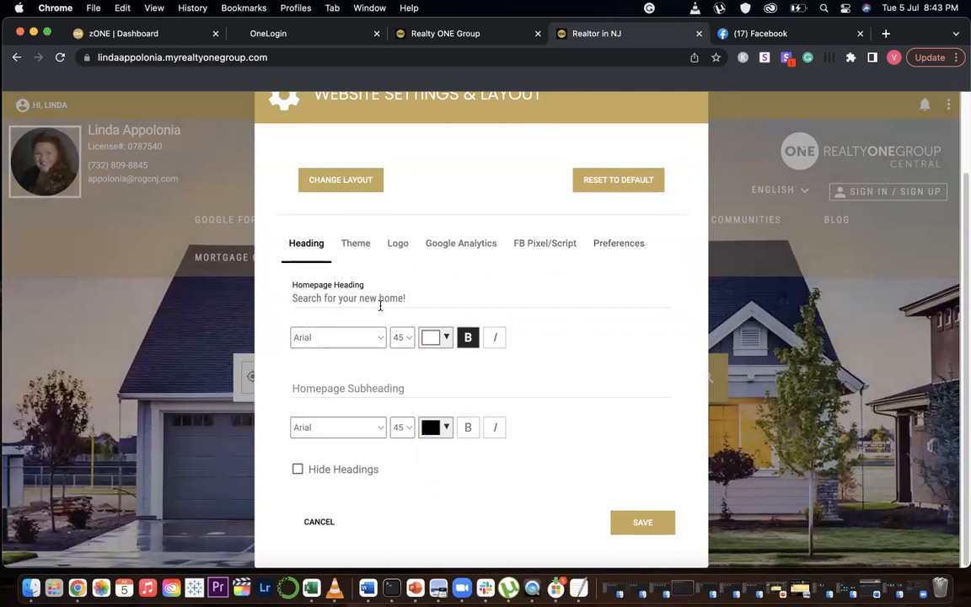
scroll(700, 255, up, 2)
click(710, 100)
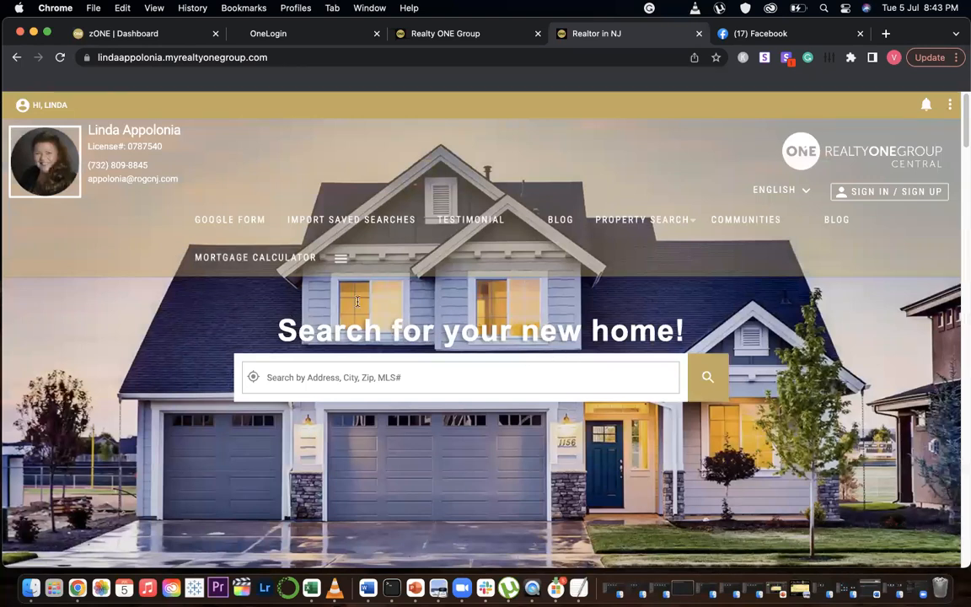
Open Website Settings & Layout and inspect the Homepage Heading, Homepage Subheading and Hide Headings options
click(32, 103)
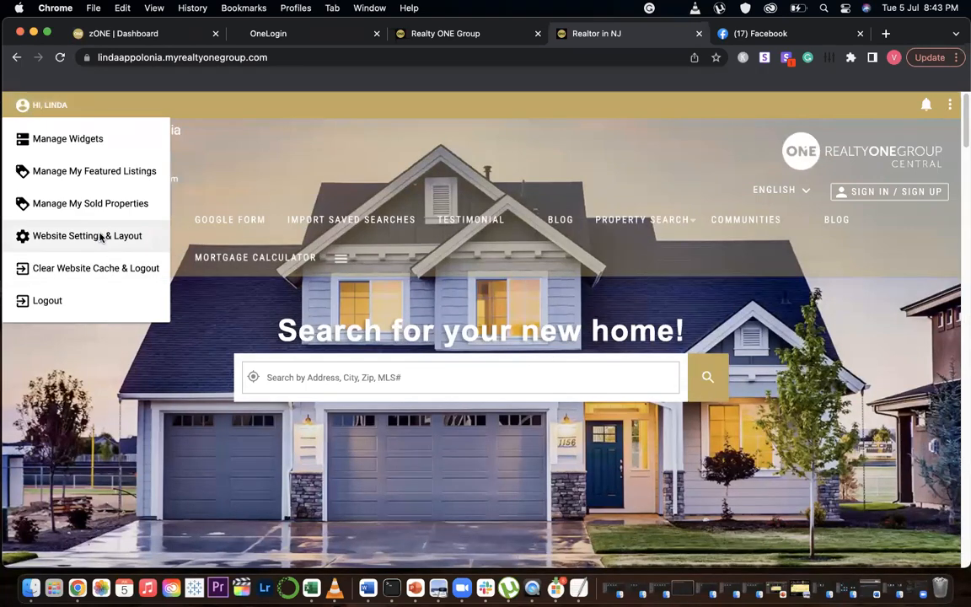
click(92, 236)
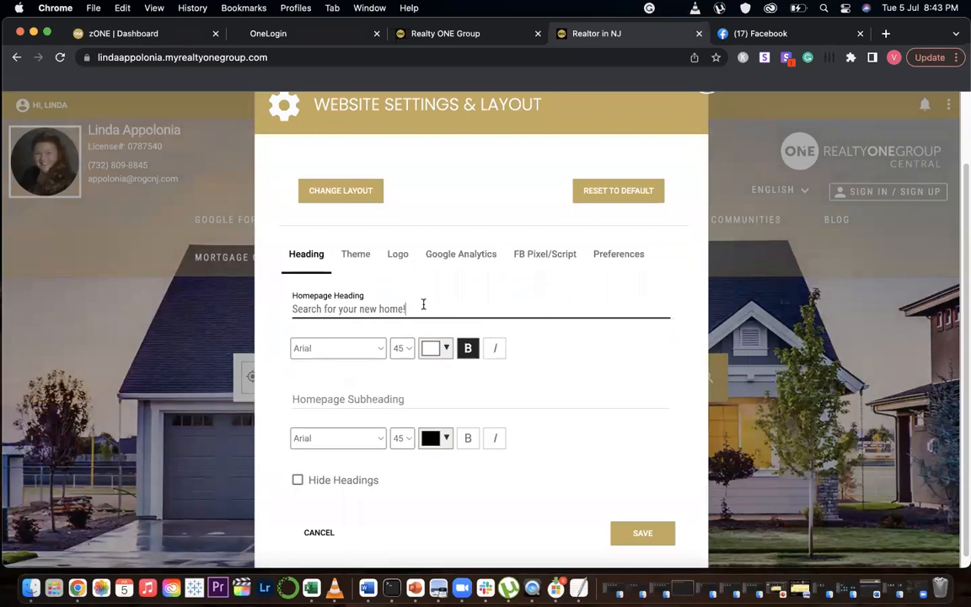
drag(423, 304, 289, 296)
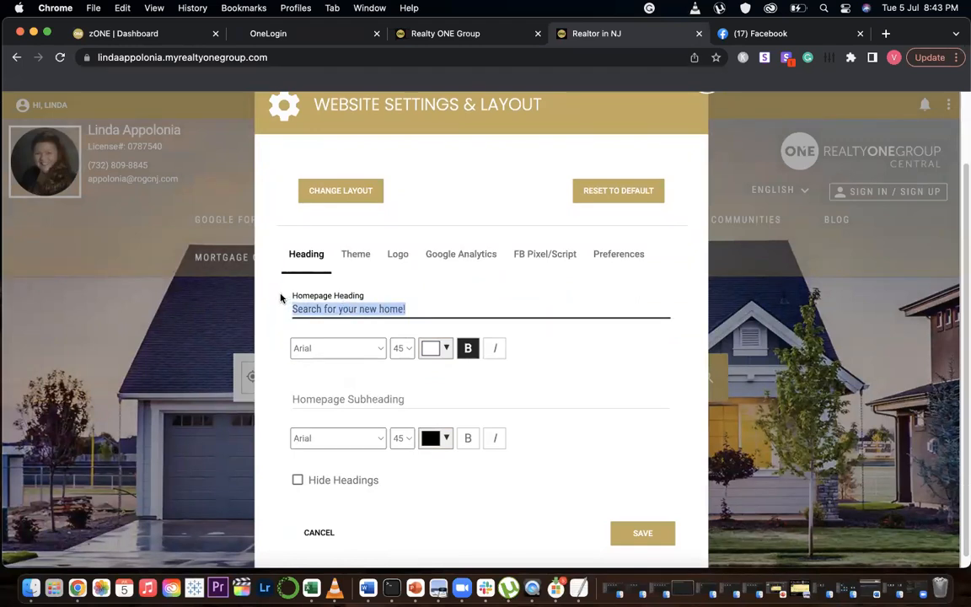
click(600, 375)
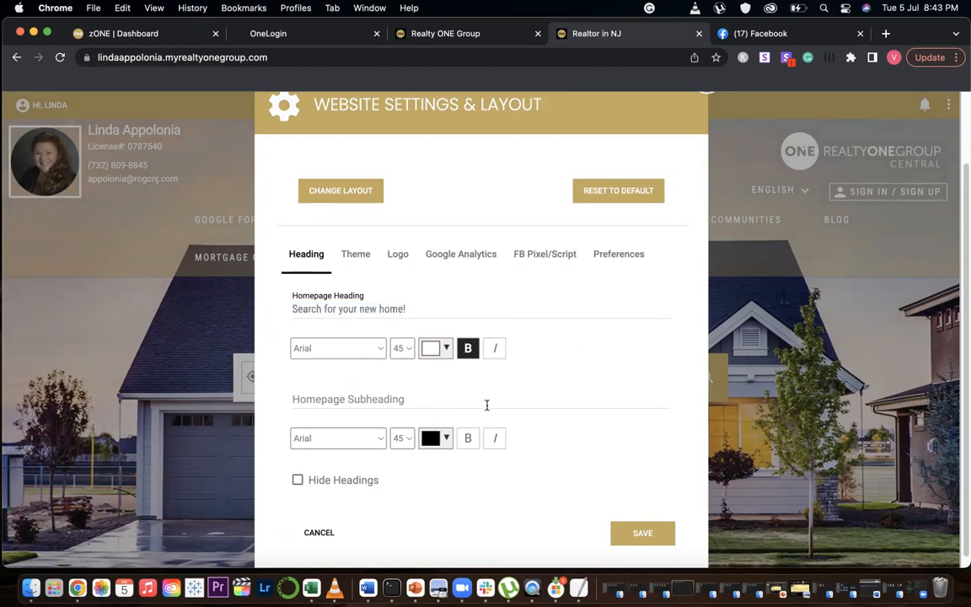
click(365, 399)
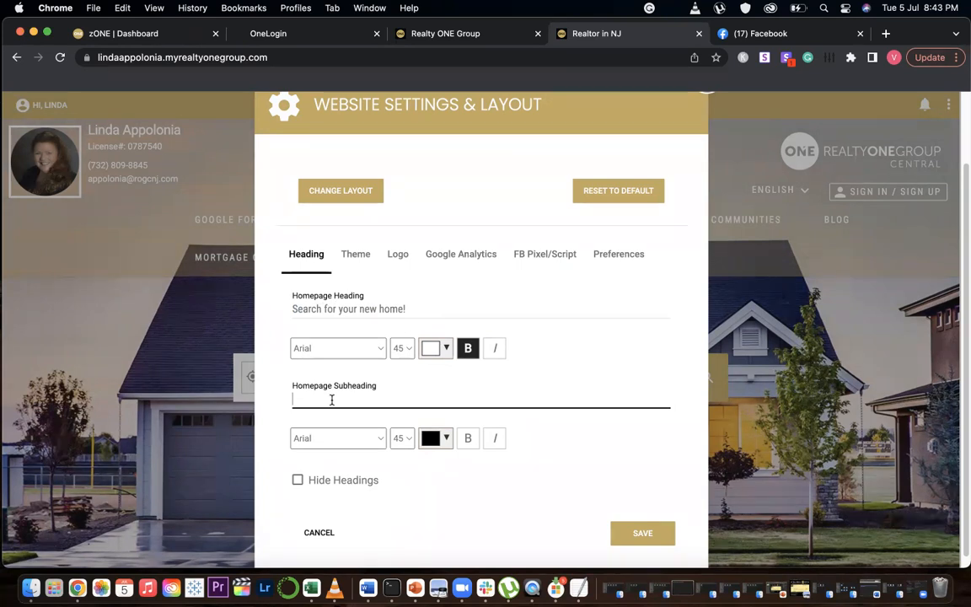
click(443, 501)
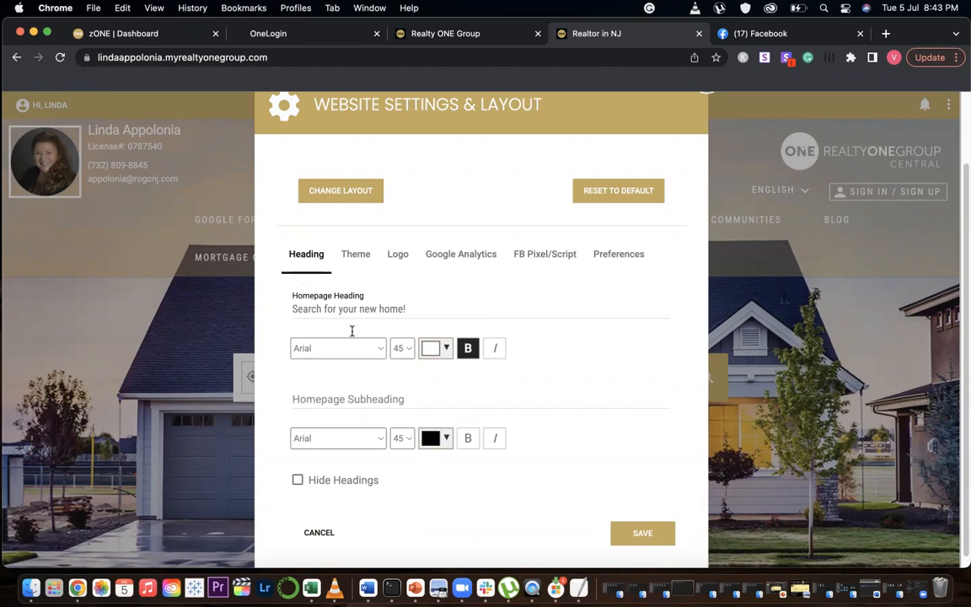
click(297, 479)
On the Theme tab, try the White, Gray and Black themes and return to Gold
click(352, 253)
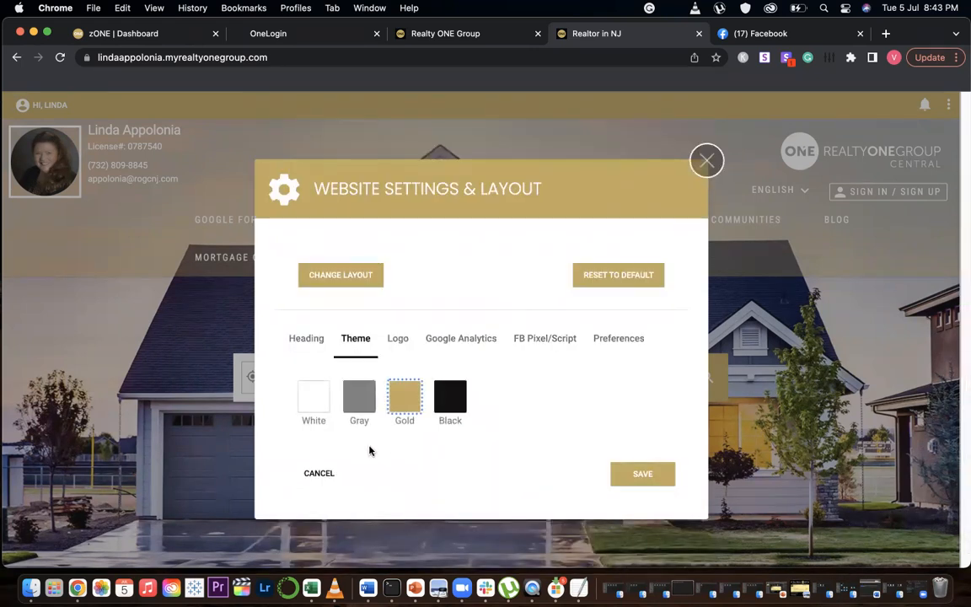
click(312, 406)
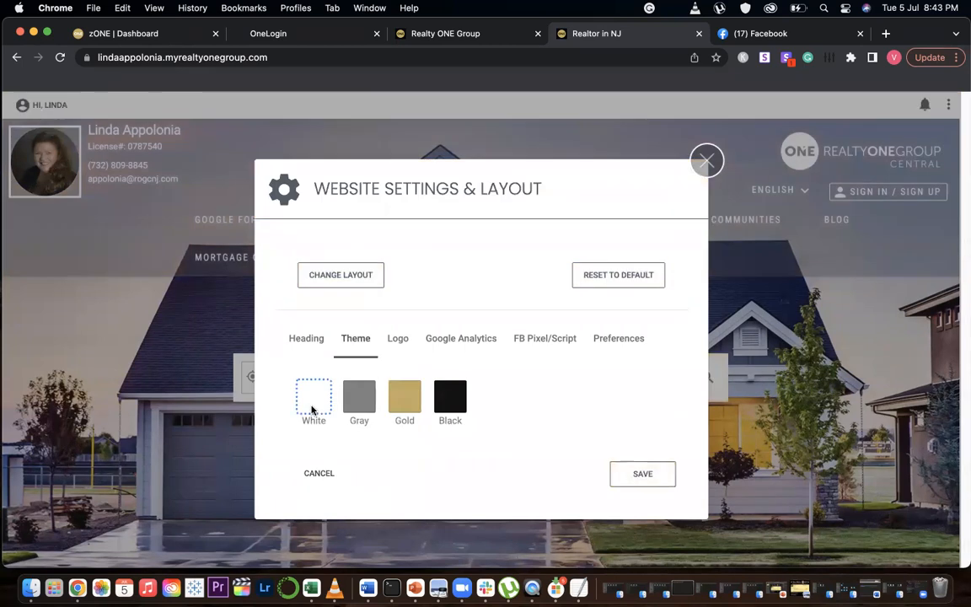
click(354, 405)
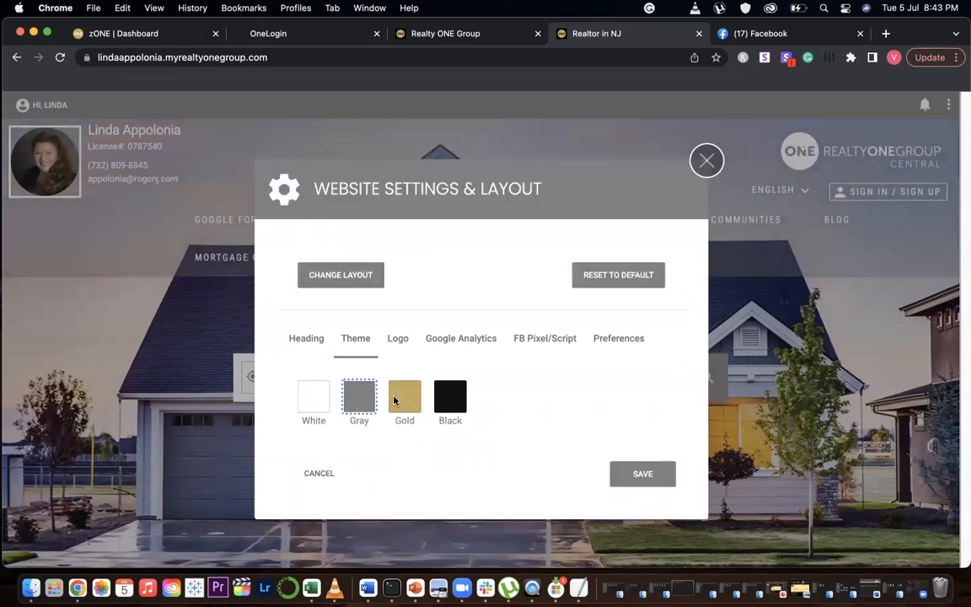
click(406, 400)
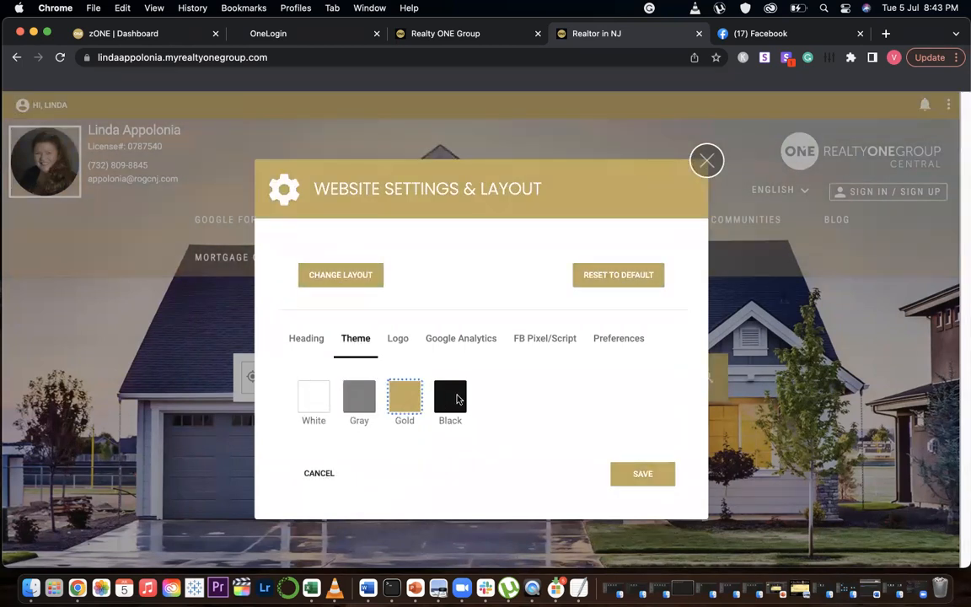
click(456, 398)
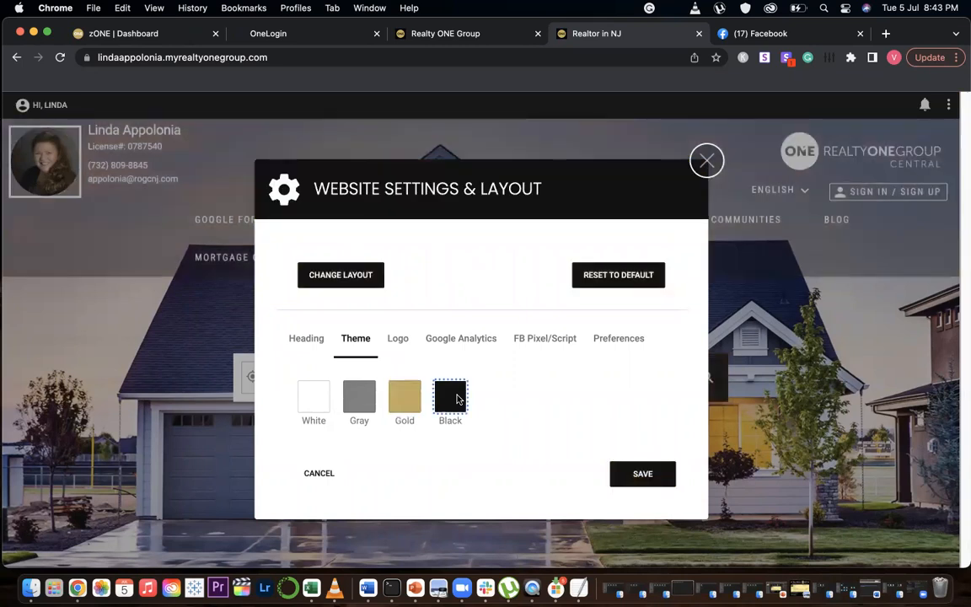
click(402, 398)
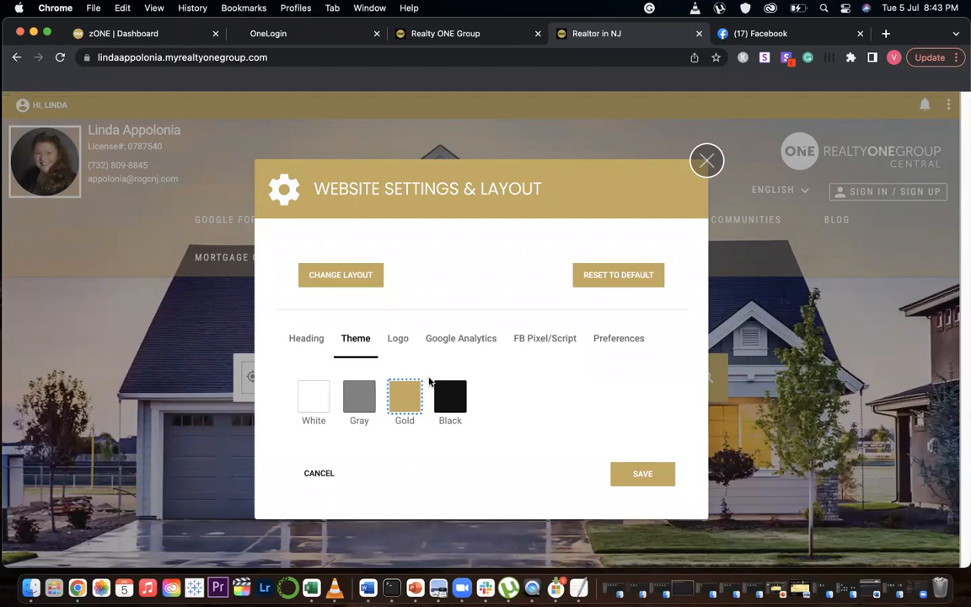
Browse the Logo, Google Analytics and FB Pixel/Script tabs, opening and cancelling the logo image picker
click(400, 340)
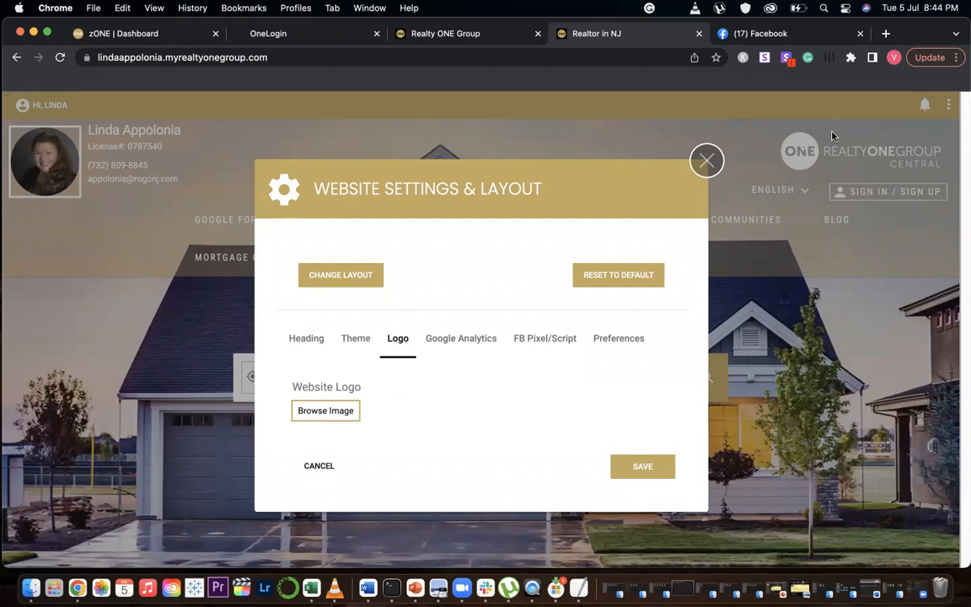
click(326, 410)
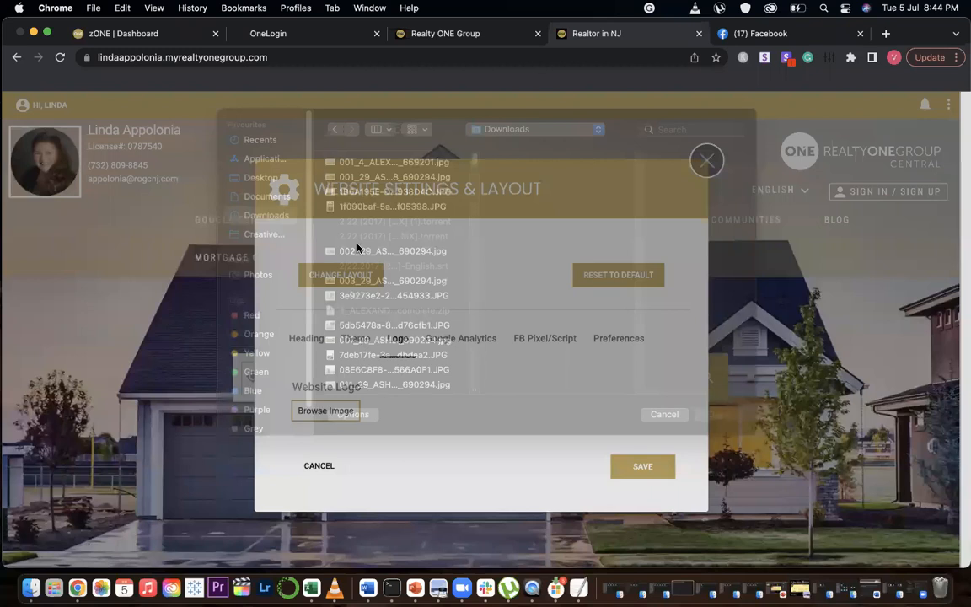
key(Escape)
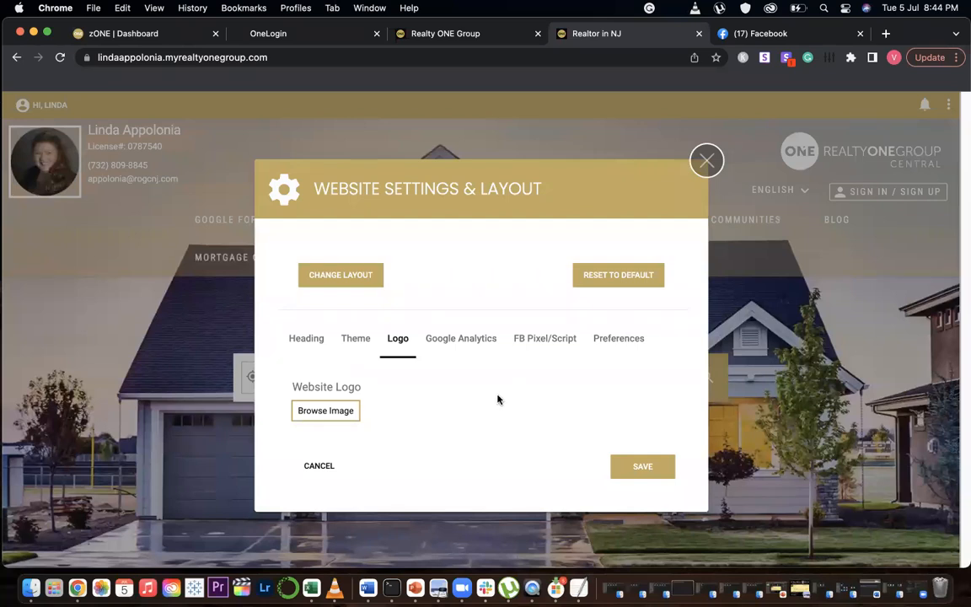
click(466, 339)
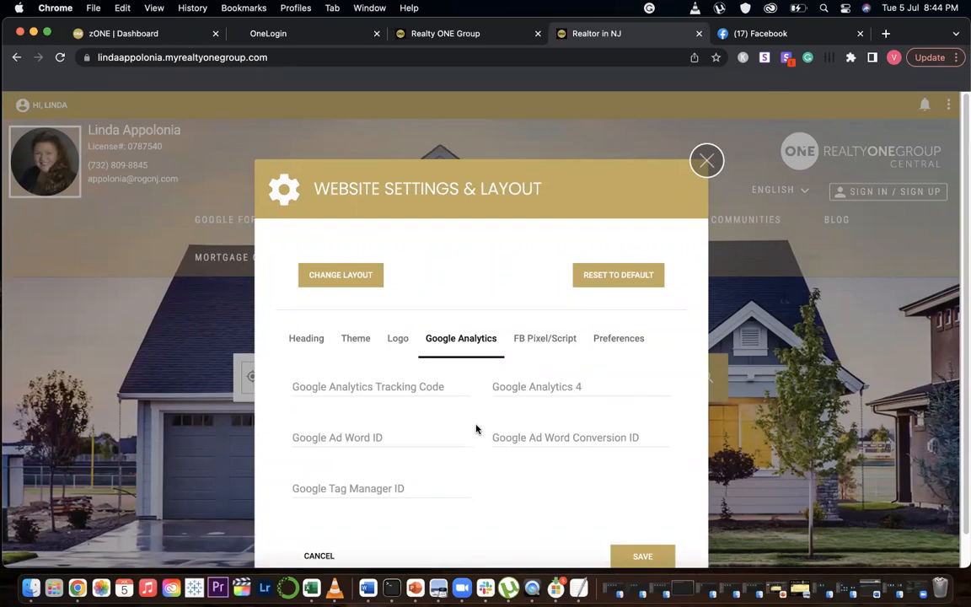
scroll(476, 430, down, 2)
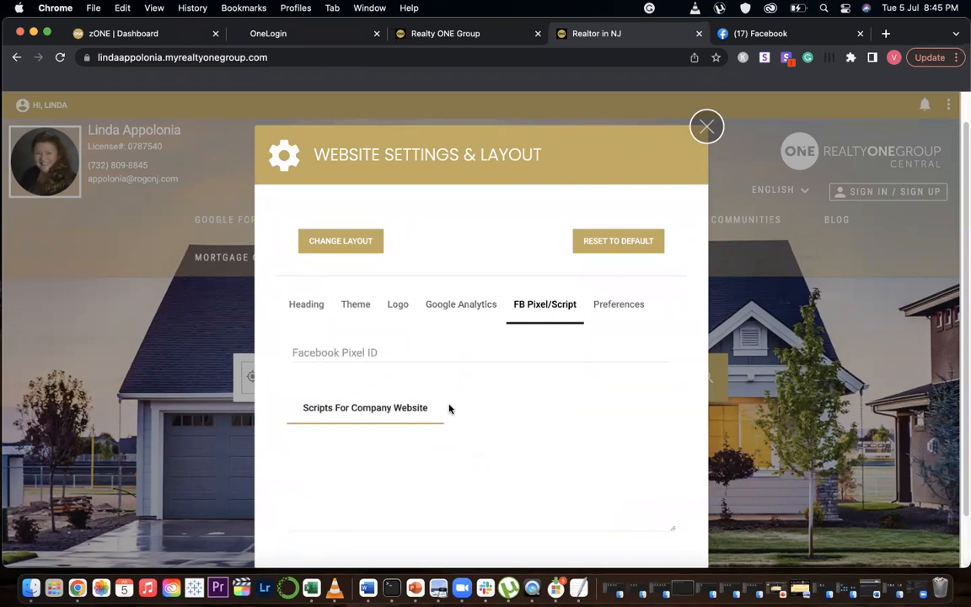
Open a new tab at central.myrealtyonegroup.com, then go to joinrogcentral.com
click(882, 34)
text(cen)
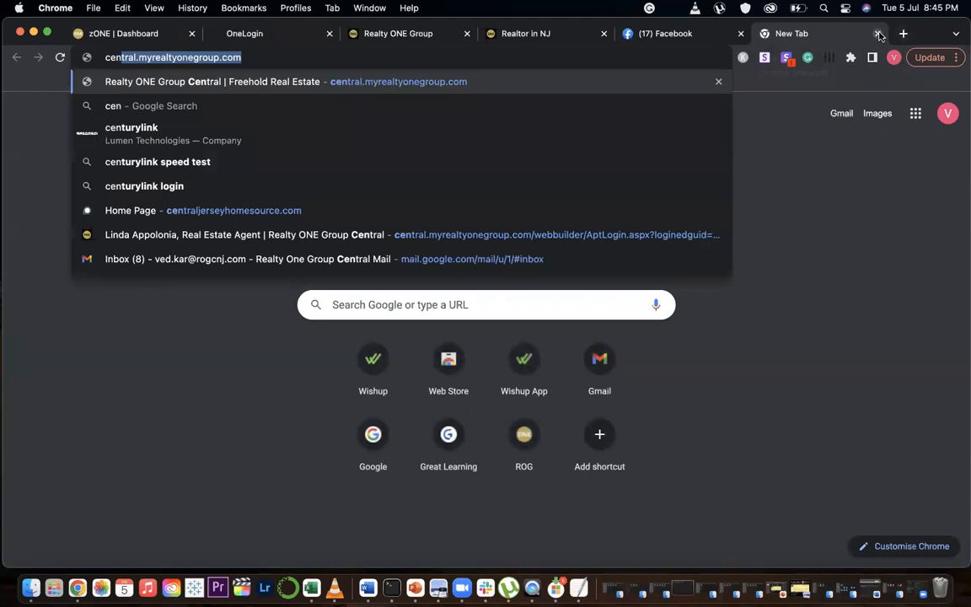
key(Return)
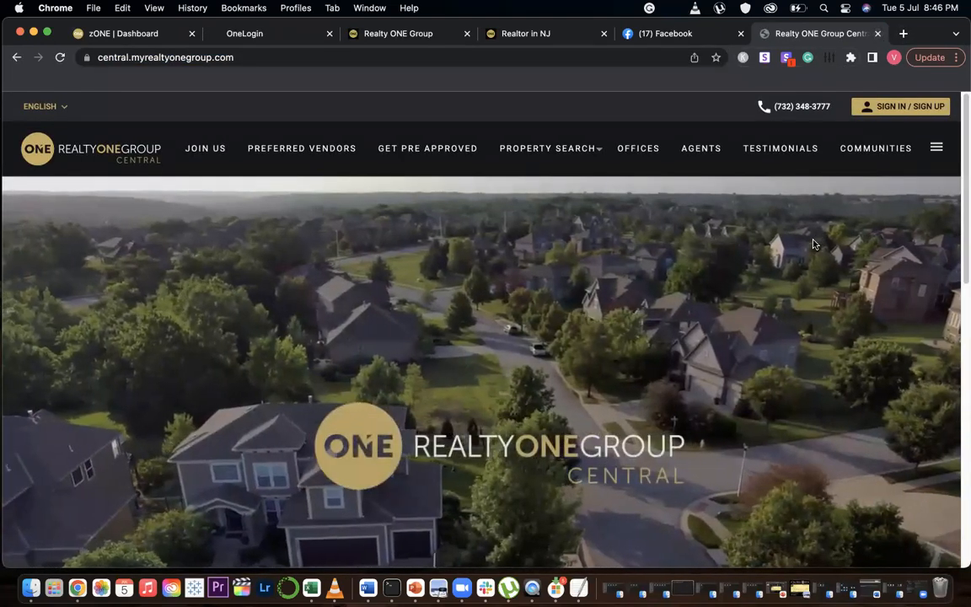
click(218, 59)
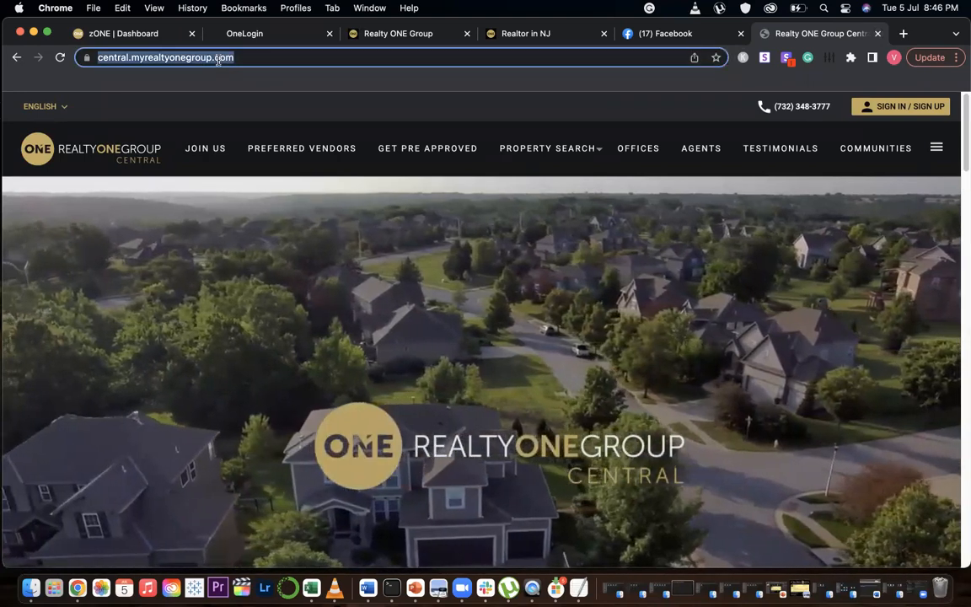
text(join)
key(Return)
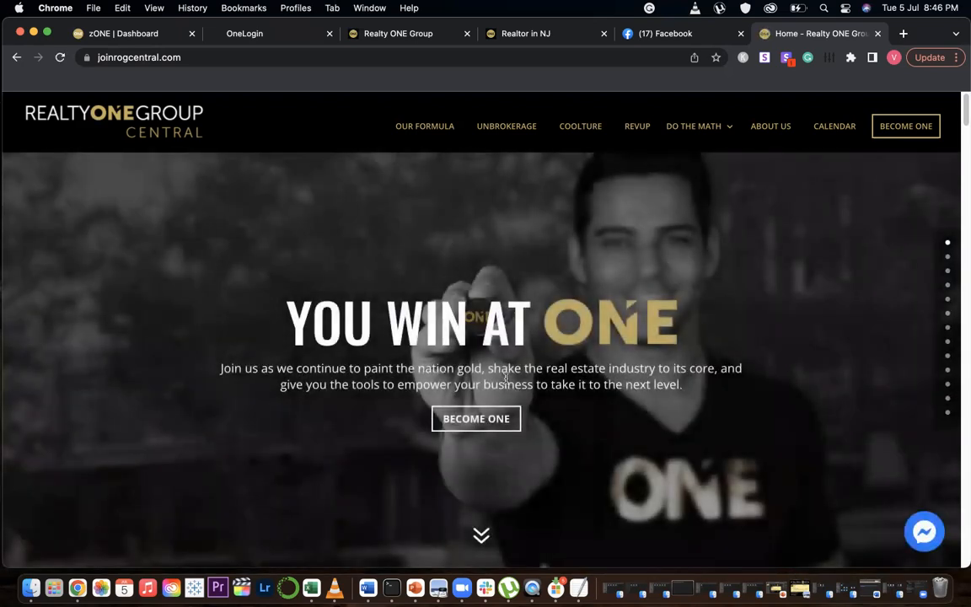
Open and close the Messenger chat window on the join site, then return to the agent site
click(932, 543)
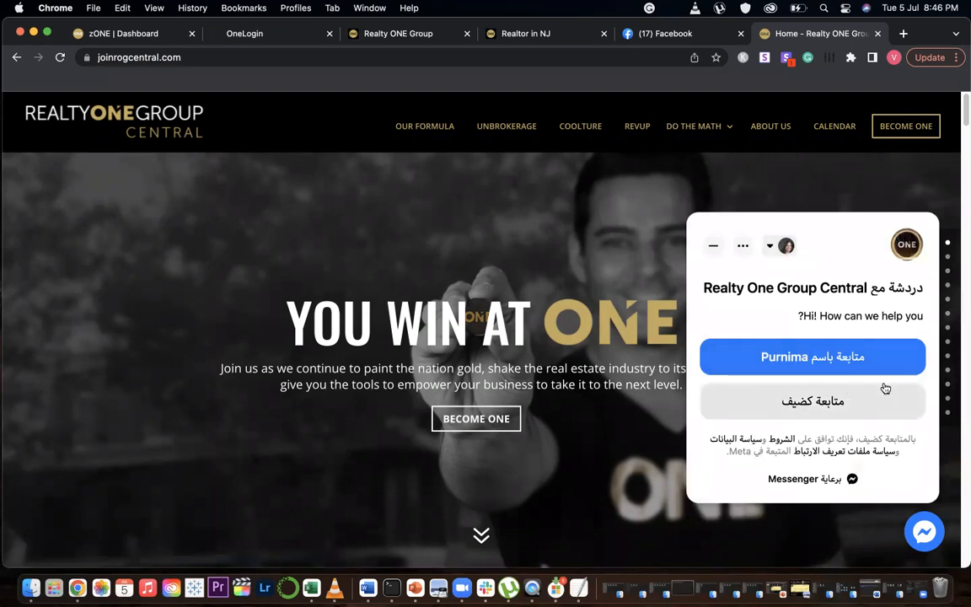
click(714, 247)
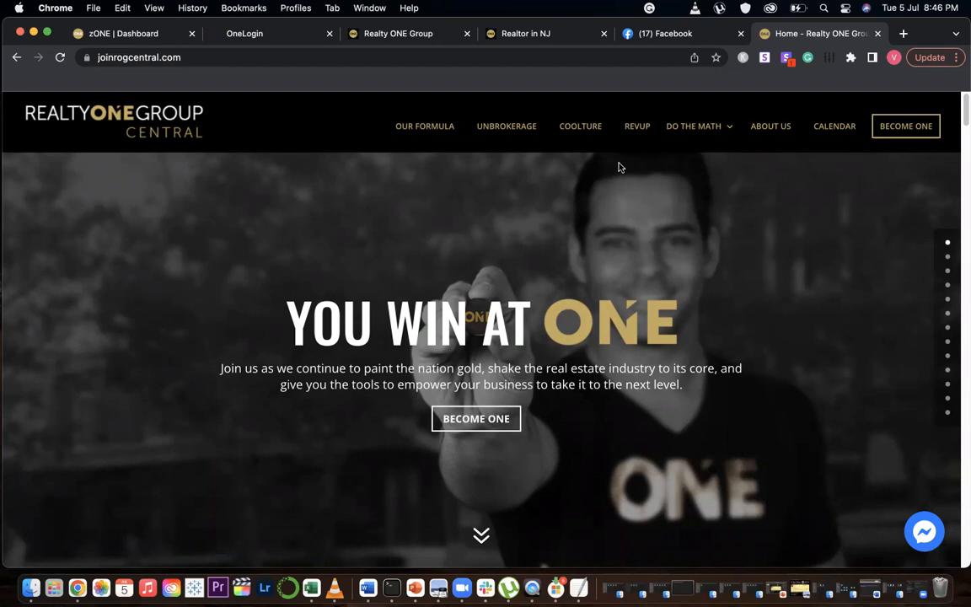
click(556, 36)
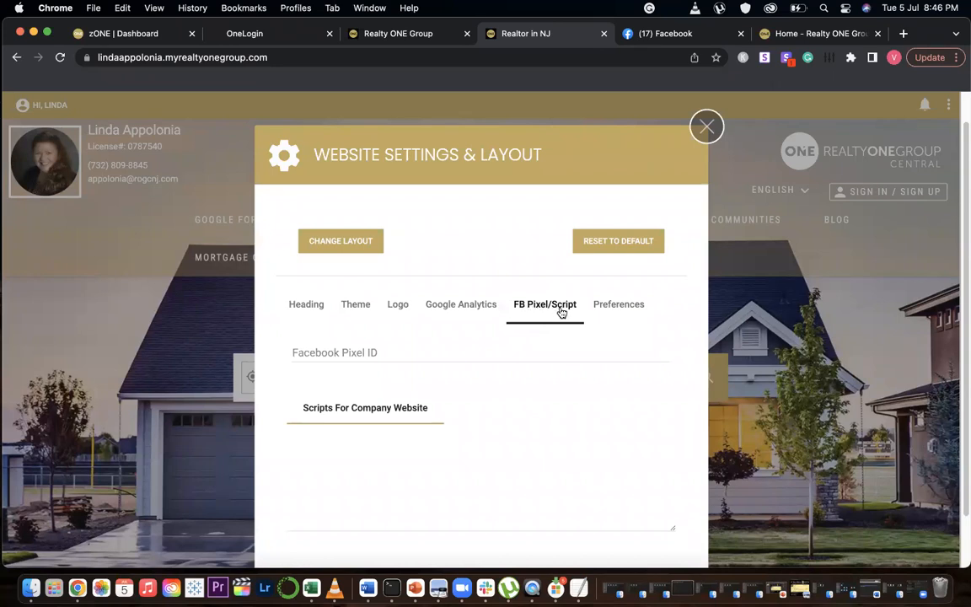
On Facebook, go through Ads Manager to Events Manager and open its Data sources
click(678, 34)
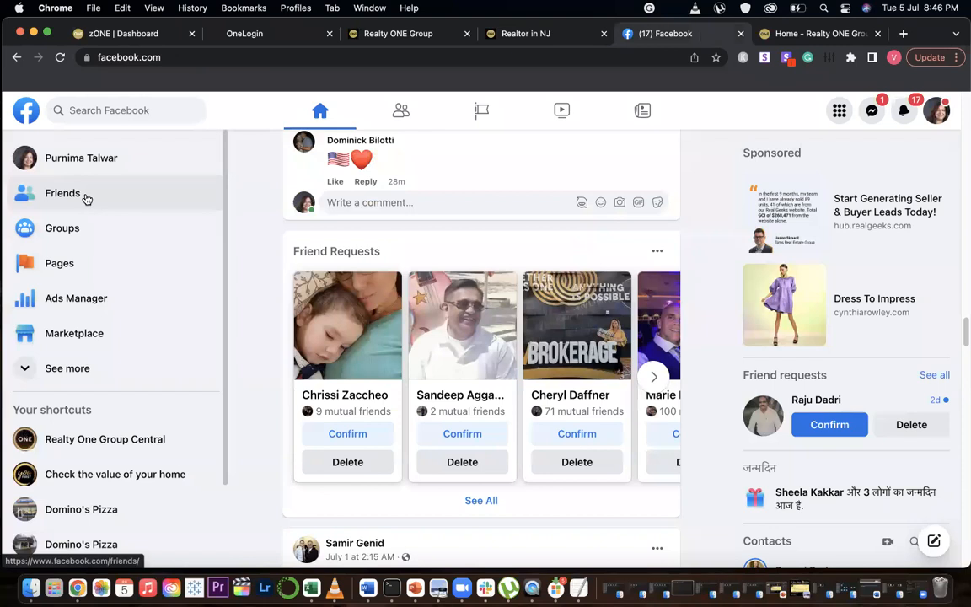
click(74, 308)
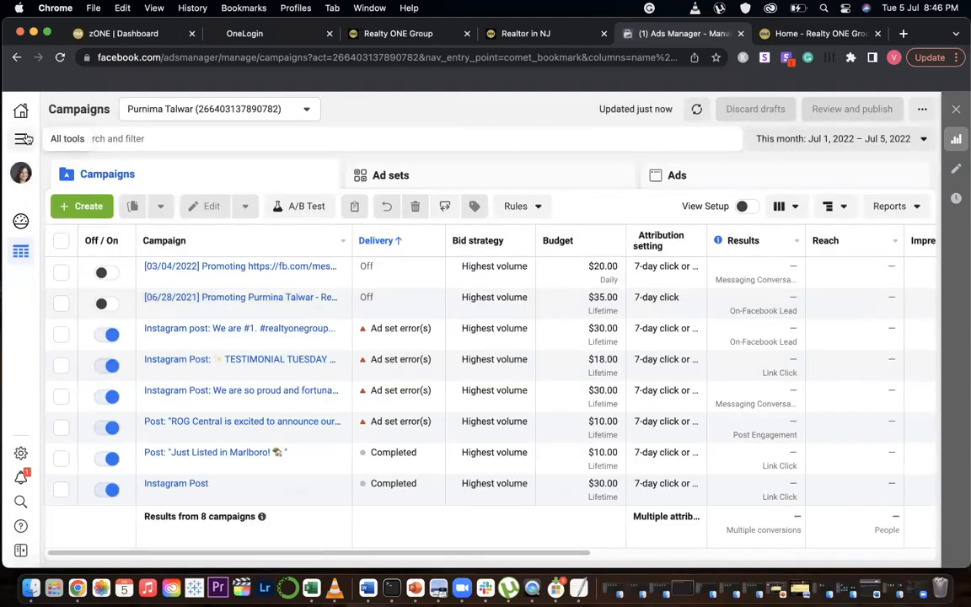
click(22, 139)
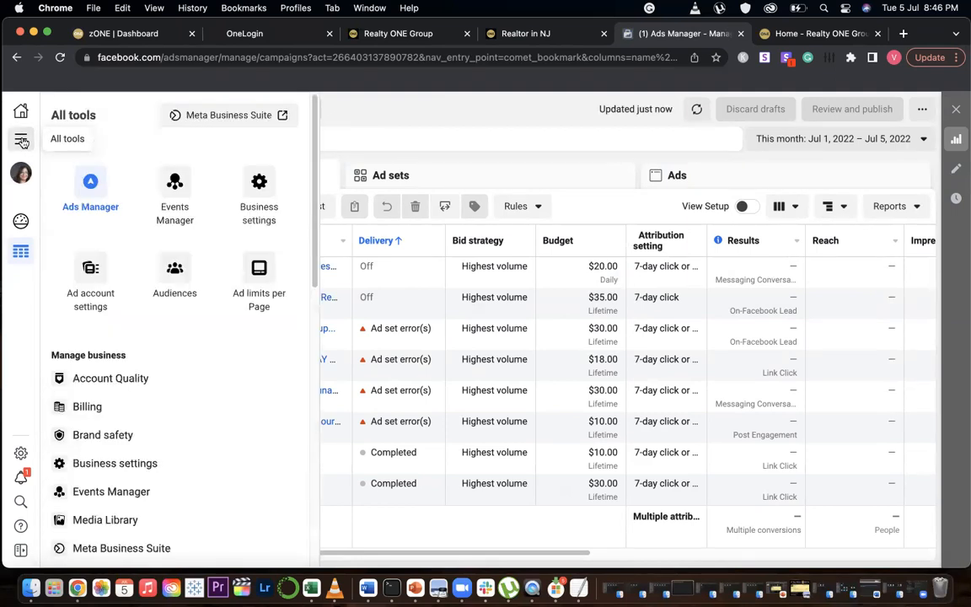
click(175, 192)
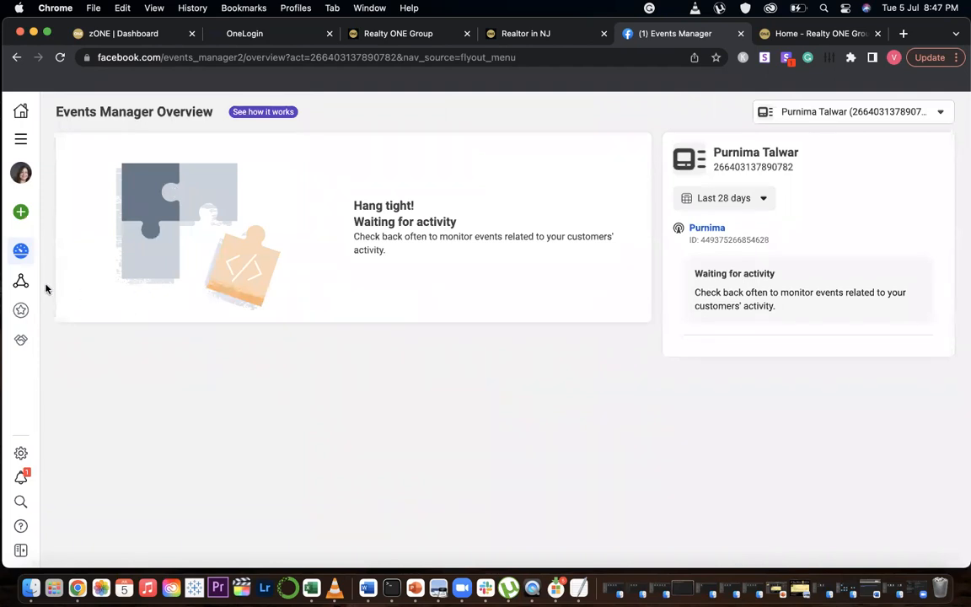
mouse_move(25, 290)
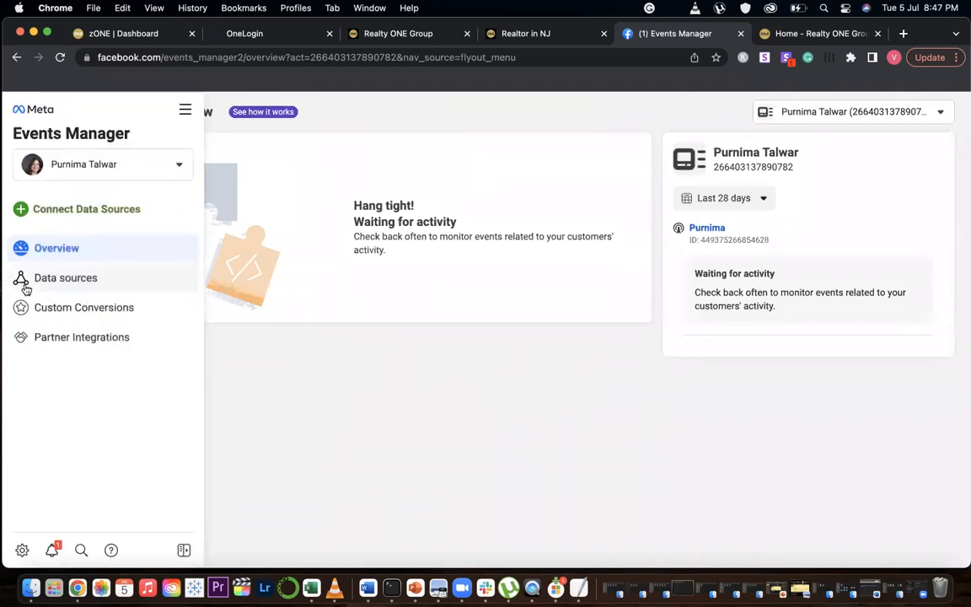
click(72, 279)
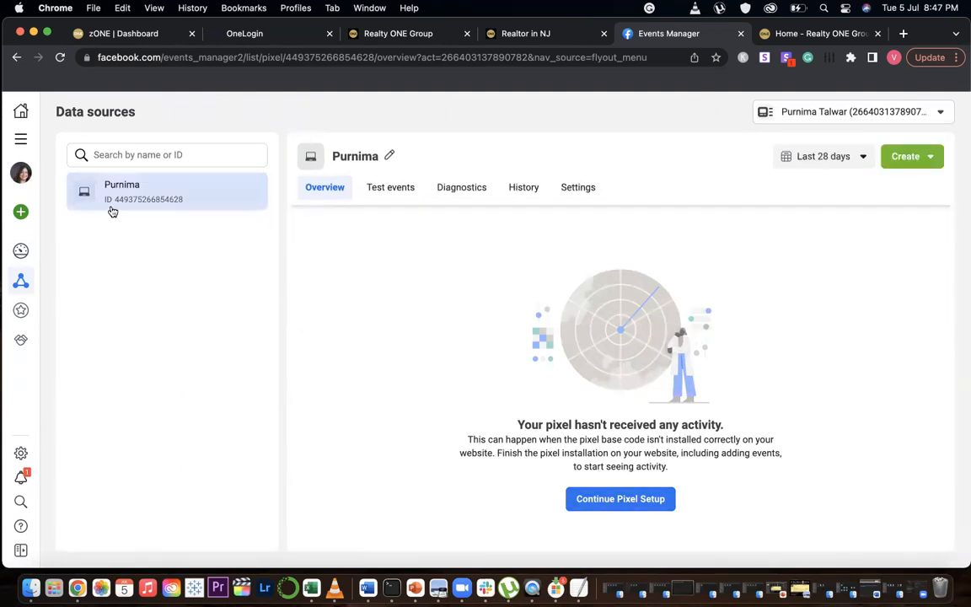
Copy the pixel's ID and paste it into the Facebook Pixel ID field of the website settings
drag(182, 202, 116, 204)
key(super+c)
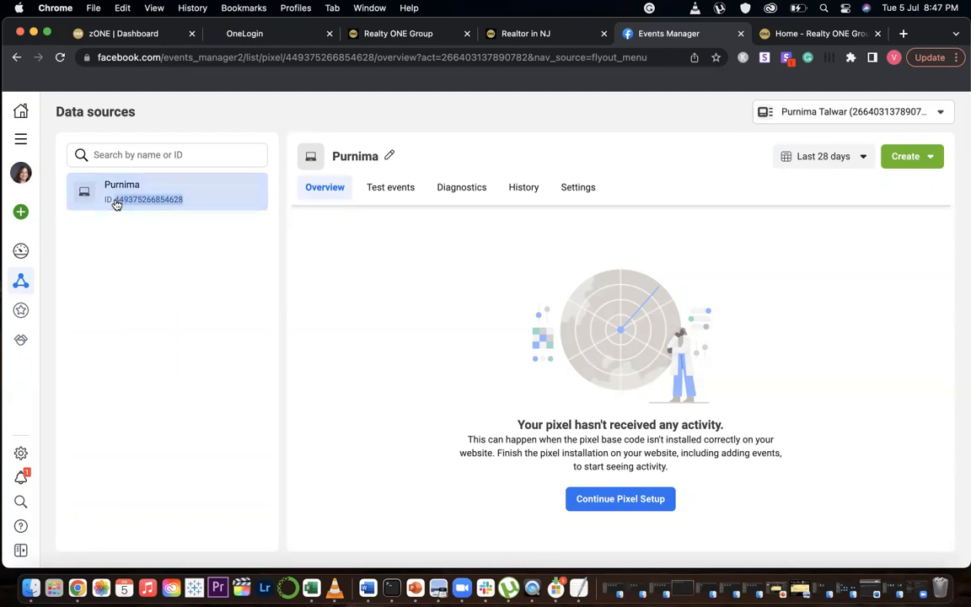
click(516, 33)
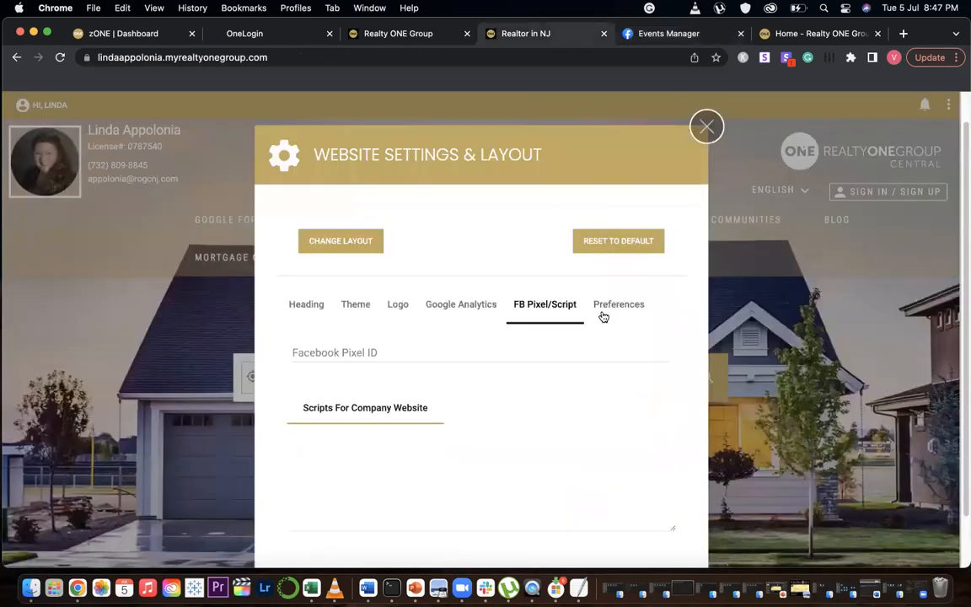
click(370, 353)
key(super+v)
click(343, 464)
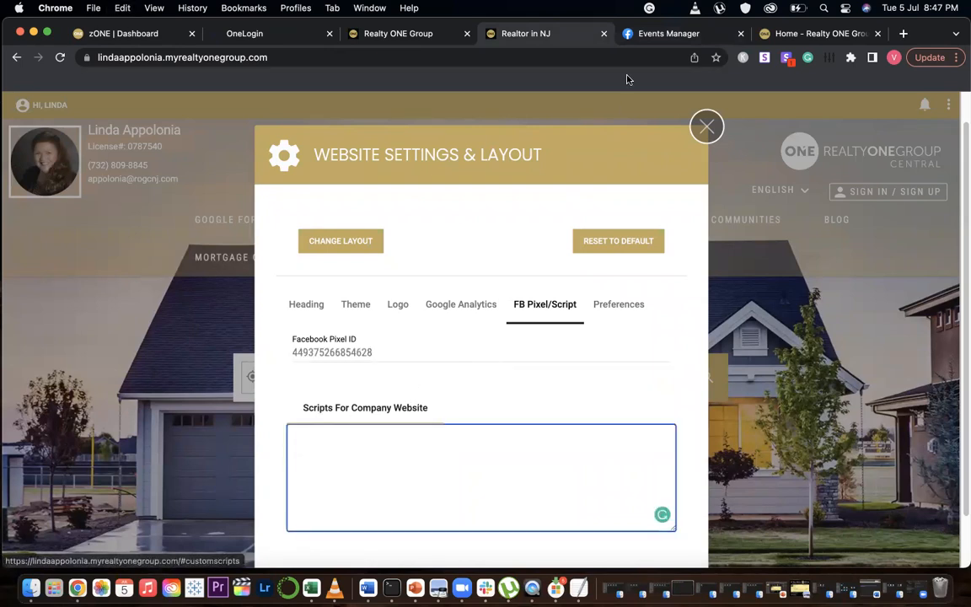
Copy the Meta Pixel base code from the manual install setup in Events Manager and paste it into Scripts For Company Website
click(650, 35)
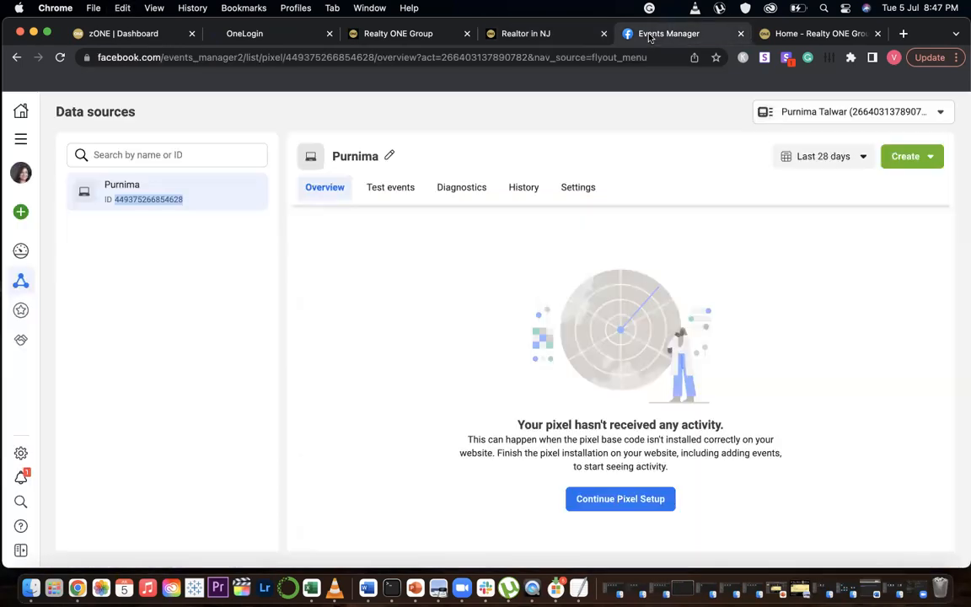
click(630, 502)
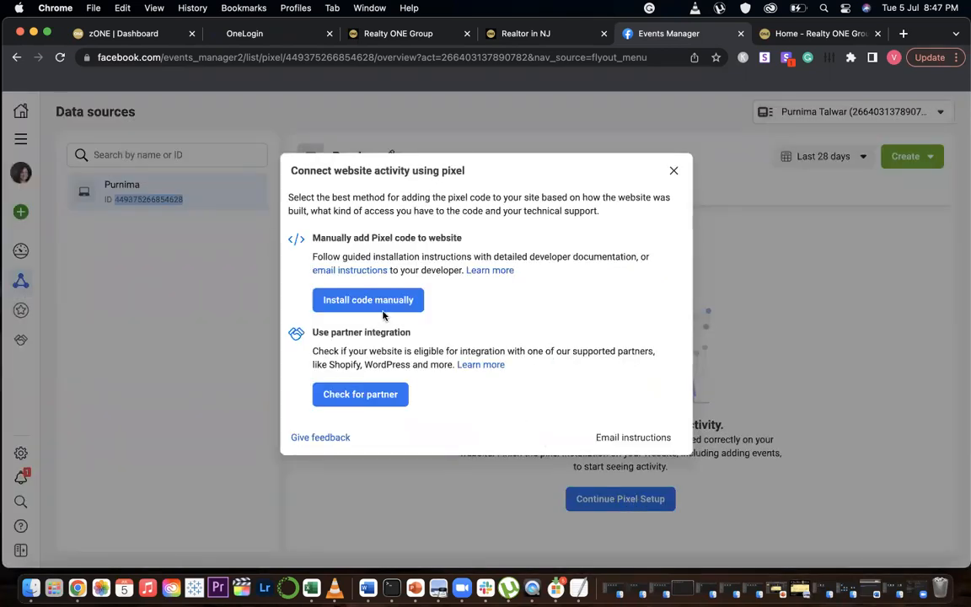
click(357, 303)
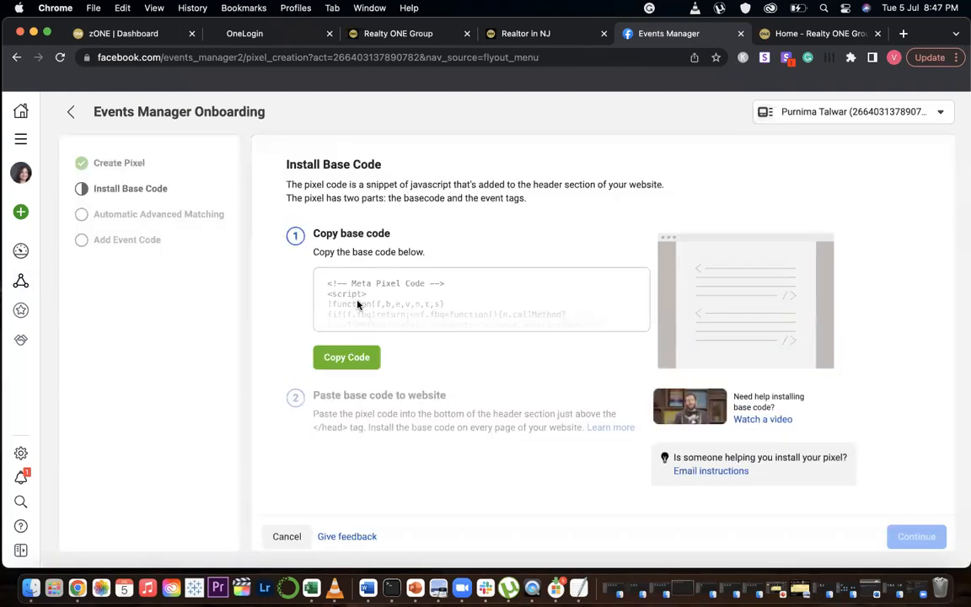
click(343, 359)
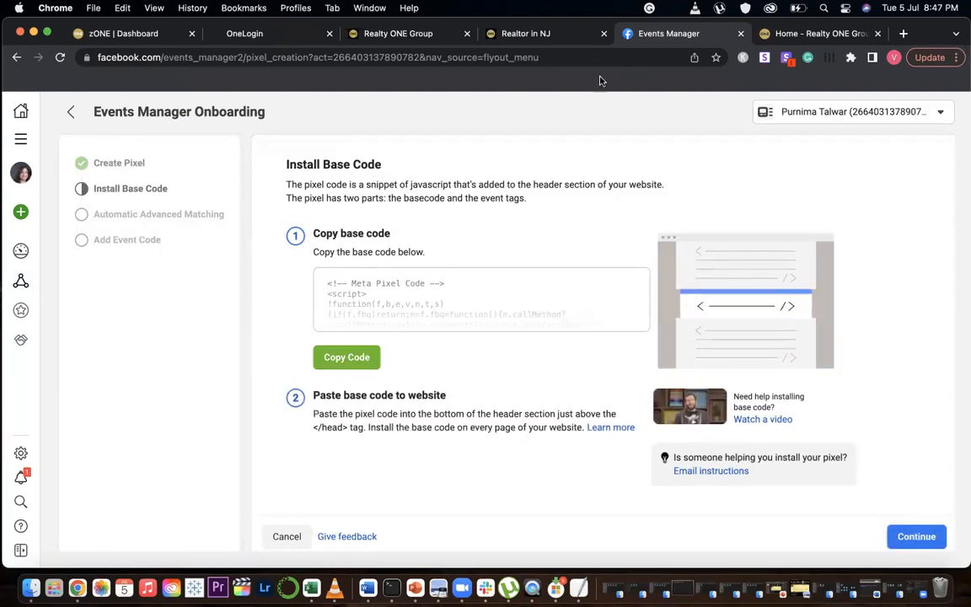
click(542, 35)
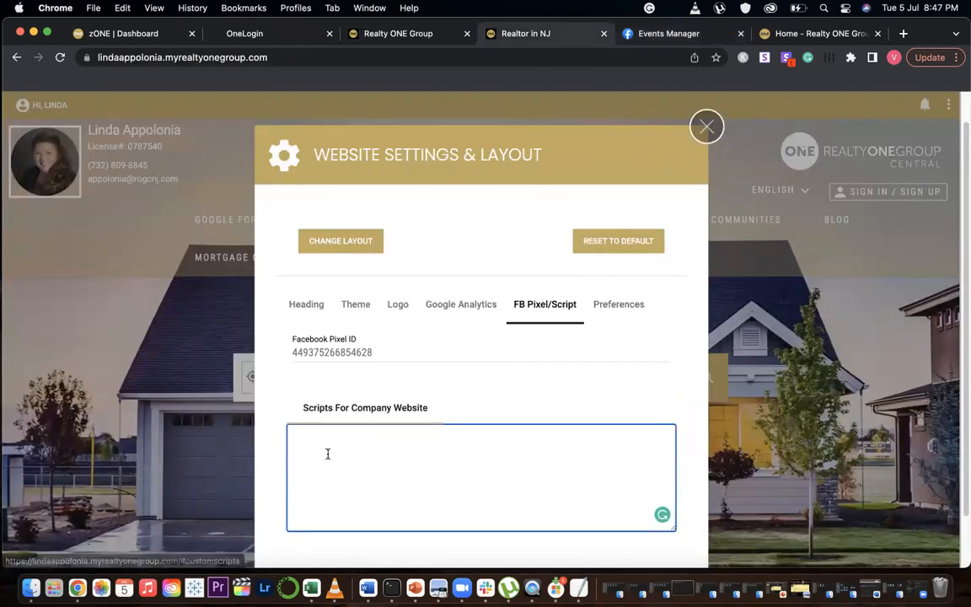
key(super+v)
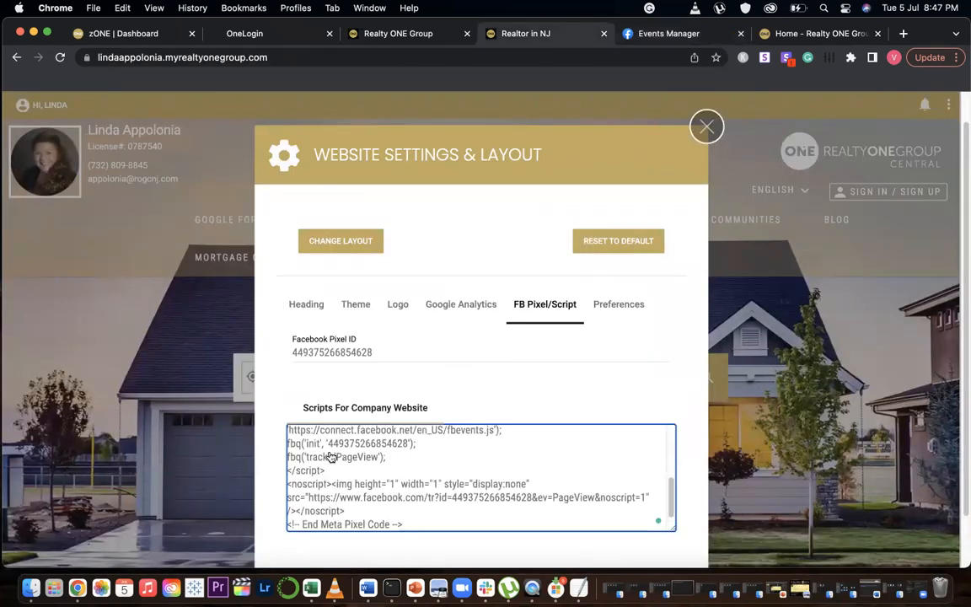
scroll(620, 348, down, 2)
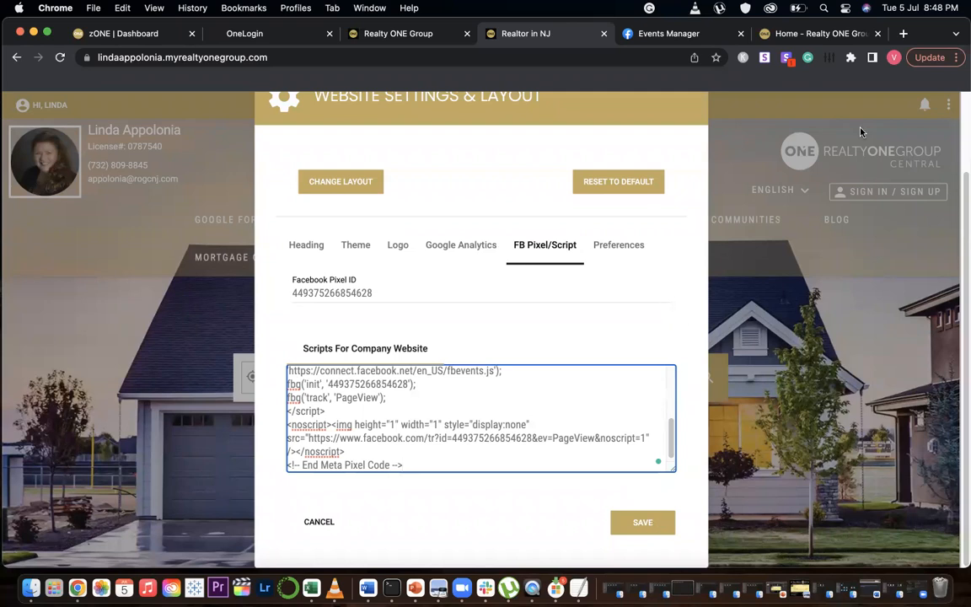
Clear both the Scripts For Company Website field and the Facebook Pixel ID field
click(814, 34)
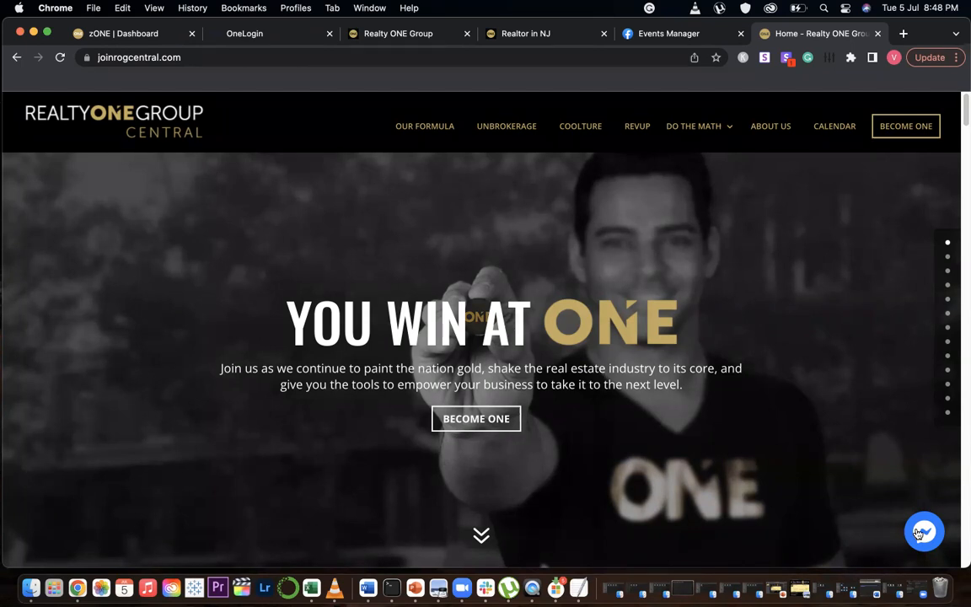
click(557, 33)
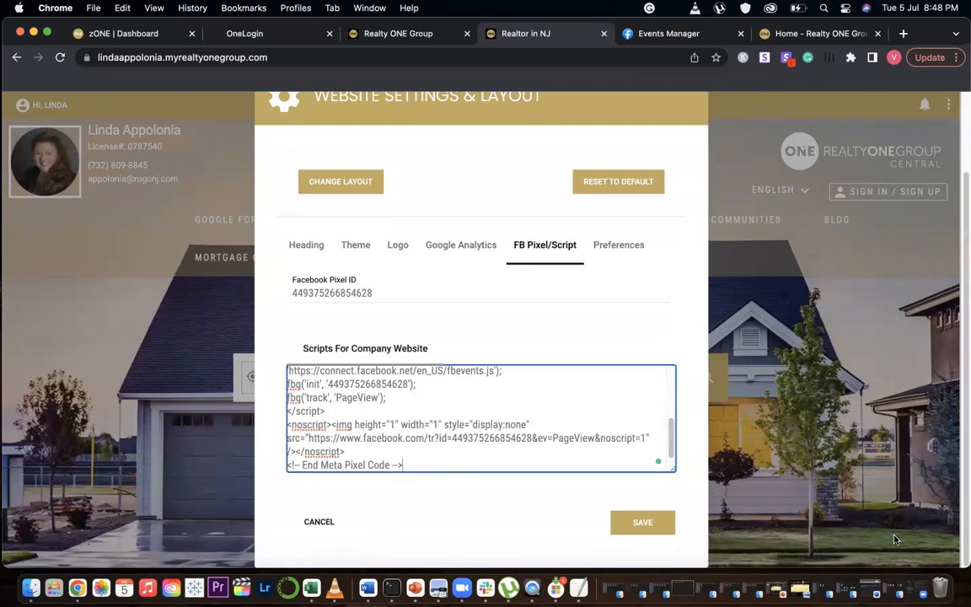
key(super+a)
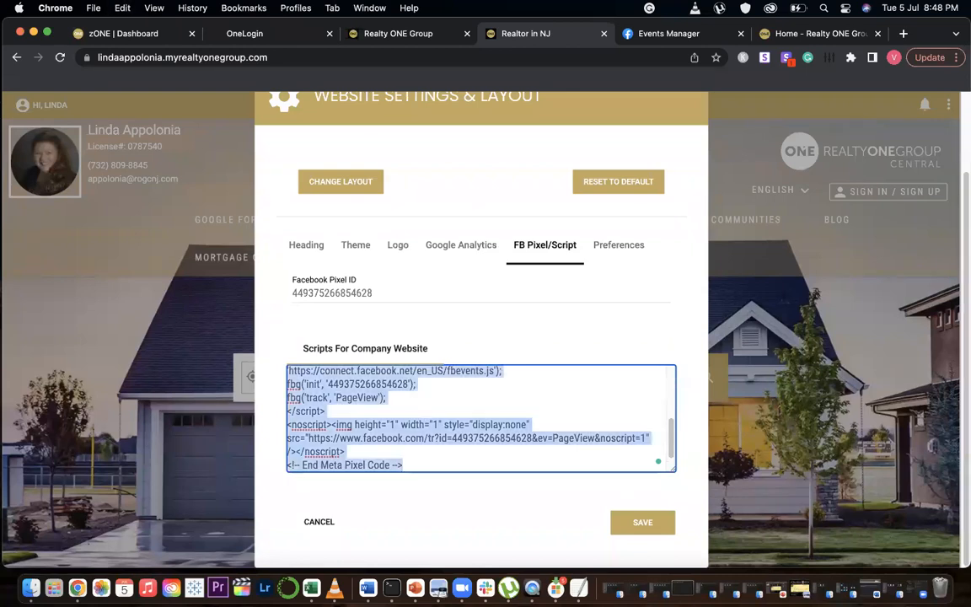
key(BackSpace)
double_click(361, 295)
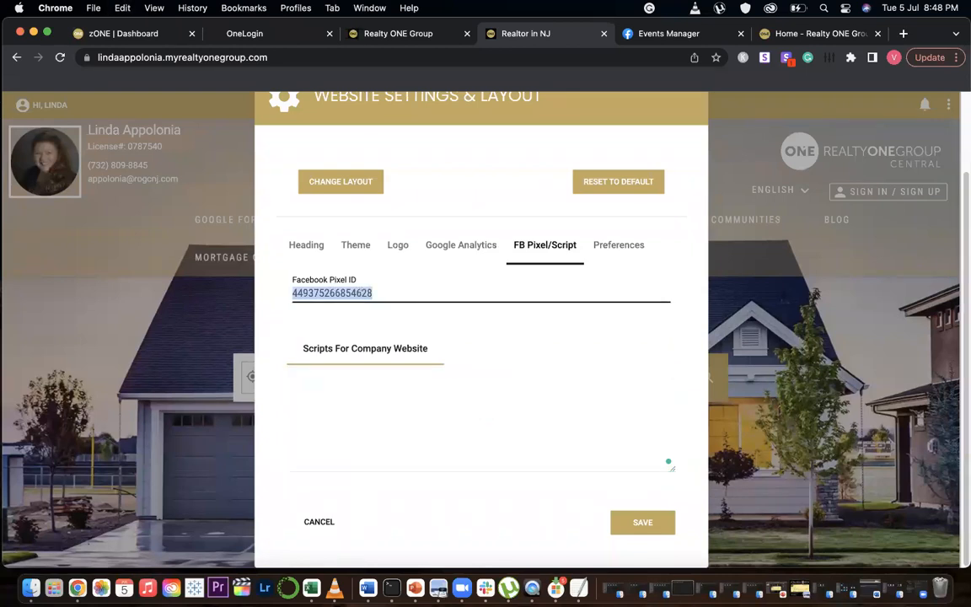
key(BackSpace)
Set the Registration Mode to Soft under the website Preferences
click(629, 246)
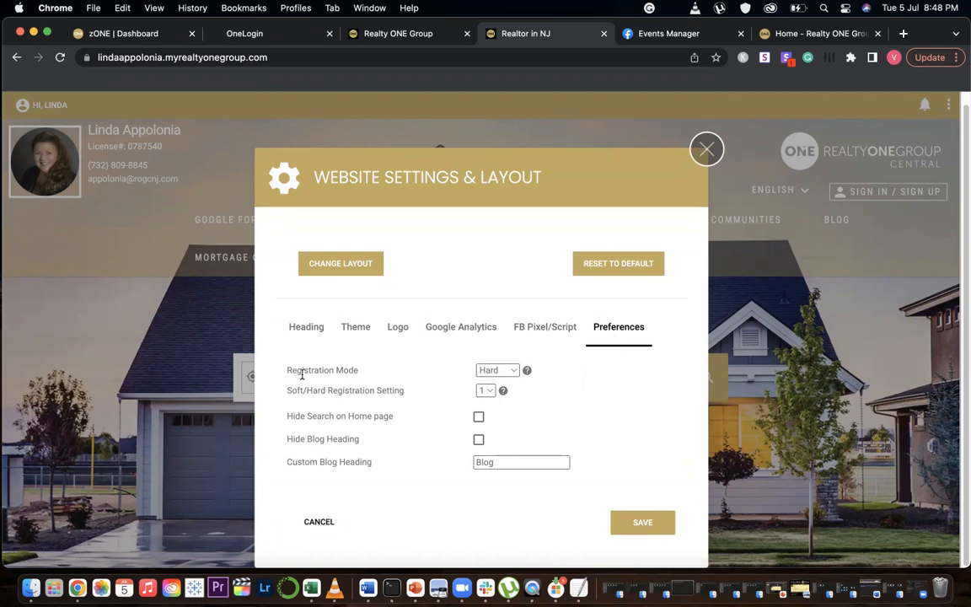
click(510, 370)
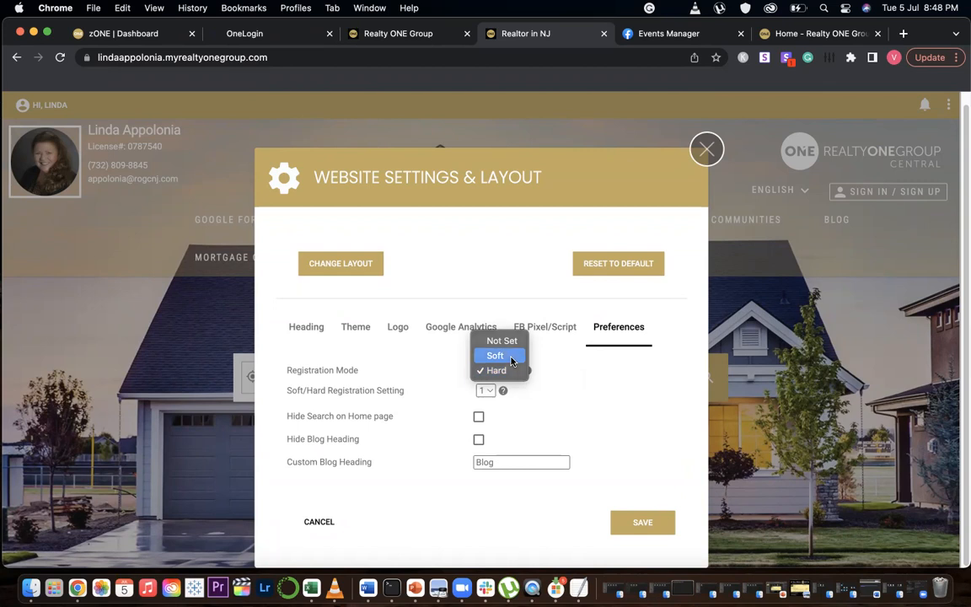
click(511, 355)
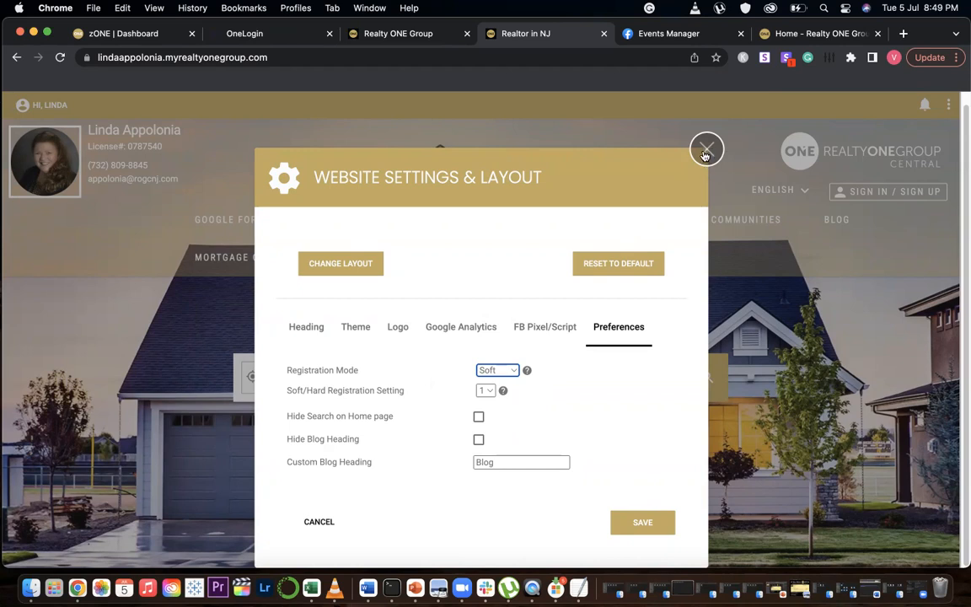
click(497, 370)
click(516, 387)
click(513, 372)
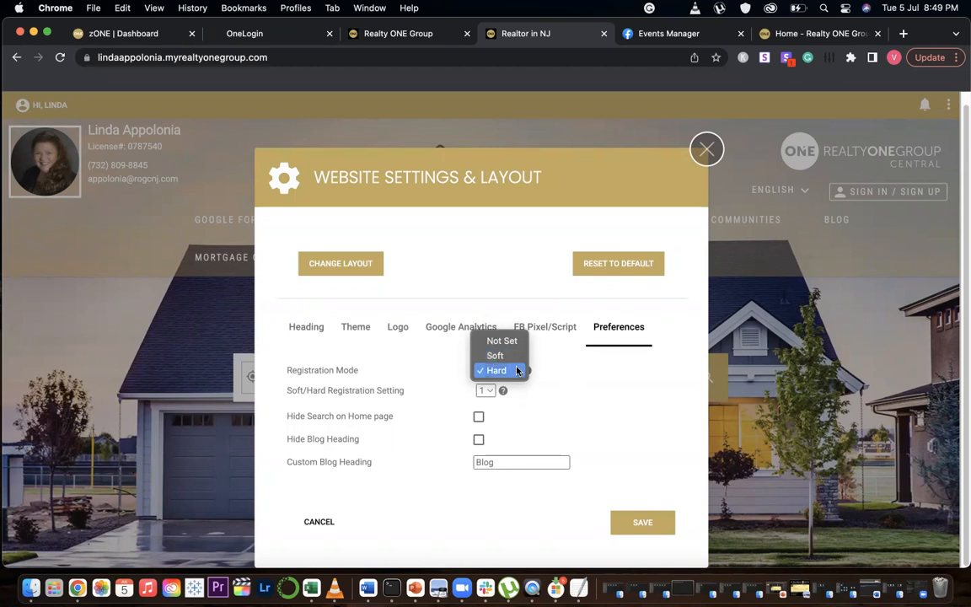
click(500, 357)
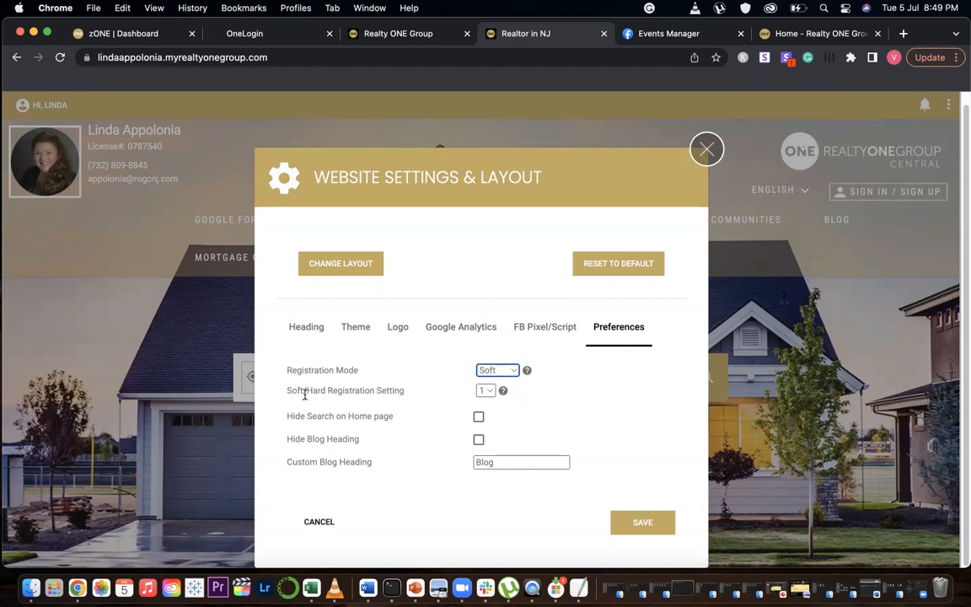
Set the Soft/Hard Registration Setting to 1 and save the website settings
click(487, 391)
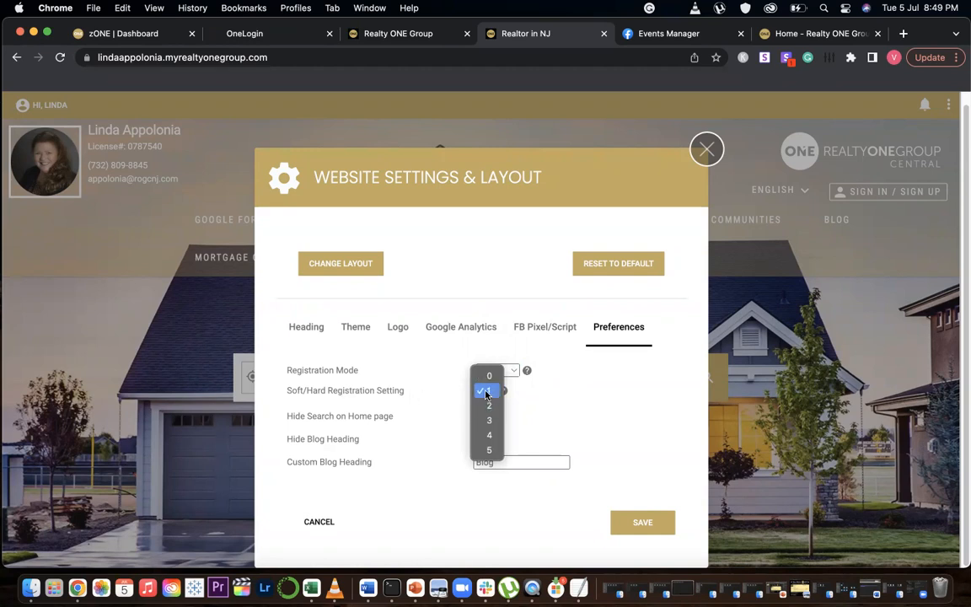
click(487, 392)
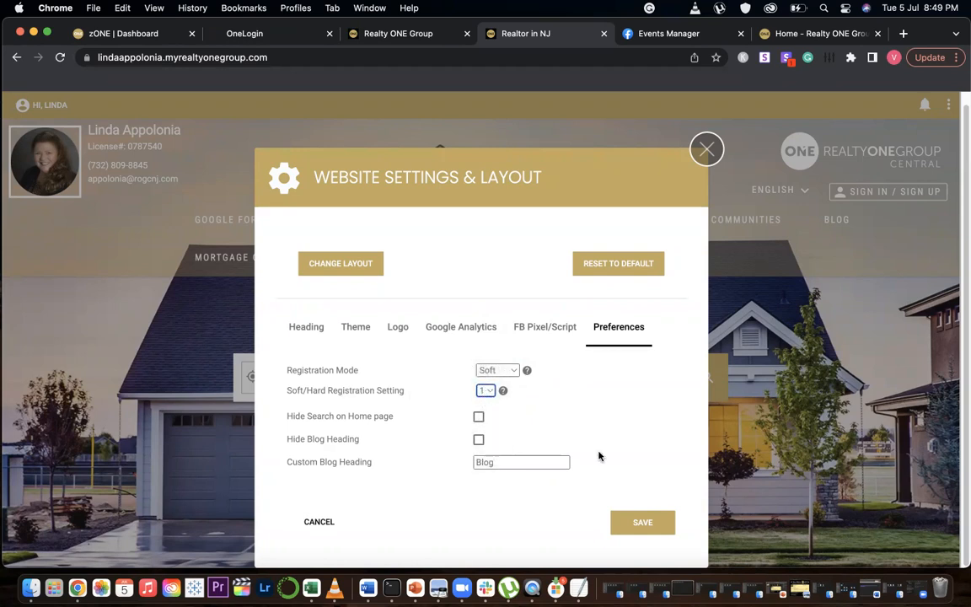
click(635, 531)
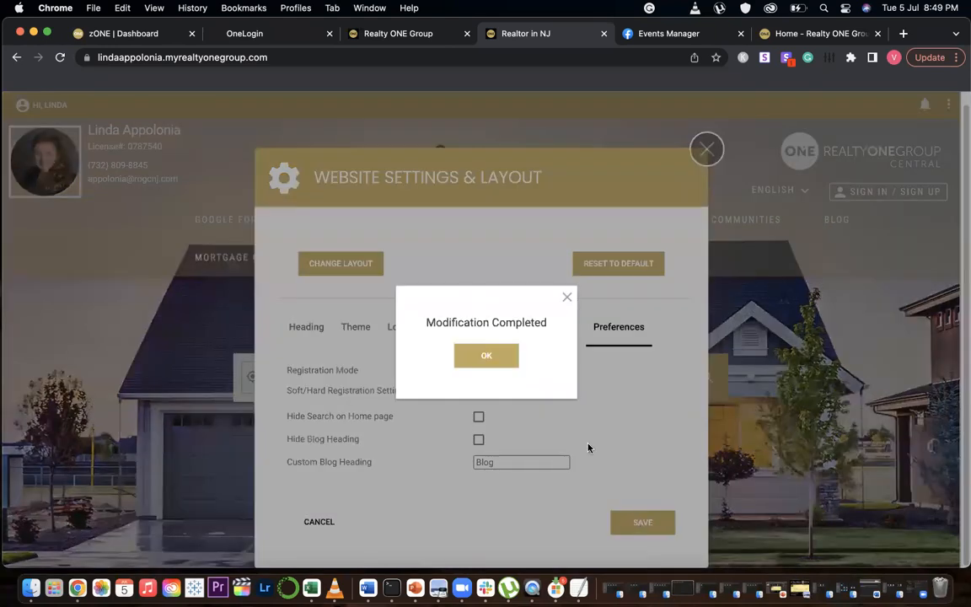
click(472, 354)
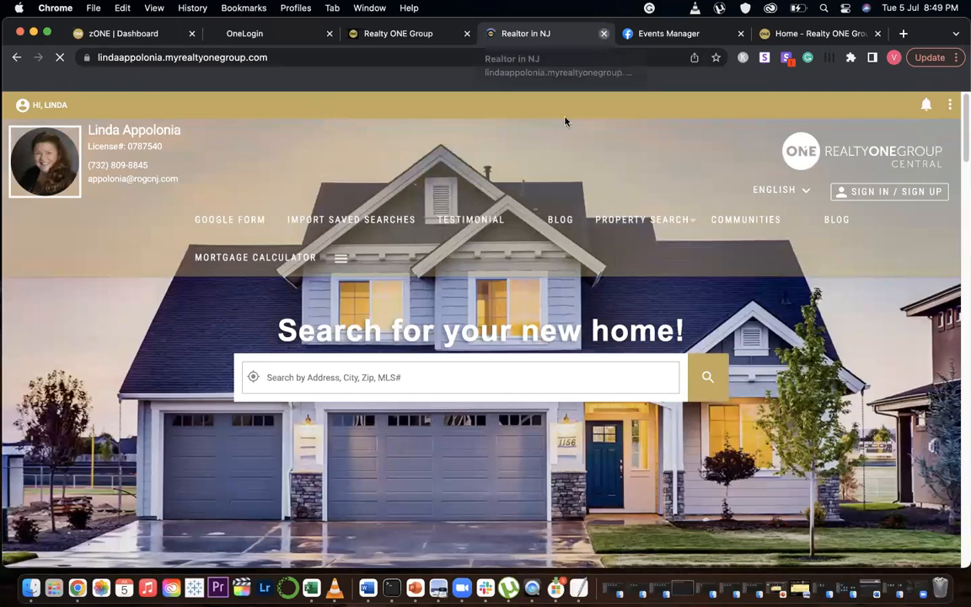
Close the agent site tab and open central.myrealtyonegroup.com in a new tab
key(super+w)
key(super+t)
text(cen)
key(Return)
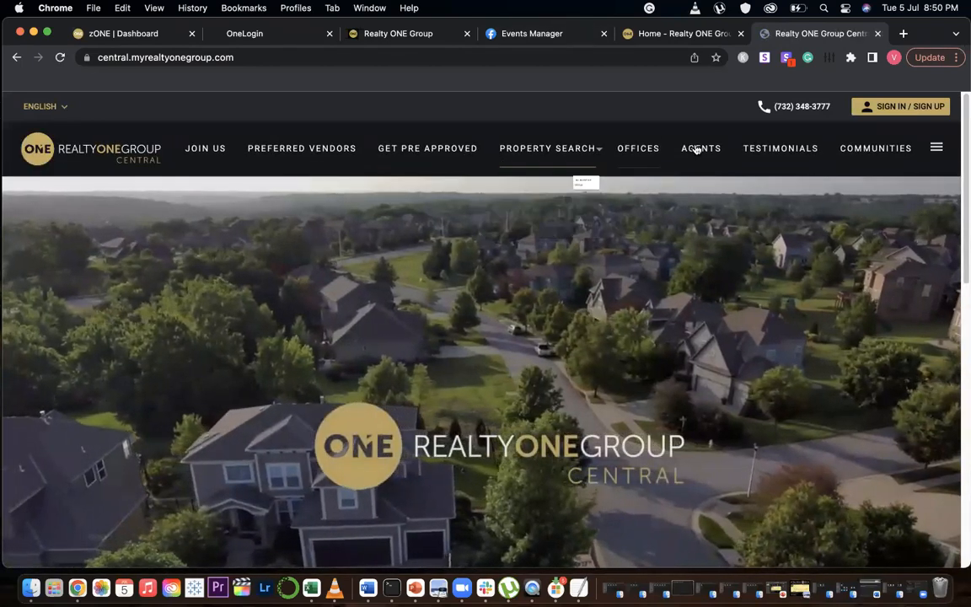
Search the Agents page for "linda" and open her agent website from the results
click(698, 148)
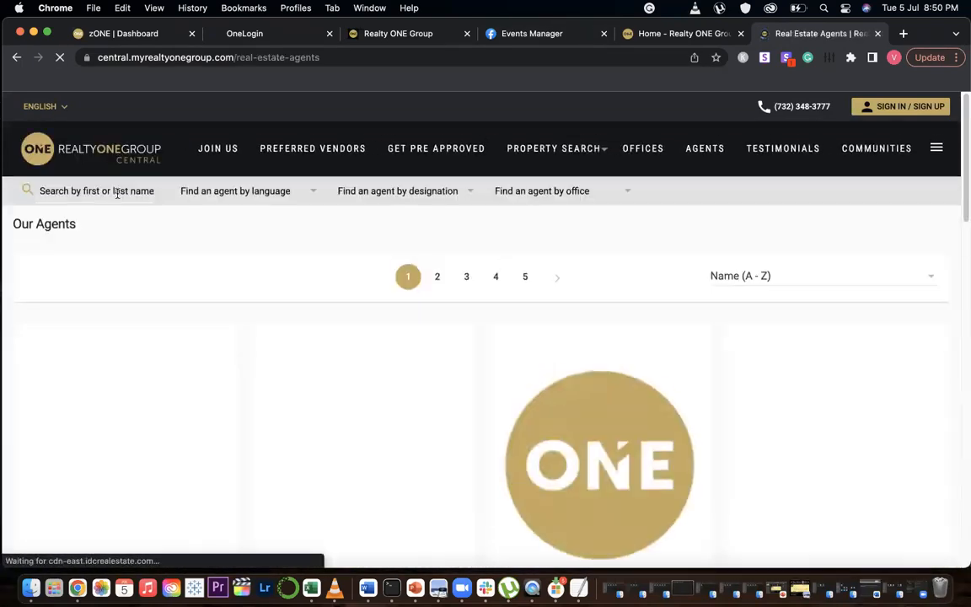
click(40, 192)
text(linda)
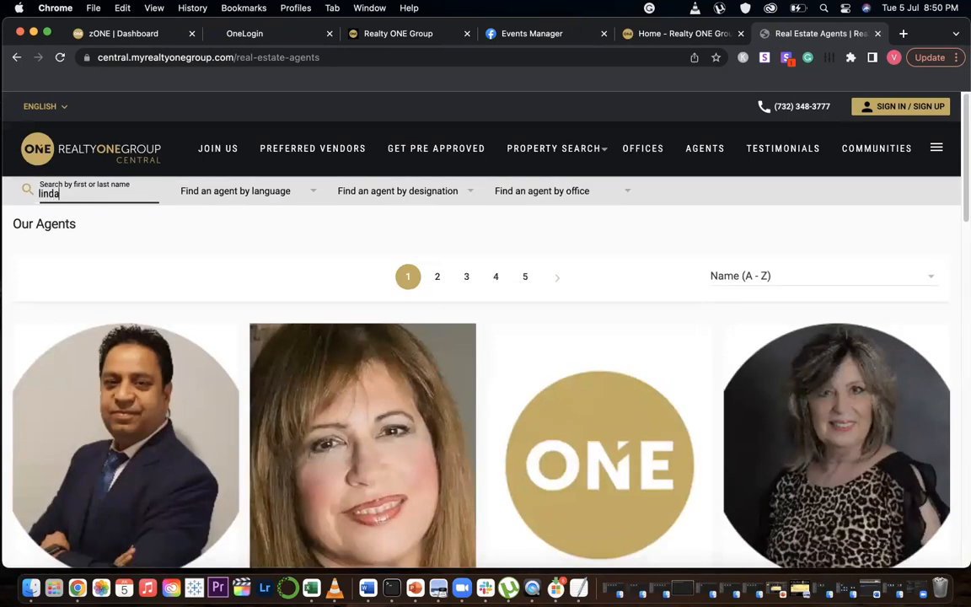
key(Return)
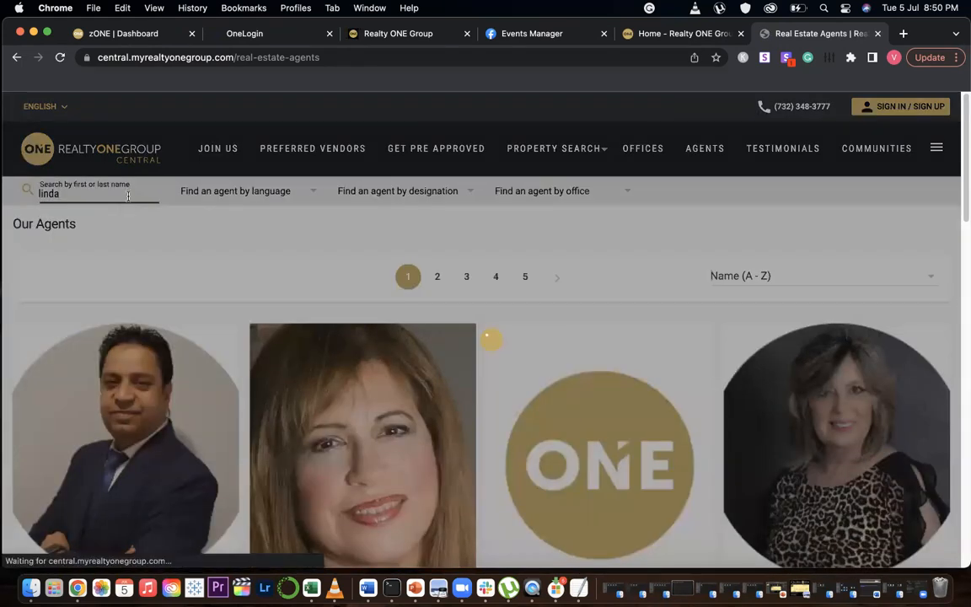
scroll(220, 430, down, 3)
scroll(220, 430, down, 3)
click(208, 372)
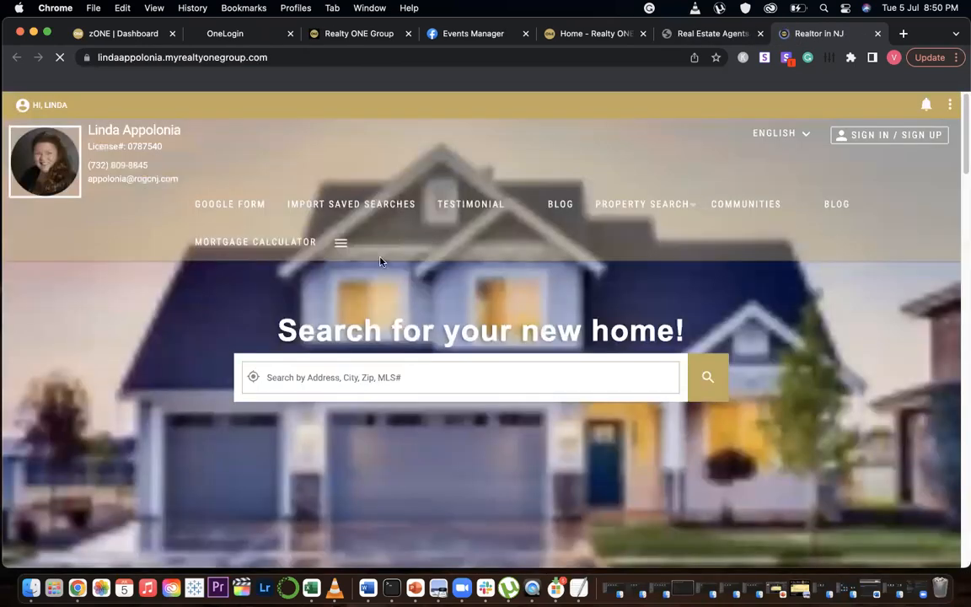
Log out of the agent website and close the agent search tab
click(12, 107)
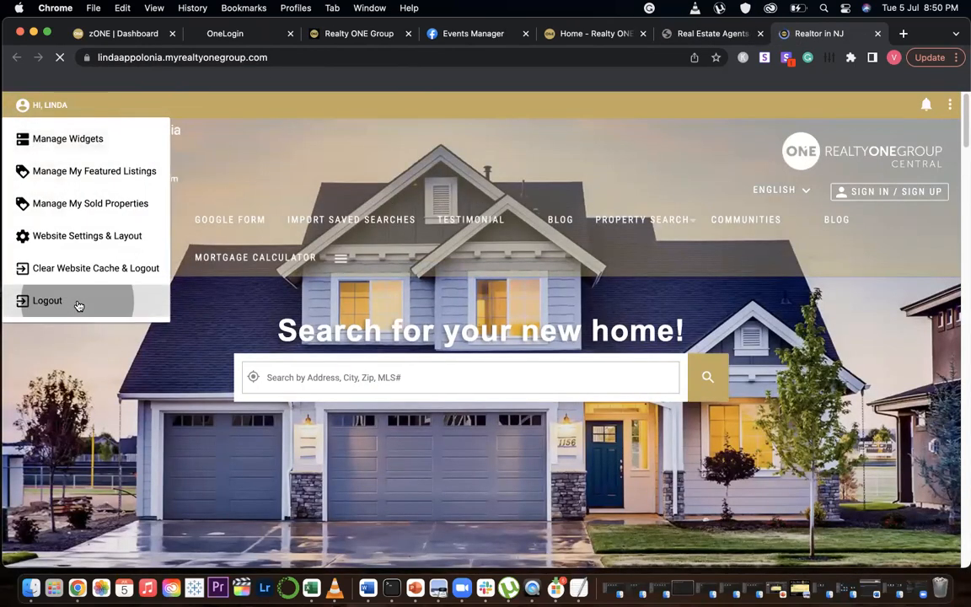
click(77, 301)
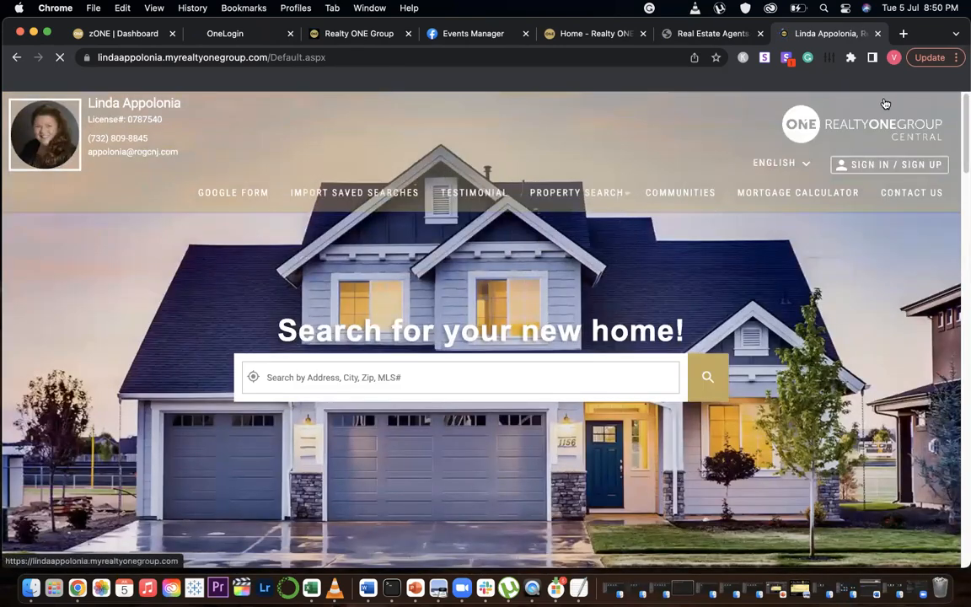
click(762, 33)
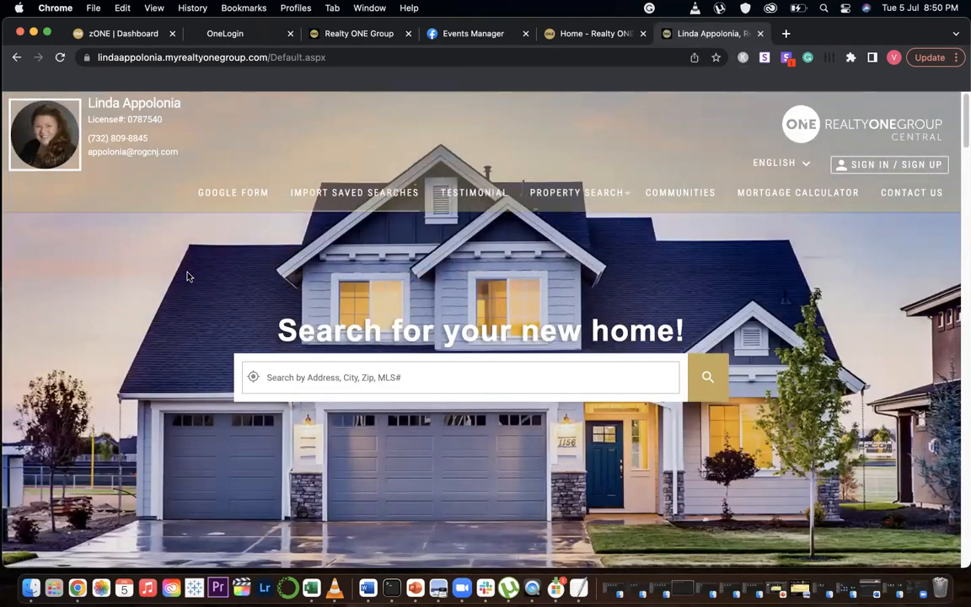
Search the agent website for homes in zip code 07728
click(363, 387)
text(0)
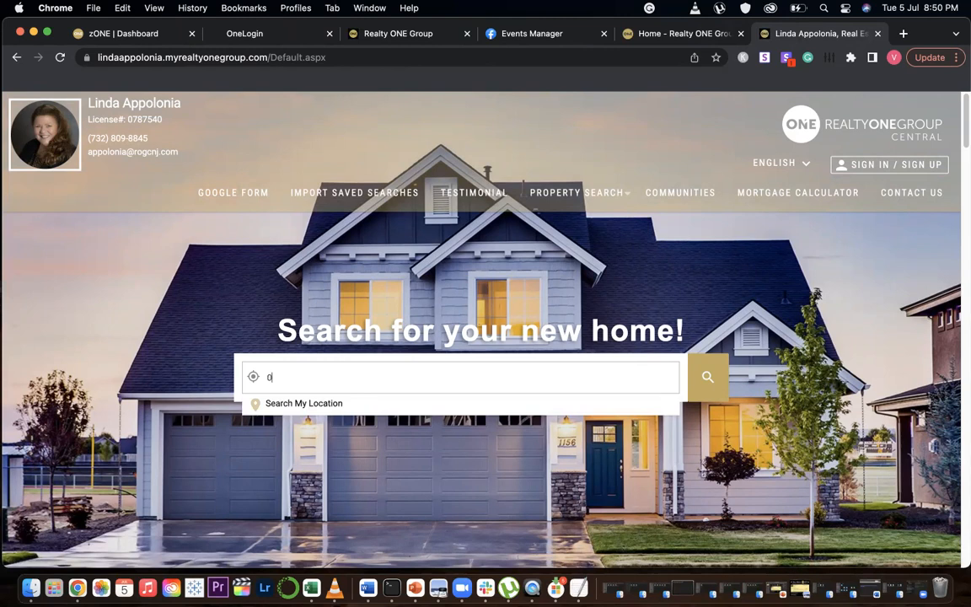
text(7728)
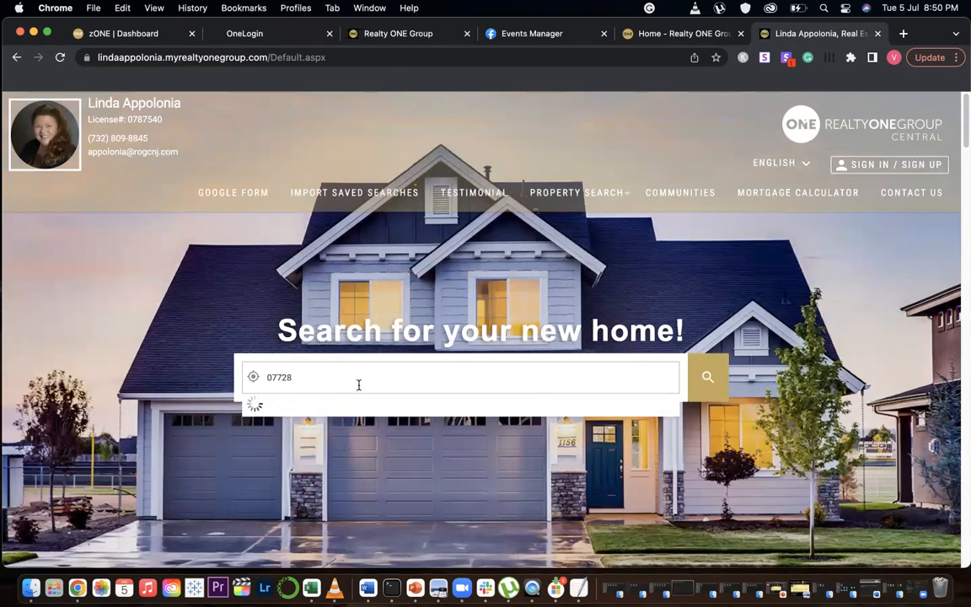
key(Return)
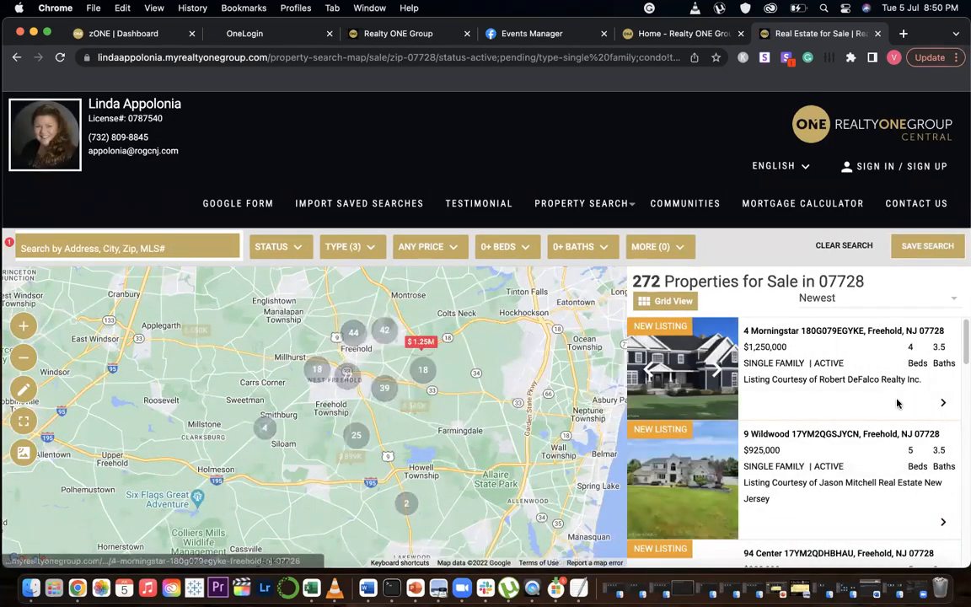
Open the first two listings from the results as a visitor, closing the first listing's tab
click(784, 333)
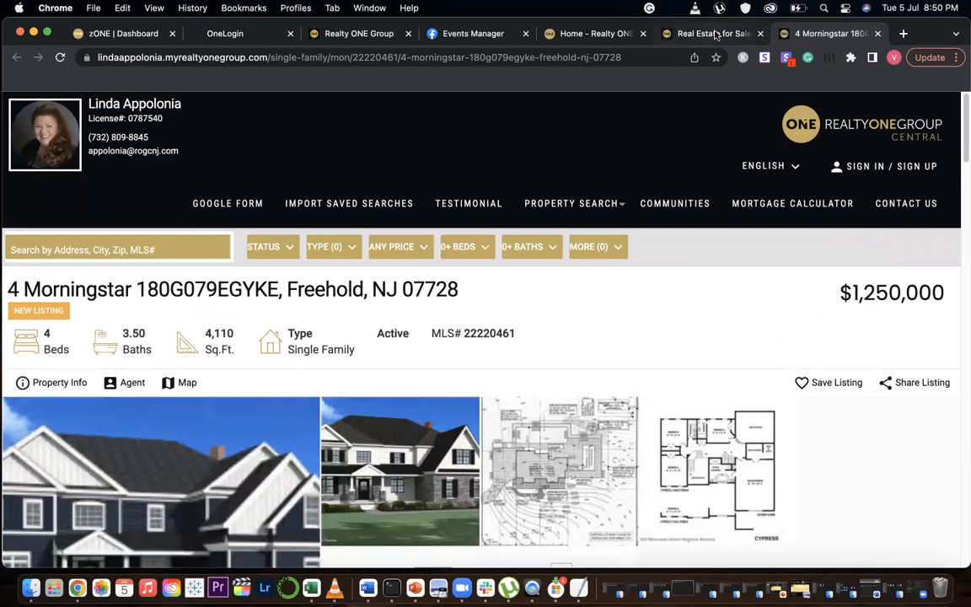
click(714, 35)
click(830, 33)
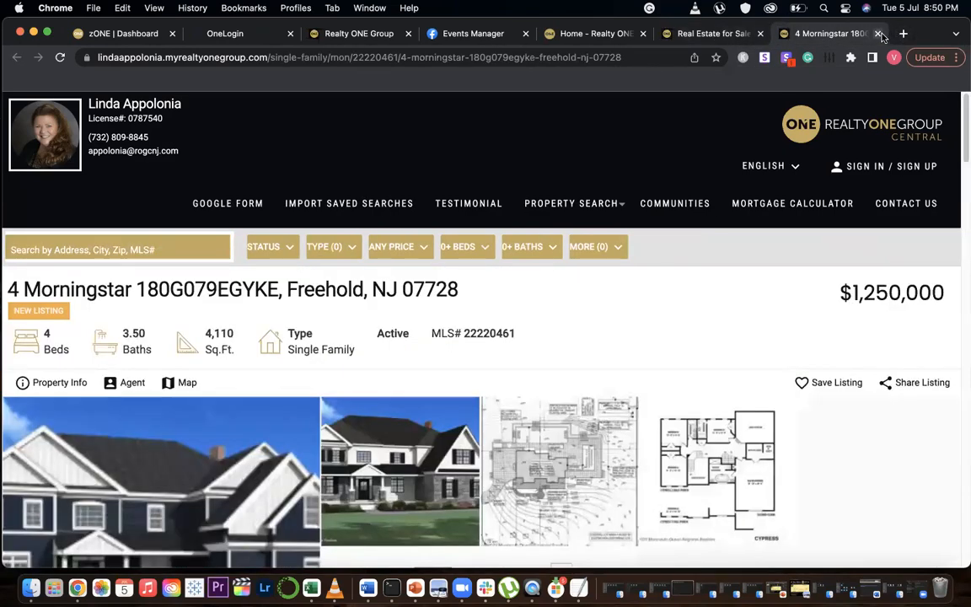
click(877, 33)
scroll(813, 357, down, 1)
click(800, 375)
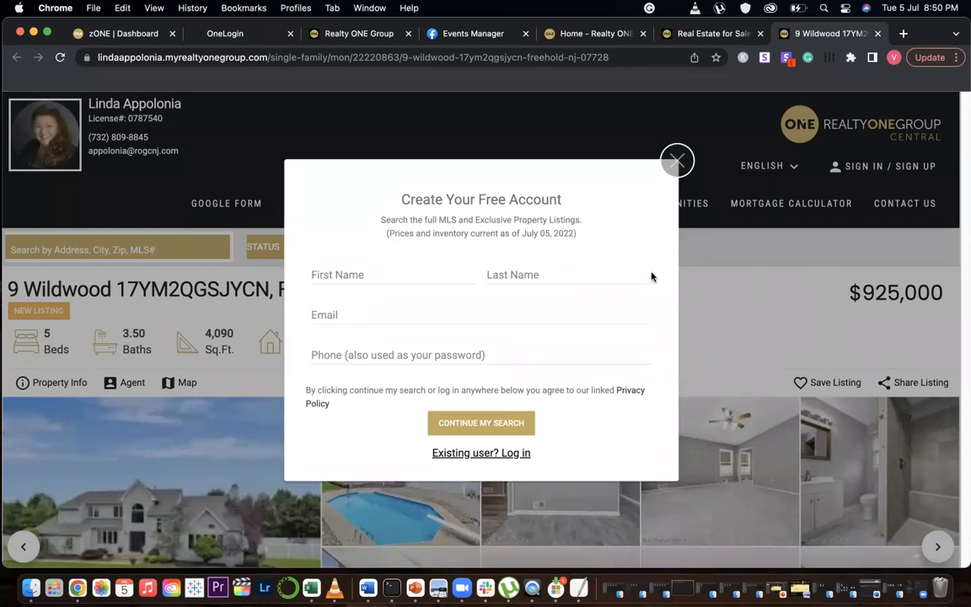
click(556, 35)
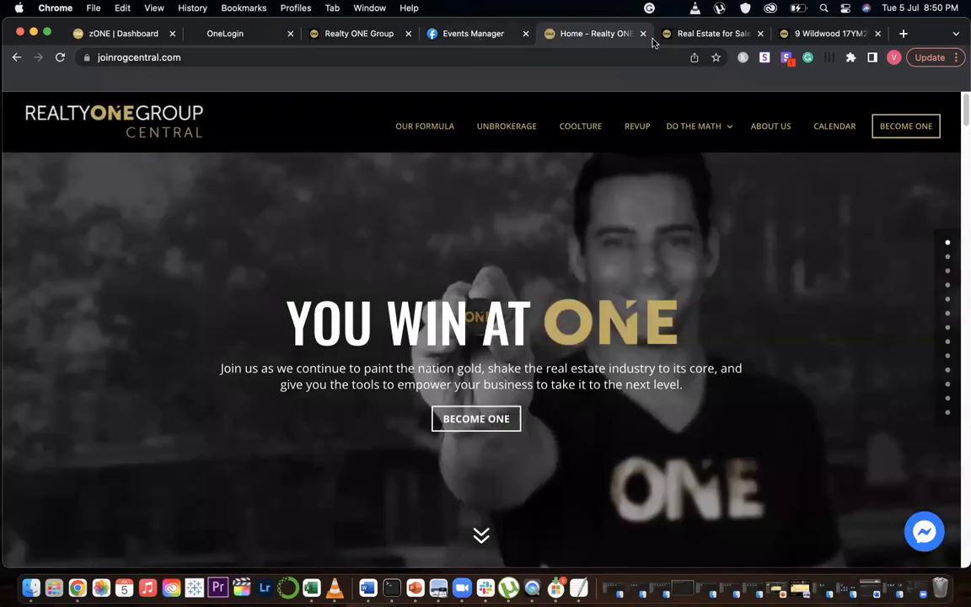
Return to the OneSuite dashboard and reopen the agent website in edit mode through the Website Editor
click(726, 34)
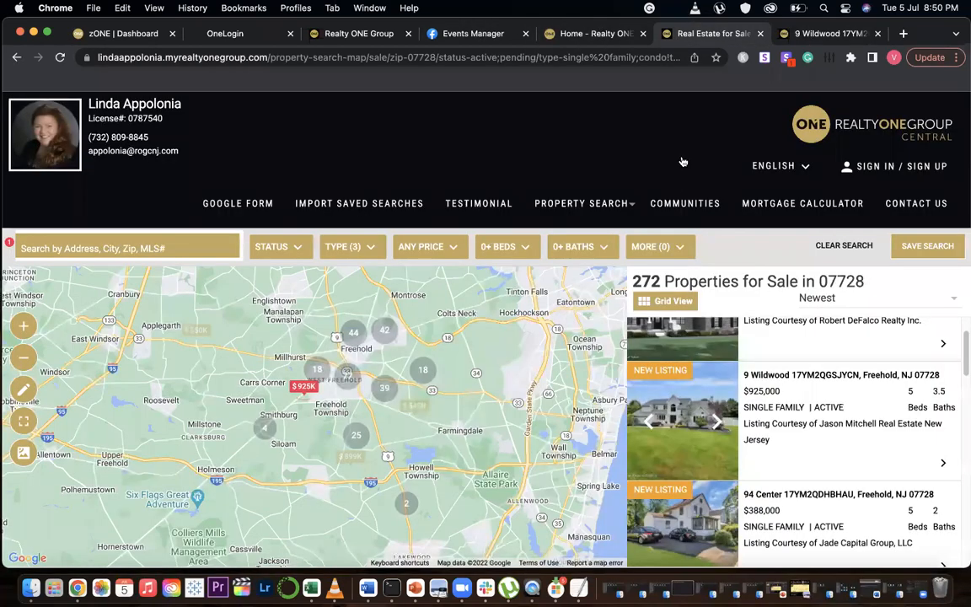
click(828, 33)
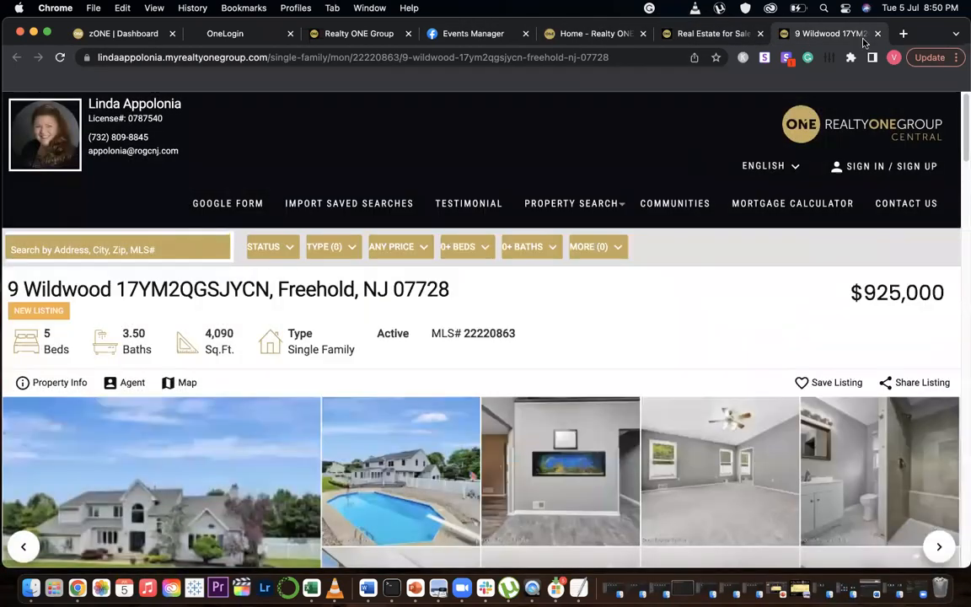
click(386, 35)
click(741, 520)
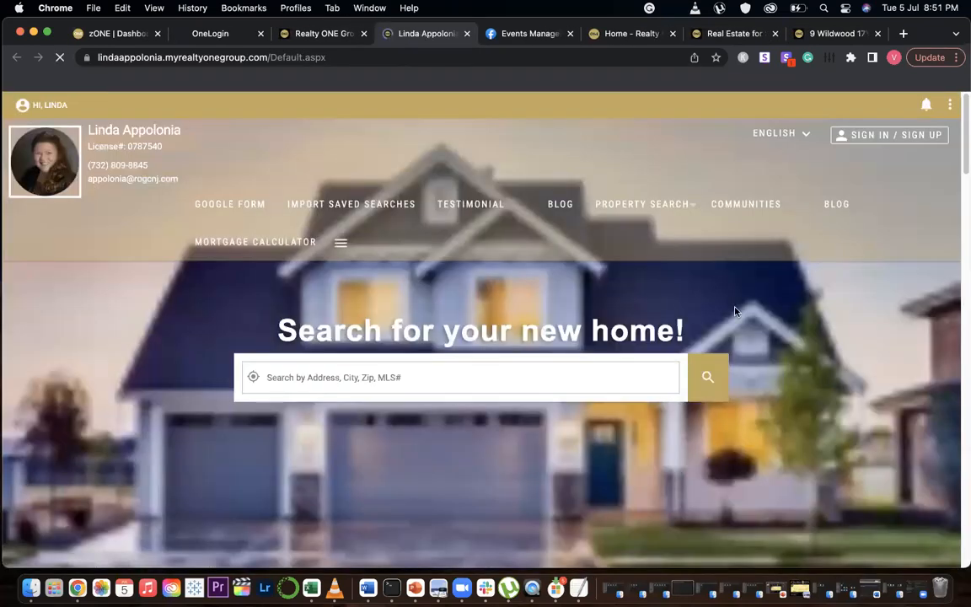
Set the website's registration mode to Hard in the settings preferences and save
click(19, 105)
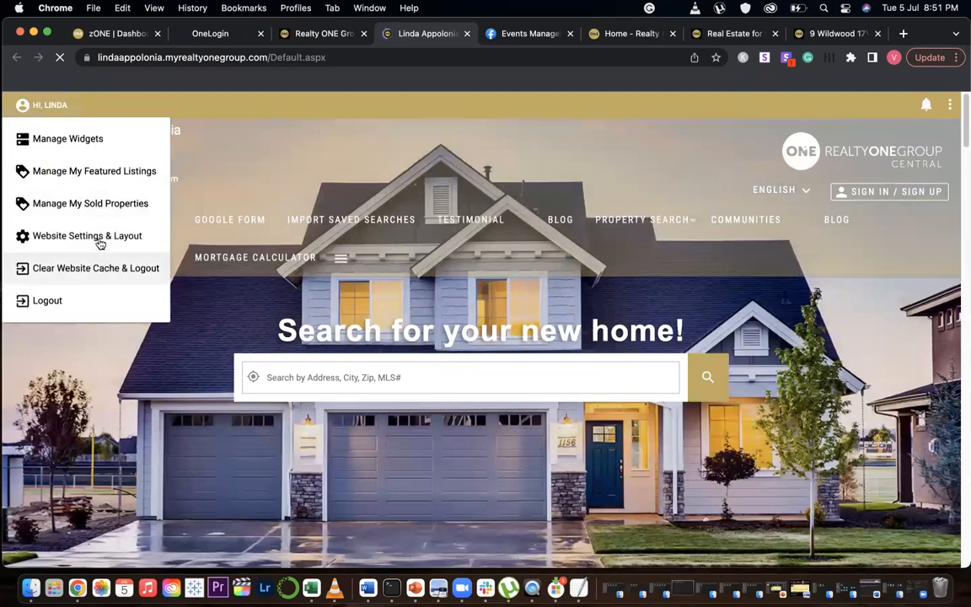
click(101, 236)
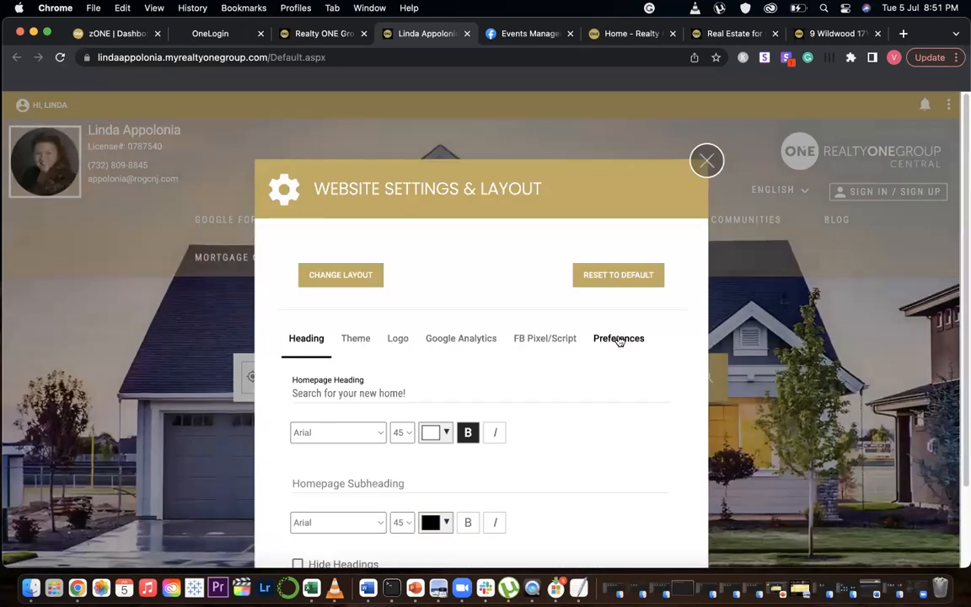
click(619, 339)
click(497, 381)
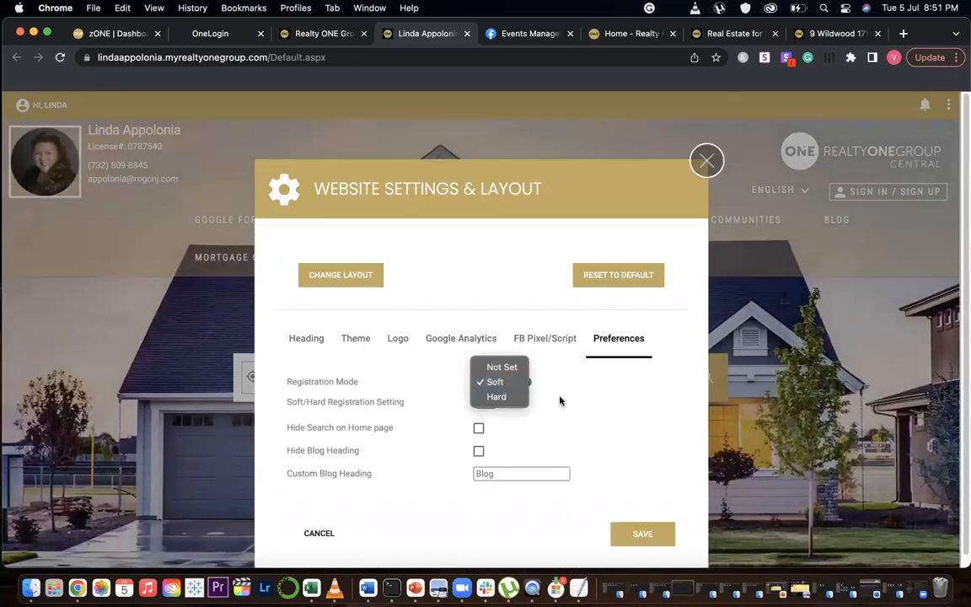
click(497, 397)
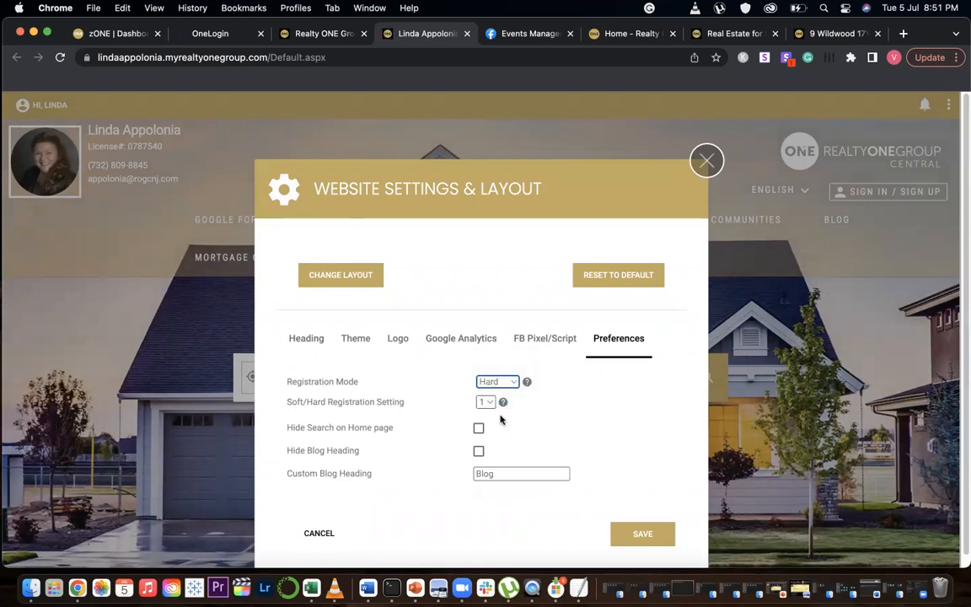
click(637, 533)
Log out of the agent website
click(501, 361)
click(39, 107)
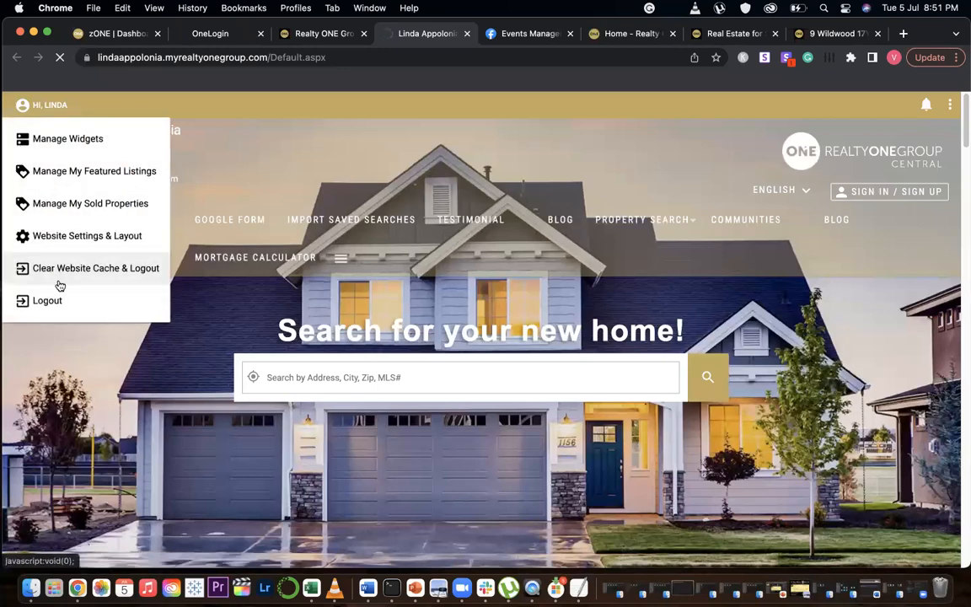
click(35, 105)
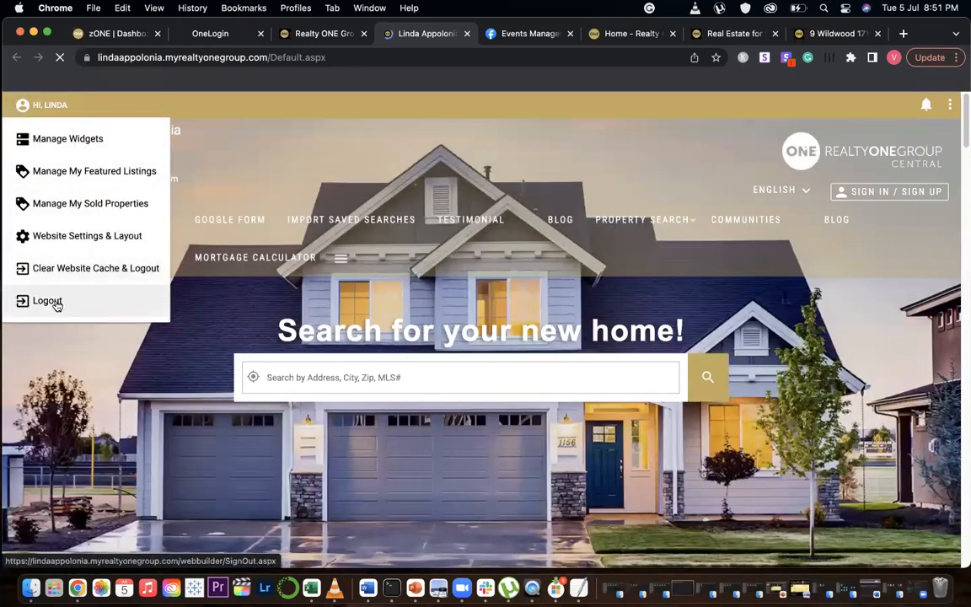
click(54, 301)
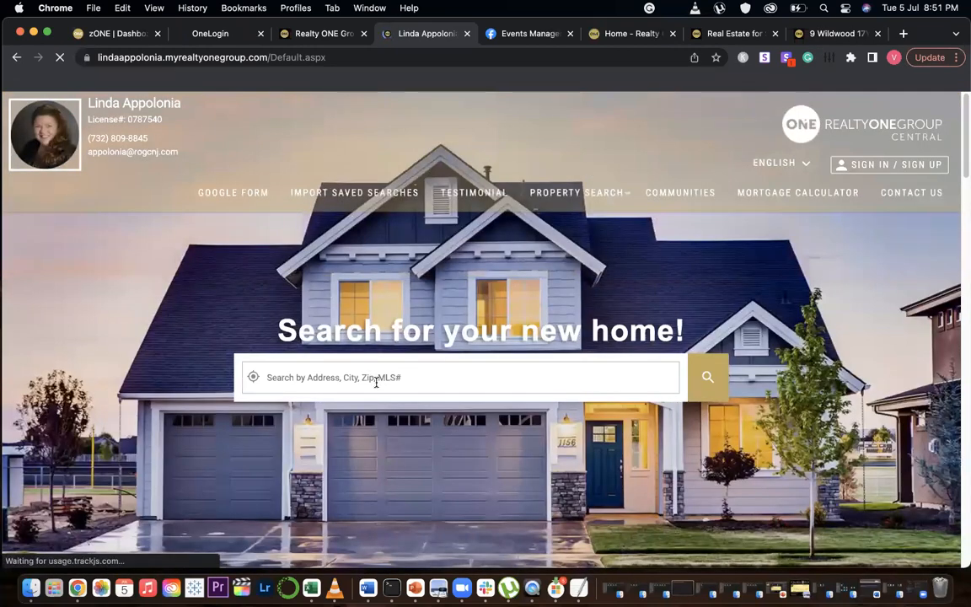
click(339, 377)
text(07728)
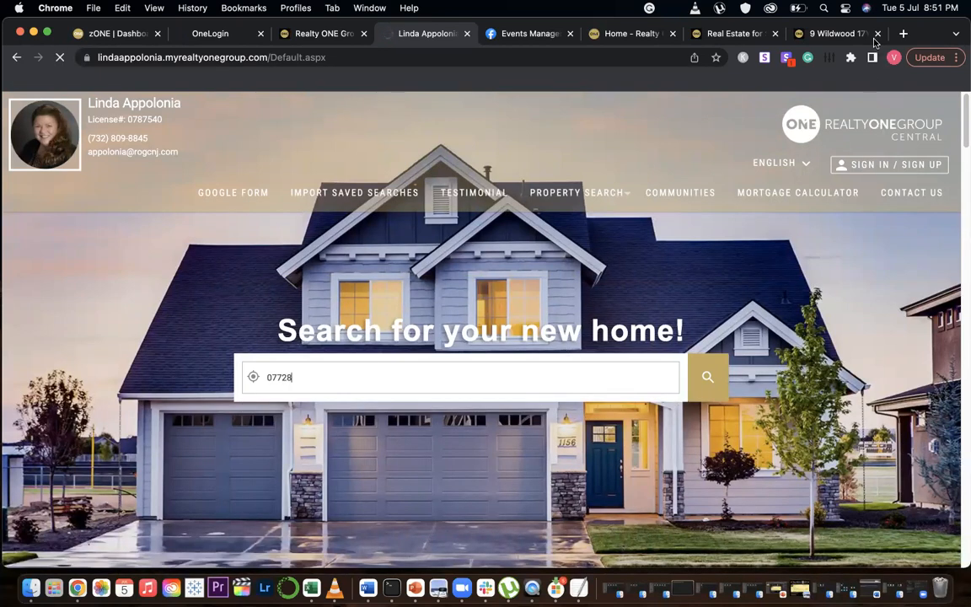
click(706, 389)
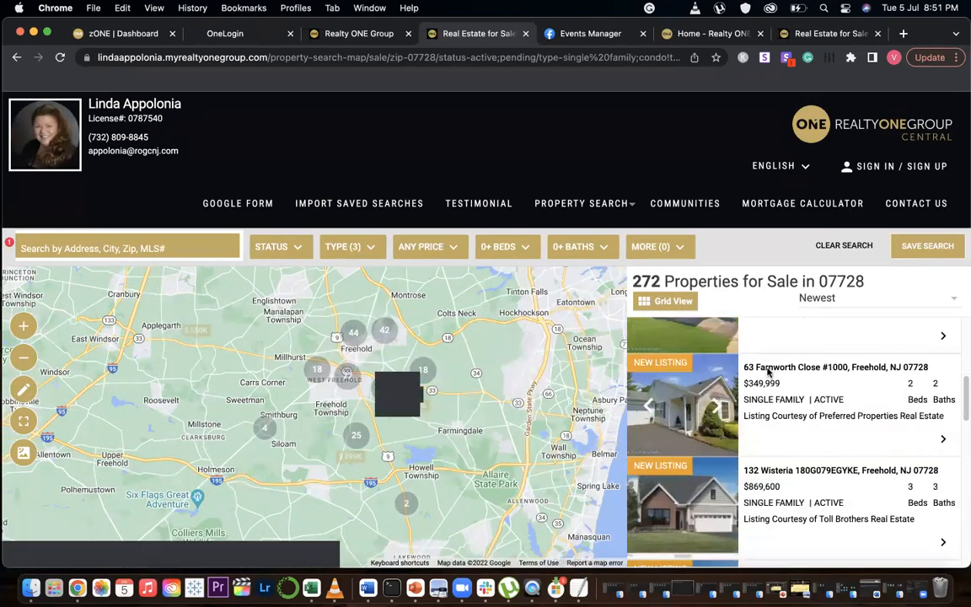
click(769, 372)
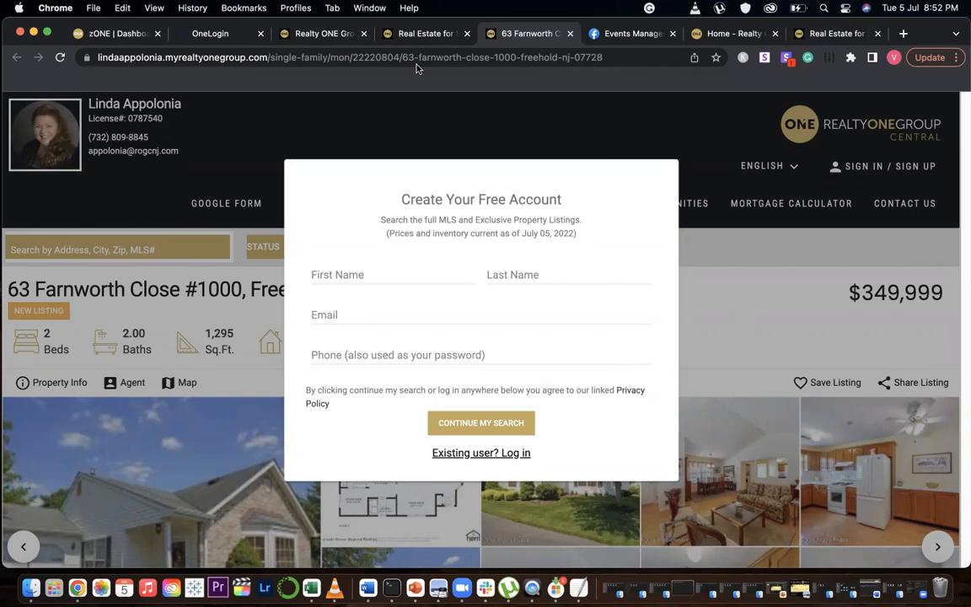
Close the listing tab and reopen the agent website in edit mode from the OneSuite Website Editor
click(430, 34)
click(531, 33)
click(570, 34)
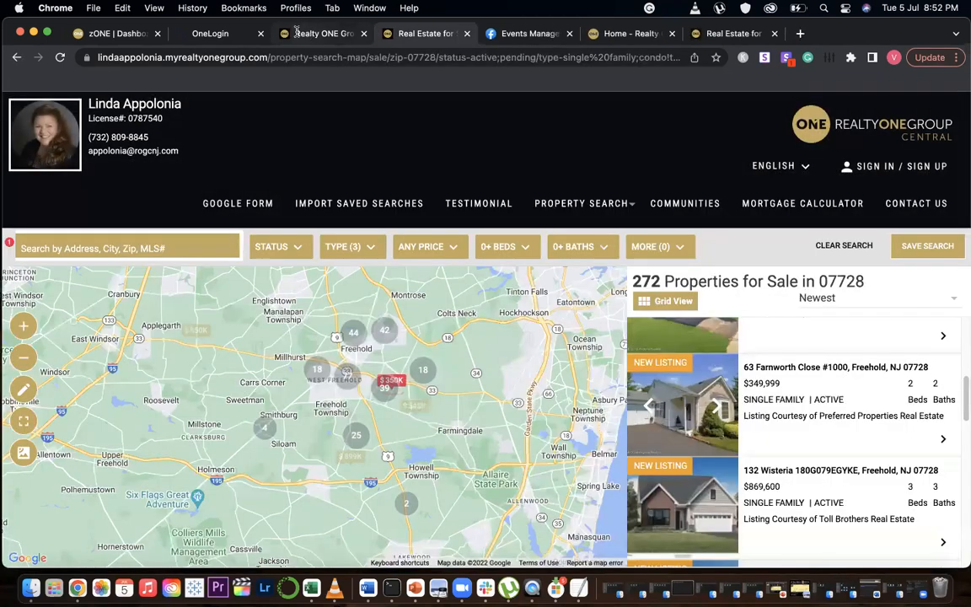
click(320, 34)
scroll(843, 447, down, 3)
click(788, 393)
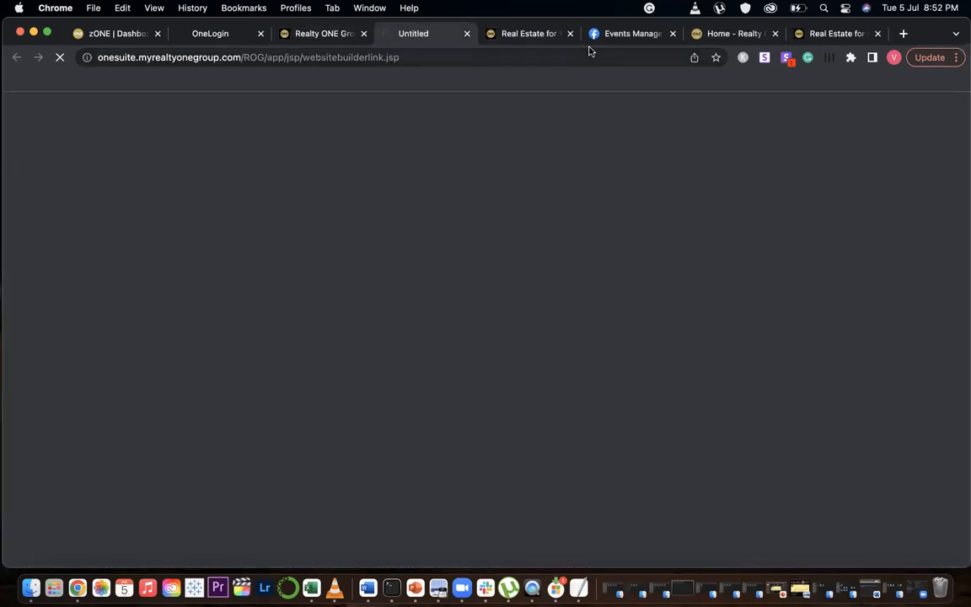
click(567, 34)
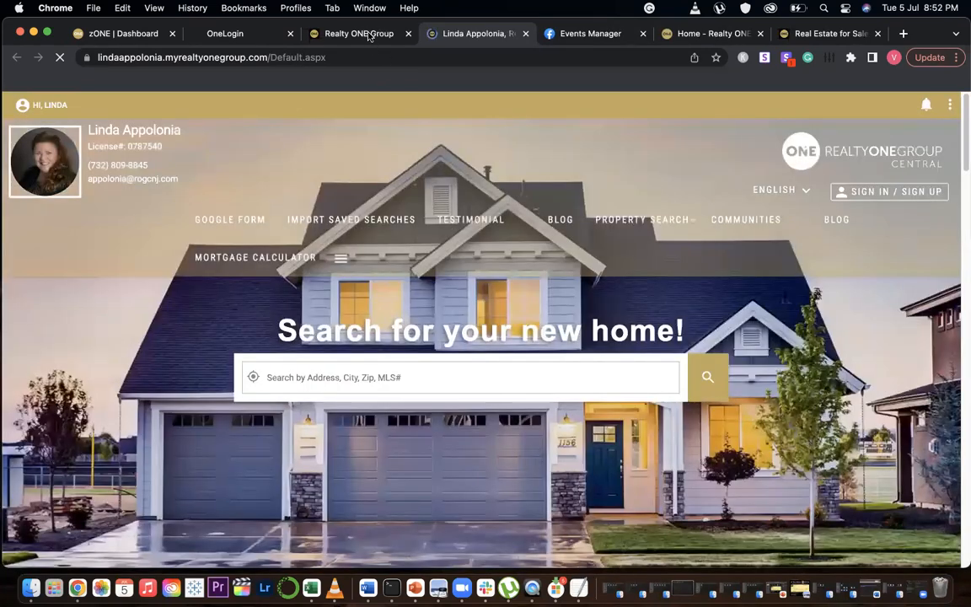
click(367, 33)
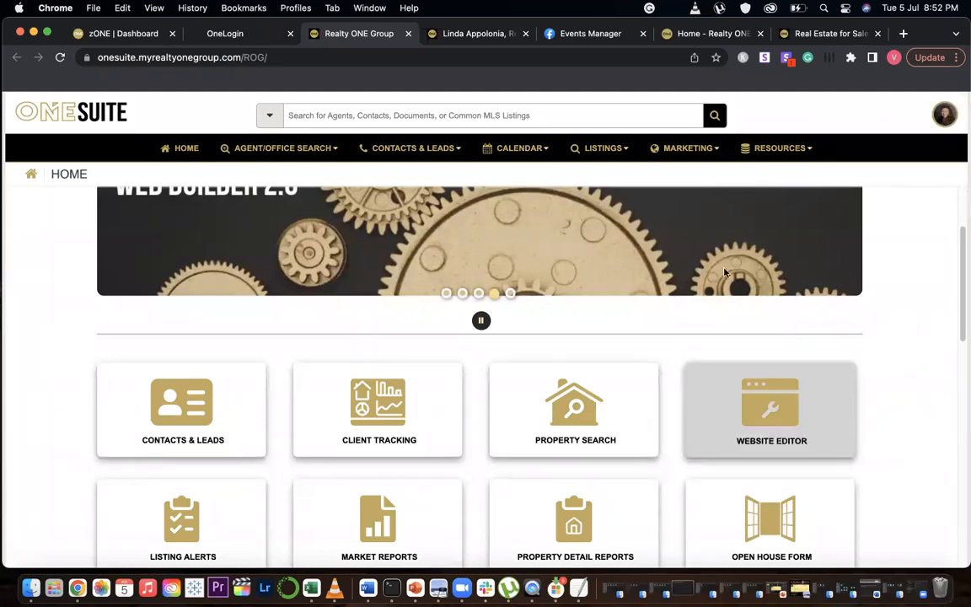
key(ctrl+Tab)
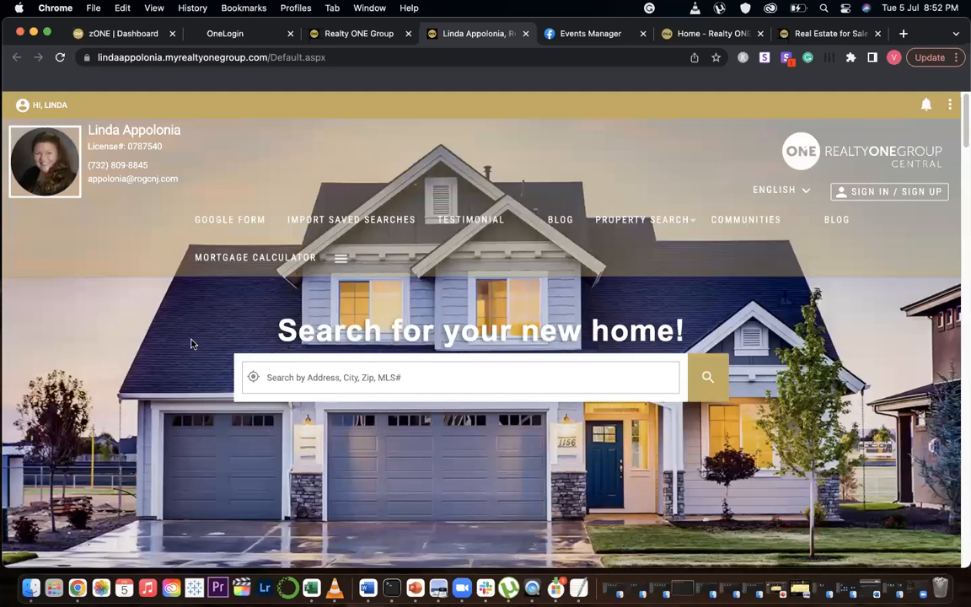
Set the website's registration mode back to Soft in the settings preferences and save
click(43, 103)
scroll(104, 299, down, 10)
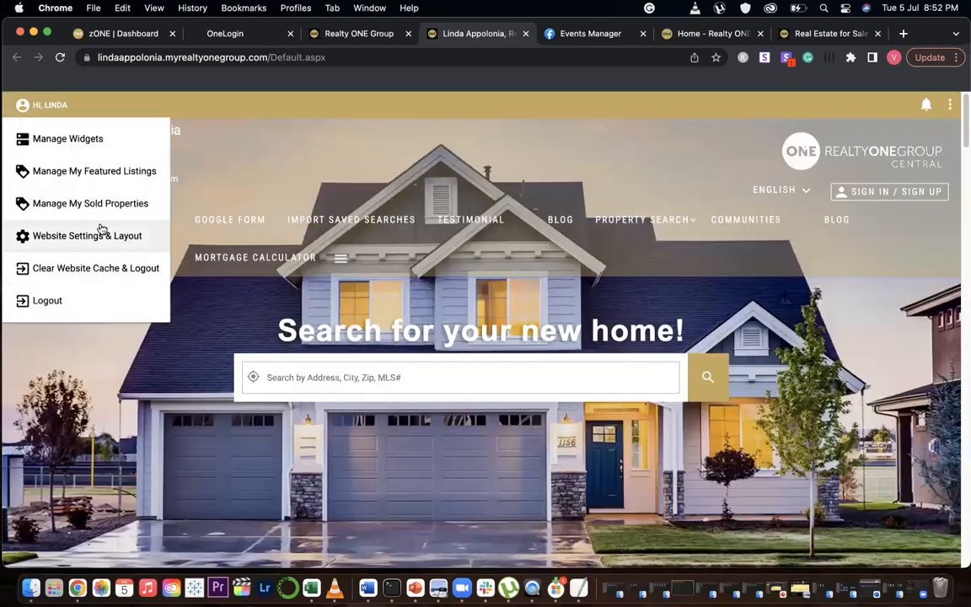
click(150, 234)
click(616, 341)
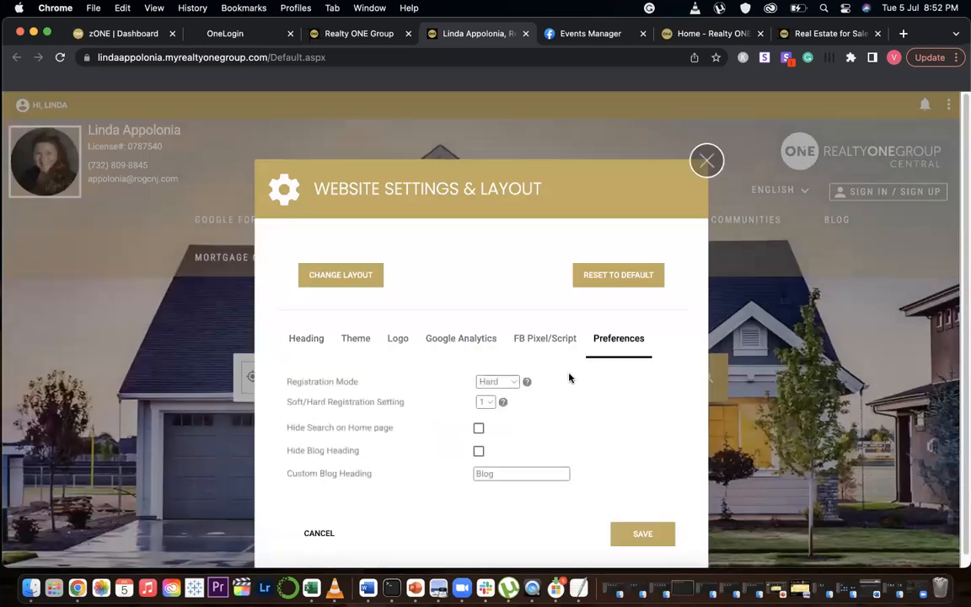
click(504, 382)
click(496, 368)
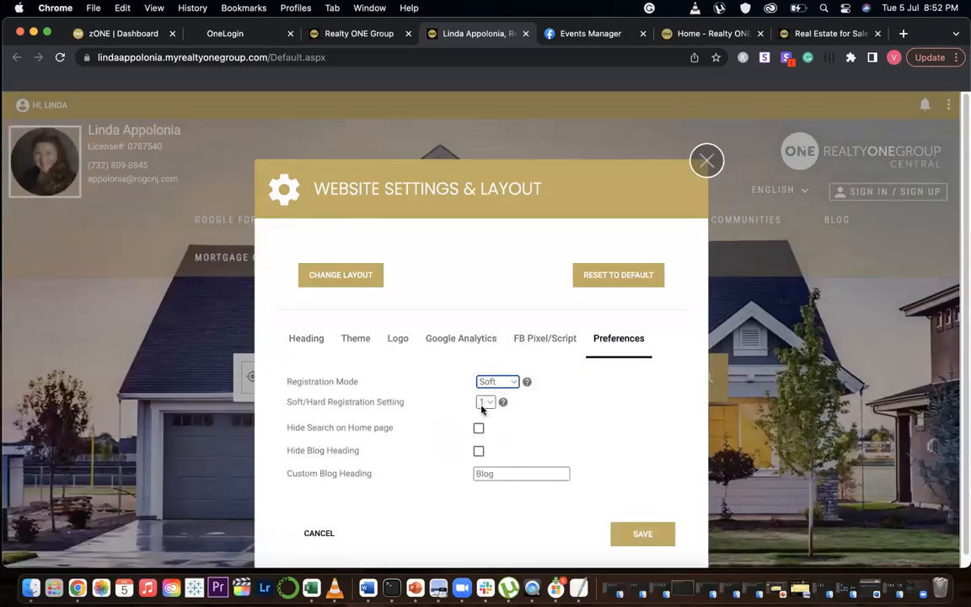
click(631, 538)
click(482, 356)
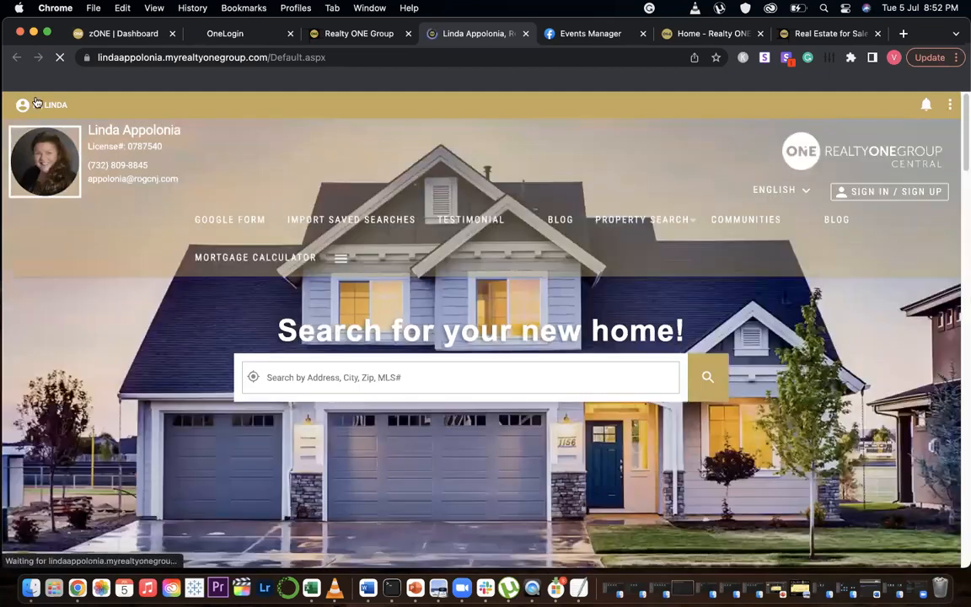
click(37, 105)
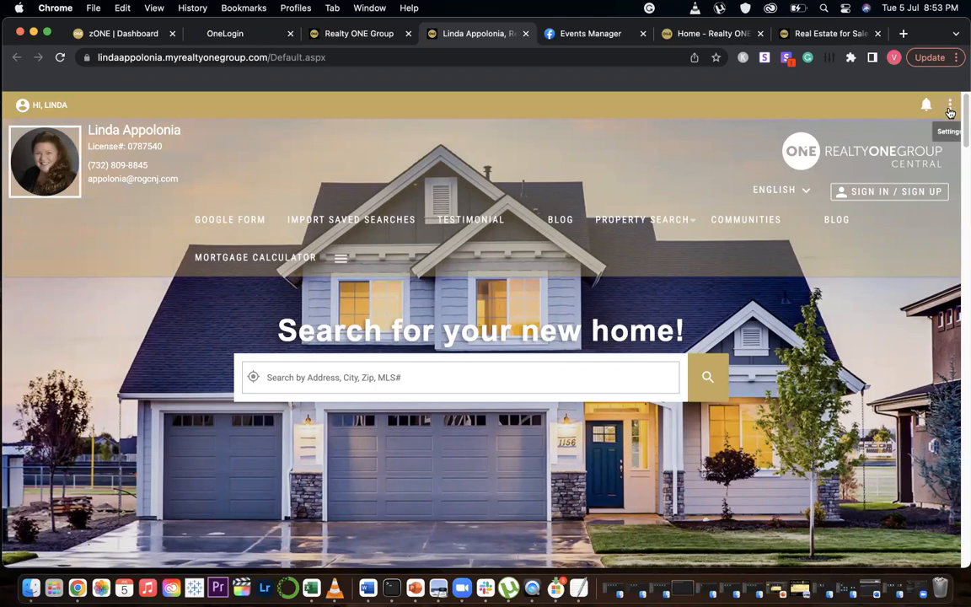
Start a new page and name it ROG Central
click(949, 110)
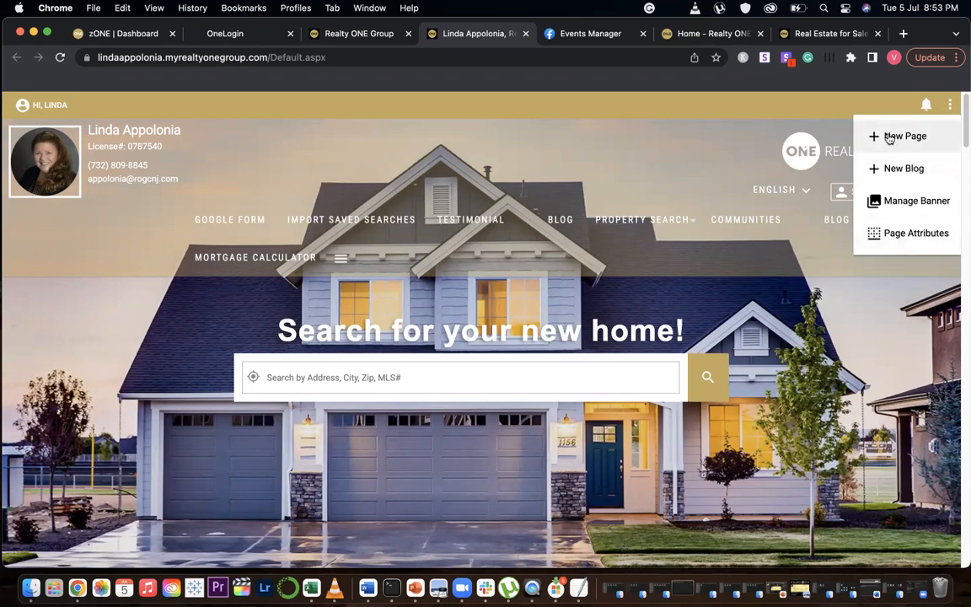
click(916, 137)
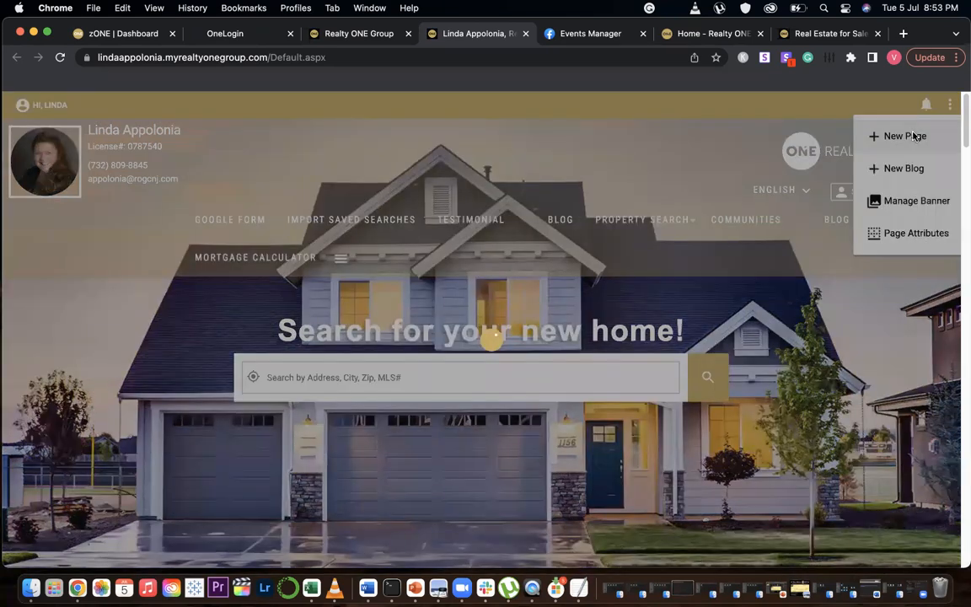
click(282, 253)
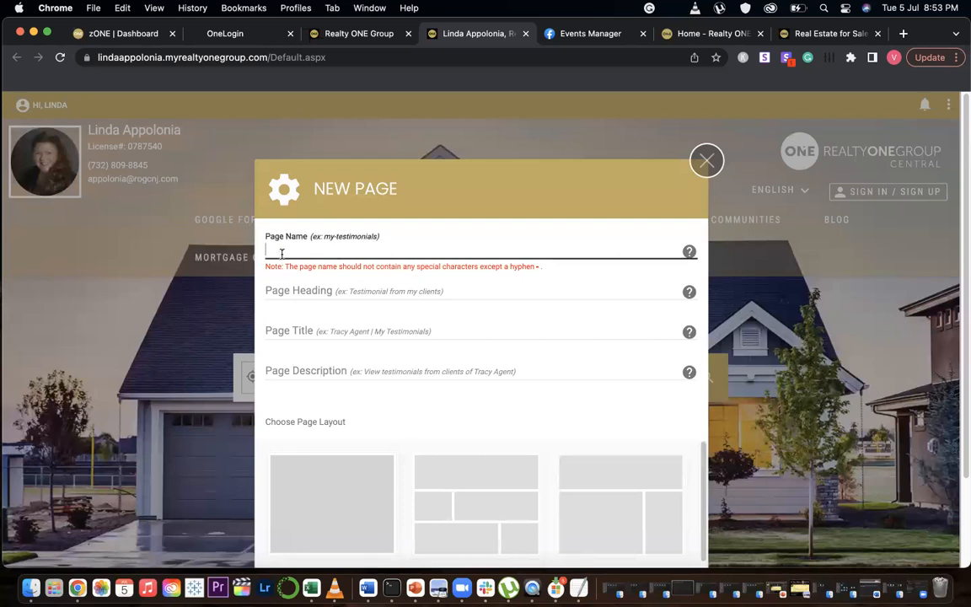
text(ROG Central)
key(super+a)
key(super+c)
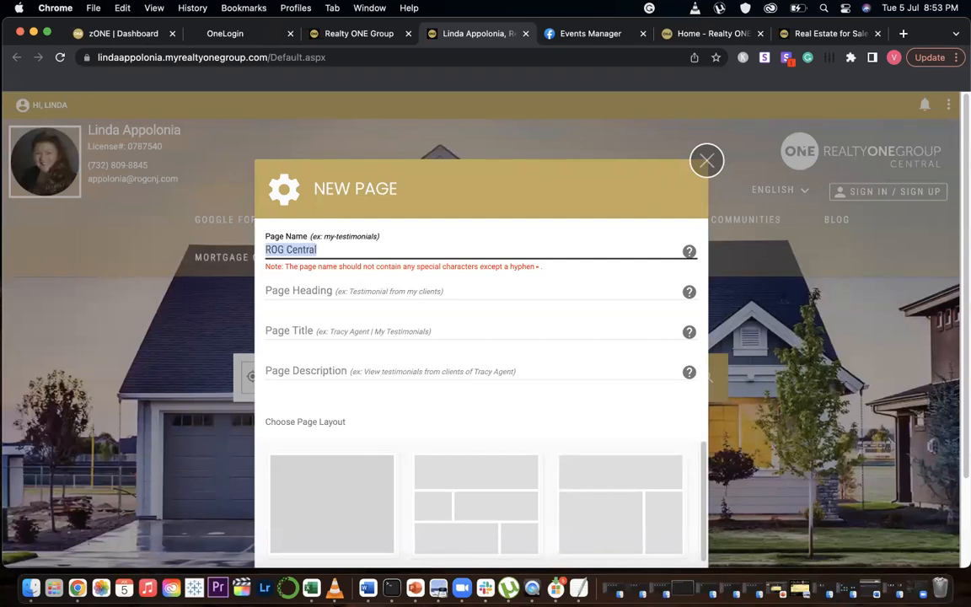
Fill the new page's heading, title and description with ROG Central
click(291, 286)
key(super+v)
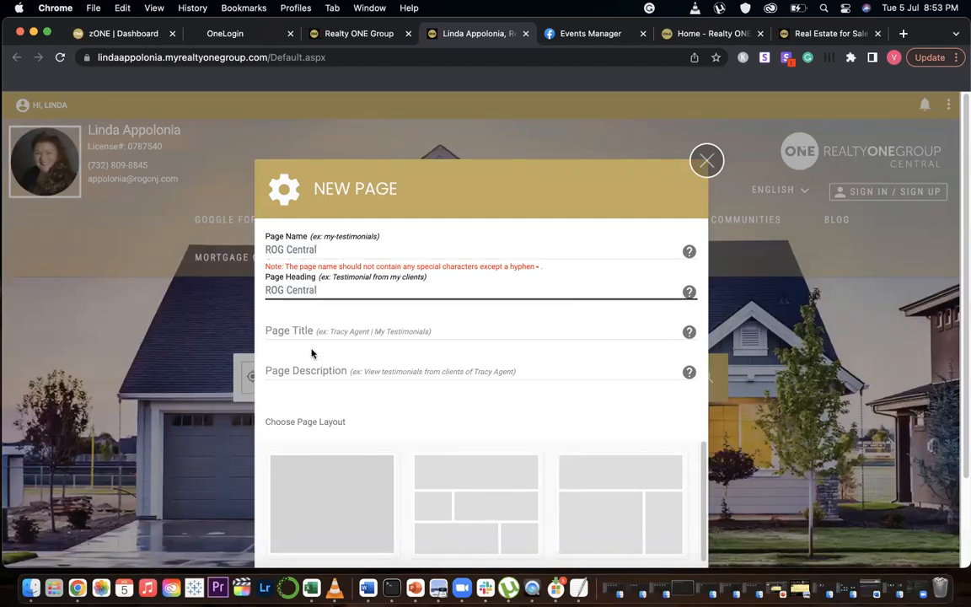
click(295, 329)
key(super+v)
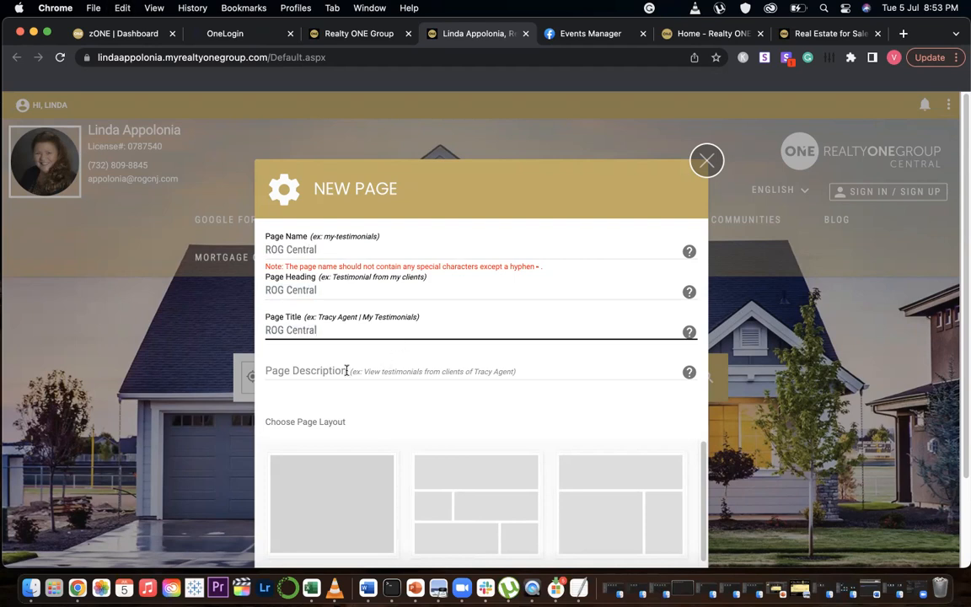
click(335, 370)
key(super+v)
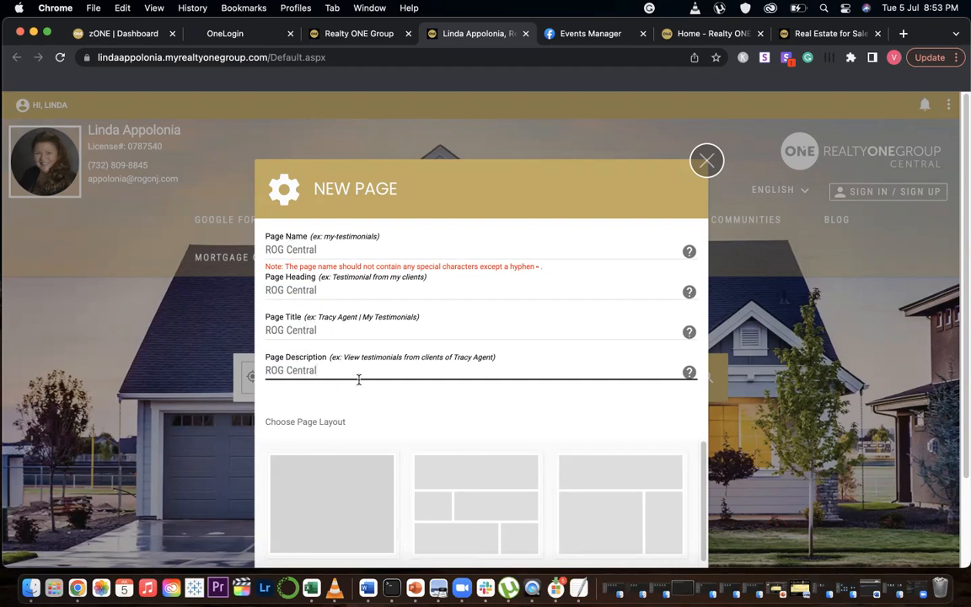
Review the page layouts and choose the single full-width block layout
scroll(402, 399, down, 3)
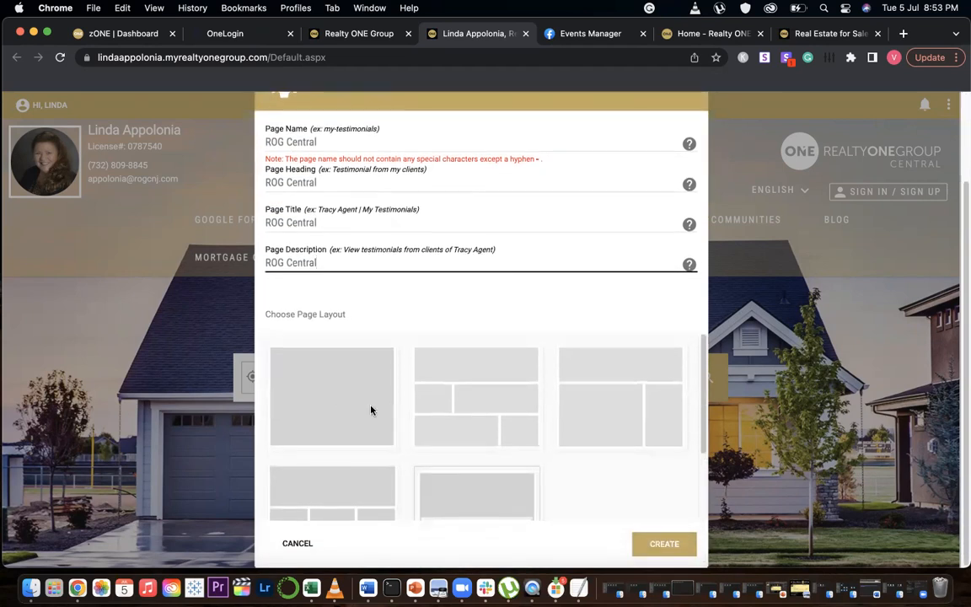
scroll(415, 408, down, 3)
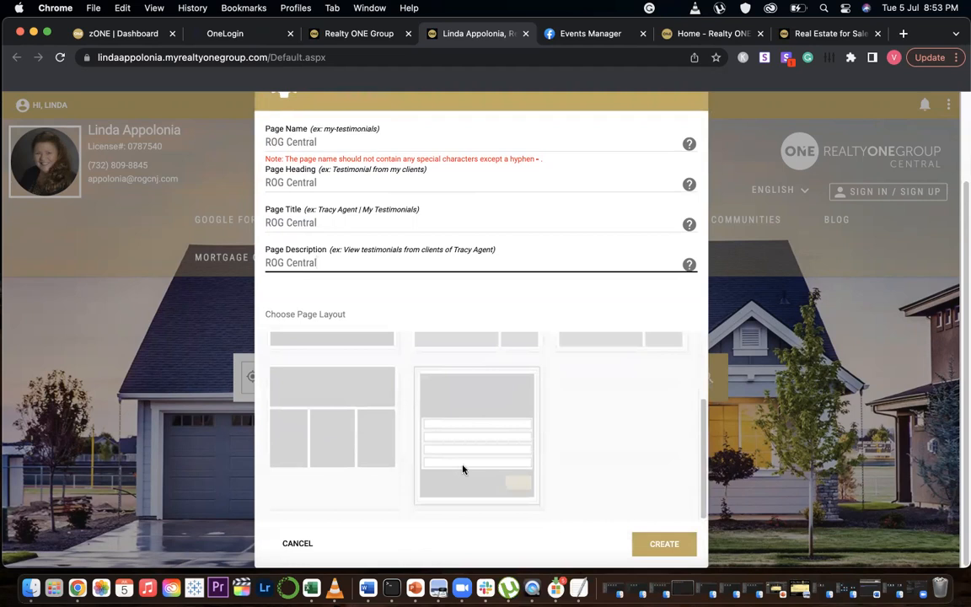
scroll(363, 398, up, 3)
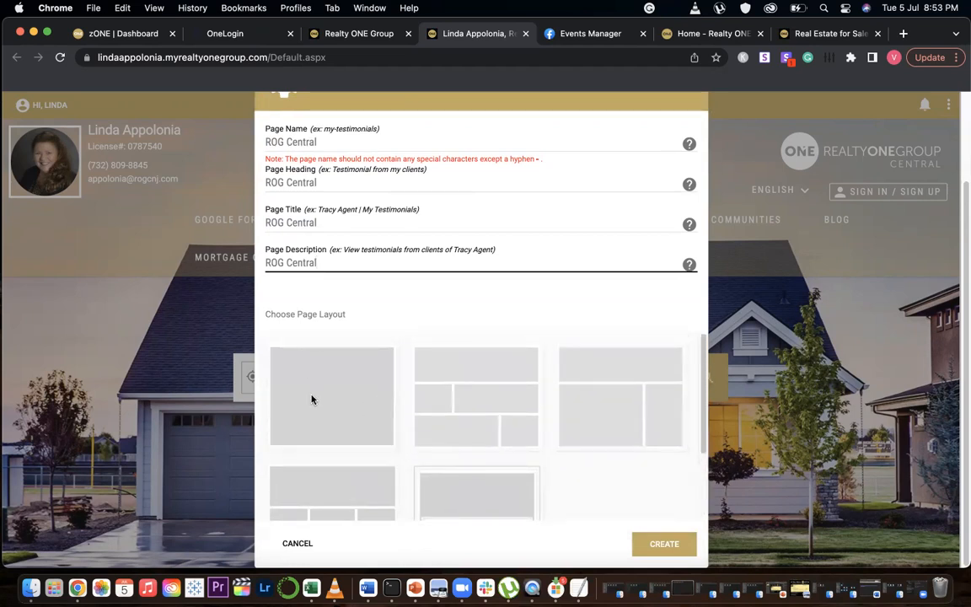
click(355, 432)
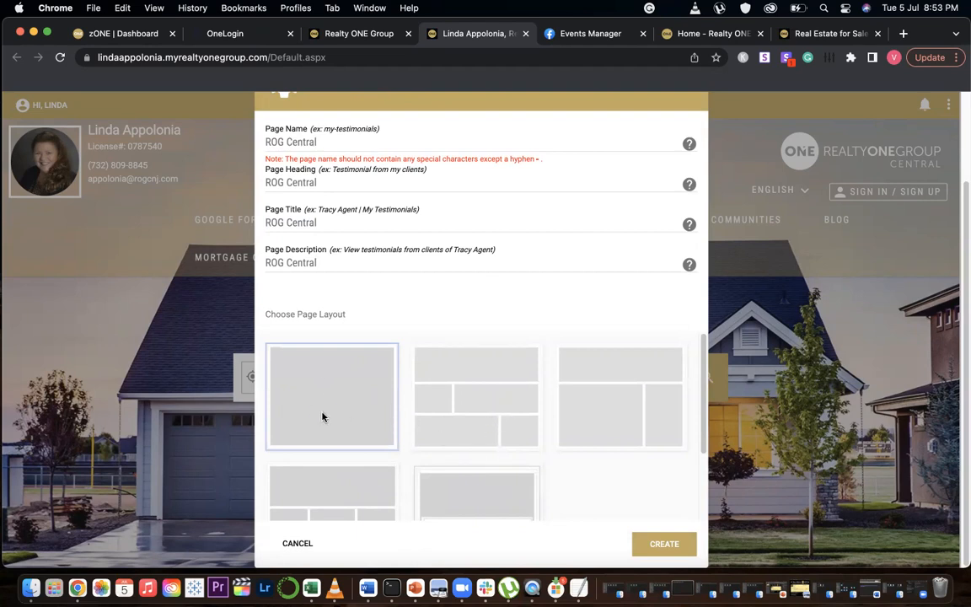
Create the ROG Central page with the chosen layout and open its placeholder text block for editing
click(664, 543)
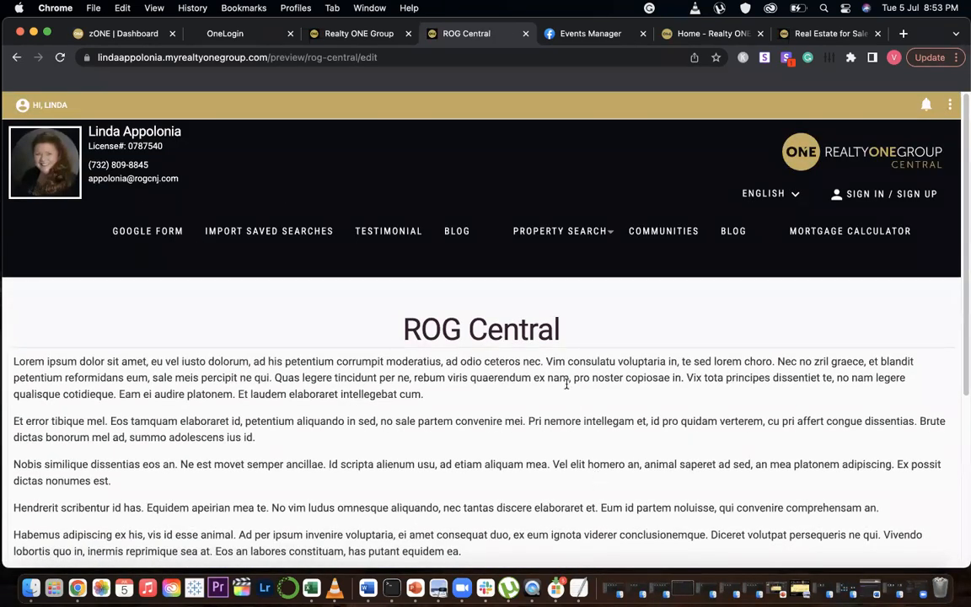
scroll(553, 351, down, 3)
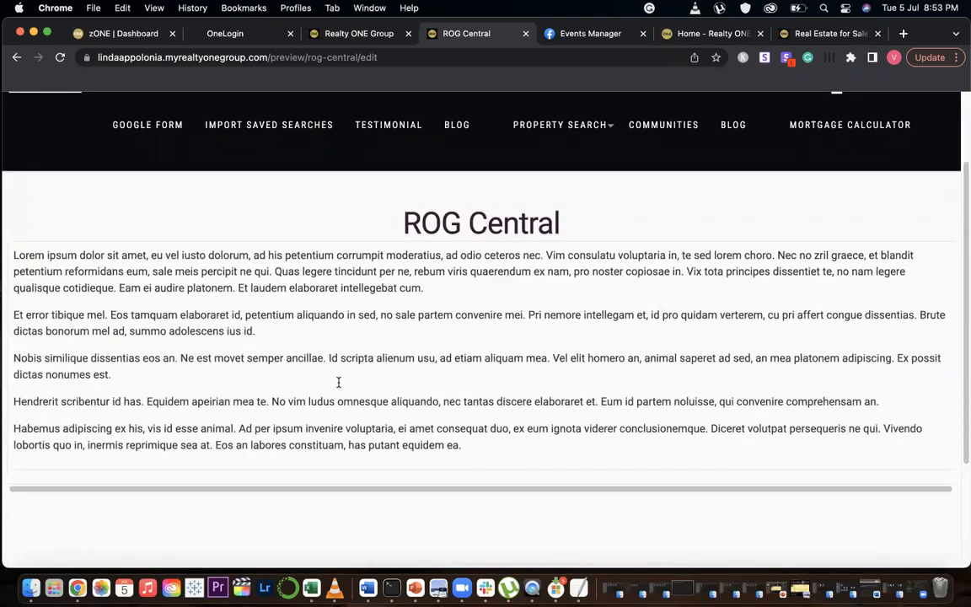
click(289, 364)
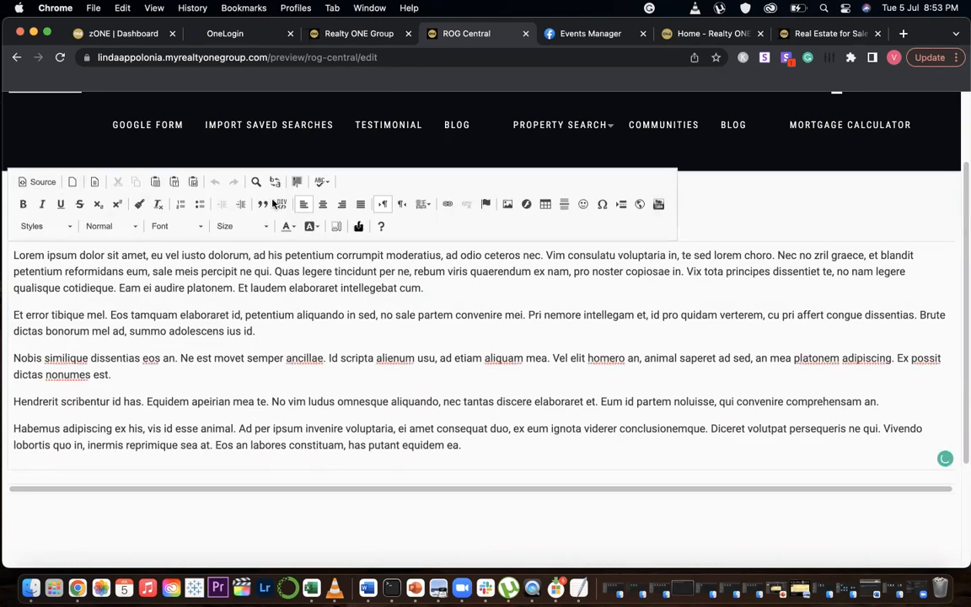
Delete every placeholder paragraph except the first one
drag(467, 447, 44, 268)
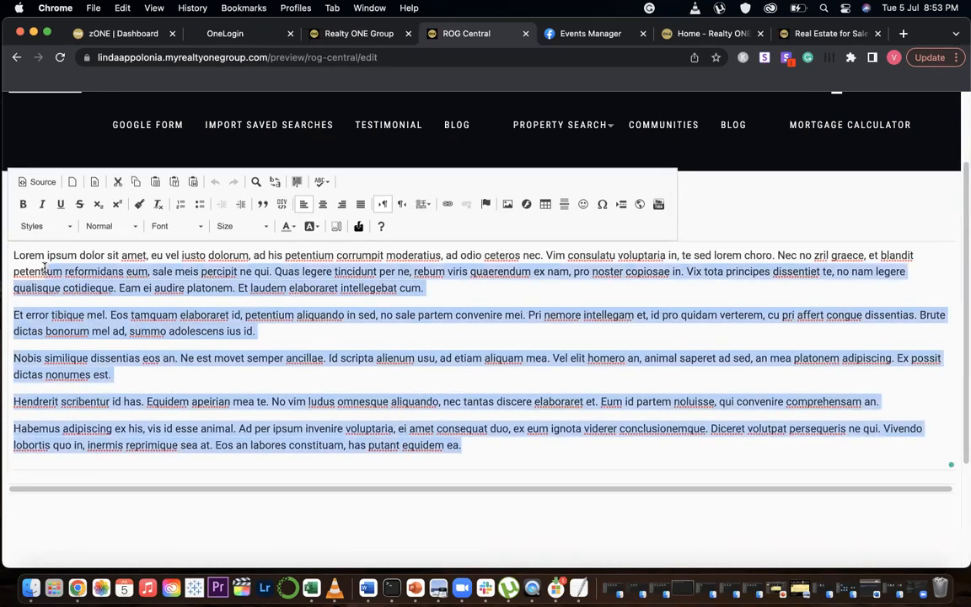
key(BackSpace)
key(BackSpace)
key(BackSpace)
key(BackSpace)
key(BackSpace)
key(BackSpace)
key(BackSpace)
key(BackSpace)
key(BackSpace)
key(BackSpace)
key(BackSpace)
key(BackSpace)
key(BackSpace)
key(BackSpace)
key(BackSpace)
key(BackSpace)
key(BackSpace)
key(BackSpace)
key(BackSpace)
key(BackSpace)
key(BackSpace)
key(BackSpace)
key(BackSpace)
key(BackSpace)
key(BackSpace)
key(BackSpace)
key(BackSpace)
key(BackSpace)
key(BackSpace)
key(BackSpace)
key(BackSpace)
key(BackSpace)
key(BackSpace)
key(BackSpace)
key(BackSpace)
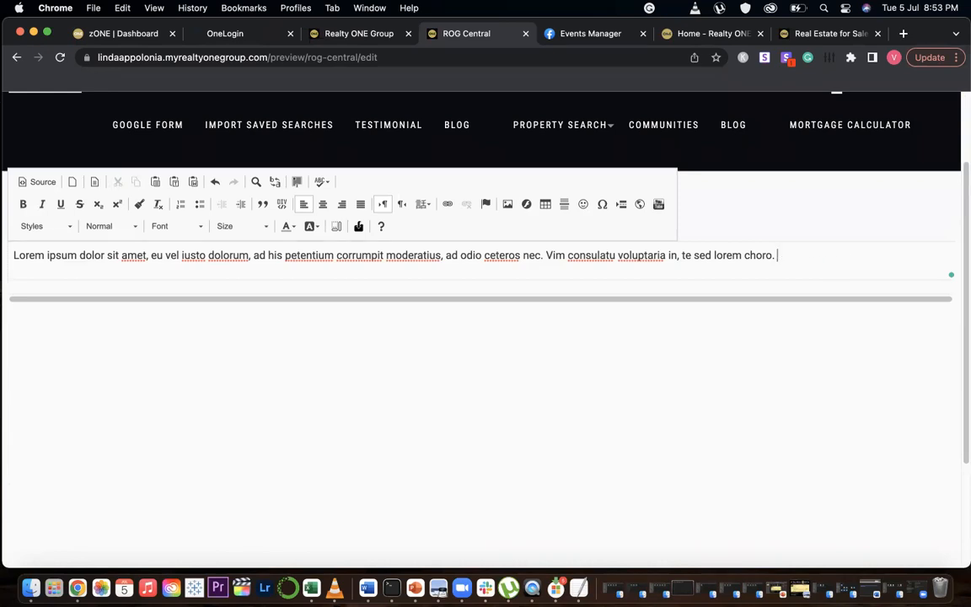
Replace the remaining placeholder text with "This is the area that I have most of my listing"
drag(777, 256, 5, 253)
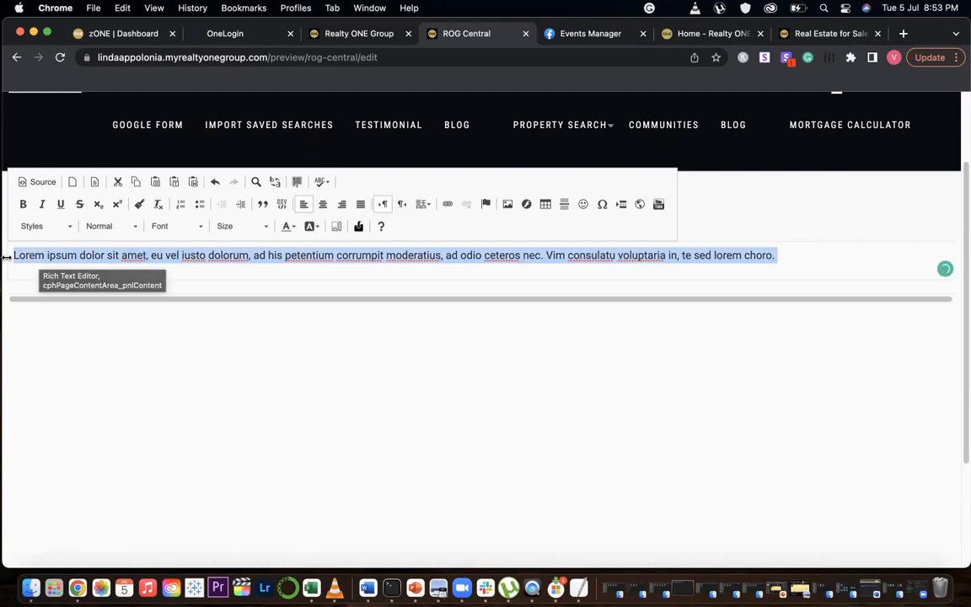
text(This is t)
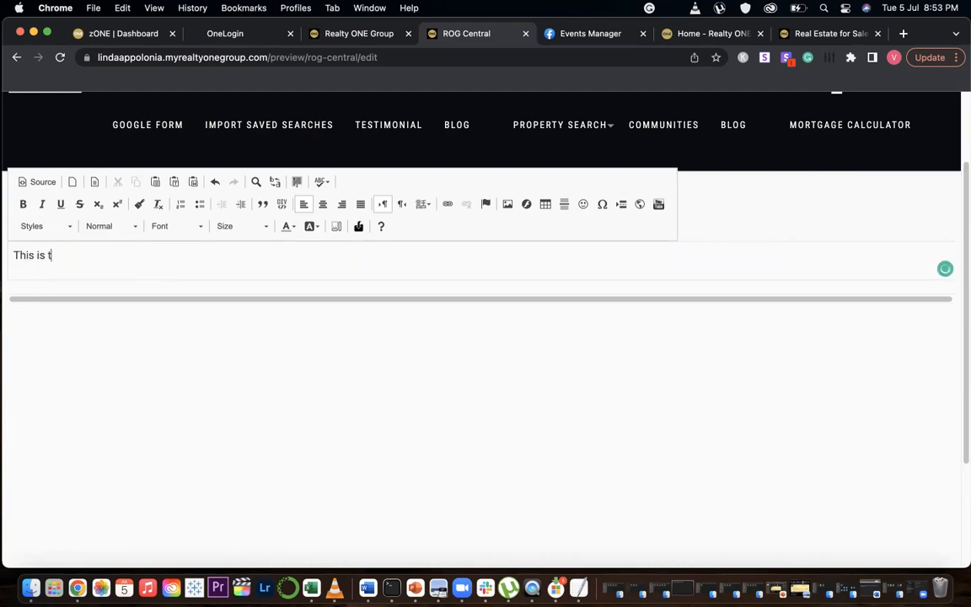
text(he area that)
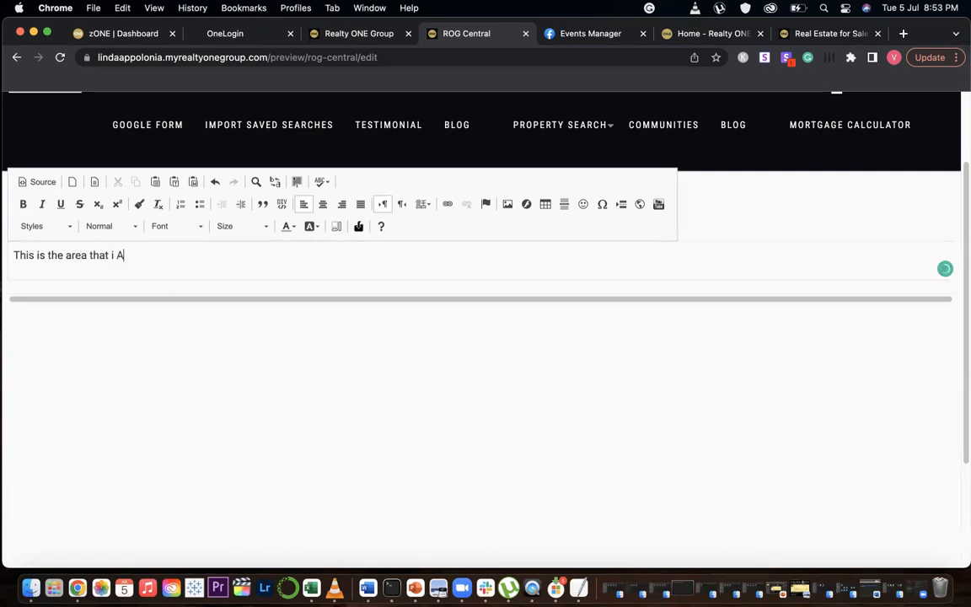
text( I have mos)
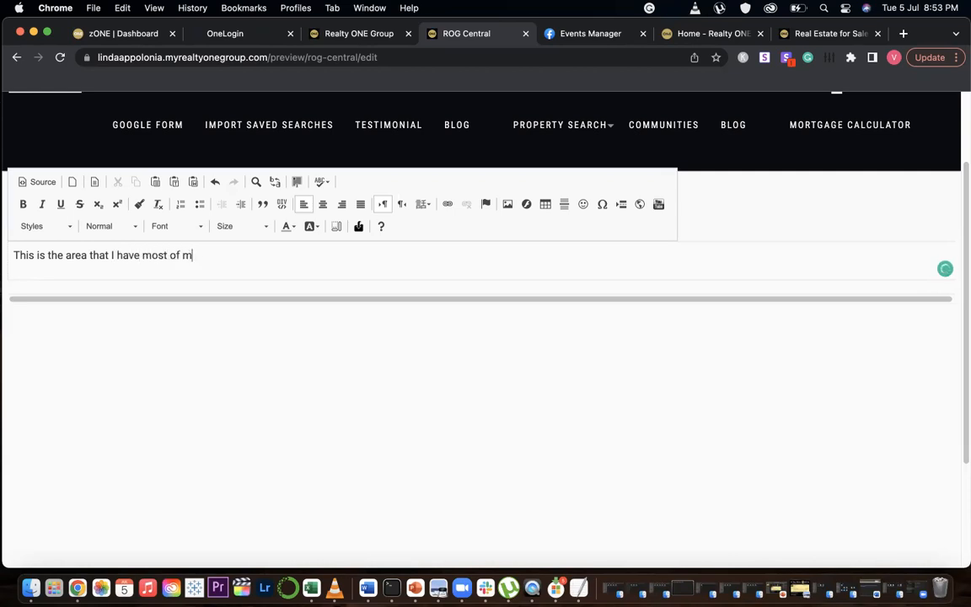
text(t of my listing)
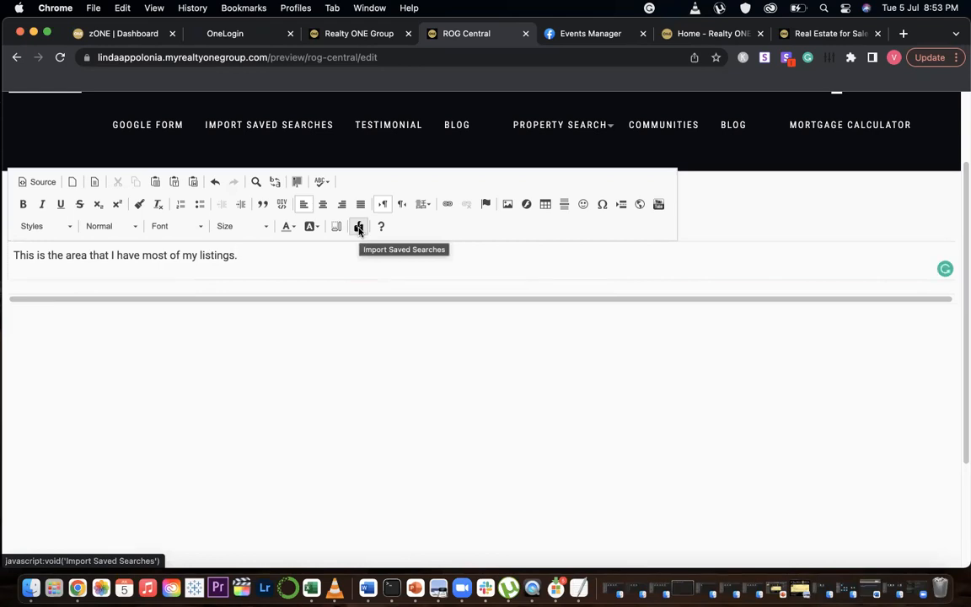
Switch to the ONE Suite tab and open My Saved Searches under listings
click(331, 35)
scroll(523, 244, up, 3)
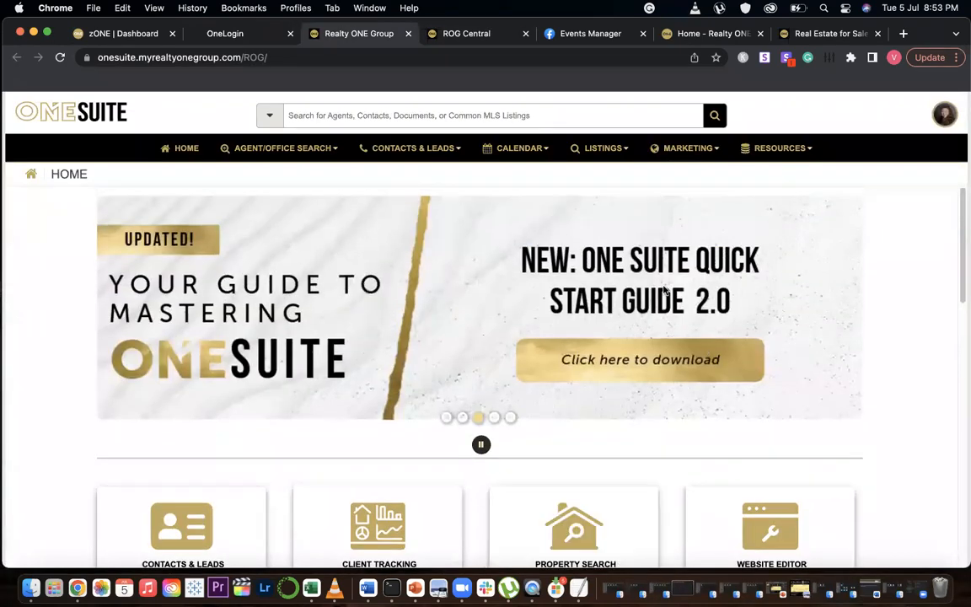
click(616, 150)
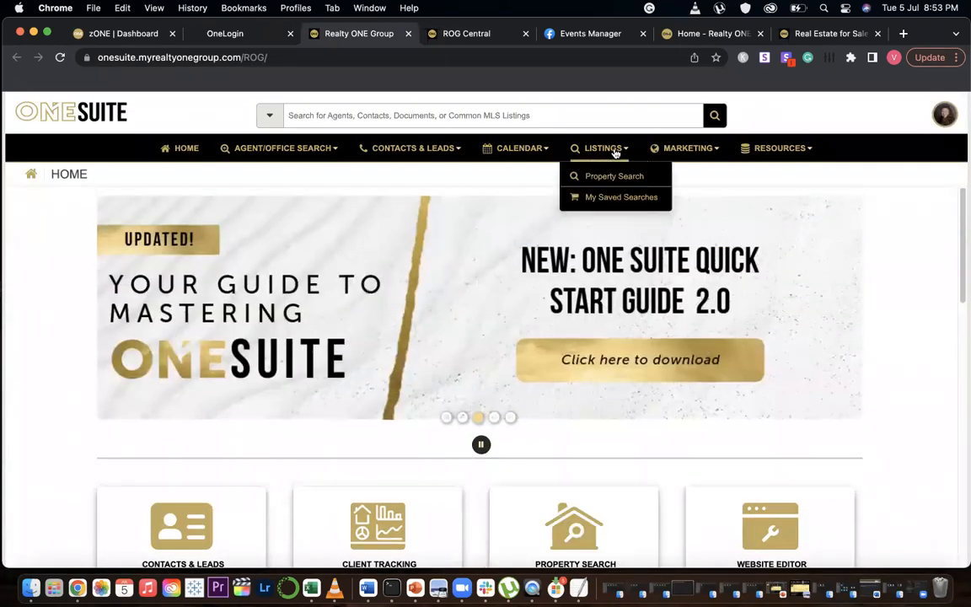
click(615, 196)
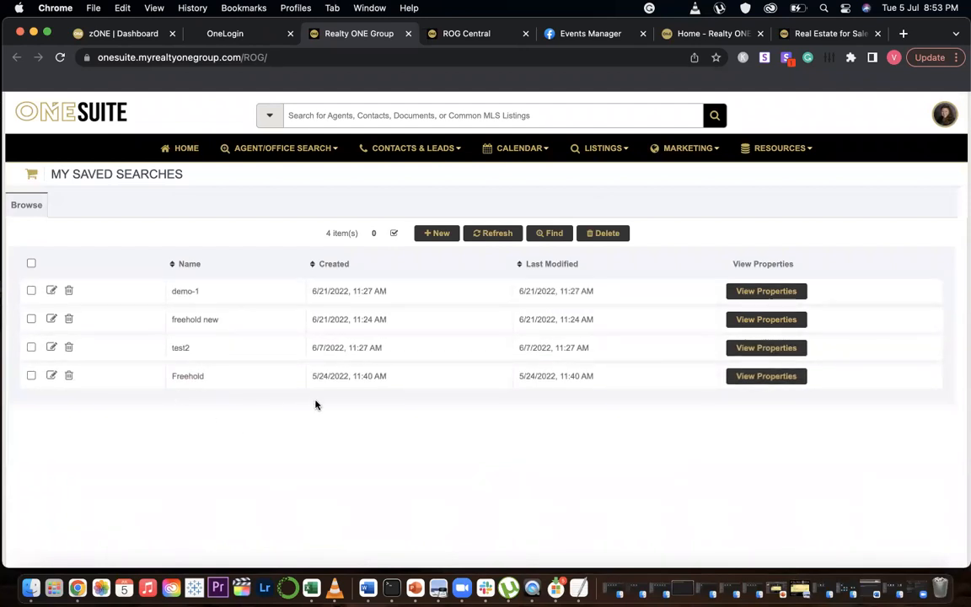
Start a new saved search named Rog Central and open its criteria editor
click(436, 238)
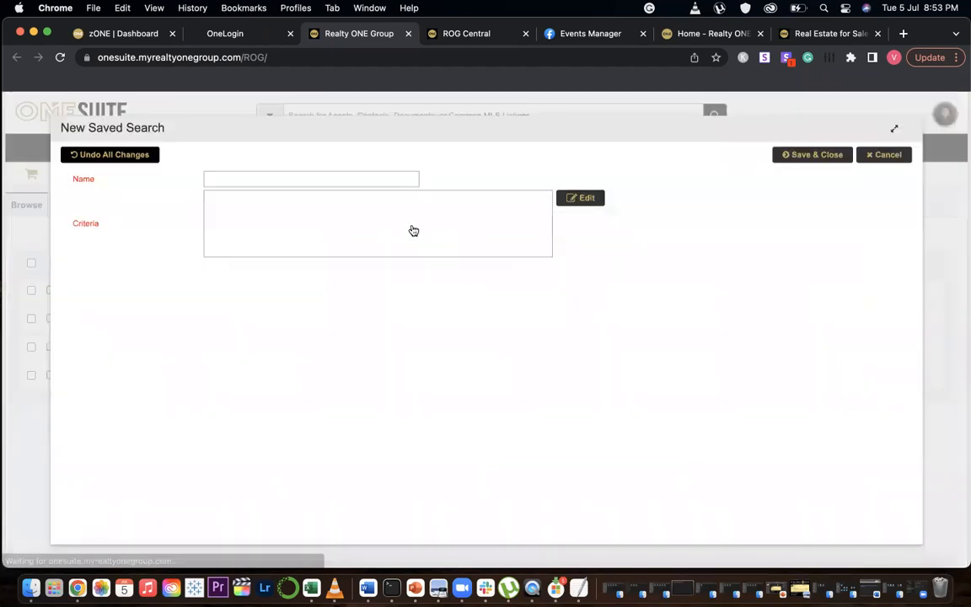
click(223, 180)
text(Rog Central)
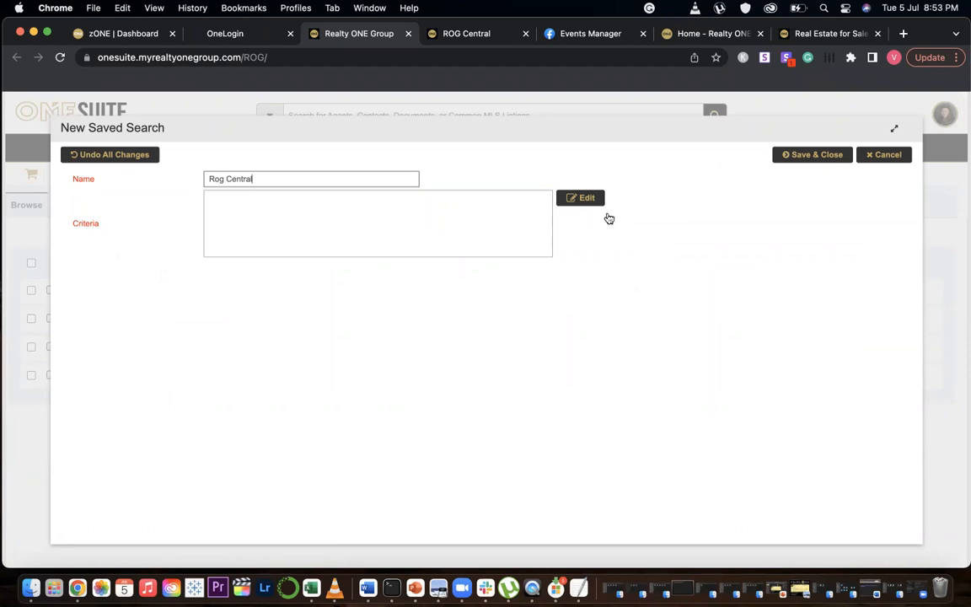
click(586, 199)
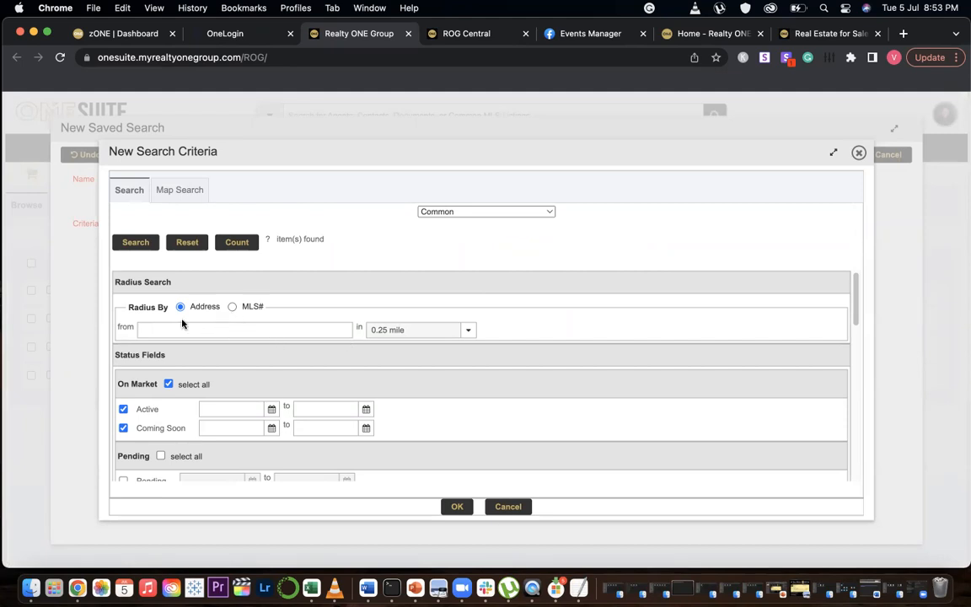
Browse the search criteria fields and switch to the Map Search view
scroll(421, 392, down, 10)
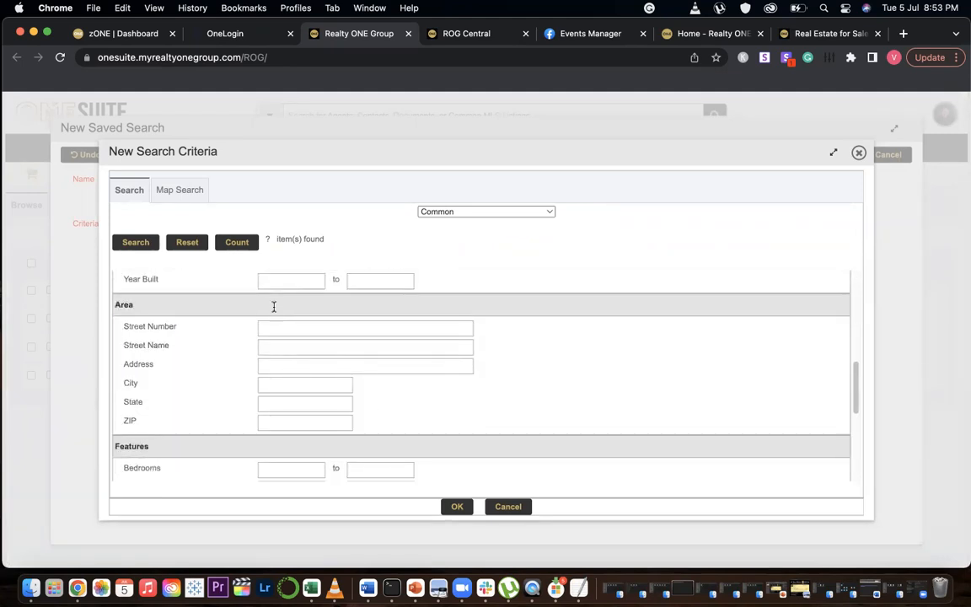
scroll(396, 404, down, 3)
scroll(378, 400, up, 15)
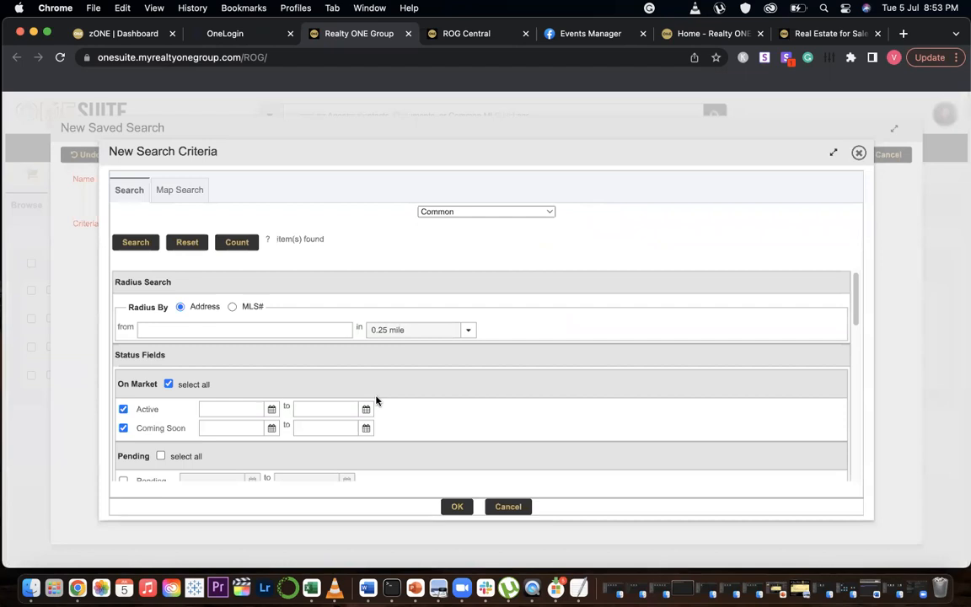
click(181, 192)
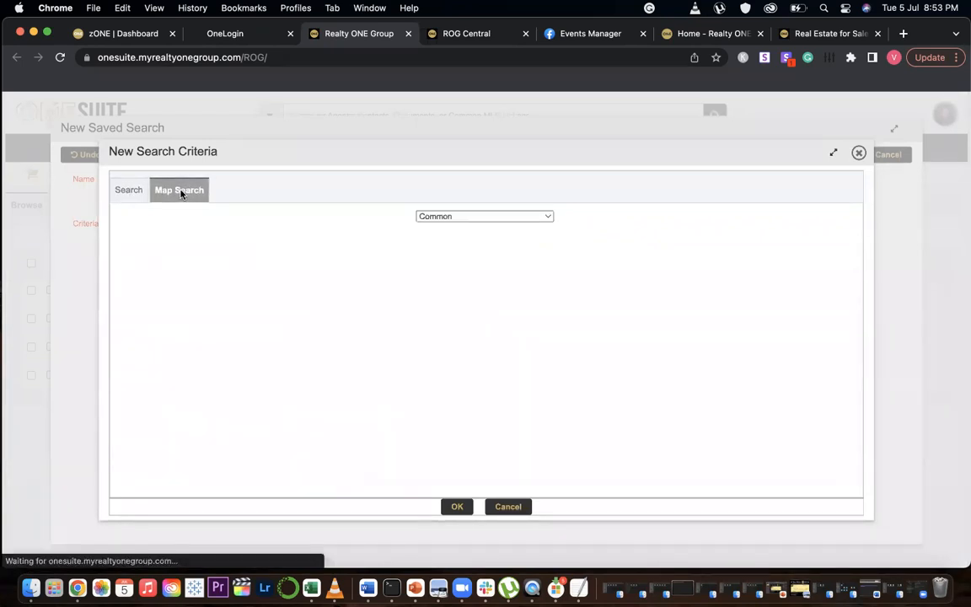
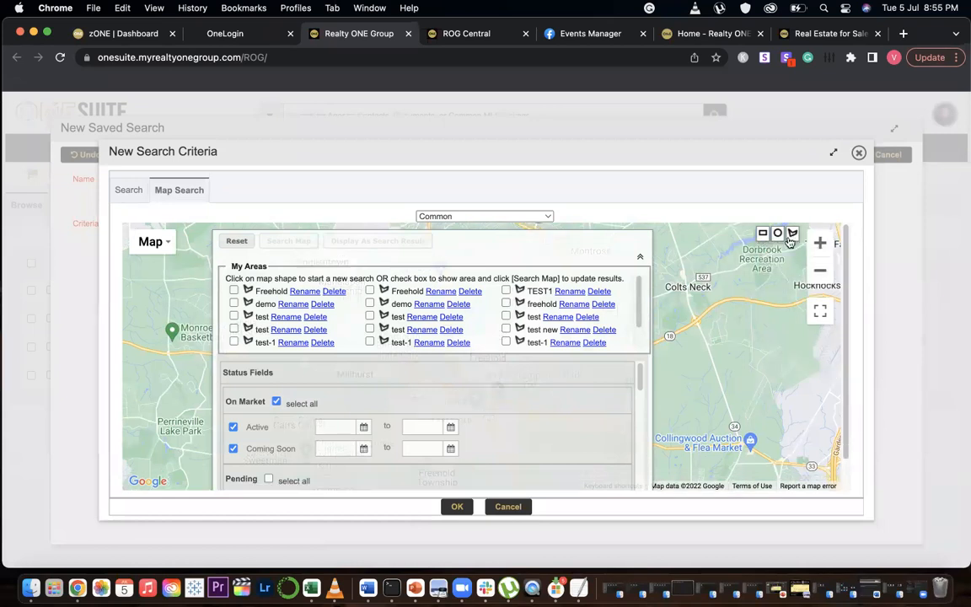
Zoom into central Freehold and draw a polygon search area around the town centre
click(793, 237)
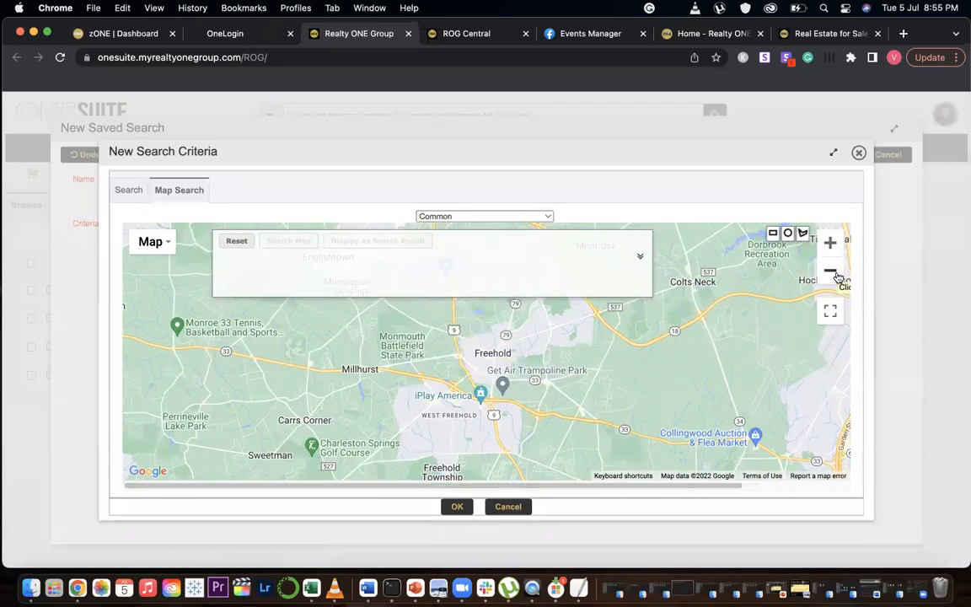
click(831, 244)
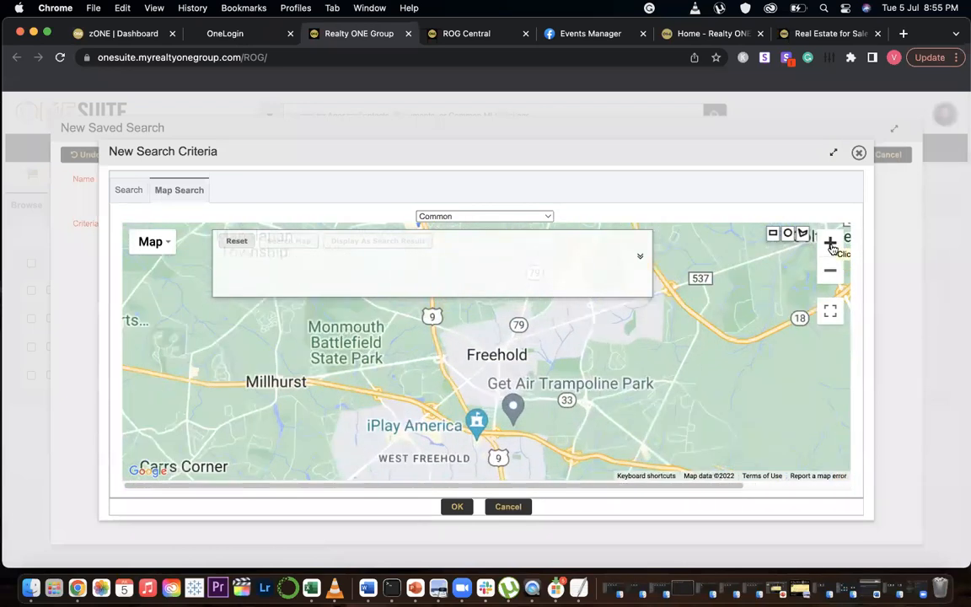
click(830, 245)
click(830, 244)
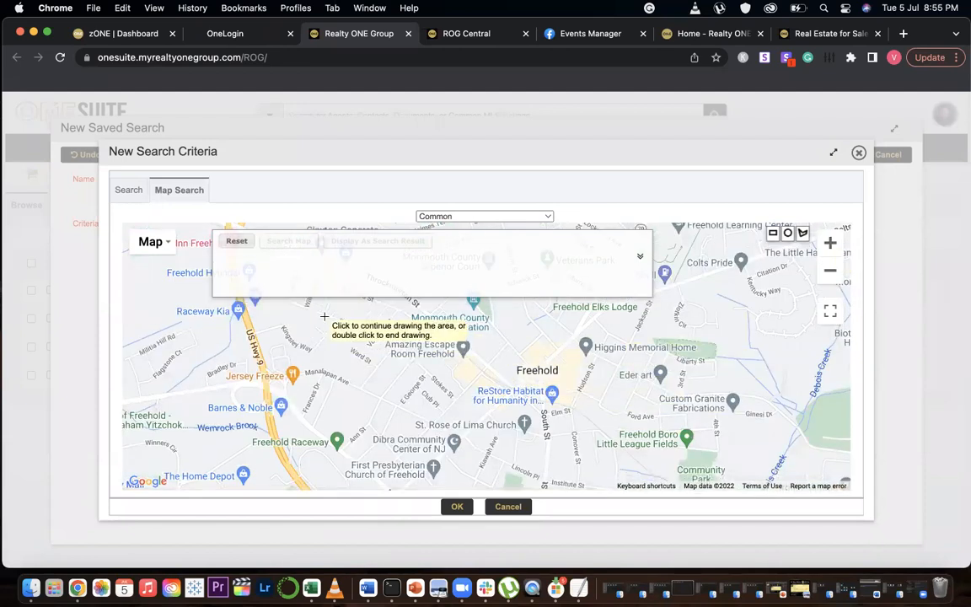
click(762, 308)
click(756, 467)
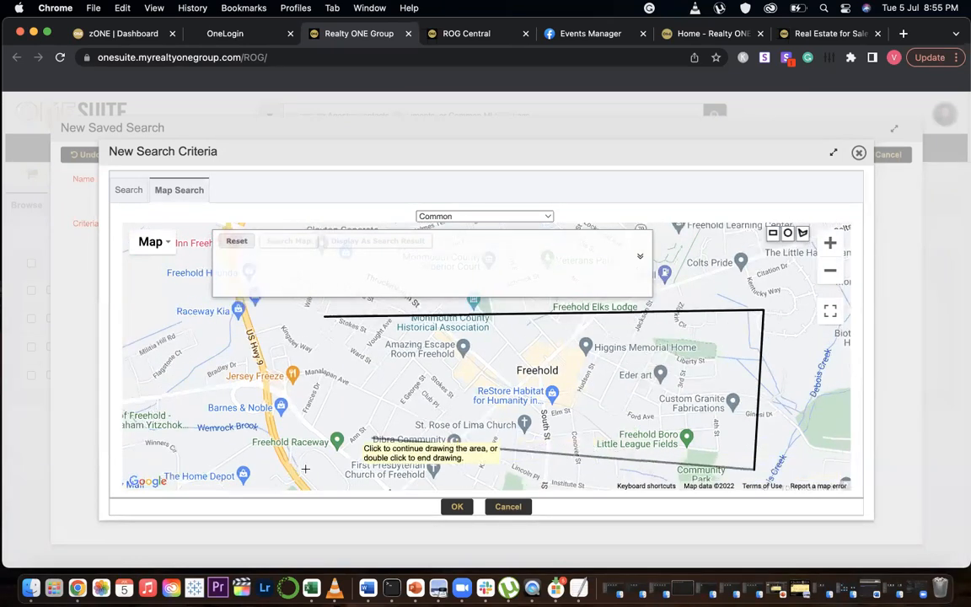
click(311, 469)
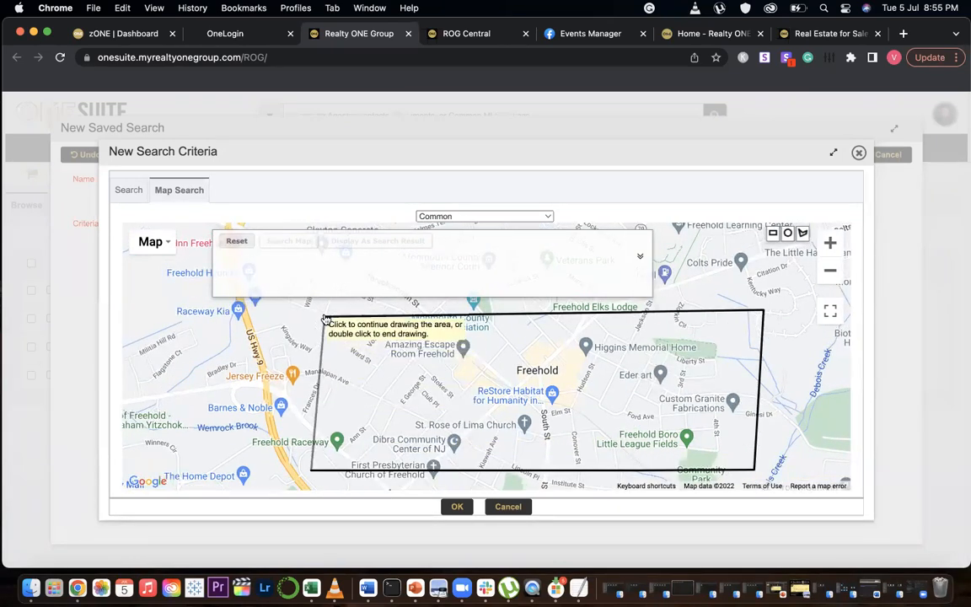
click(324, 318)
Name the drawn map area rog central and confirm it
text(rog)
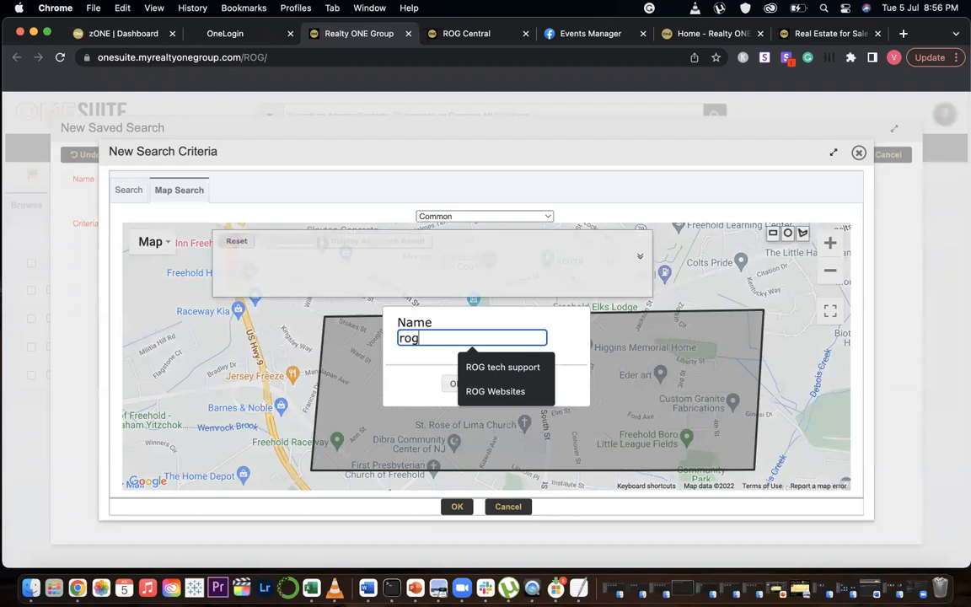
text( central)
click(455, 384)
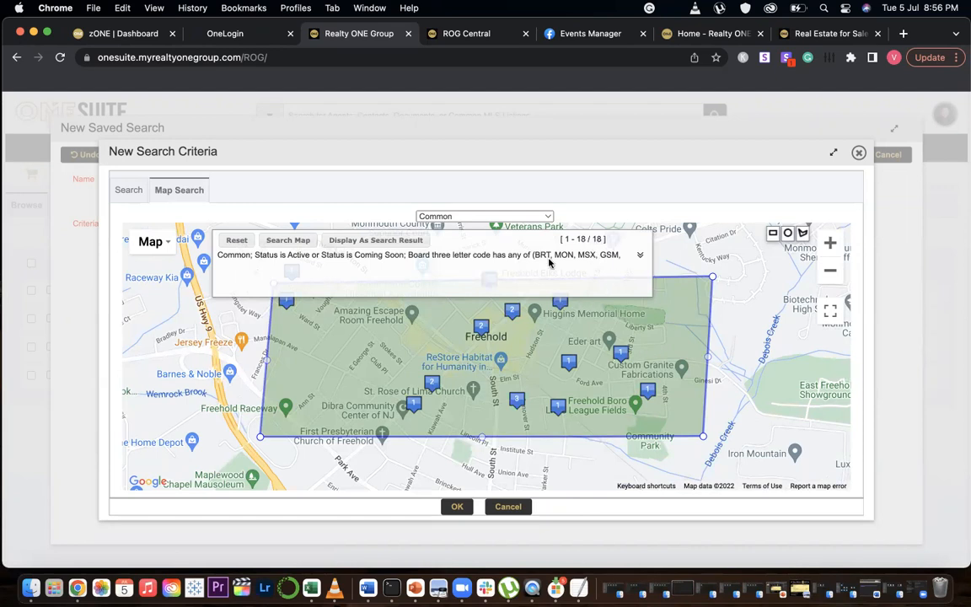
Display the map area's listings as search results and review them before closing the results
click(359, 244)
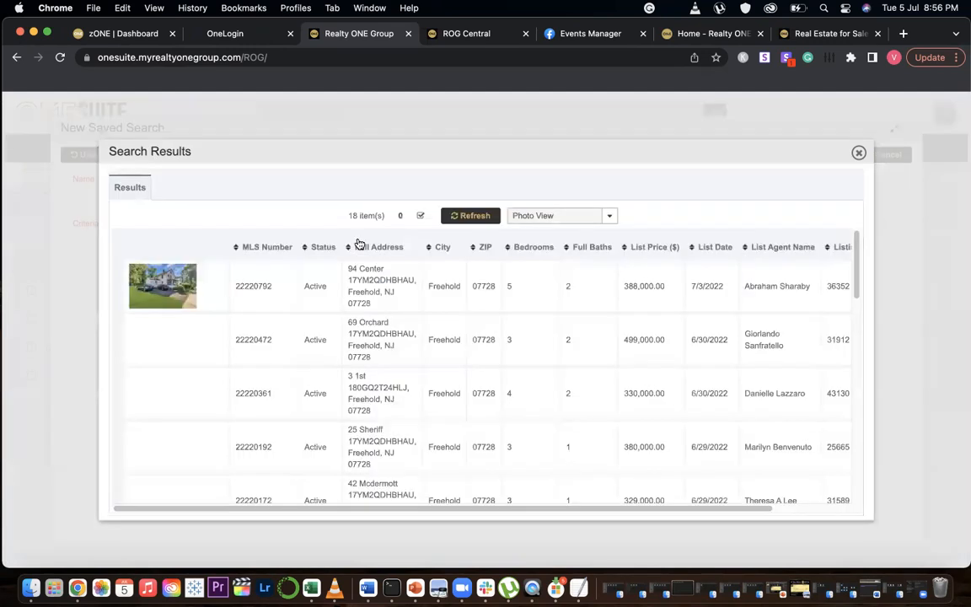
scroll(410, 395, down, 5)
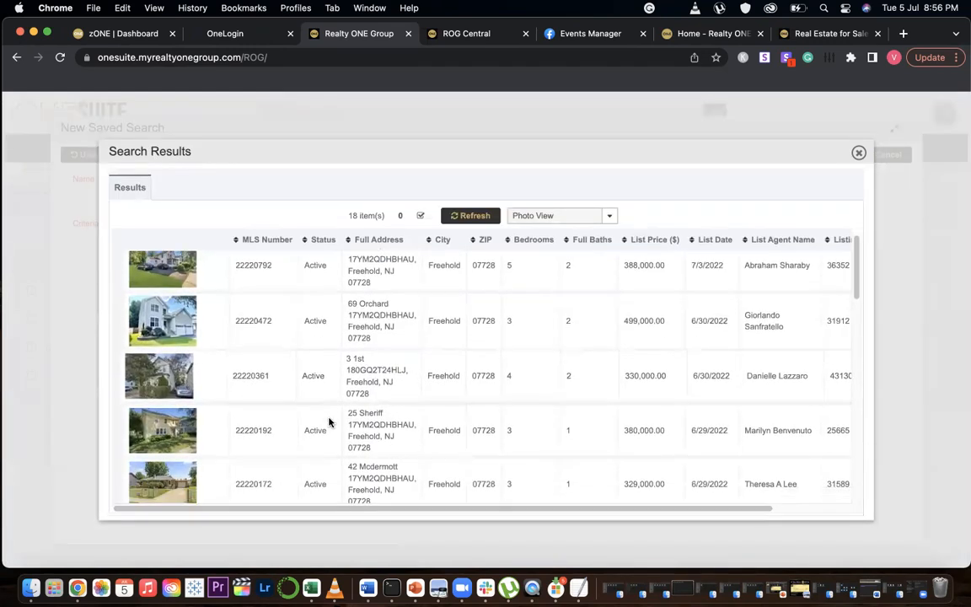
scroll(290, 377, down, 10)
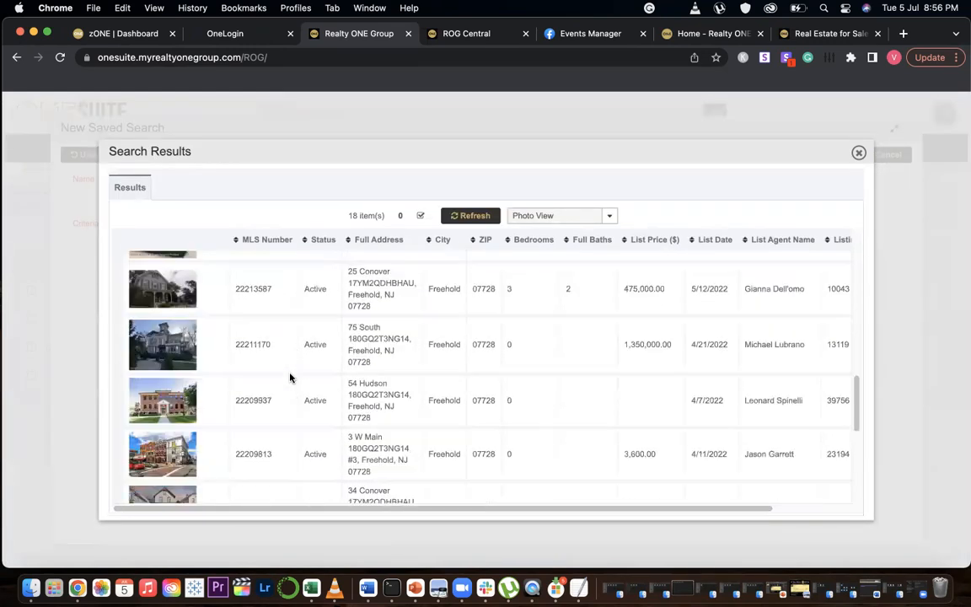
scroll(345, 381, up, 10)
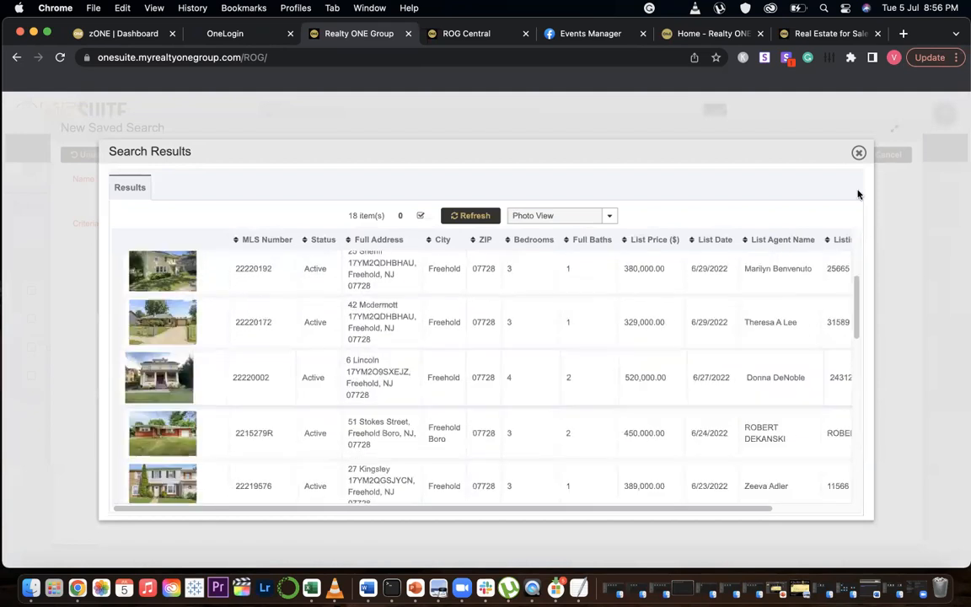
click(859, 153)
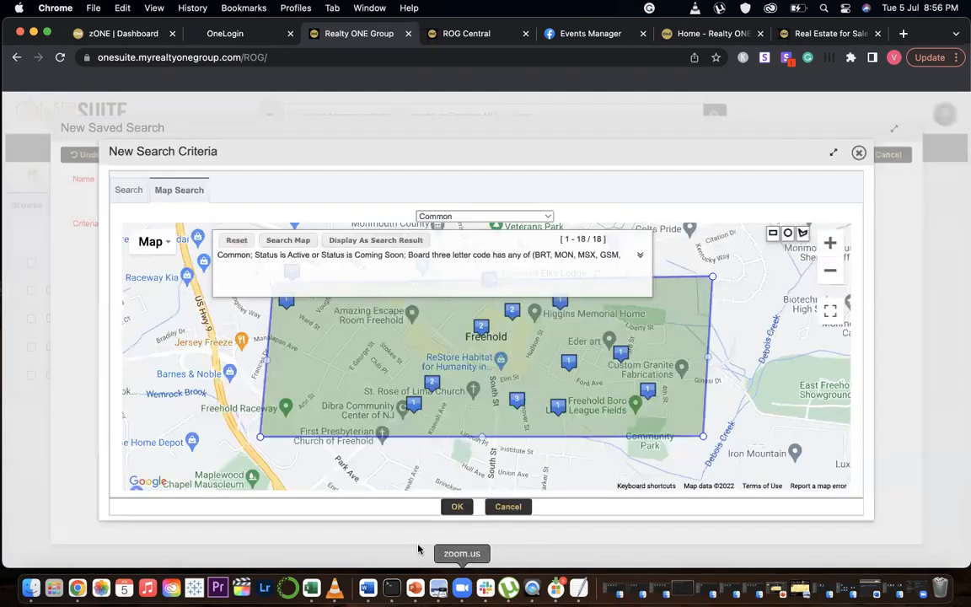
Apply the map criteria and save the Rog Central saved search
click(457, 507)
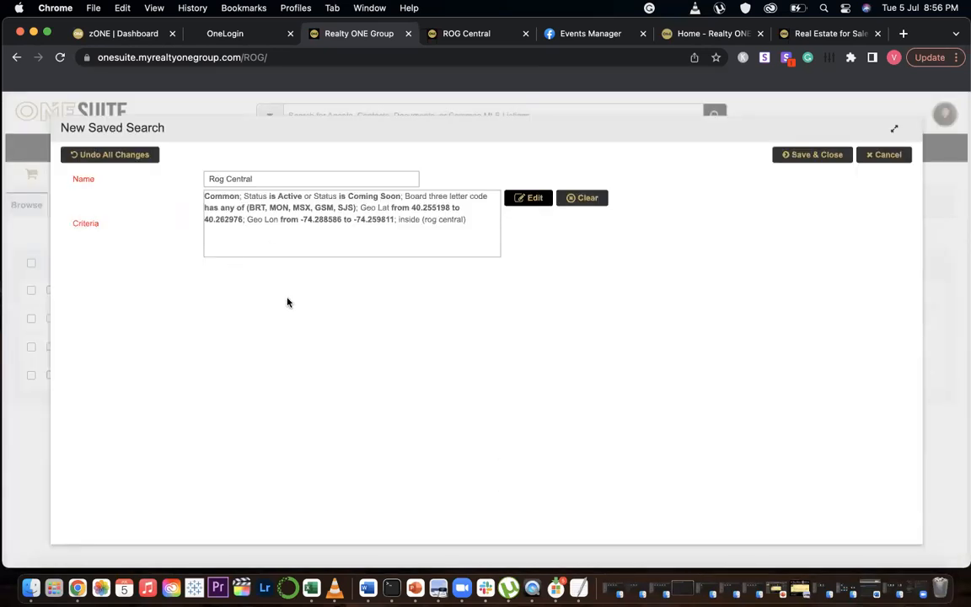
click(812, 156)
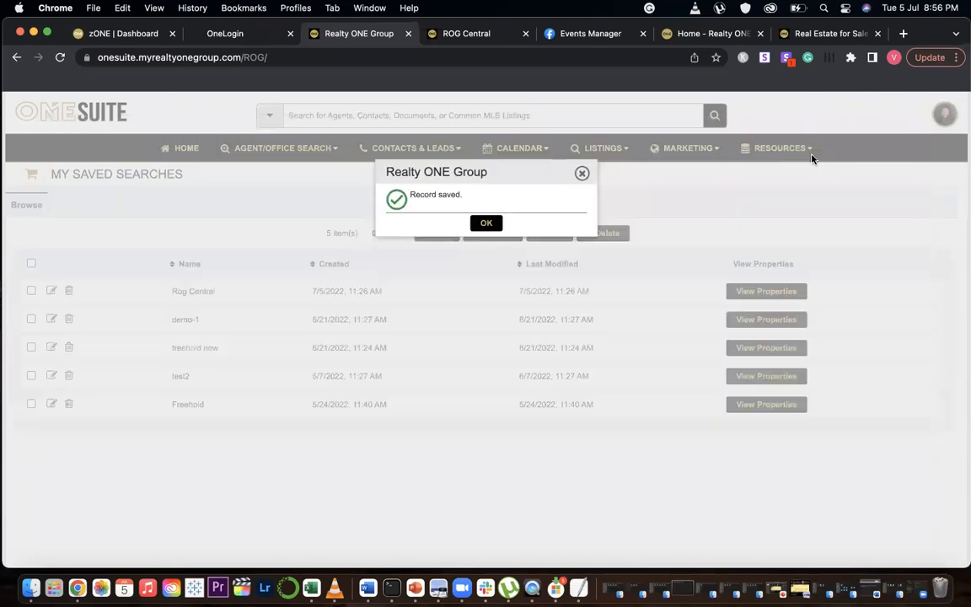
click(476, 224)
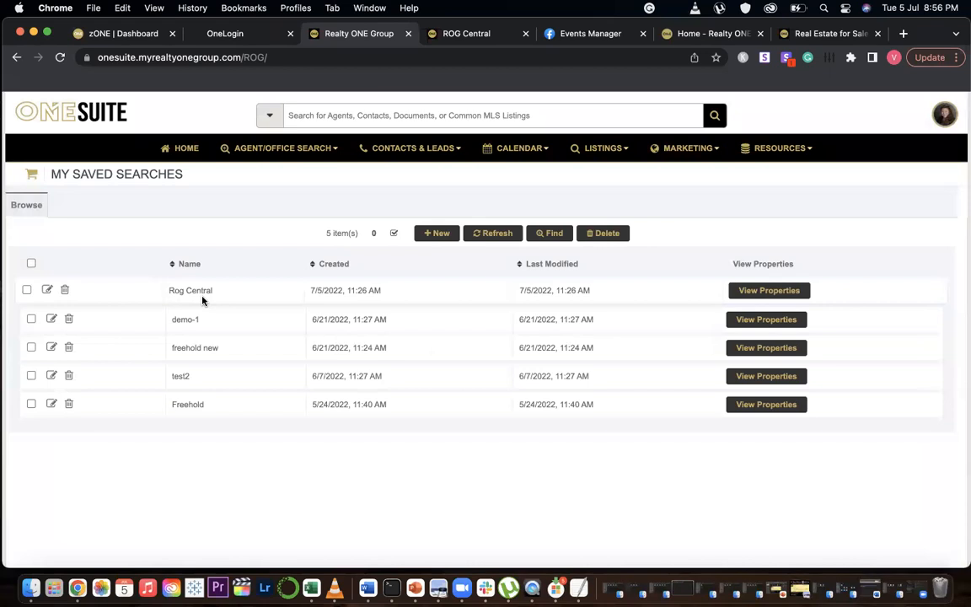
On the ROG Central page editor, import the Rog Central saved search as a Carousel View listings widget
click(469, 34)
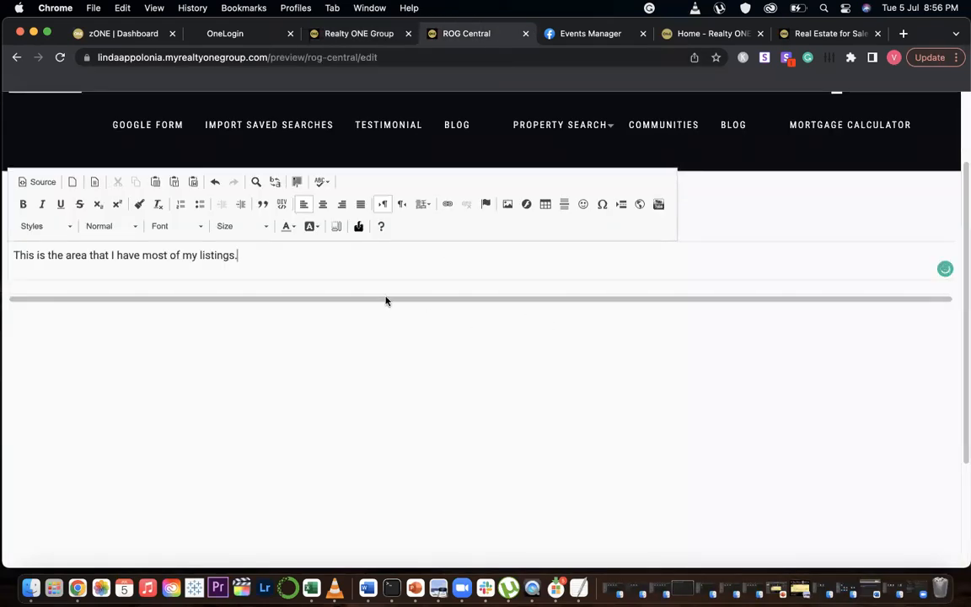
click(358, 226)
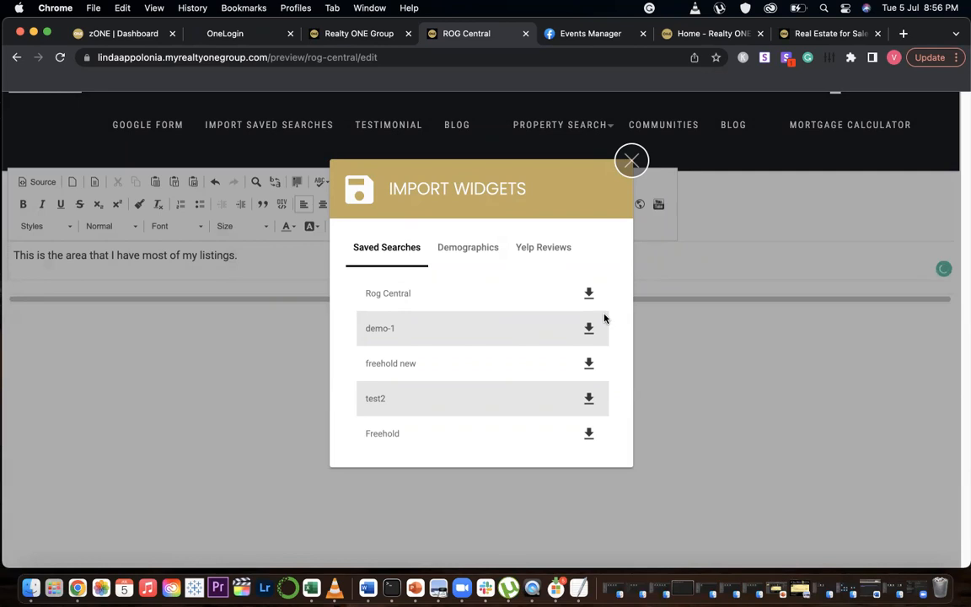
click(588, 294)
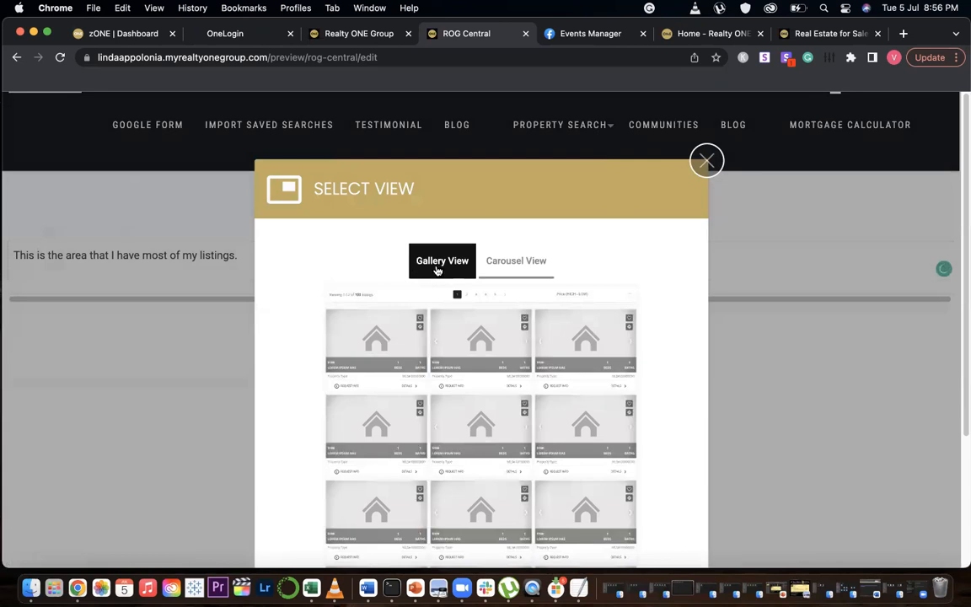
click(515, 263)
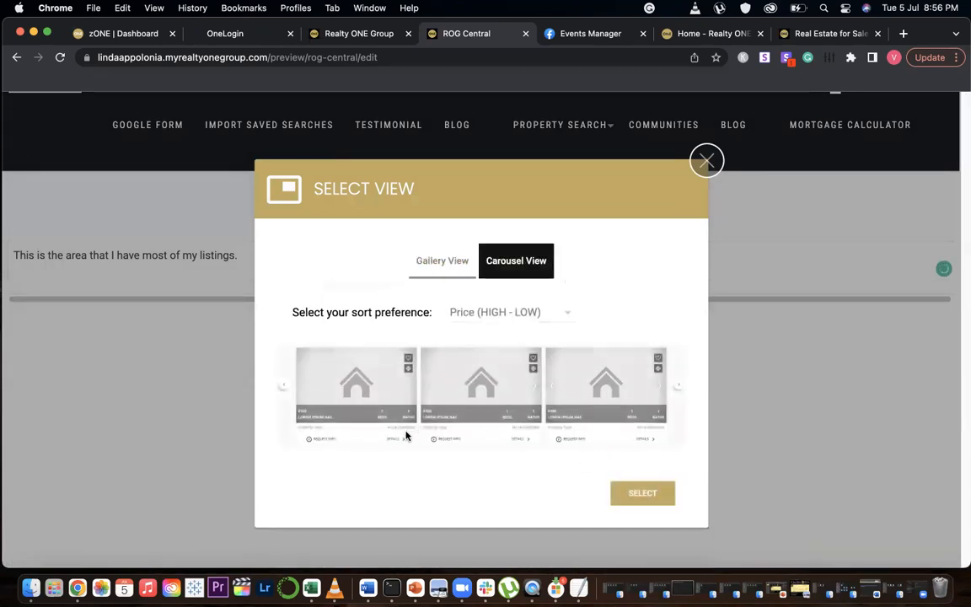
click(653, 499)
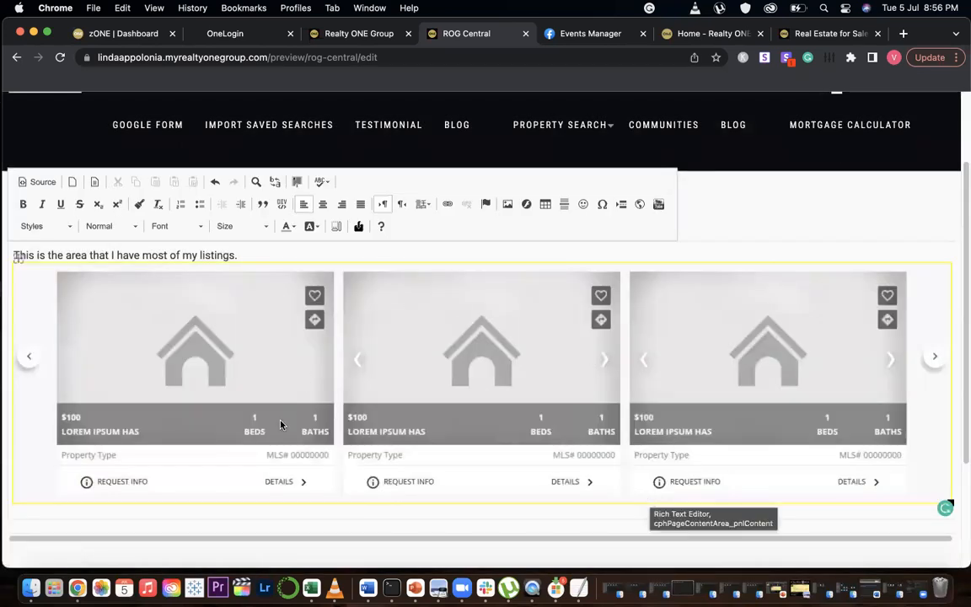
Save the ROG Central page edits
scroll(28, 402, up, 2)
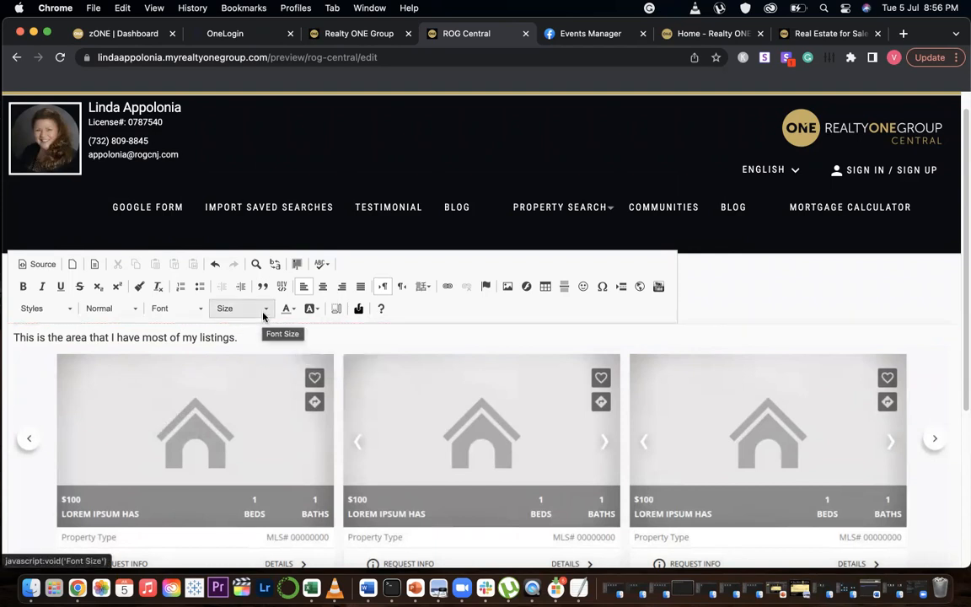
scroll(951, 118, up, 1)
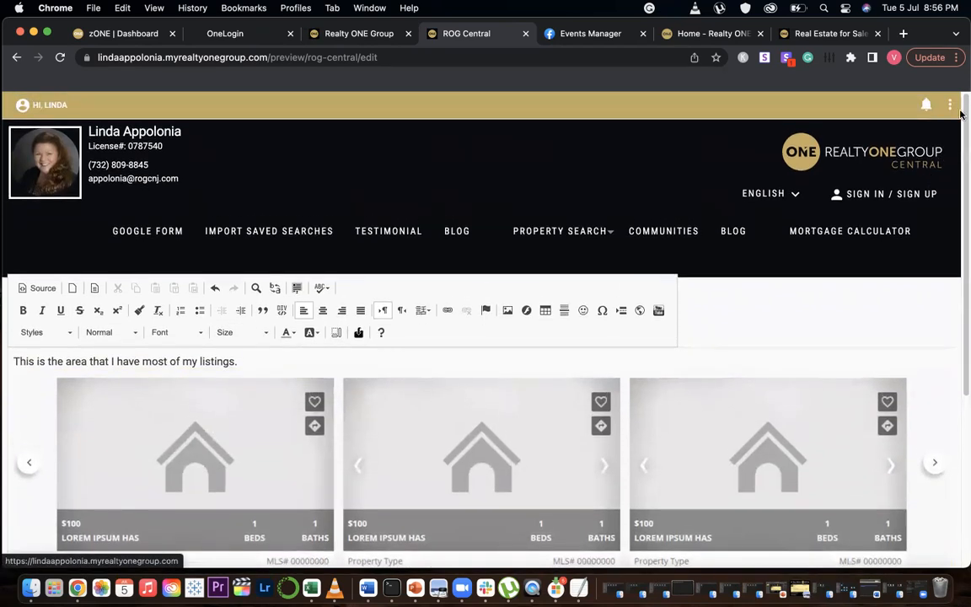
click(952, 106)
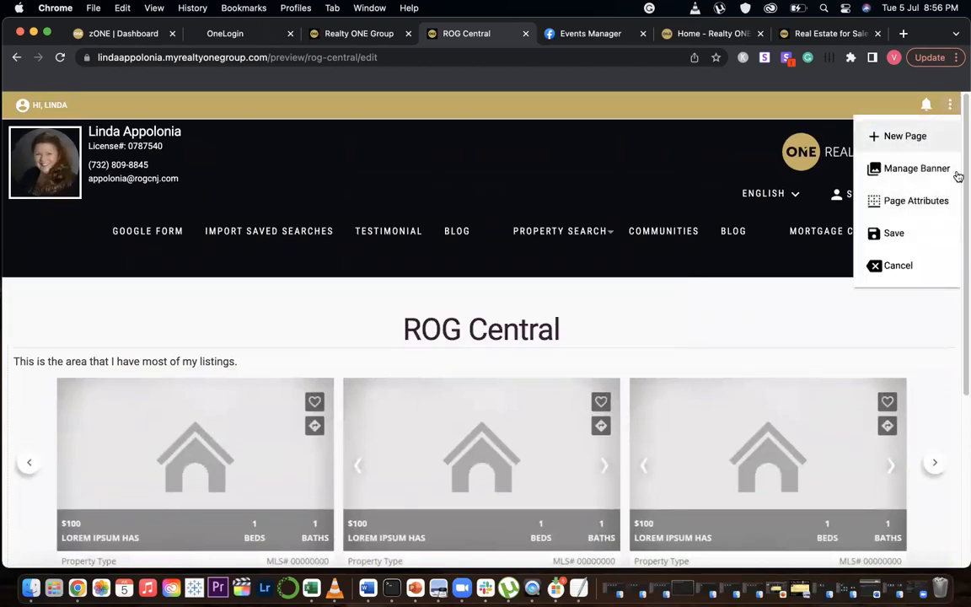
click(921, 233)
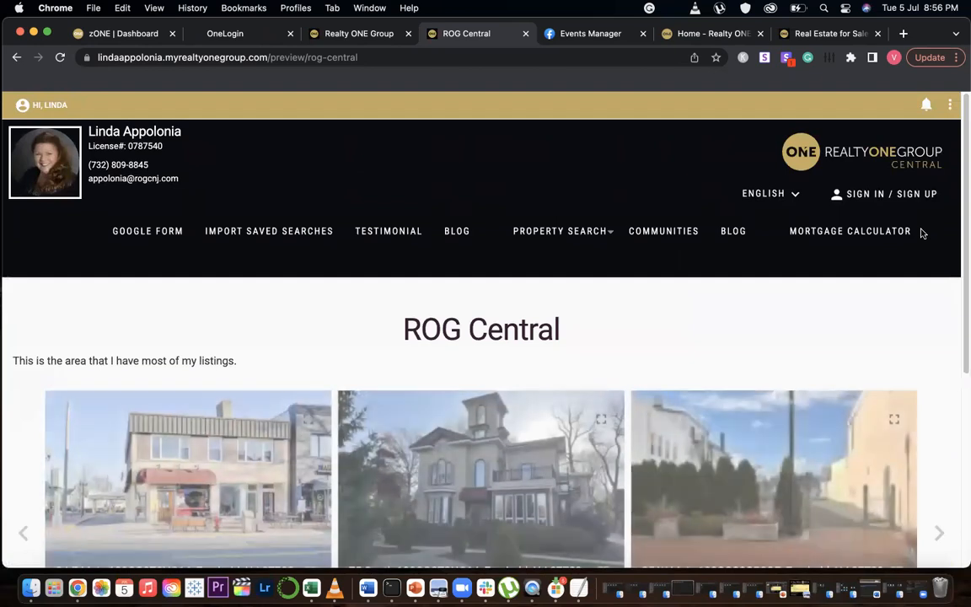
Review the listing carousel and publish the ROG Central page
scroll(617, 367, down, 2)
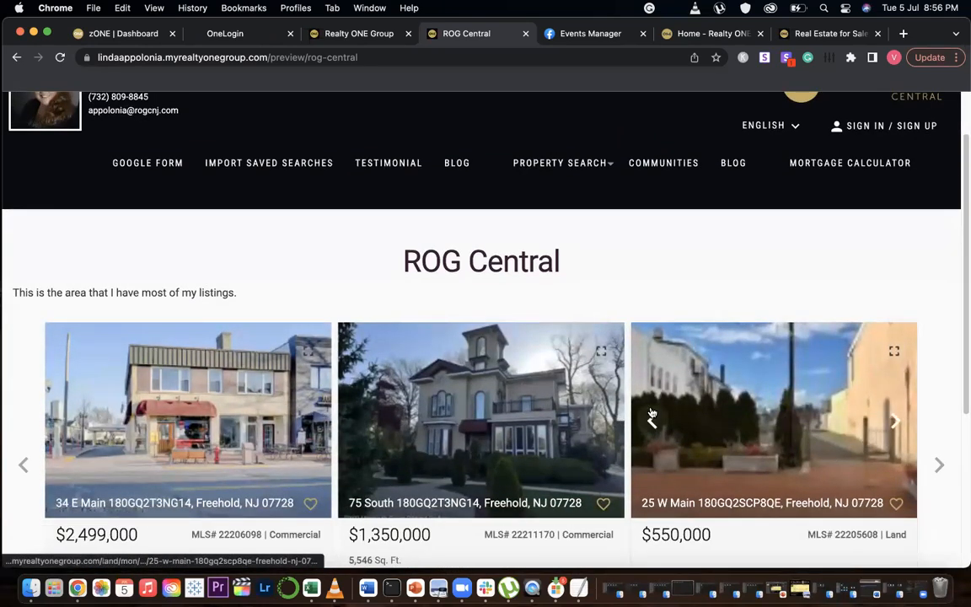
scroll(649, 413, down, 5)
scroll(650, 411, up, 5)
scroll(651, 412, down, 8)
scroll(651, 412, up, 10)
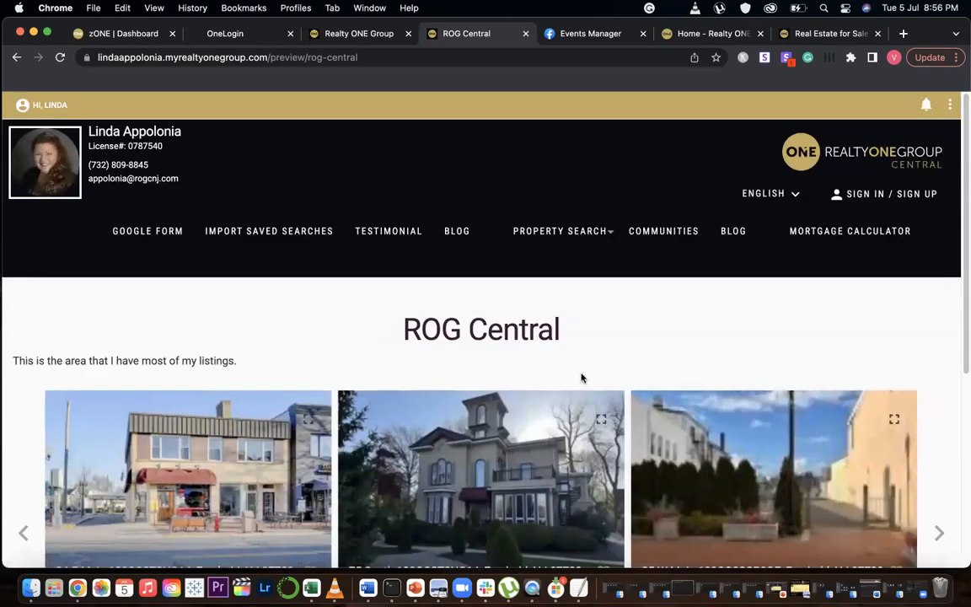
click(951, 104)
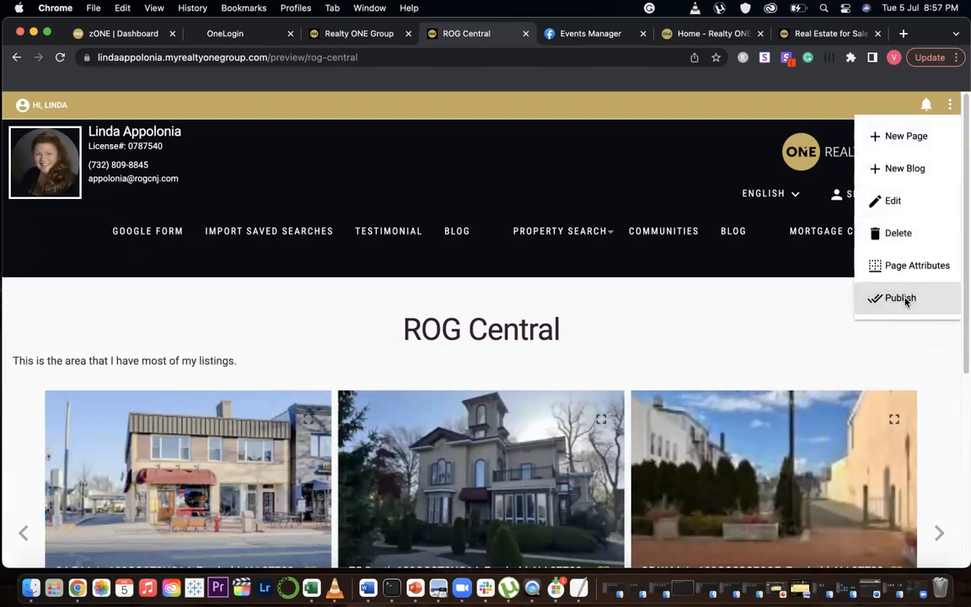
click(905, 299)
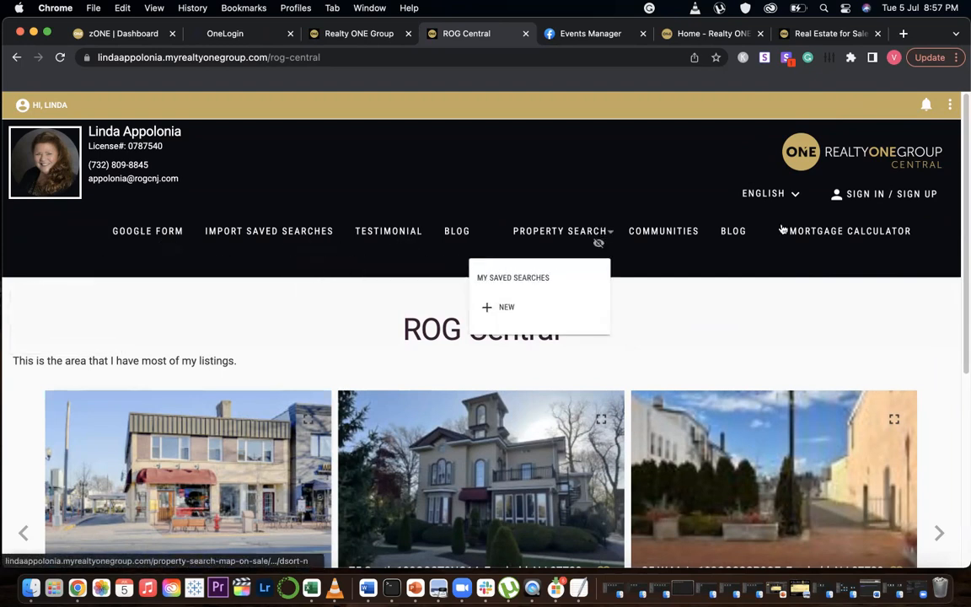
Go to the website's home page and start a new navigation menu item
click(843, 156)
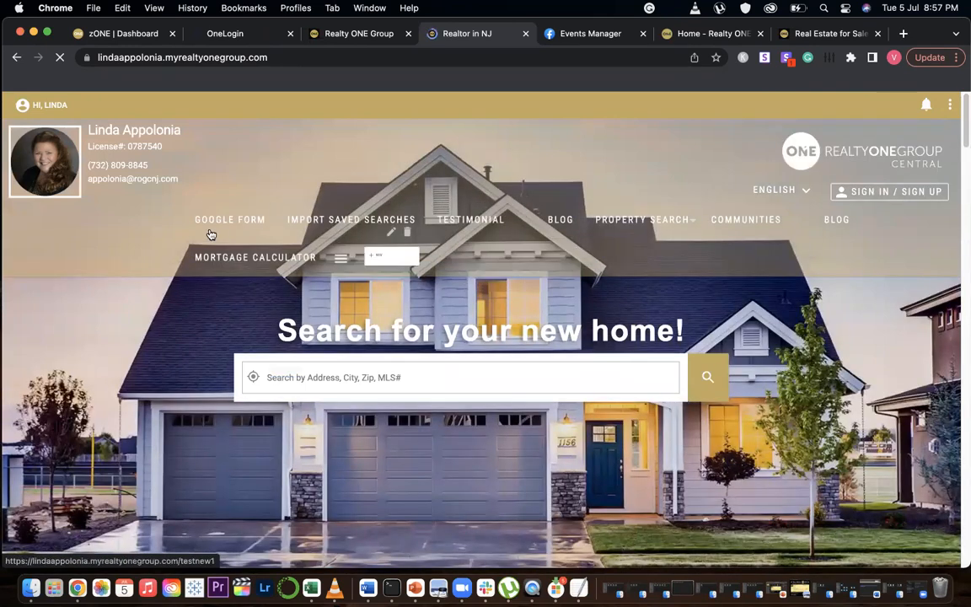
mouse_move(383, 224)
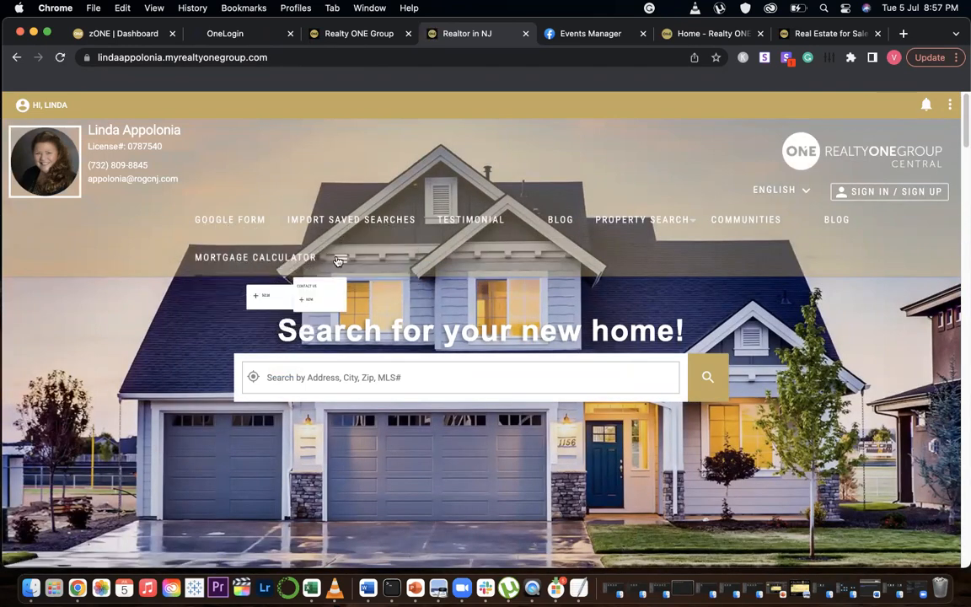
mouse_move(341, 258)
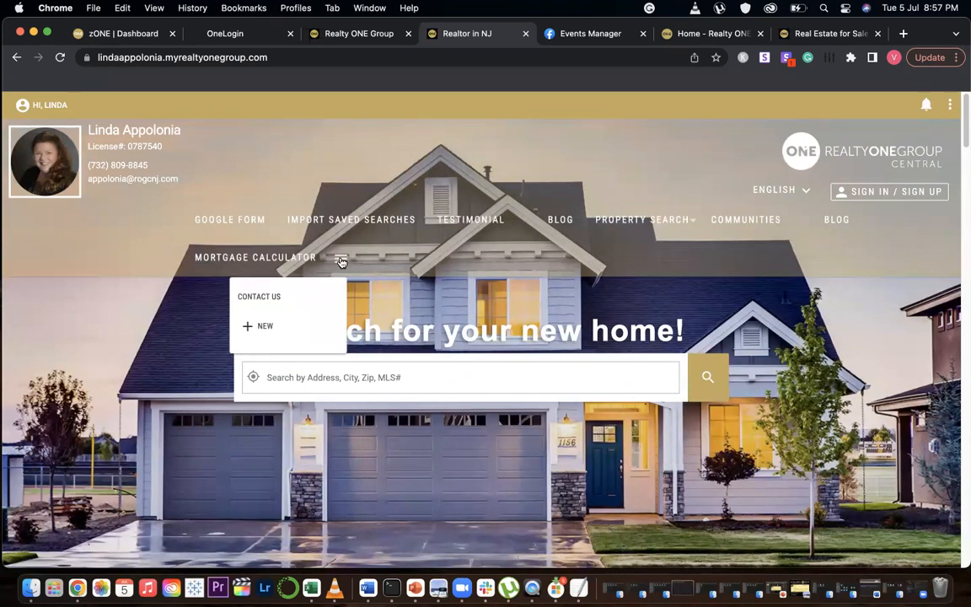
click(266, 327)
click(383, 277)
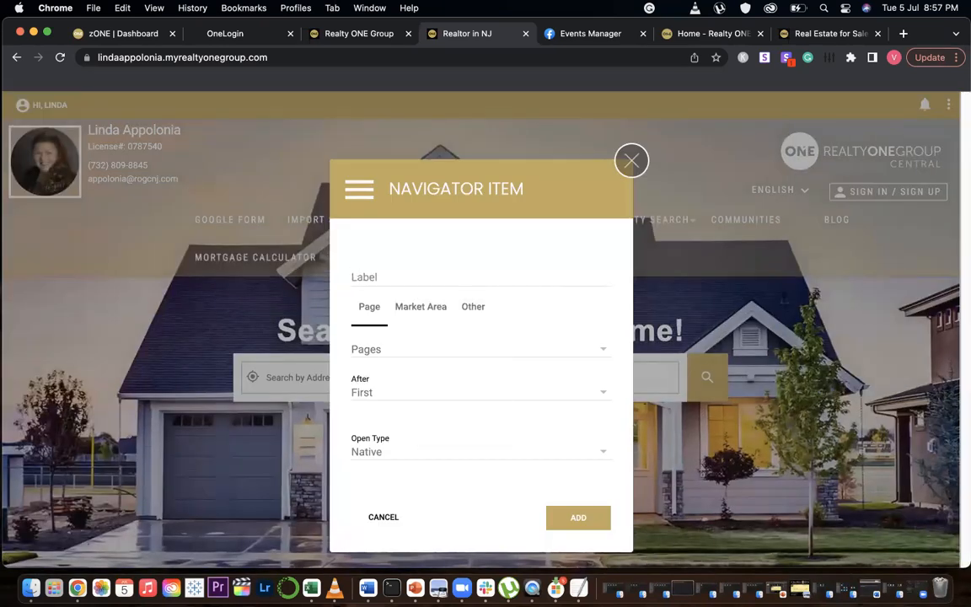
Label the new navigation item Rog Central and link it to the Rog-Central page
click(408, 279)
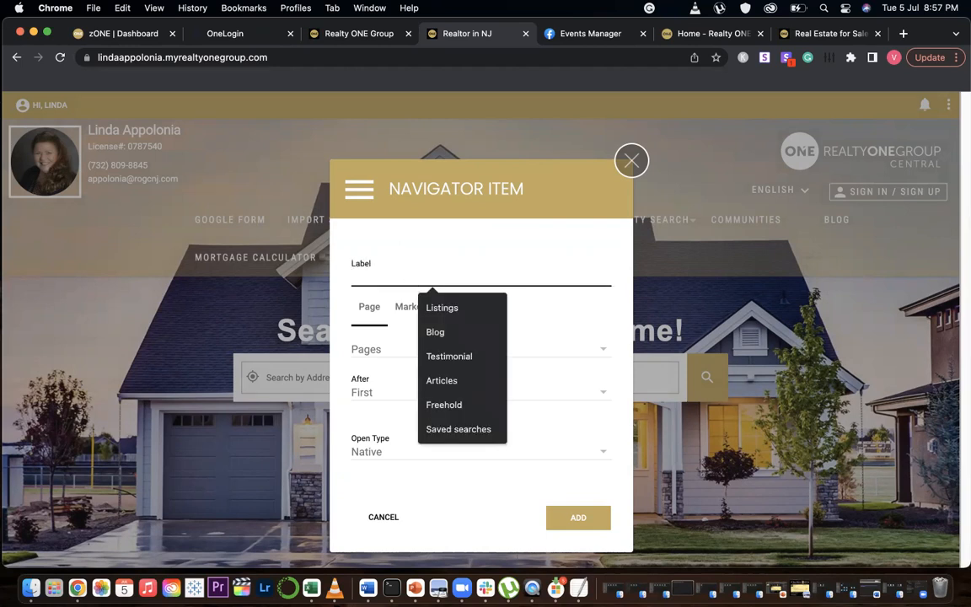
text(Rog Central)
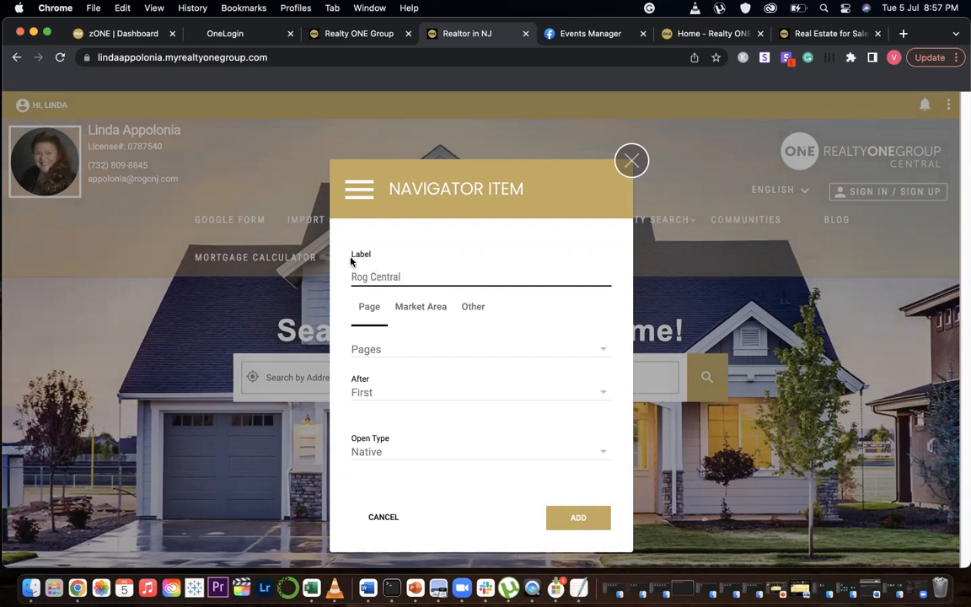
click(604, 350)
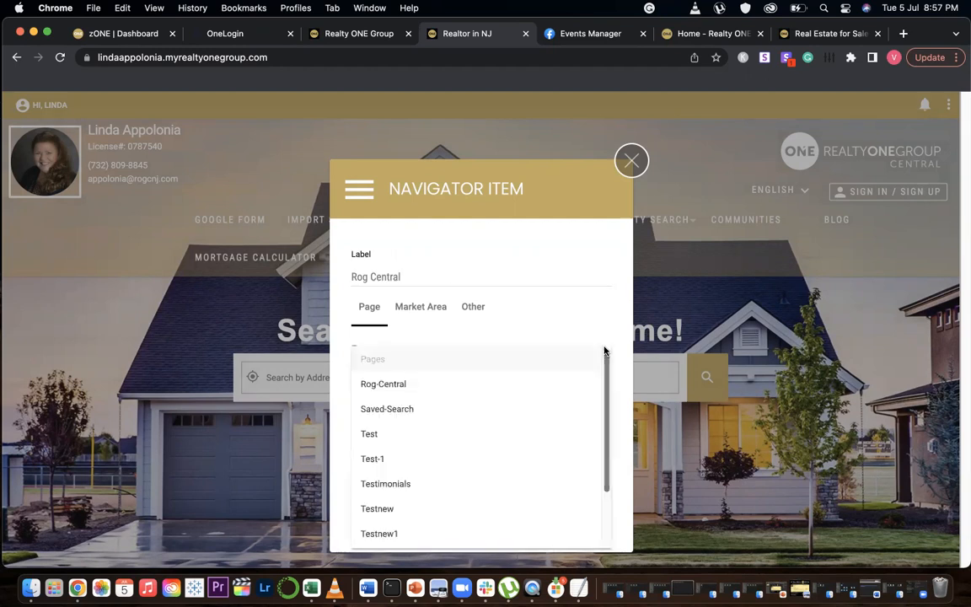
click(392, 384)
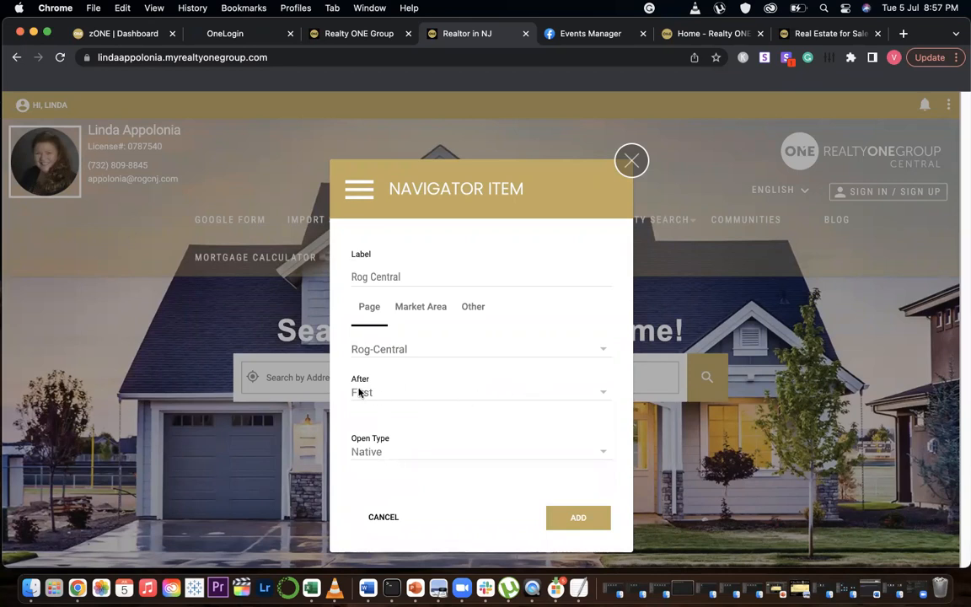
Place the item after First, set its open type to New Window, and add it to the menu
click(602, 397)
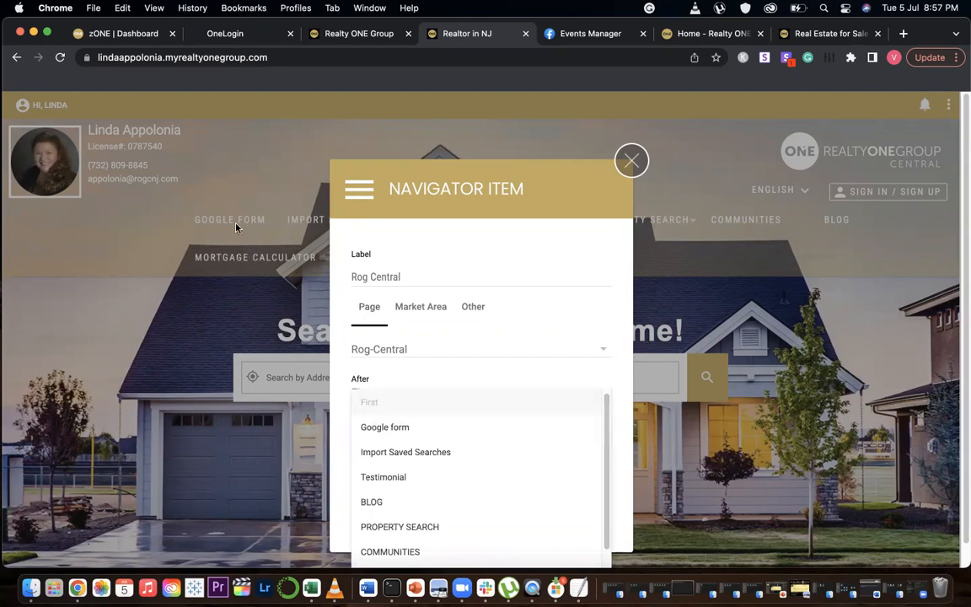
click(382, 403)
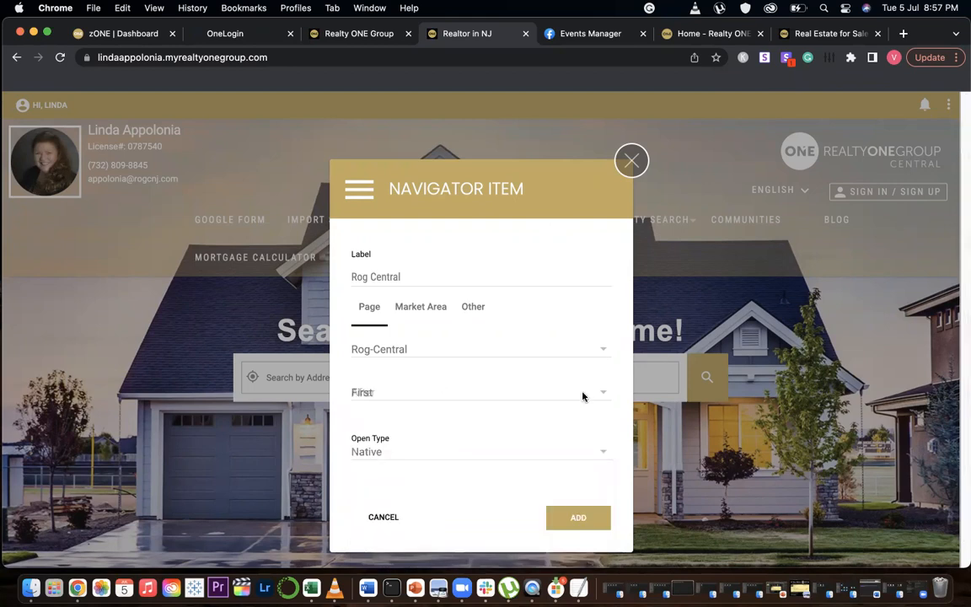
click(602, 455)
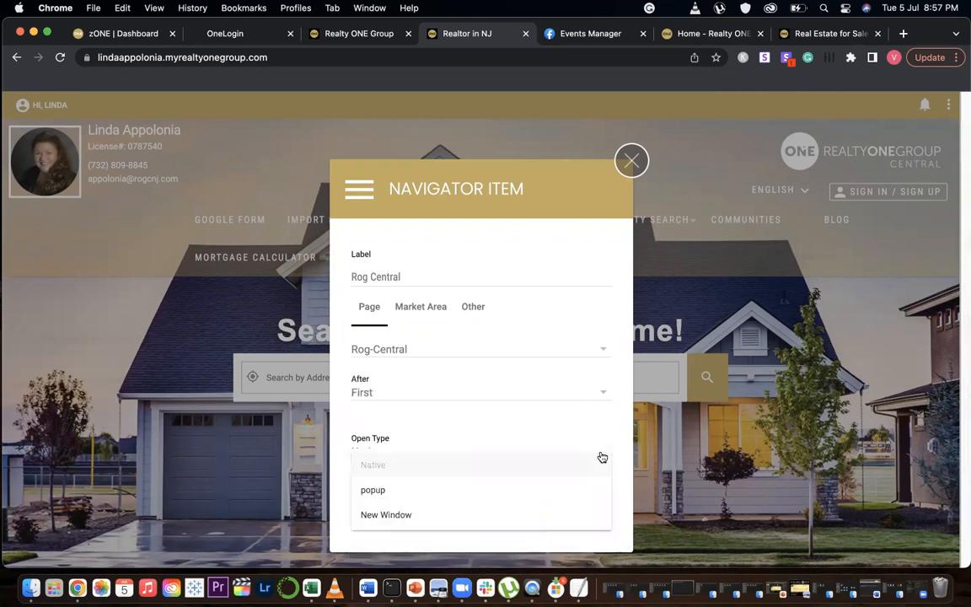
click(455, 516)
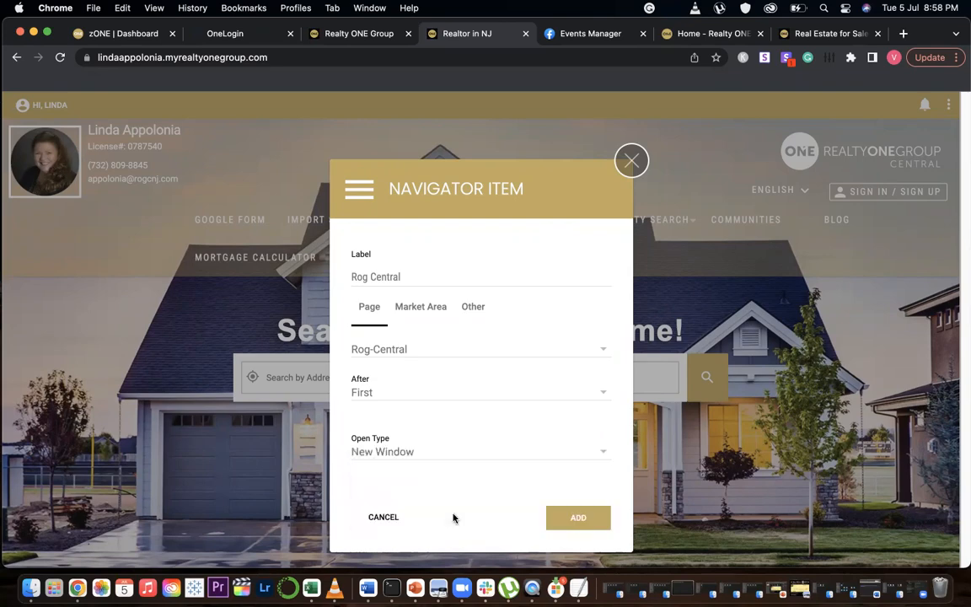
click(589, 521)
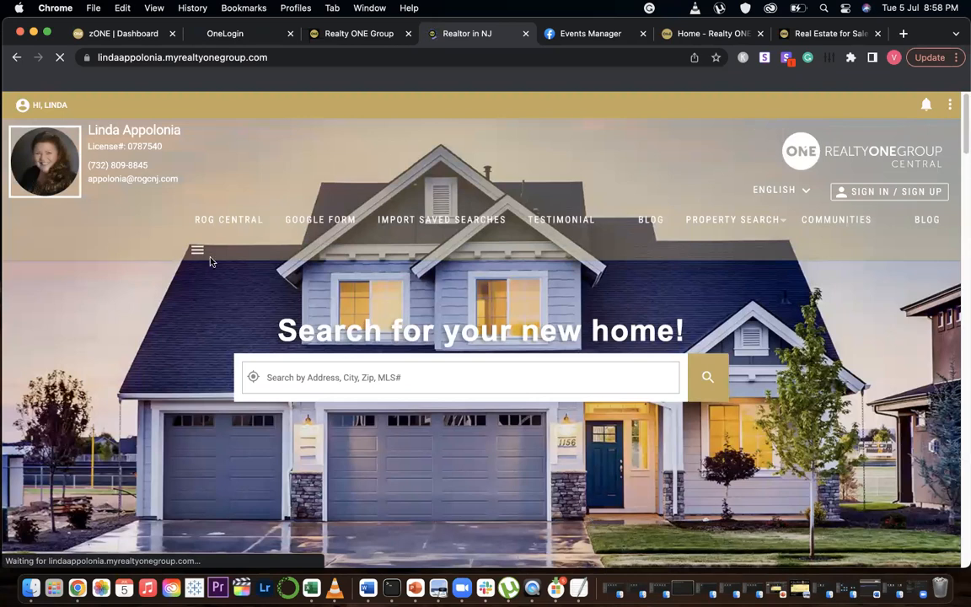
Open the ROG Central menu item and check the listing carousel on the page
mouse_move(221, 222)
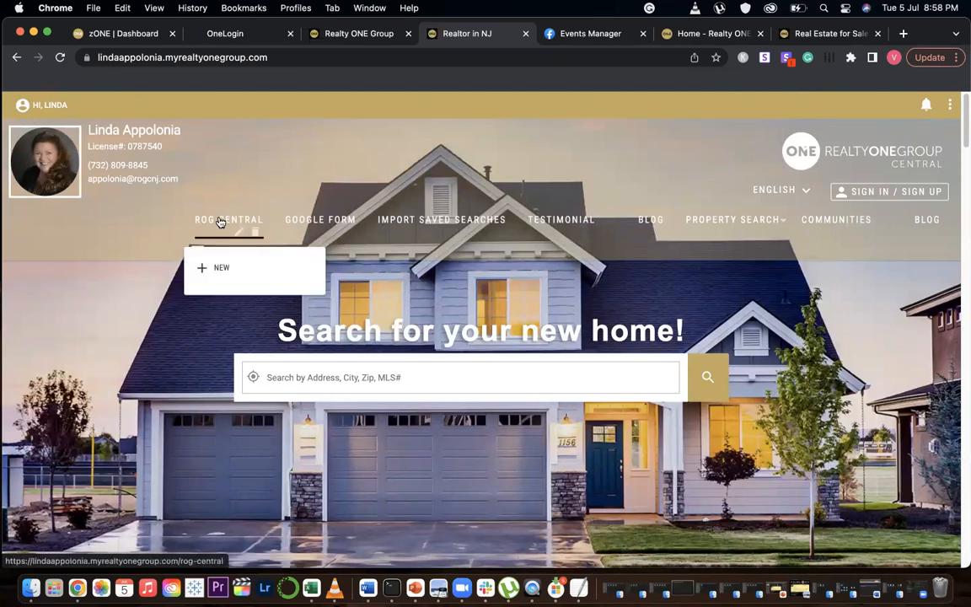
click(219, 221)
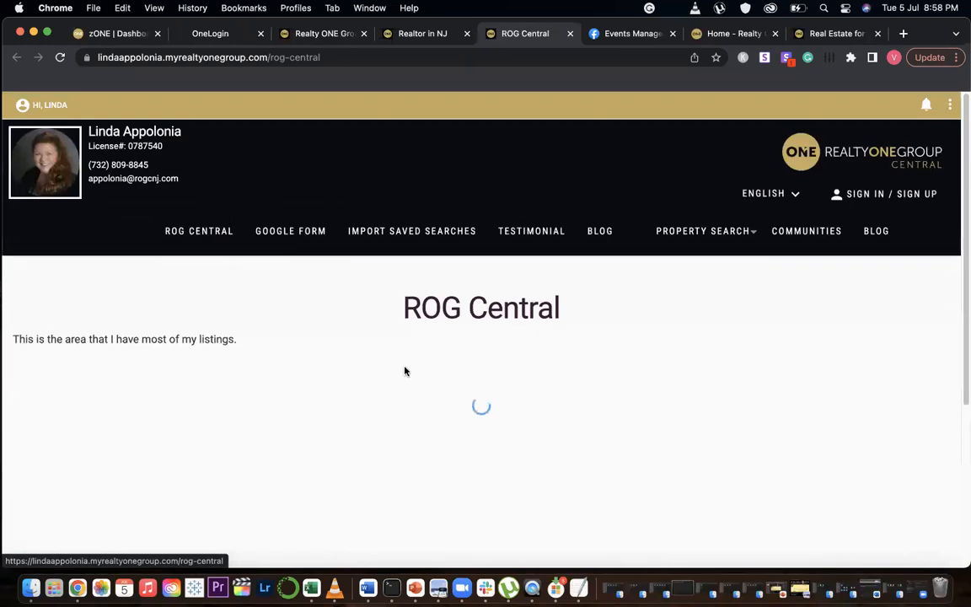
scroll(523, 380, down, 3)
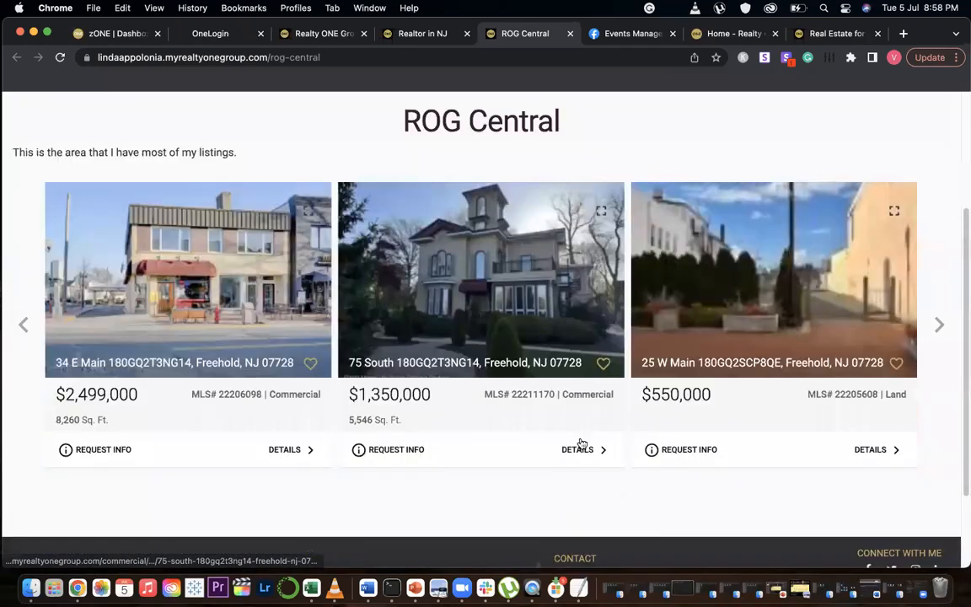
scroll(581, 444, down, 2)
scroll(353, 412, up, 4)
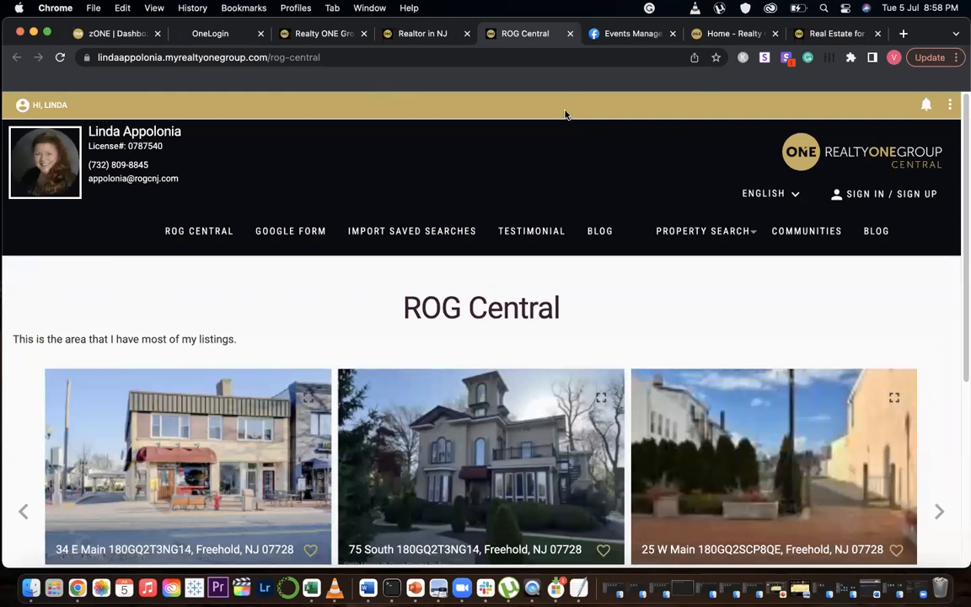
key(super+w)
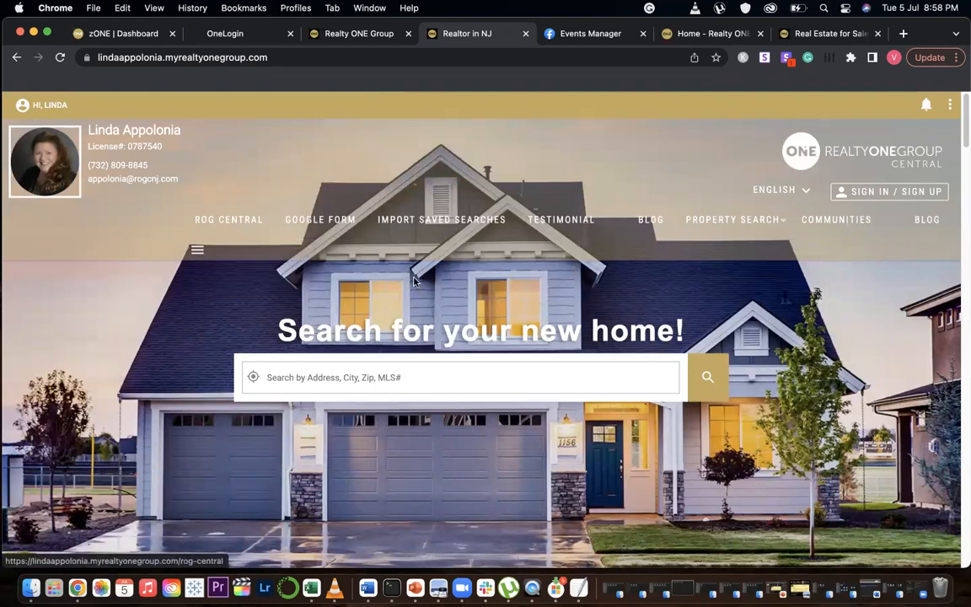
Delete the Google Form and Import Saved Searches items from the navigation menu
mouse_move(350, 236)
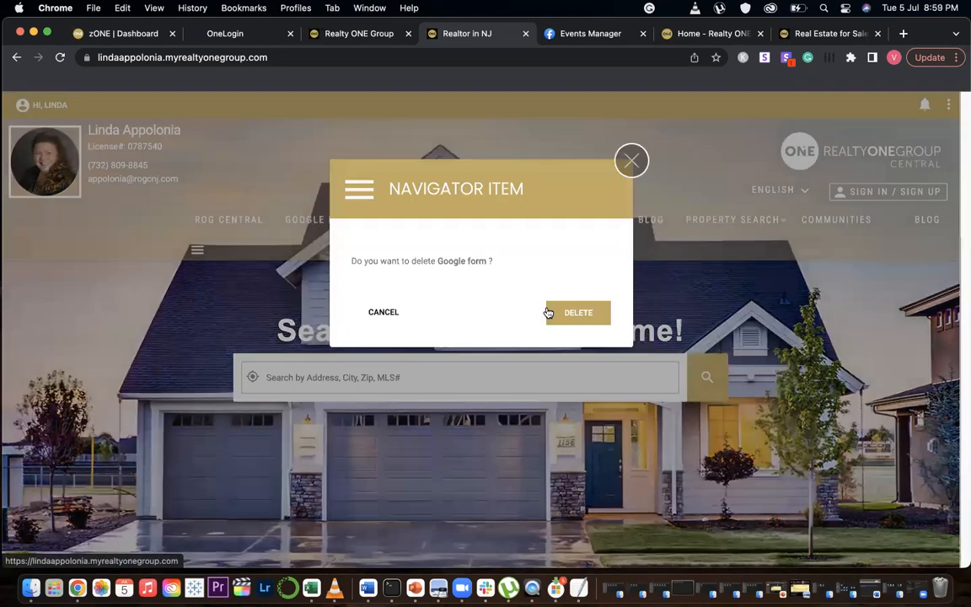
click(548, 312)
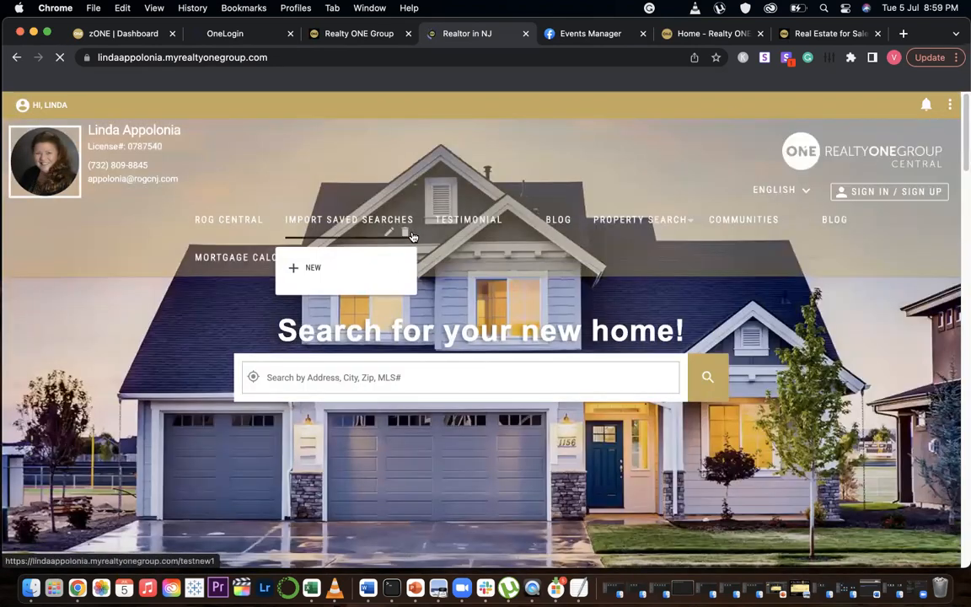
click(408, 234)
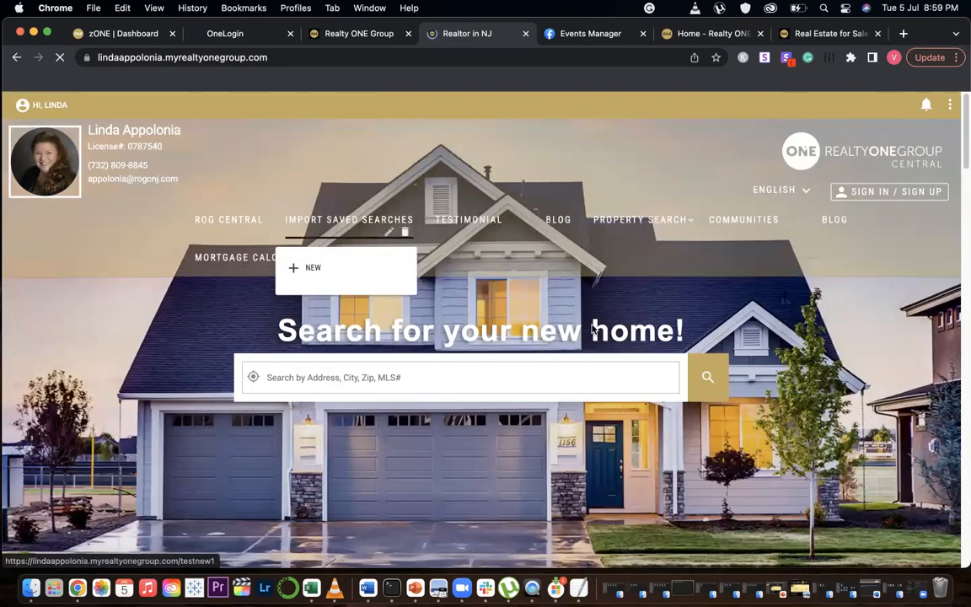
click(581, 313)
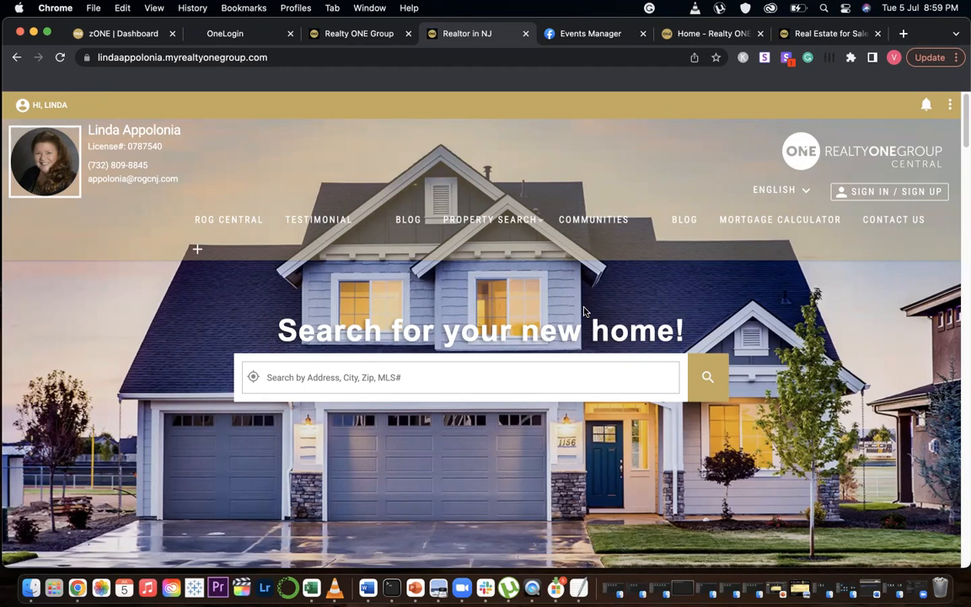
Start another navigation item labelled Other Website and switch it to link to an external address
click(195, 251)
click(384, 271)
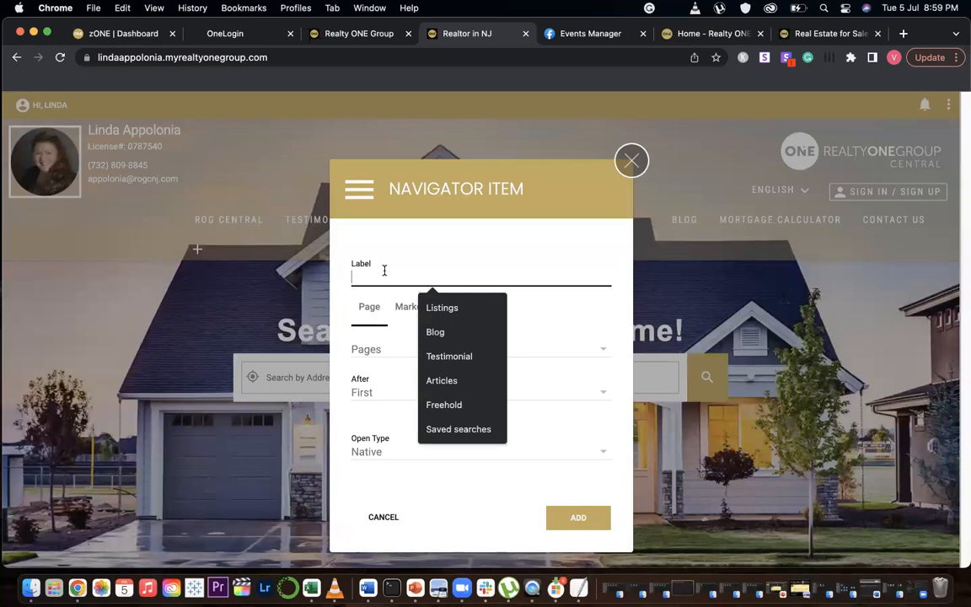
text(m)
key(BackSpace)
text(oT)
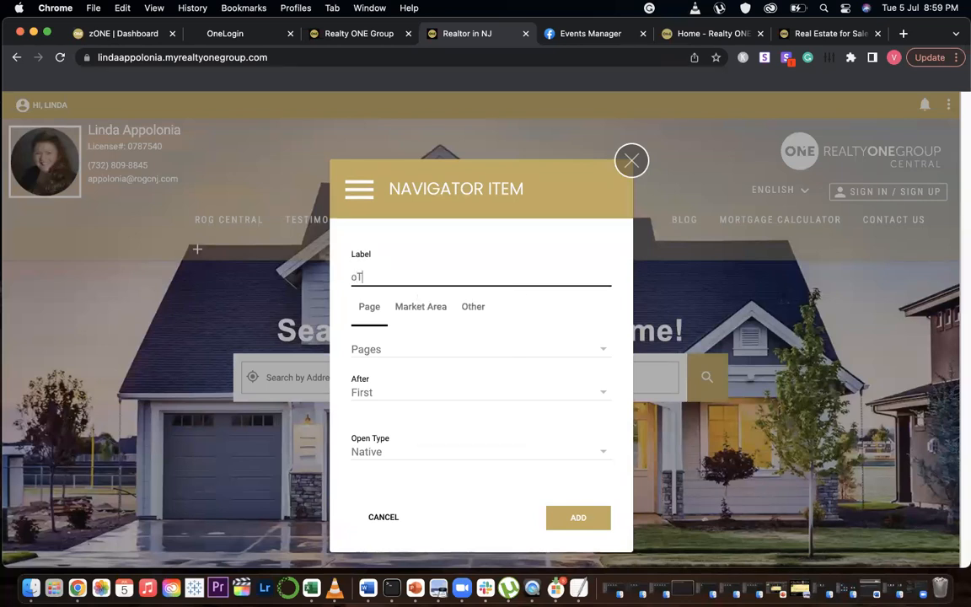
text(HE)
key(BackSpace)
key(BackSpace)
key(BackSpace)
key(BackSpace)
text(Other Website)
click(473, 308)
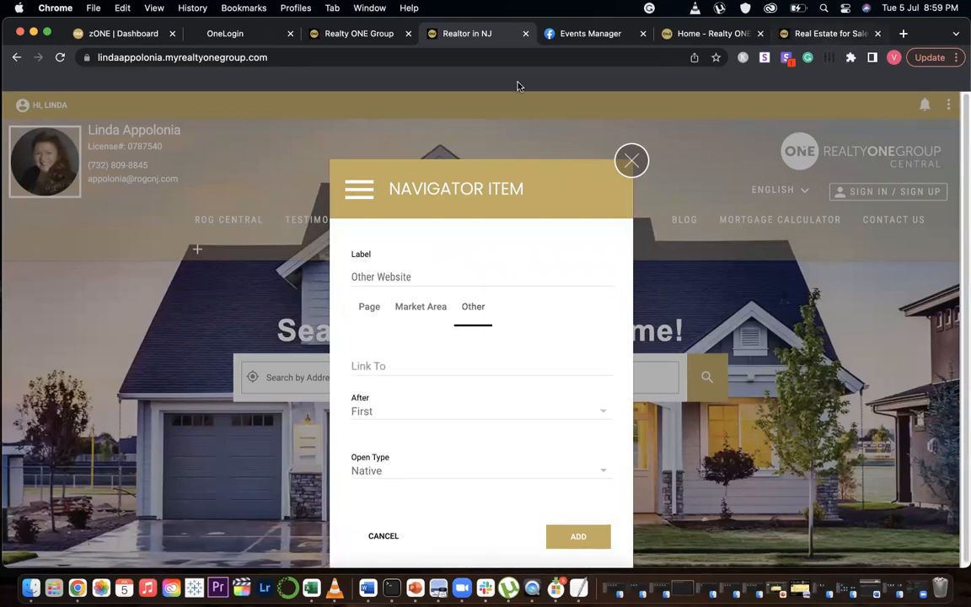
Copy the property search map URL from the search results tab and paste it as the item's link
key(super+9)
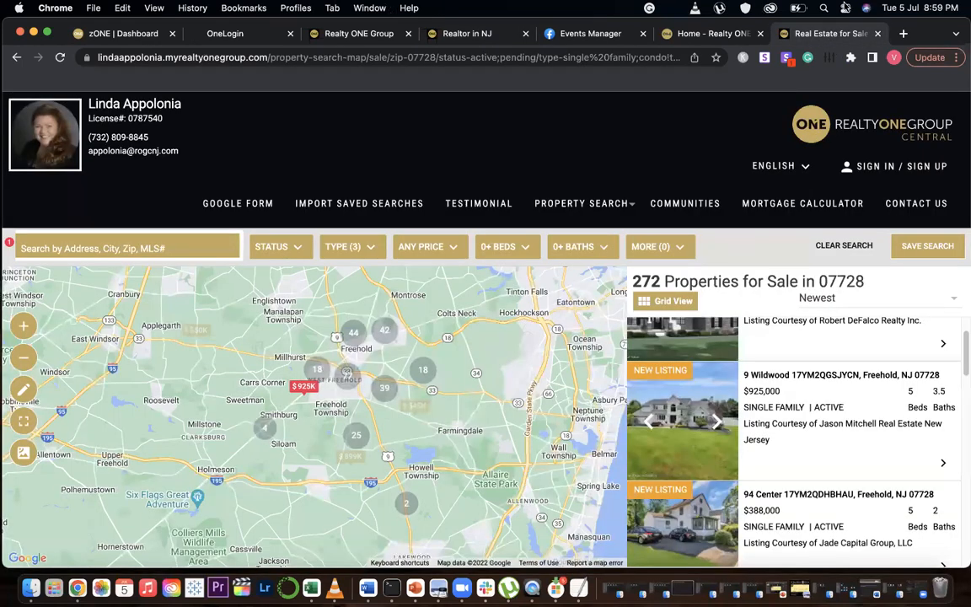
key(super+l)
key(super+w)
click(480, 35)
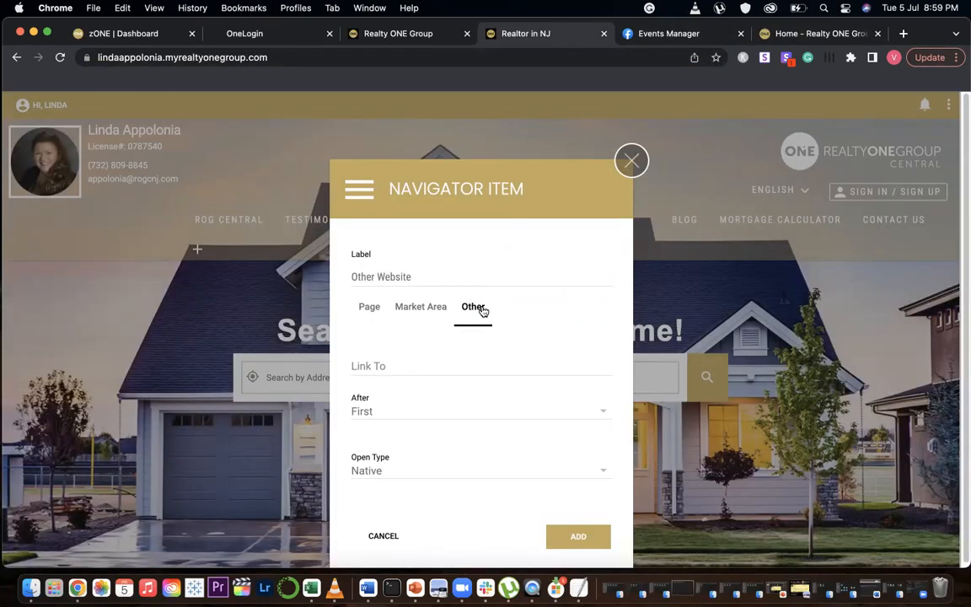
click(381, 366)
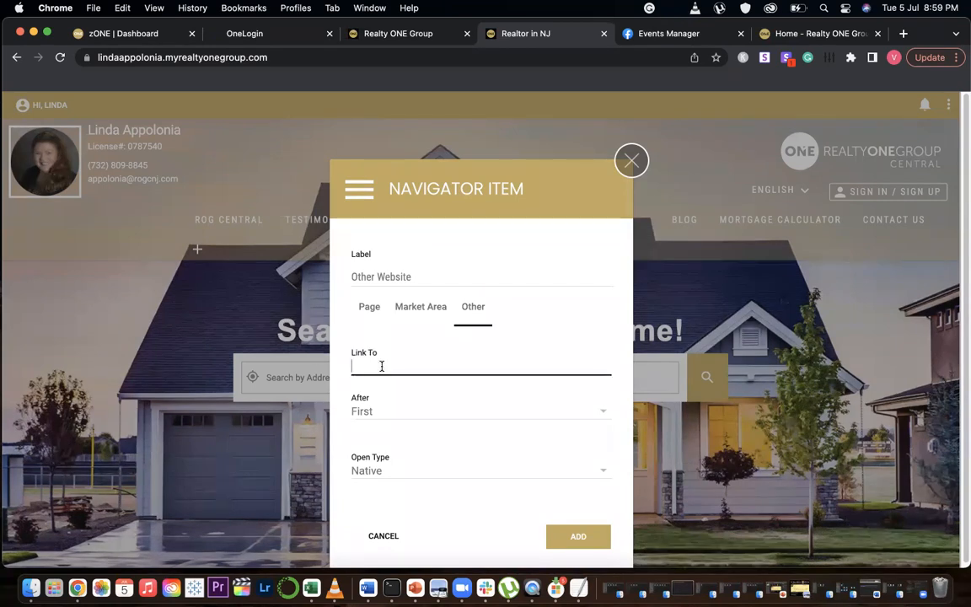
key(super+v)
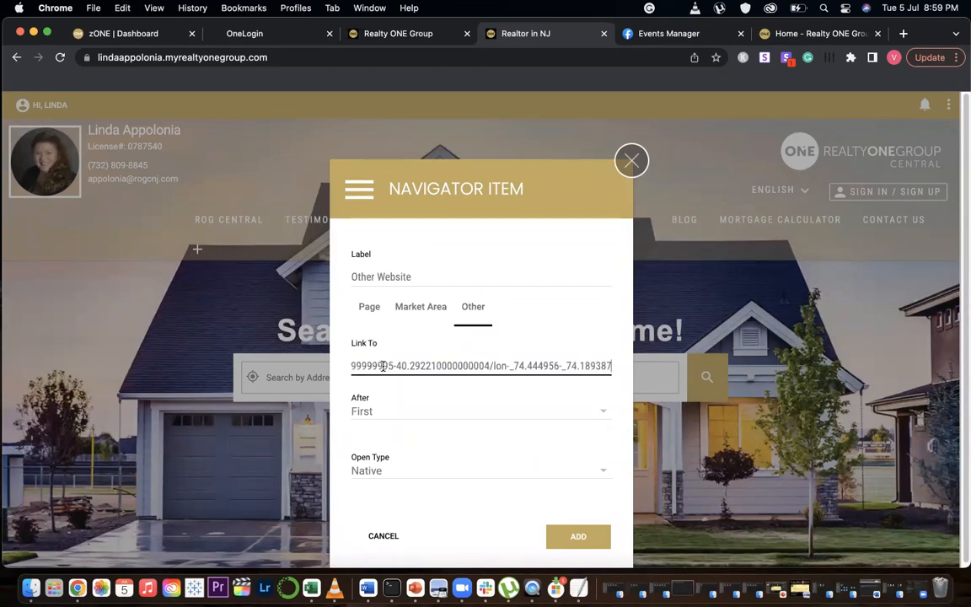
Set the item's open type to New Window, keep it after First, and add the Other Website item
click(605, 472)
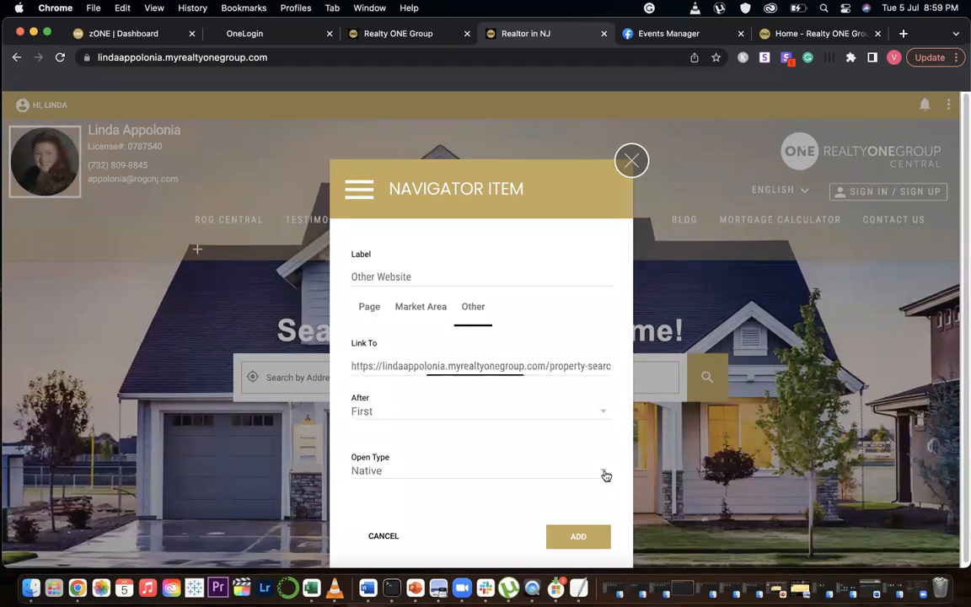
click(400, 535)
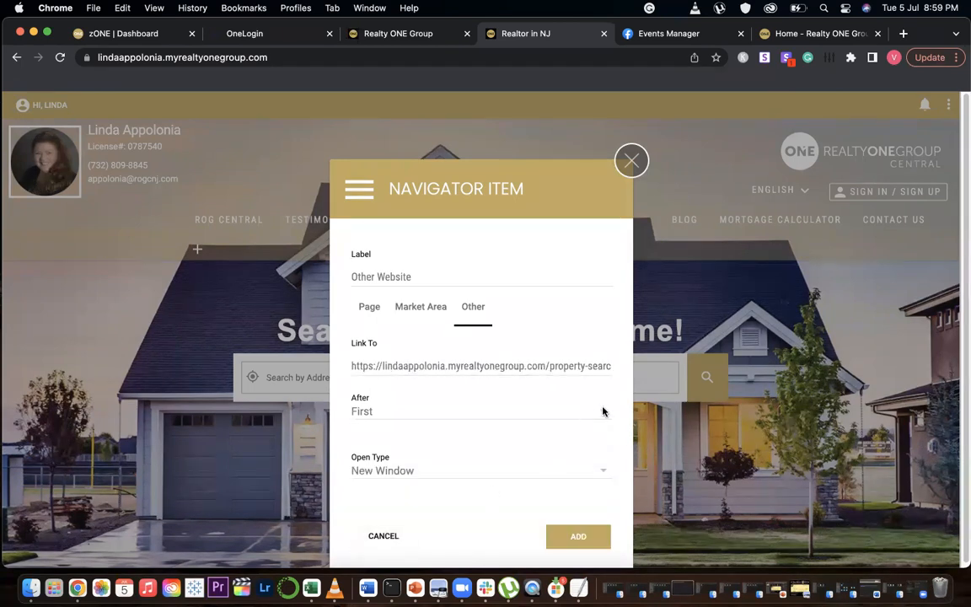
click(540, 411)
scroll(442, 472, down, 1)
scroll(472, 430, up, 1)
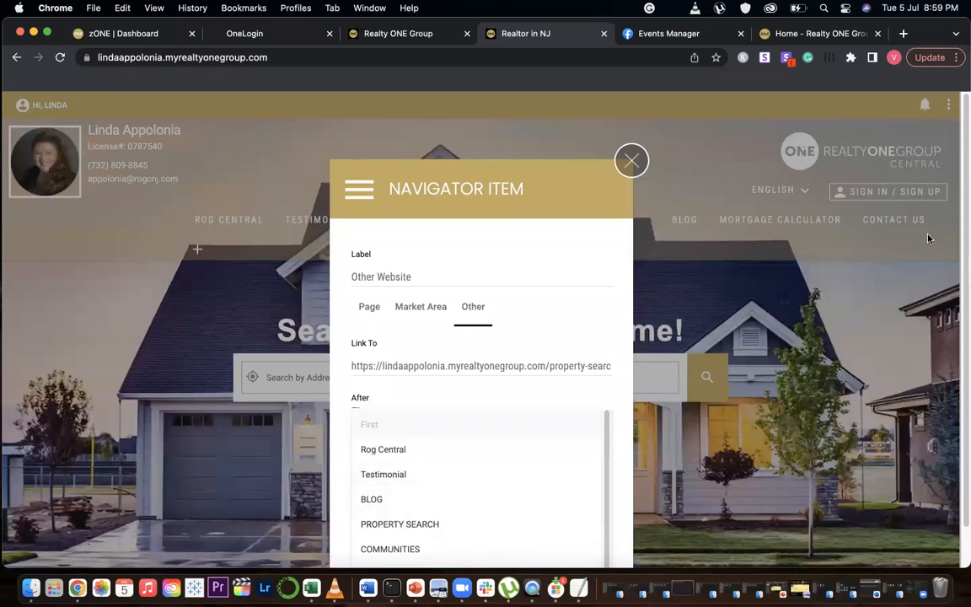
click(440, 399)
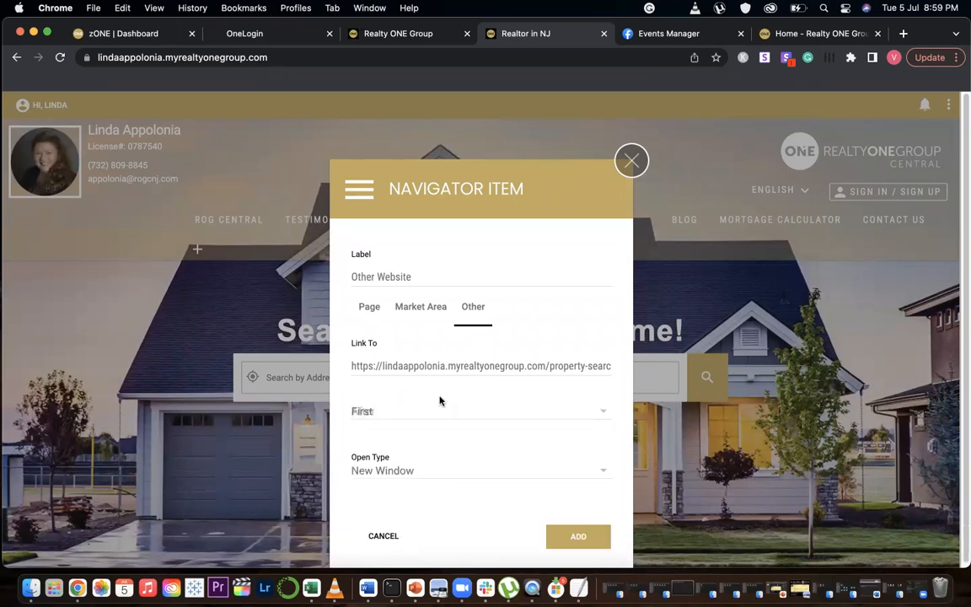
click(571, 538)
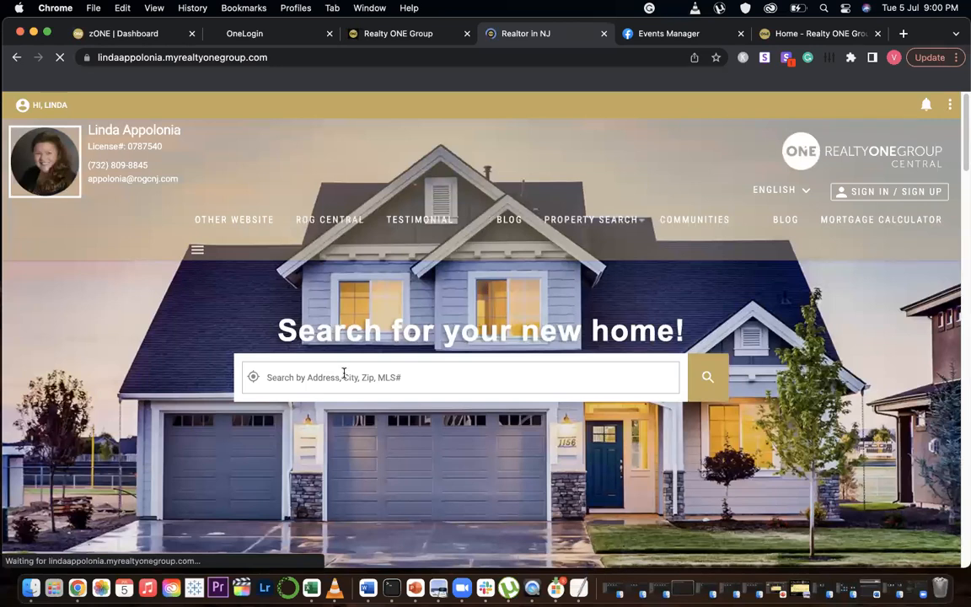
Open the Other Website menu item to check the linked property search page
mouse_move(225, 222)
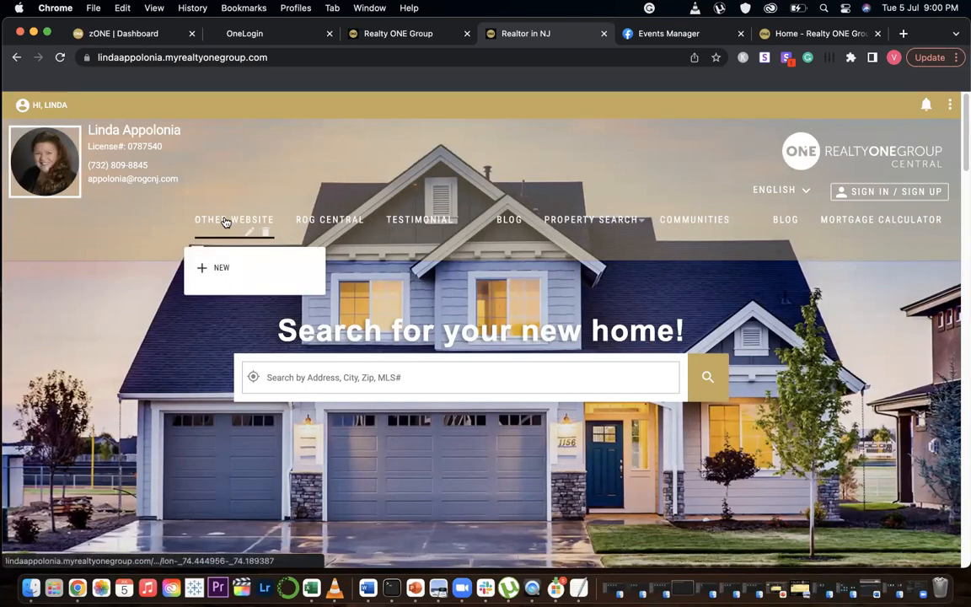
click(234, 221)
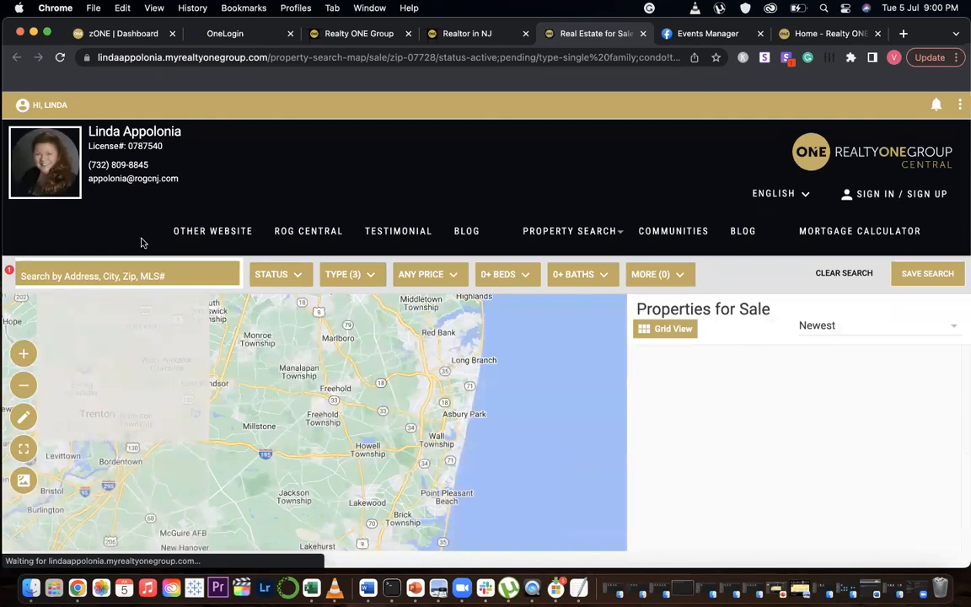
click(157, 56)
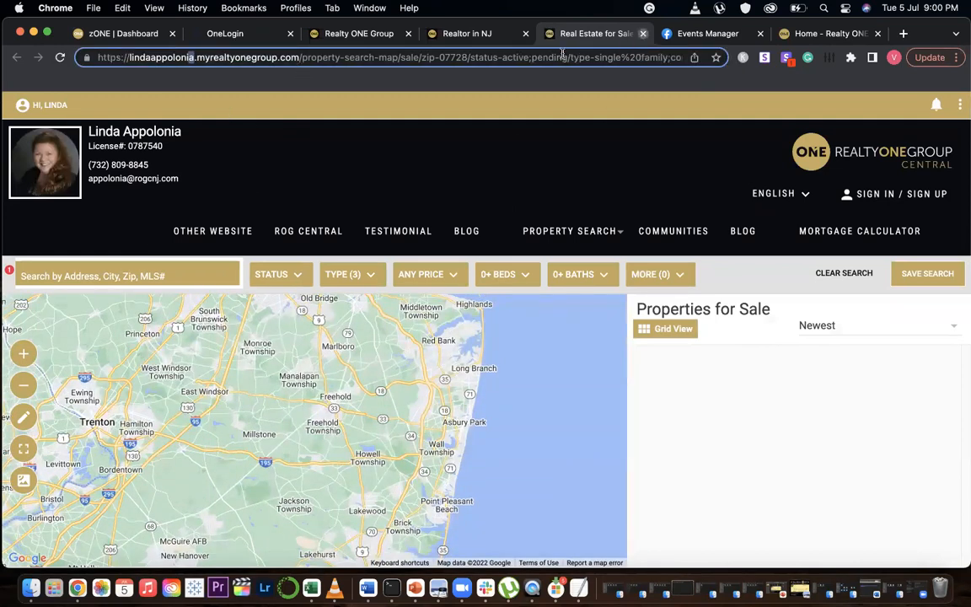
key(super+w)
mouse_move(253, 225)
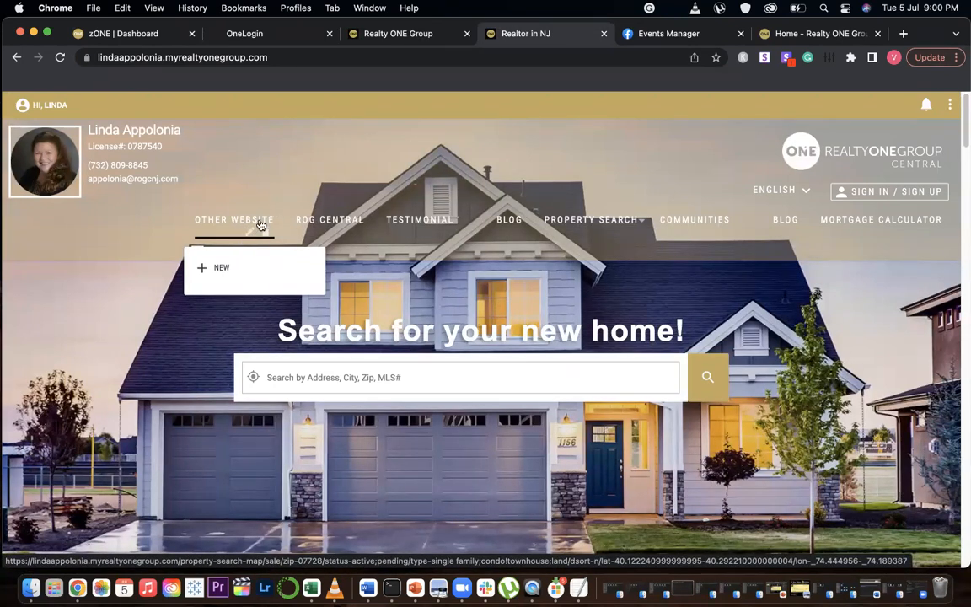
Delete the Other Website item from the navigation menu
click(239, 213)
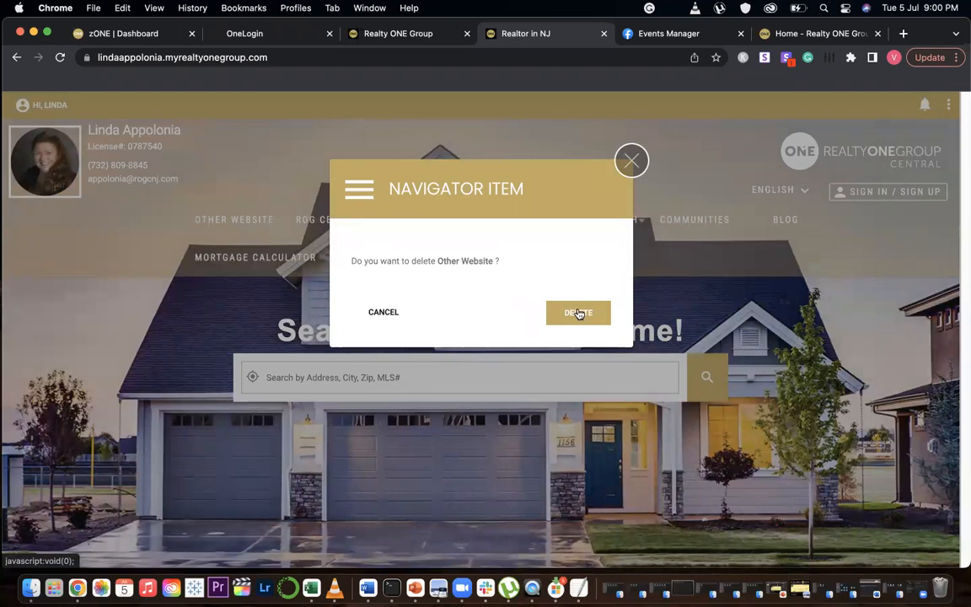
click(578, 314)
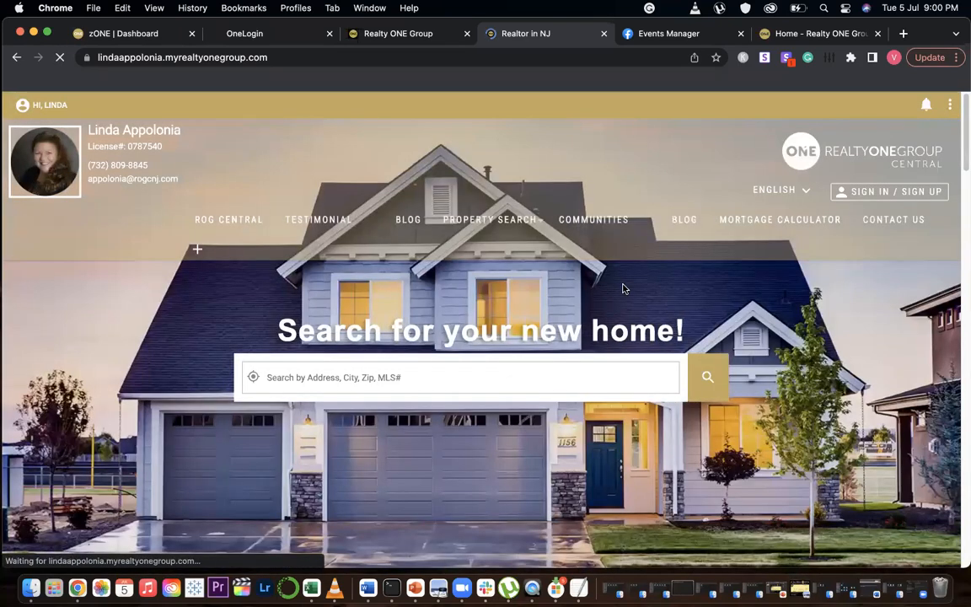
click(949, 110)
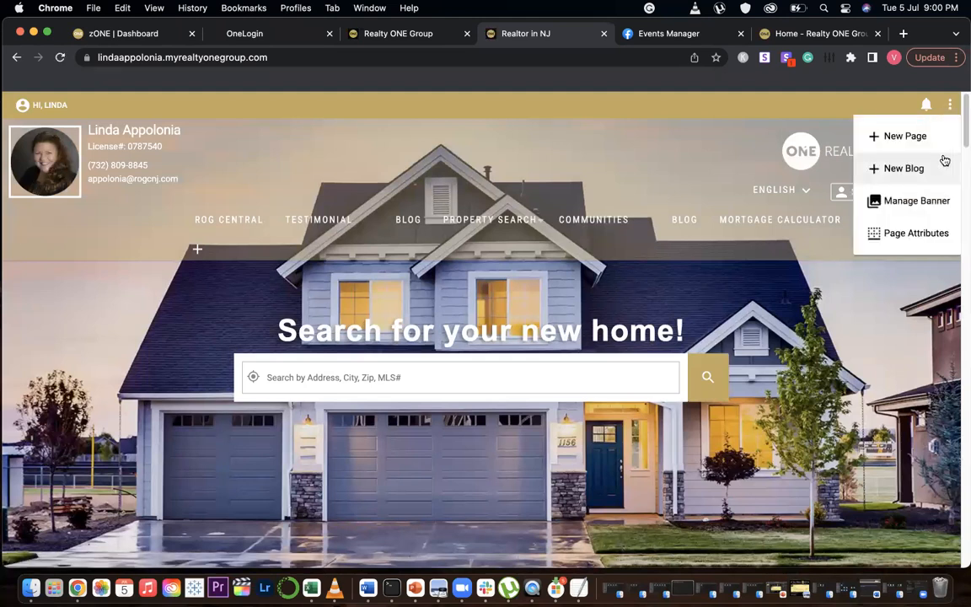
click(864, 336)
scroll(628, 139, down, 1)
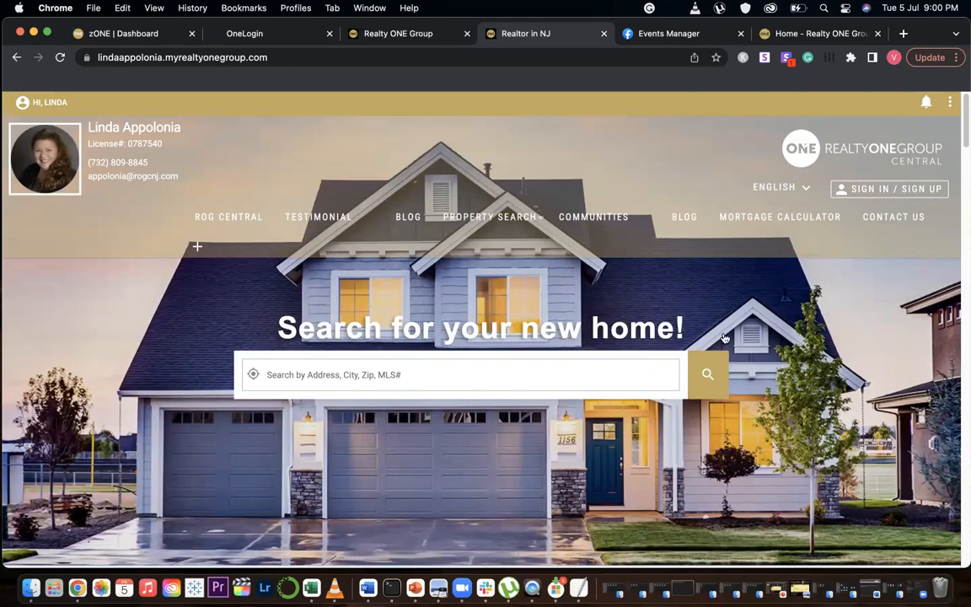
Open the banner manager and browse the banner image library before returning to the home page
click(953, 102)
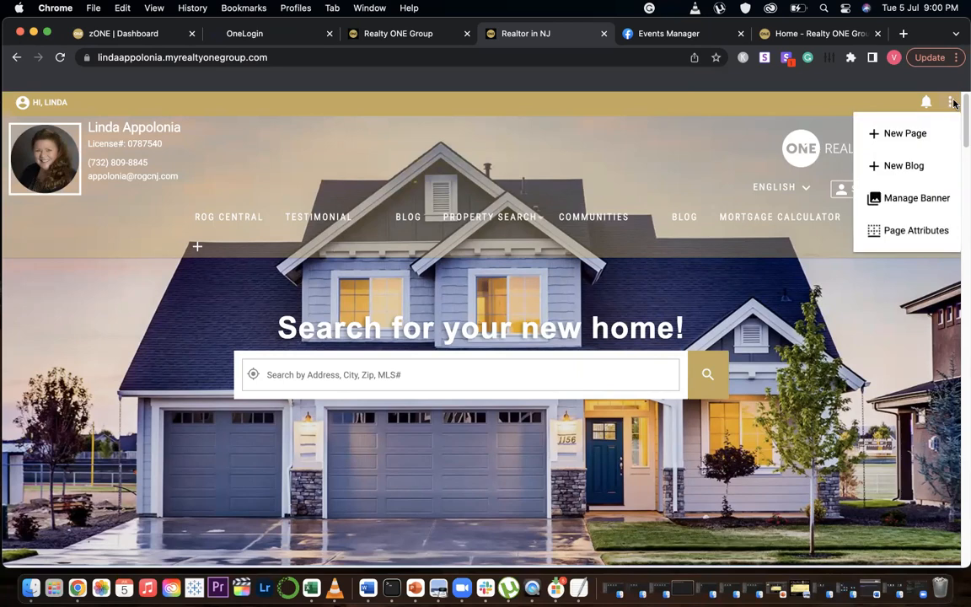
click(900, 199)
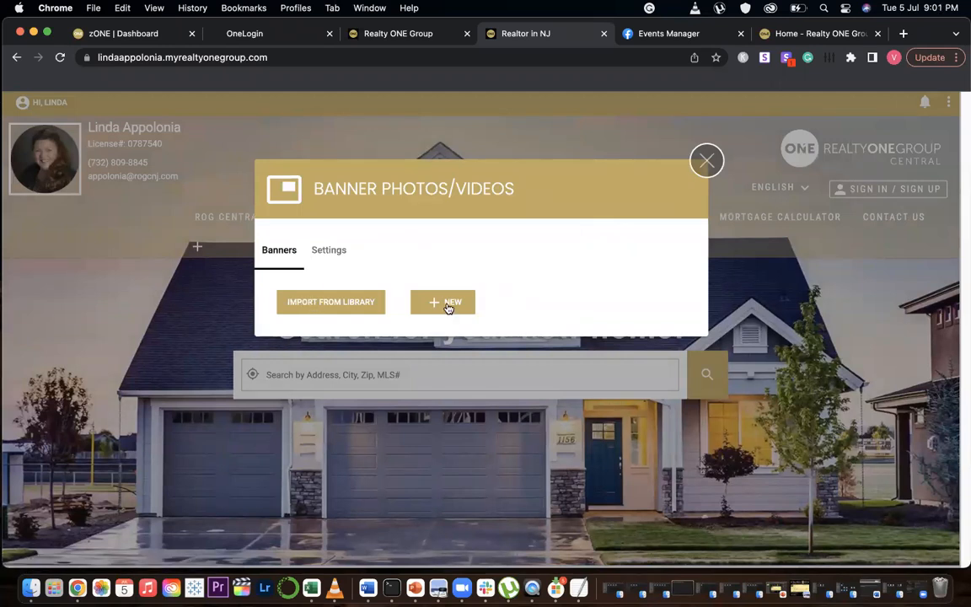
click(327, 255)
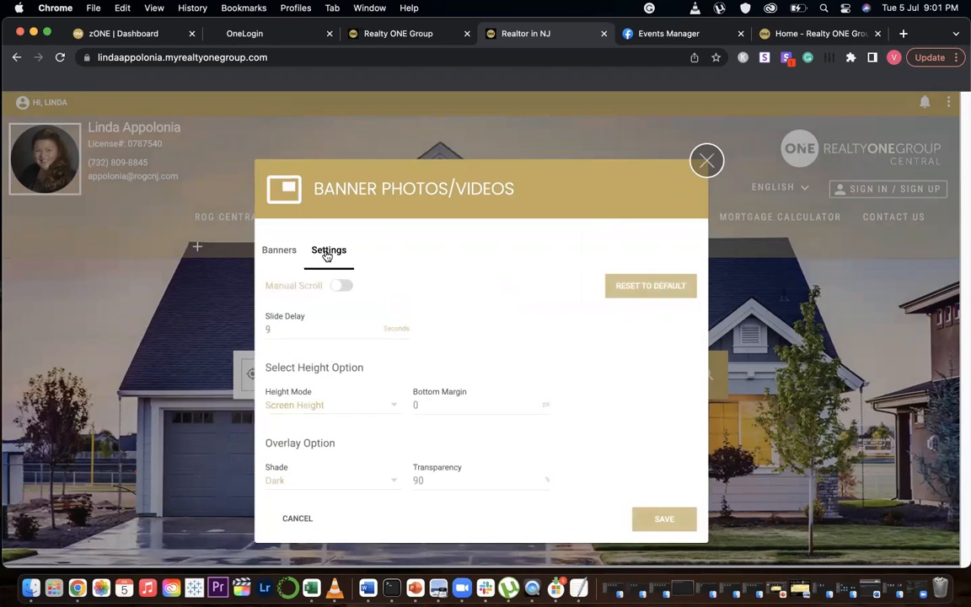
click(276, 248)
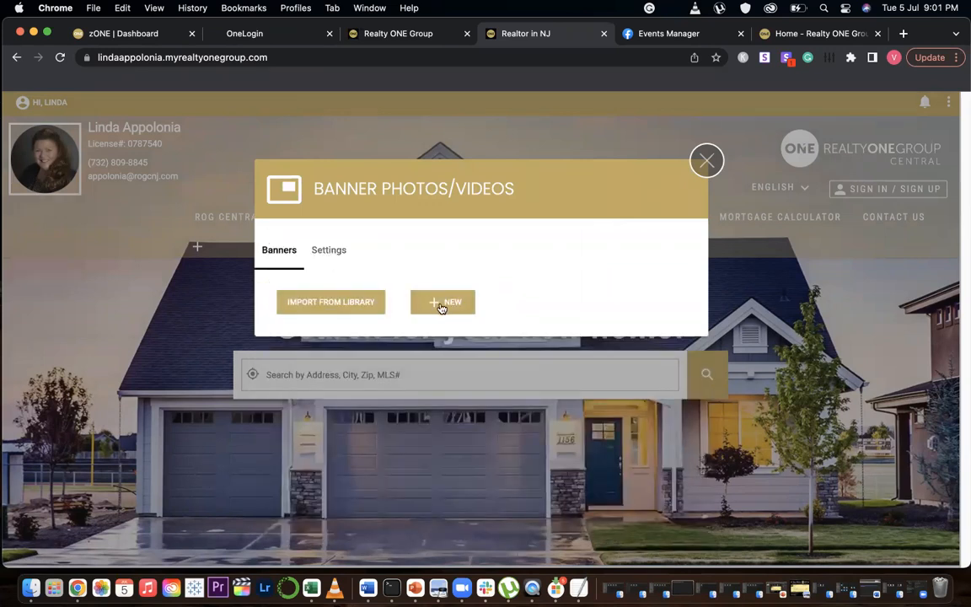
click(346, 309)
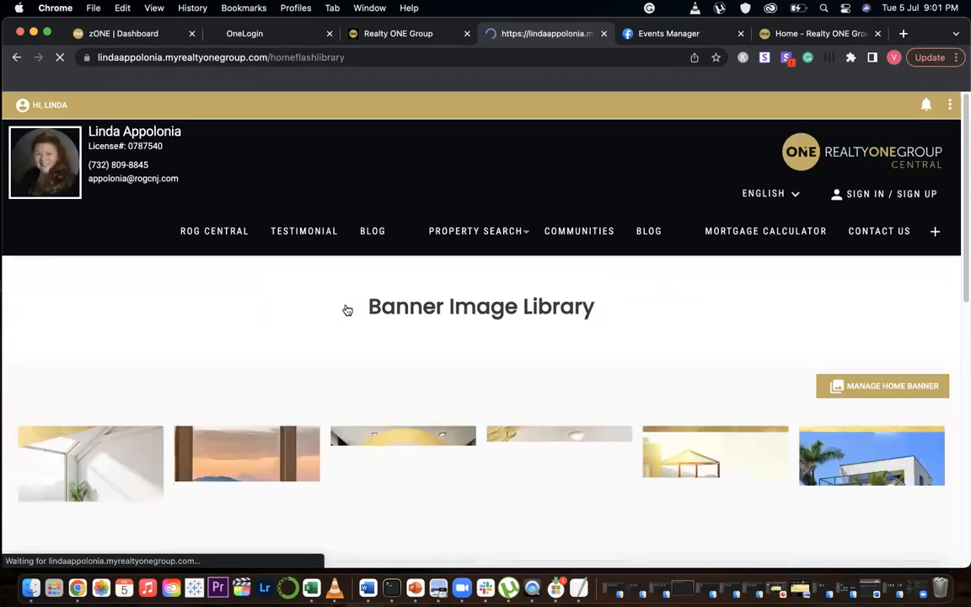
scroll(329, 346, down, 3)
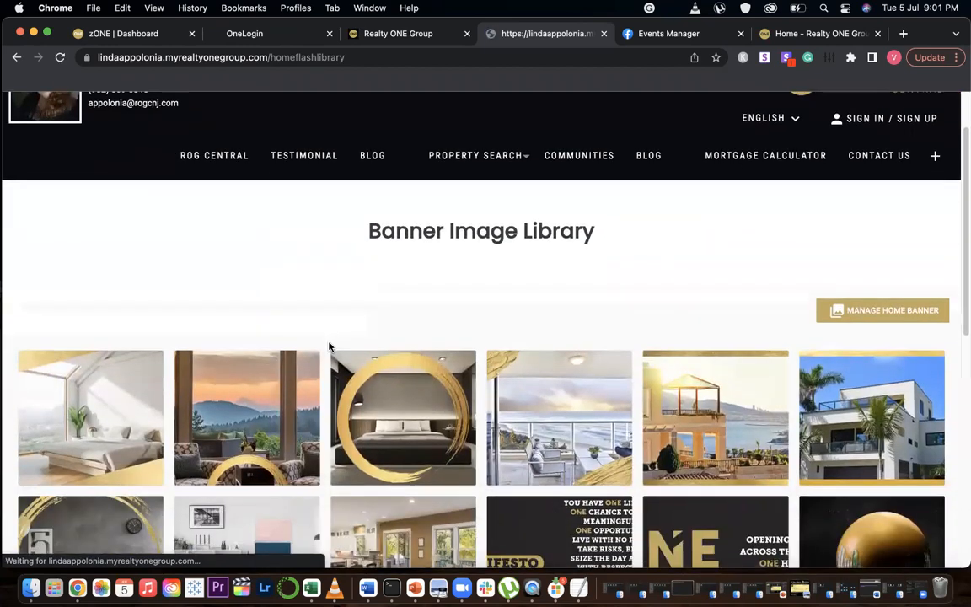
scroll(329, 346, down, 2)
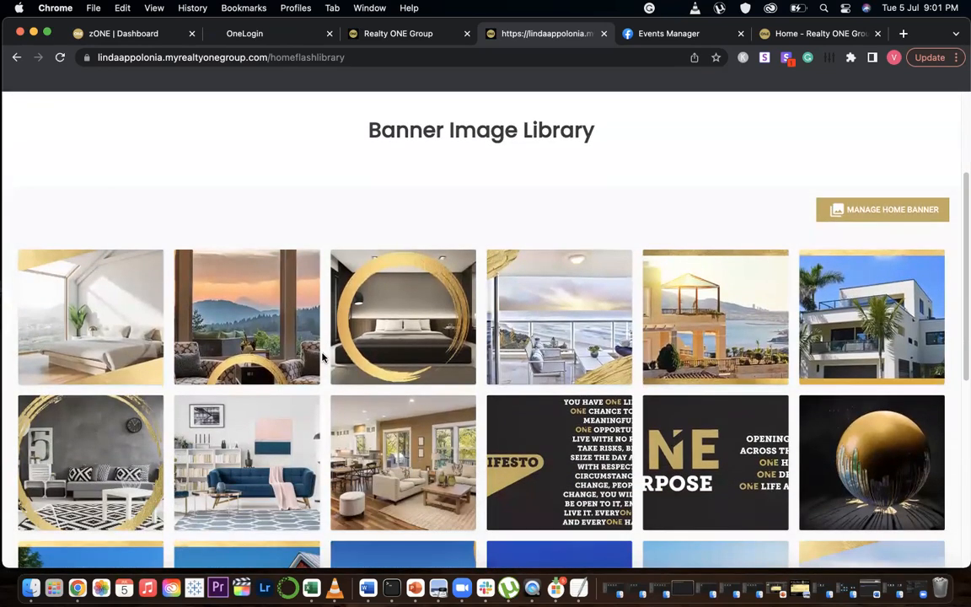
scroll(323, 358, down, 5)
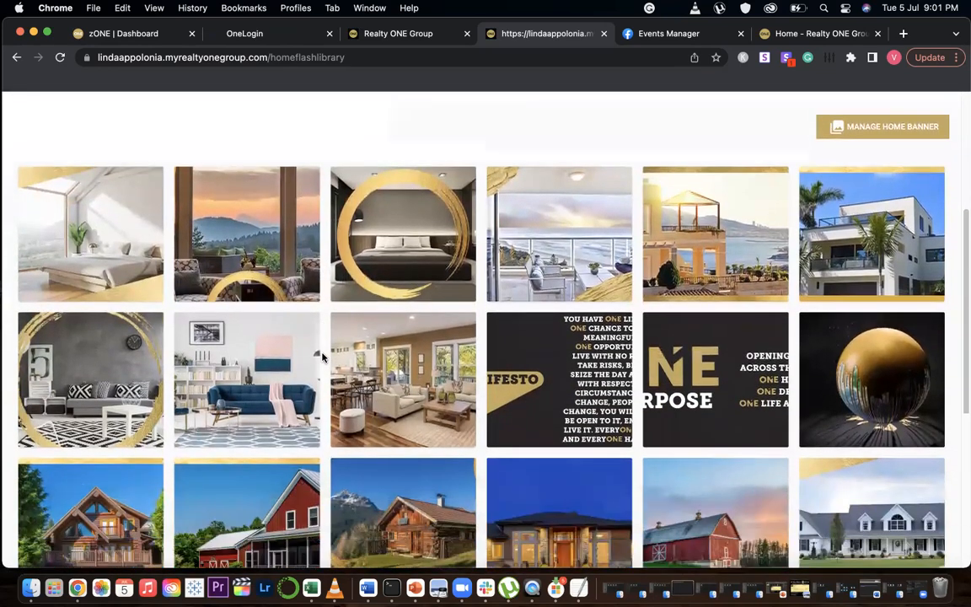
scroll(7, 97, up, 10)
click(17, 58)
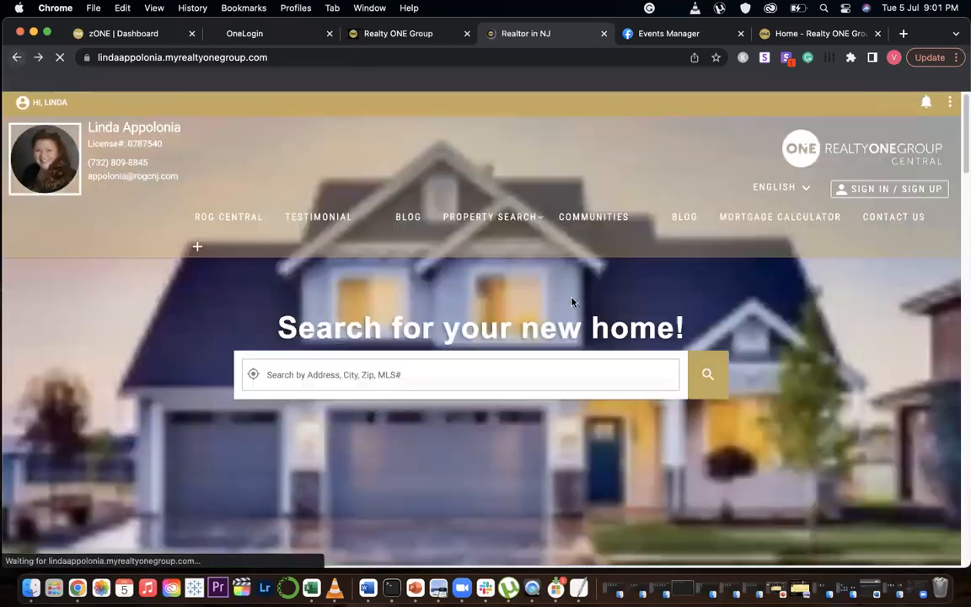
Start a new banner and open its image file browser without choosing a file
click(946, 100)
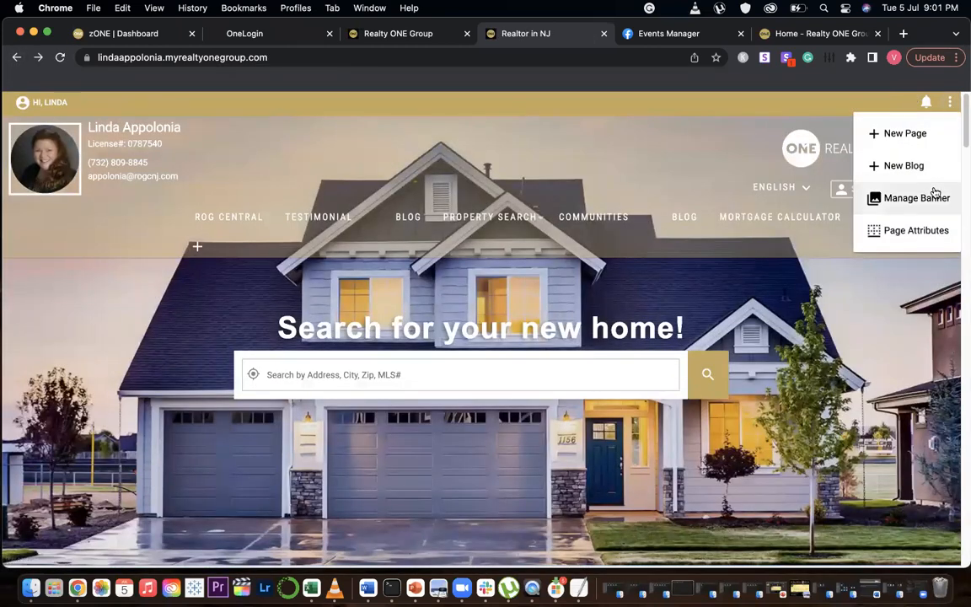
click(919, 199)
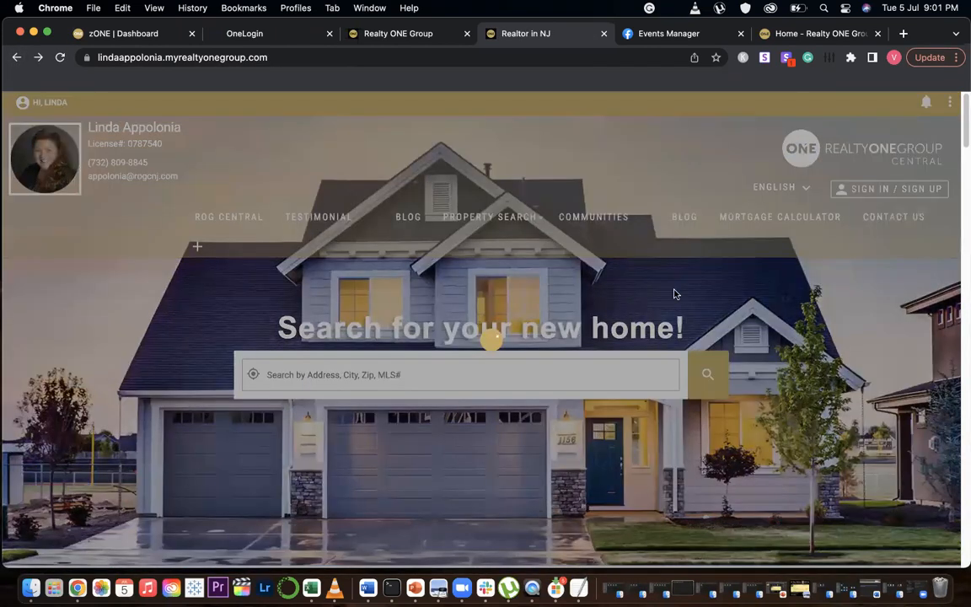
click(424, 306)
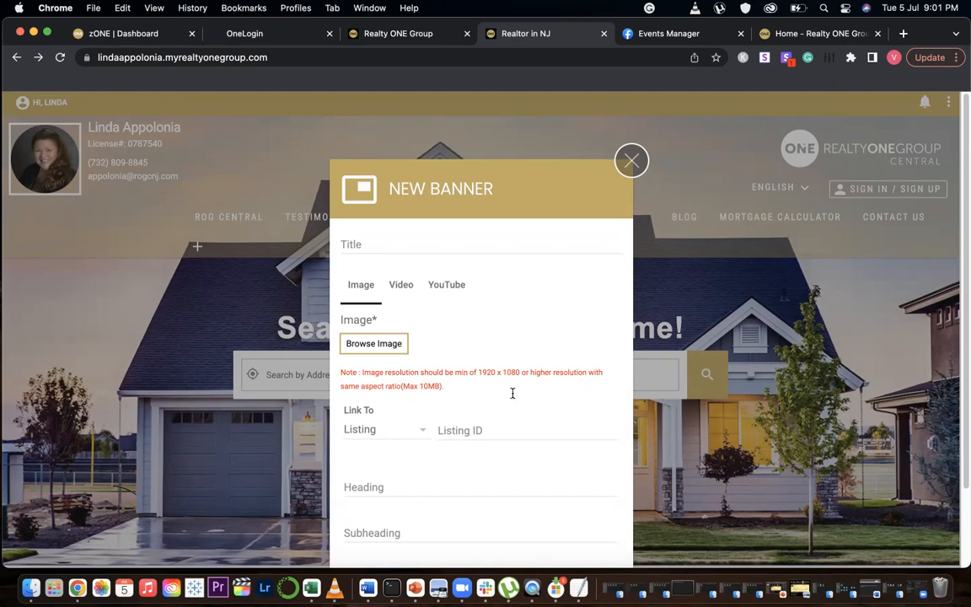
click(365, 244)
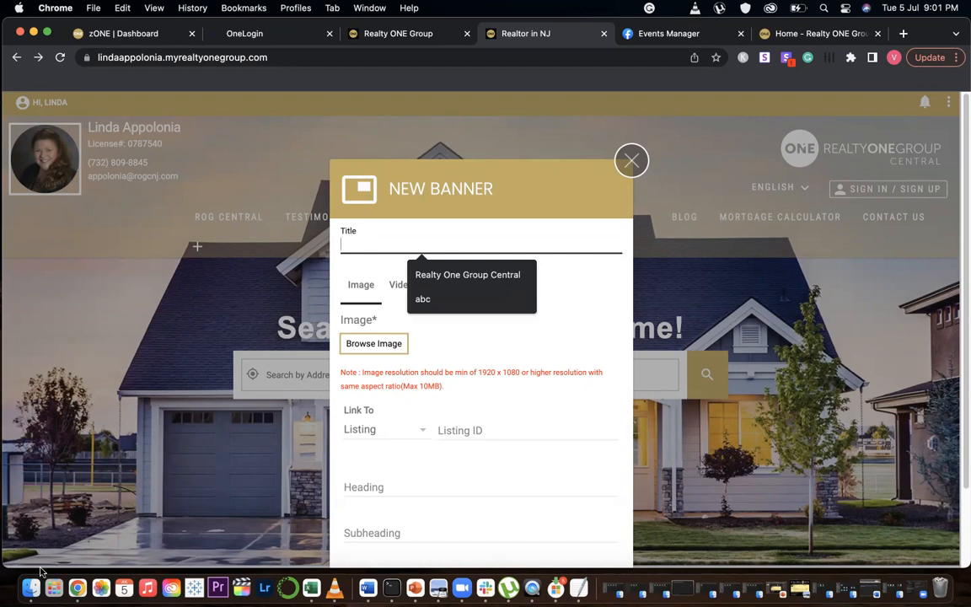
click(470, 341)
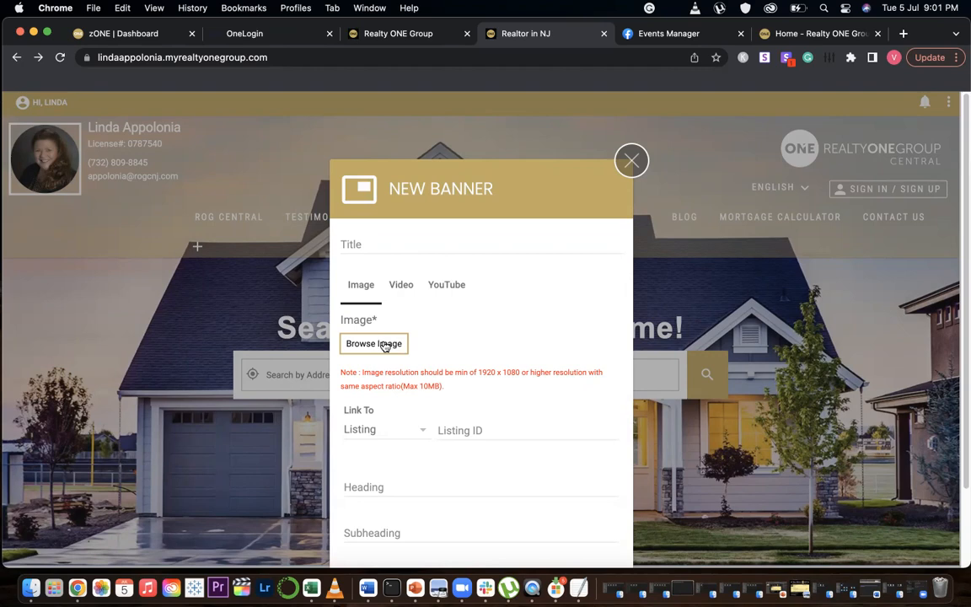
click(385, 345)
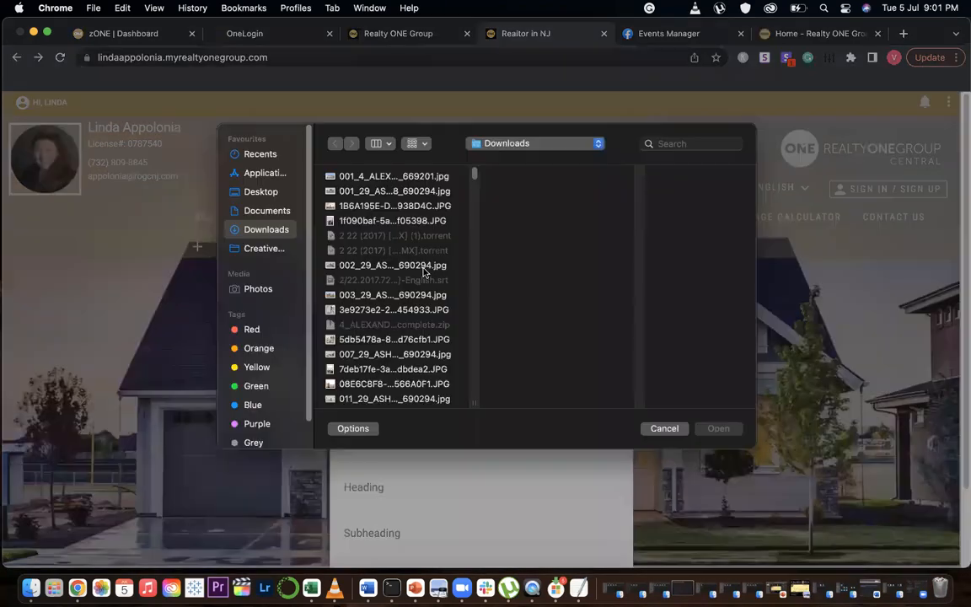
click(658, 434)
Try the new banner's Image, Video and YouTube types, setting the link to URL
scroll(545, 410, down, 2)
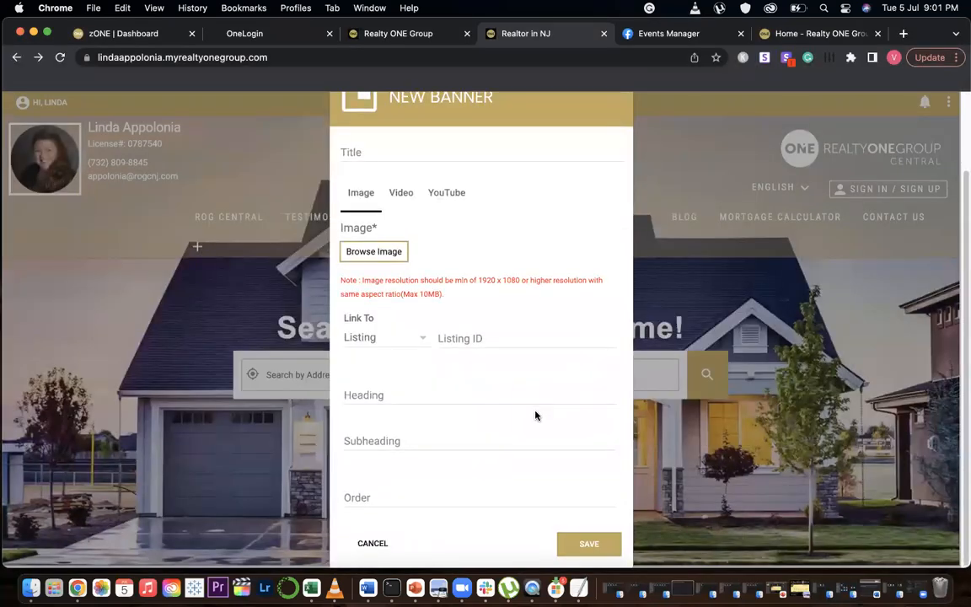
click(408, 338)
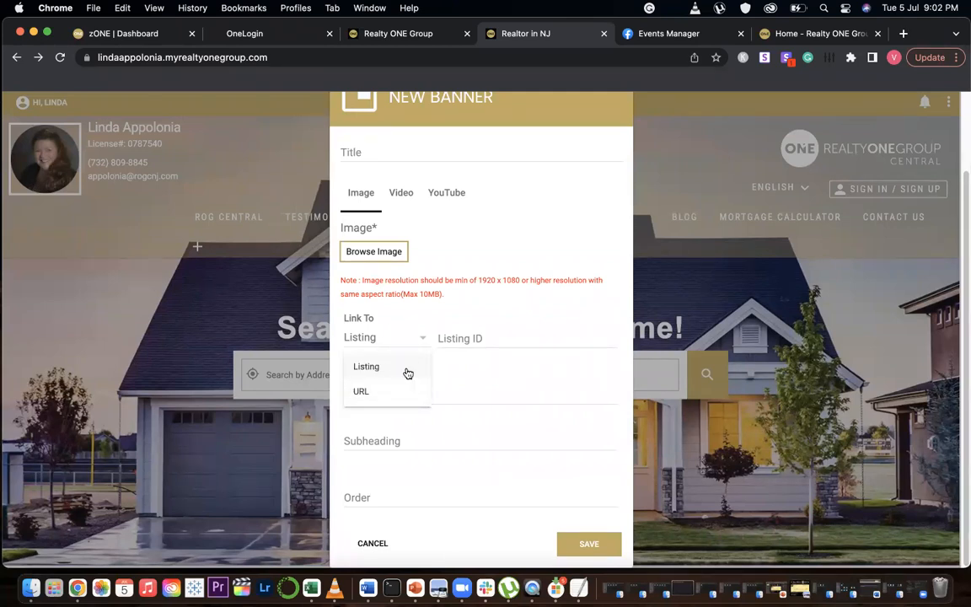
click(389, 391)
click(485, 341)
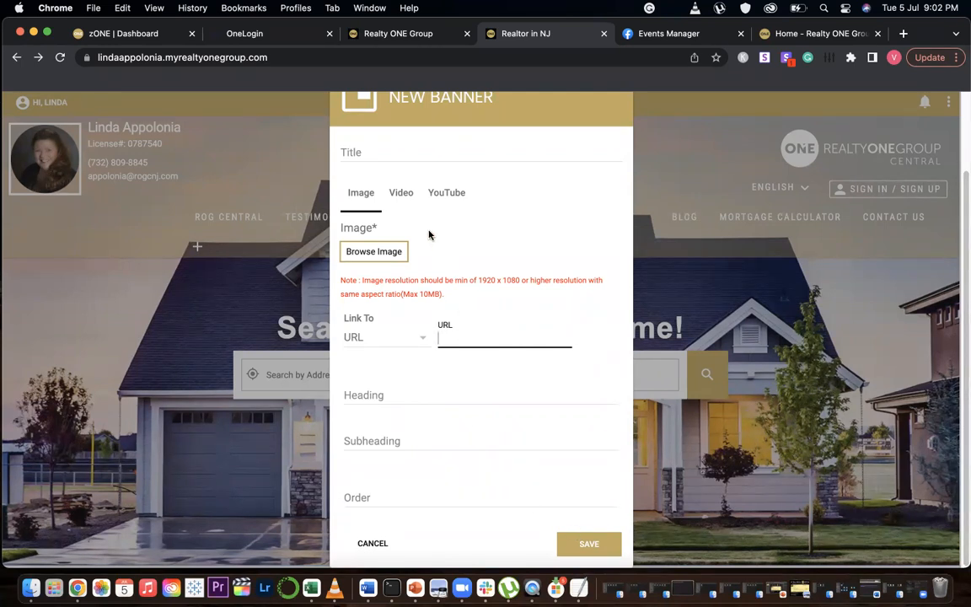
click(401, 193)
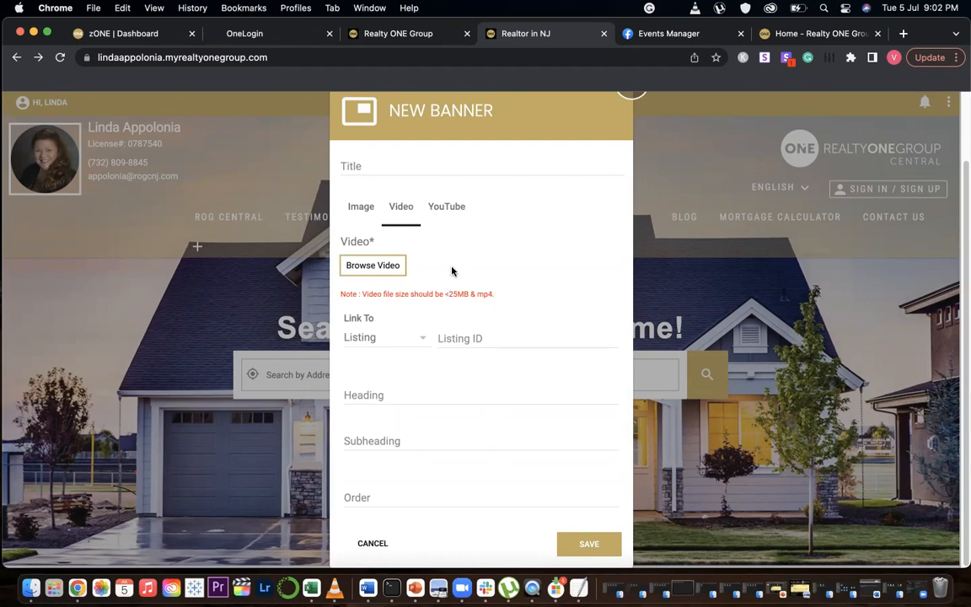
click(419, 339)
click(376, 392)
click(468, 336)
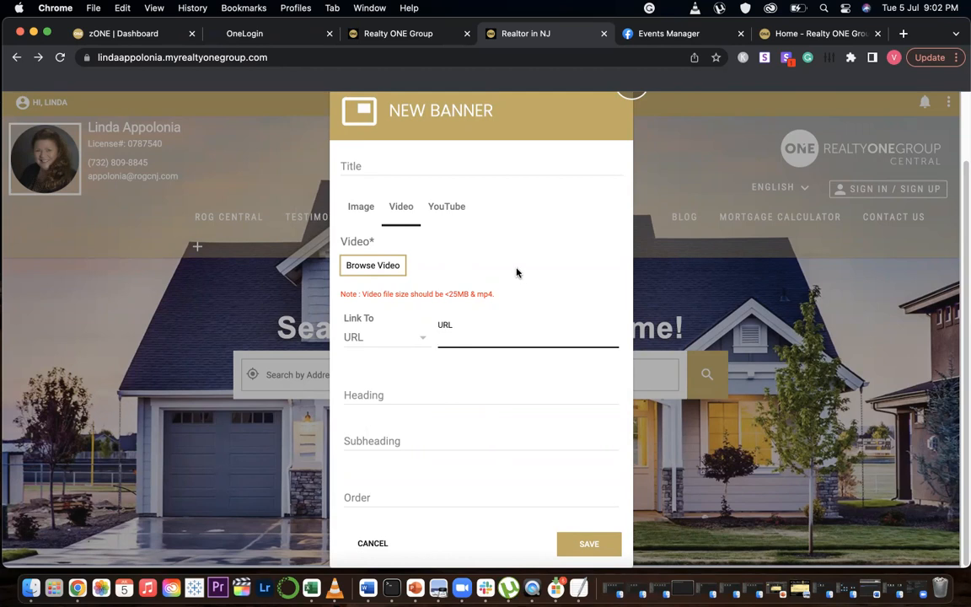
click(451, 208)
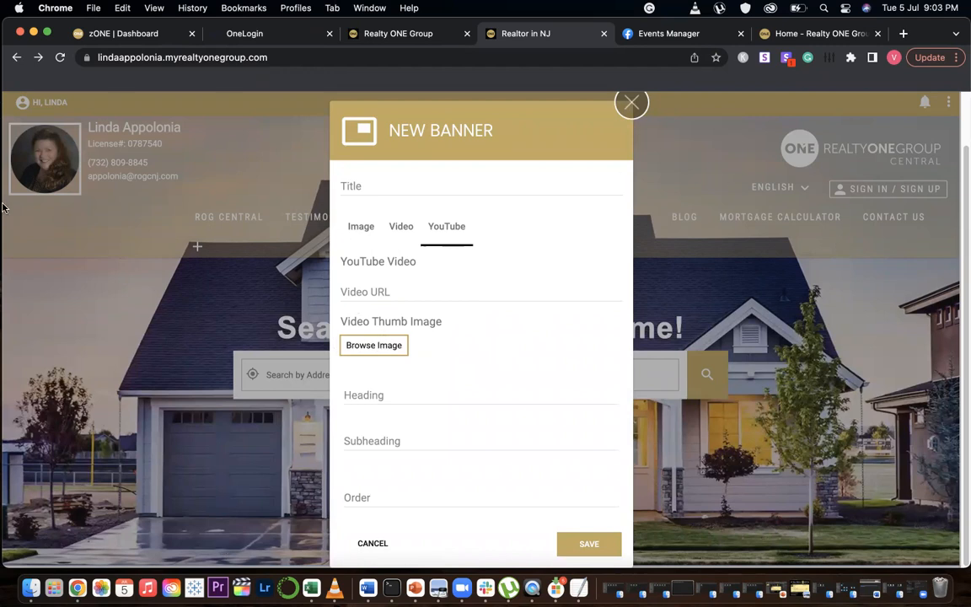
Open central.myrealtyonegroup.com in a new tab and review the office websites before returning to the agent site
click(902, 33)
text(centr)
key(Return)
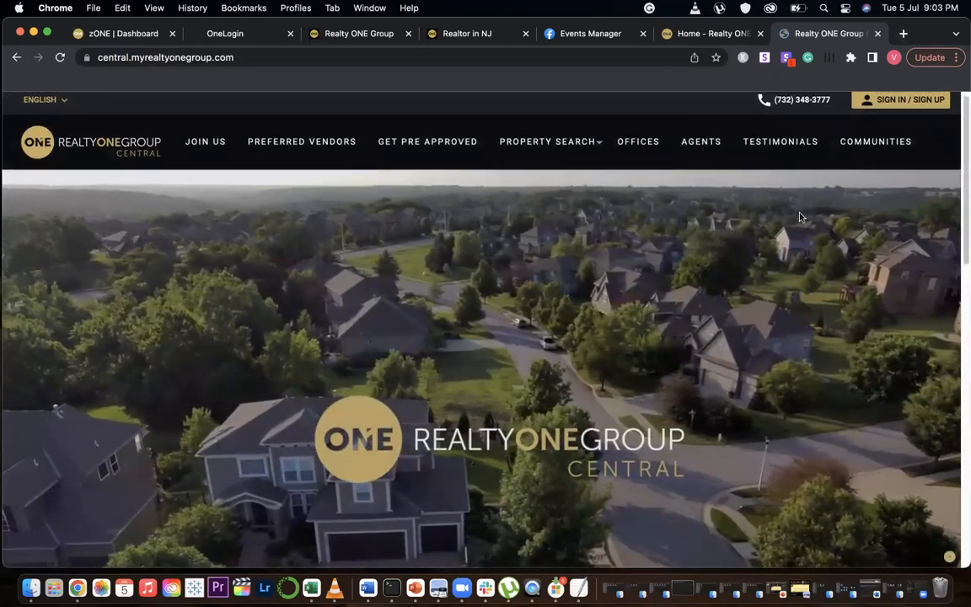
scroll(801, 217, down, 1)
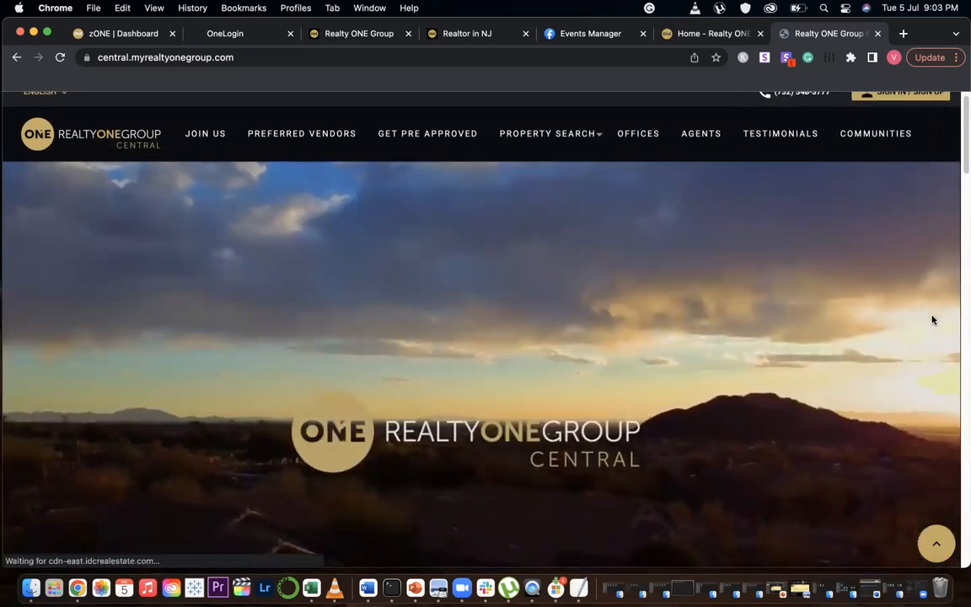
scroll(933, 320, down, 1)
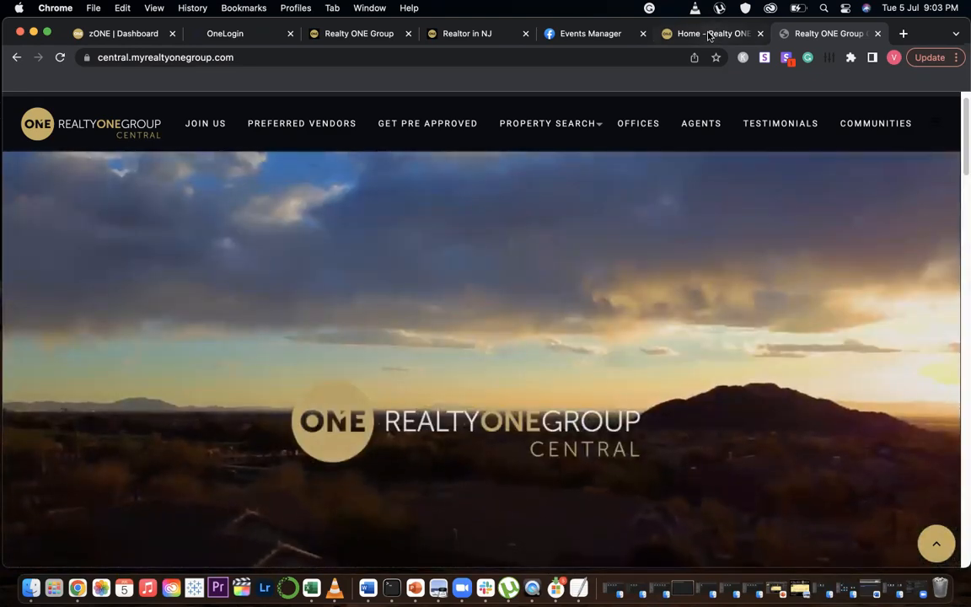
click(708, 34)
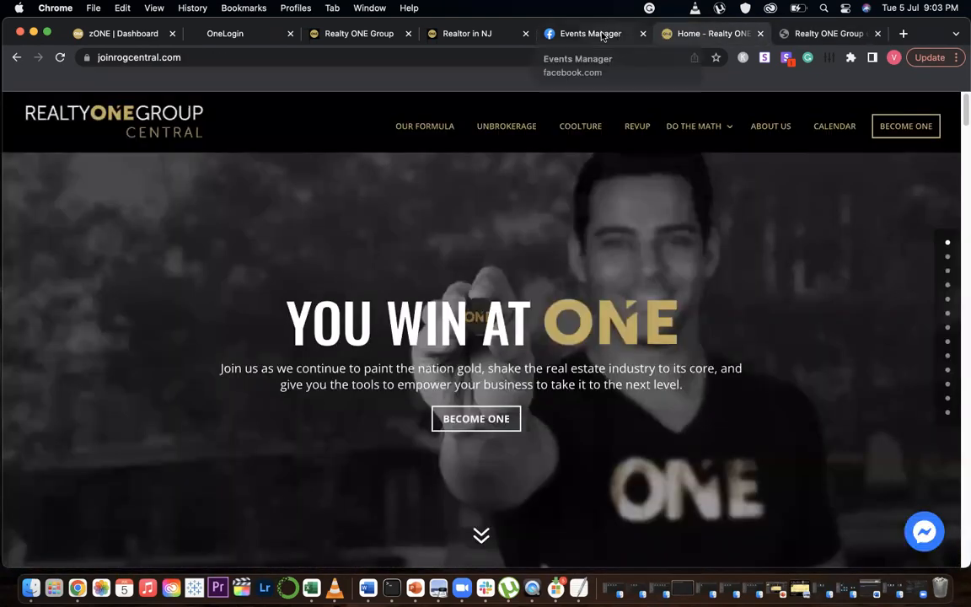
click(402, 36)
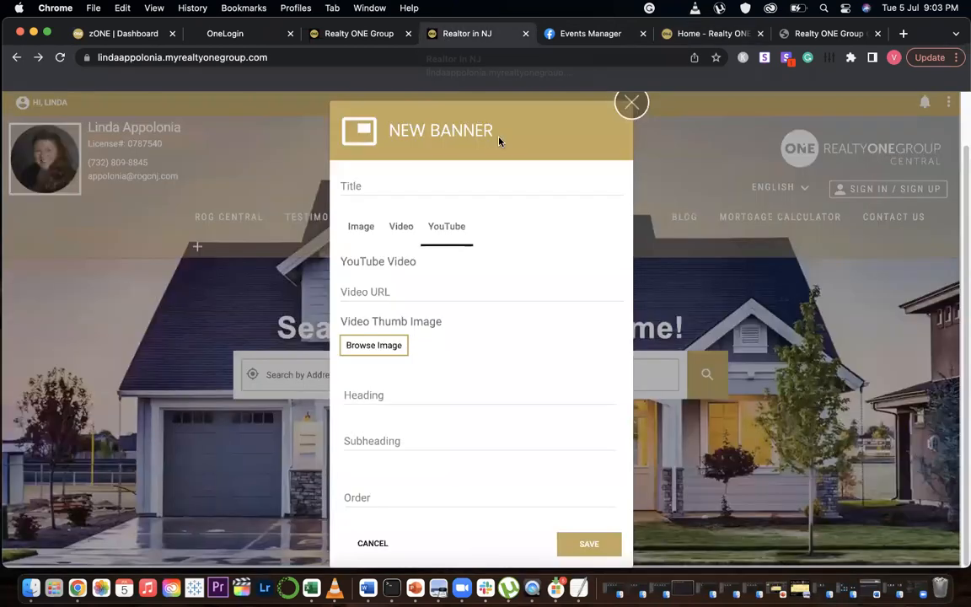
Close the new banner form and open the banner slideshow settings
click(631, 102)
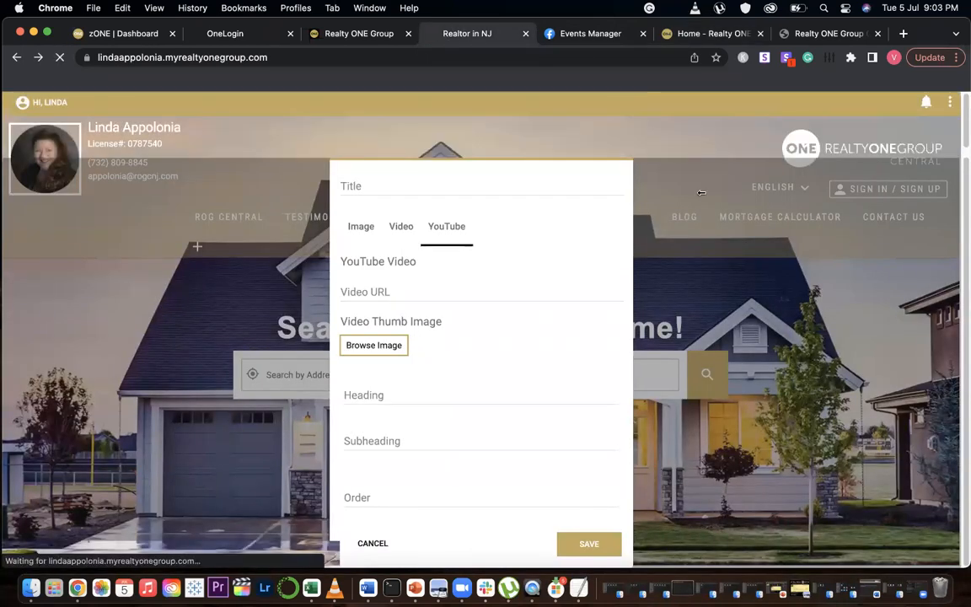
click(950, 103)
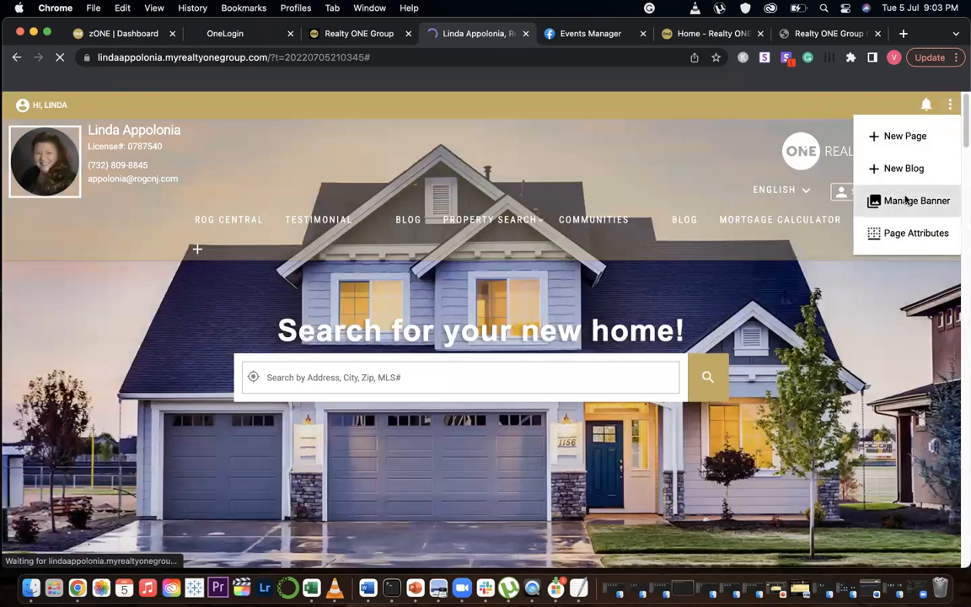
click(907, 200)
click(337, 251)
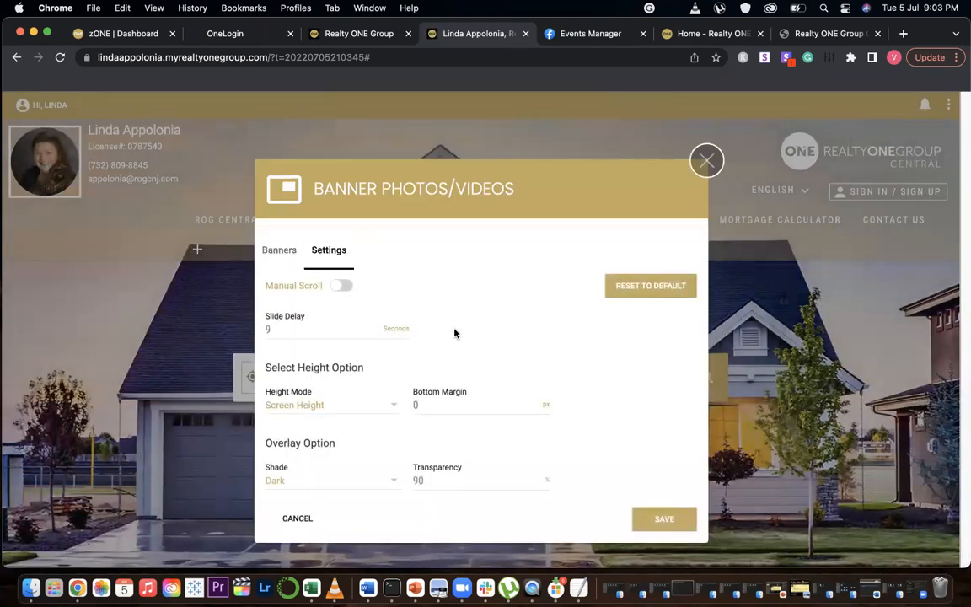
Try different slide delay values, re-enter 9 seconds, and close the banner dialog
click(333, 332)
key(BackSpace)
text(15)
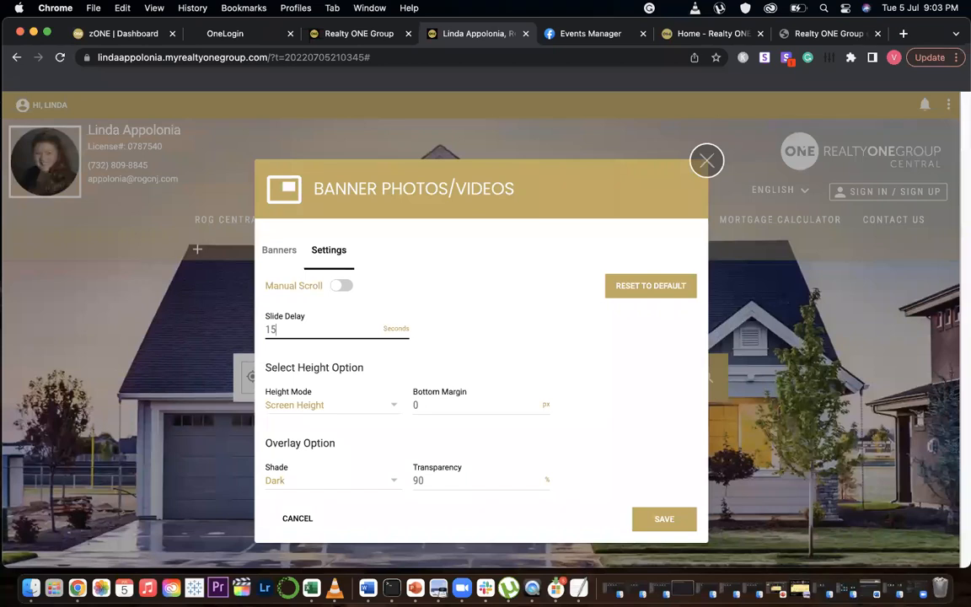
key(BackSpace)
key(BackSpace)
text(5)
key(BackSpace)
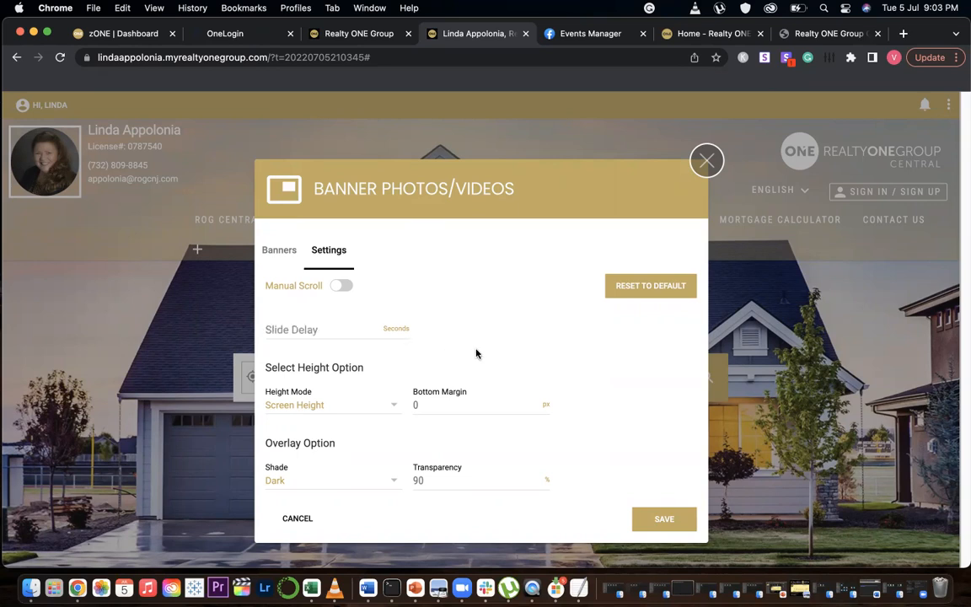
text(9)
click(567, 389)
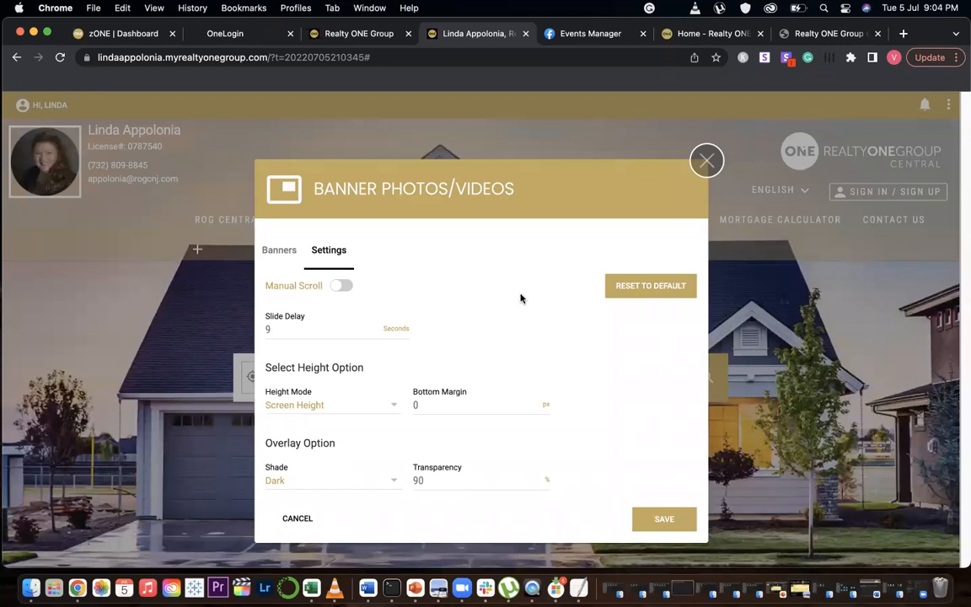
click(273, 253)
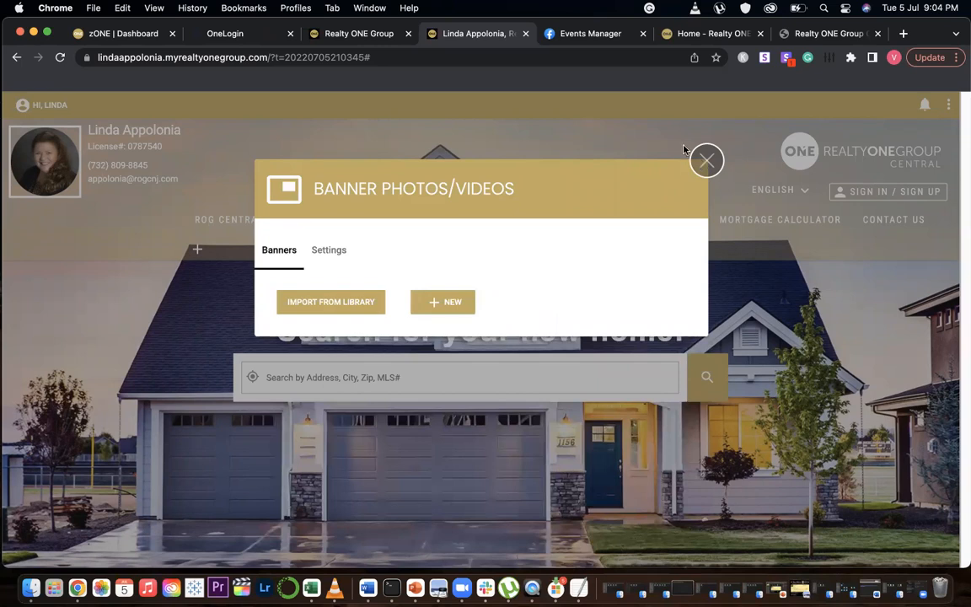
click(707, 160)
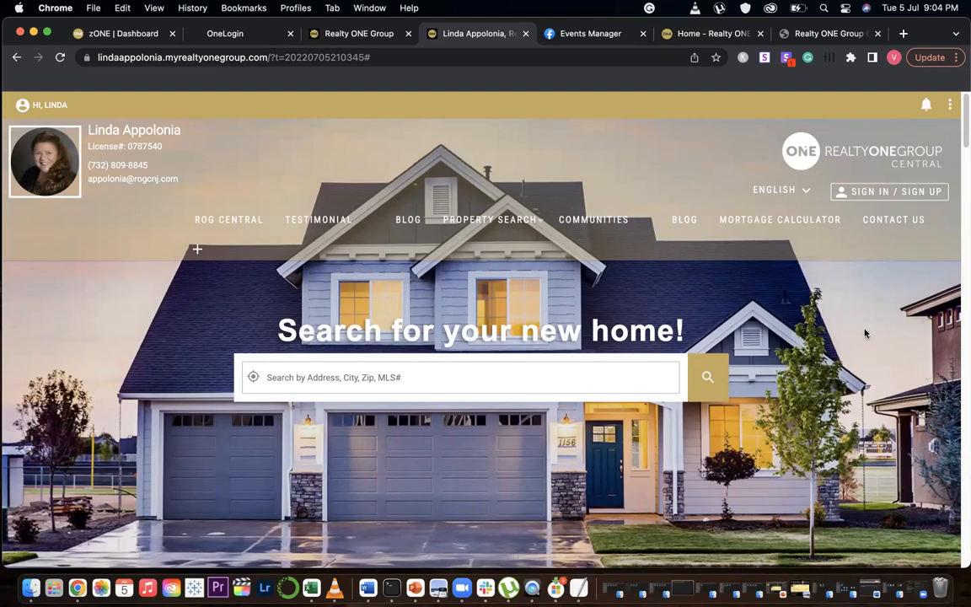
Open the page attributes dialog and expand its search preview
click(949, 105)
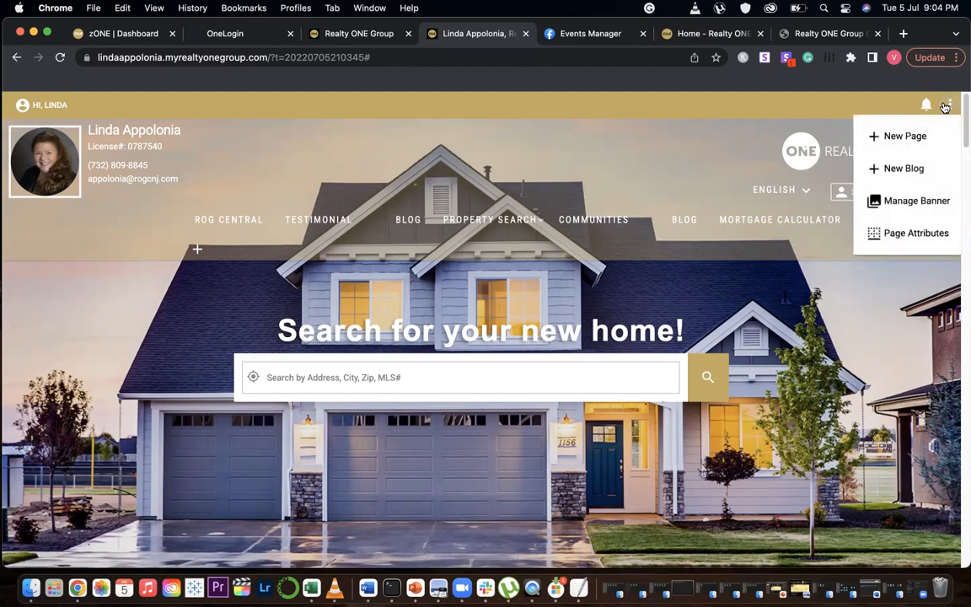
click(927, 234)
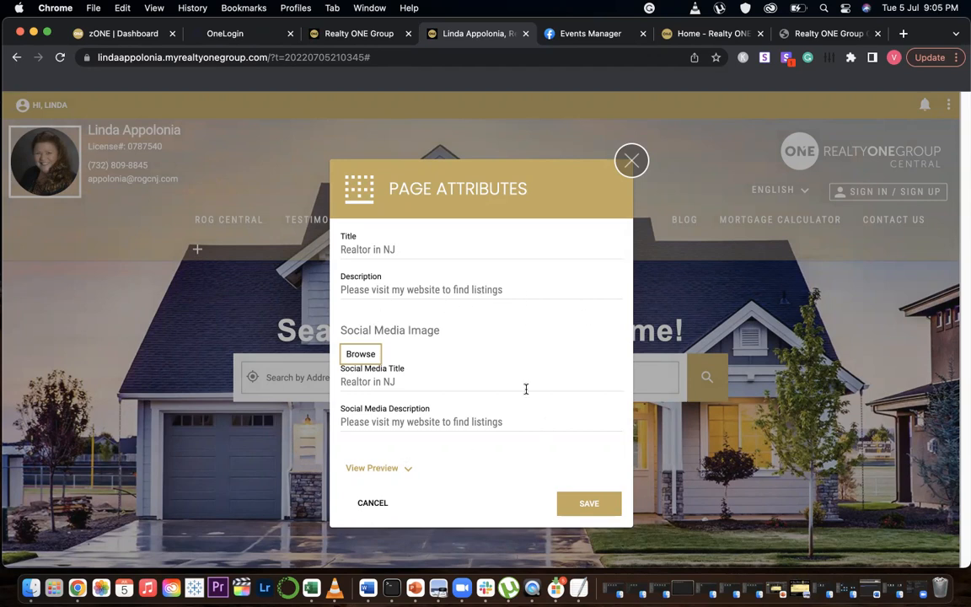
click(392, 471)
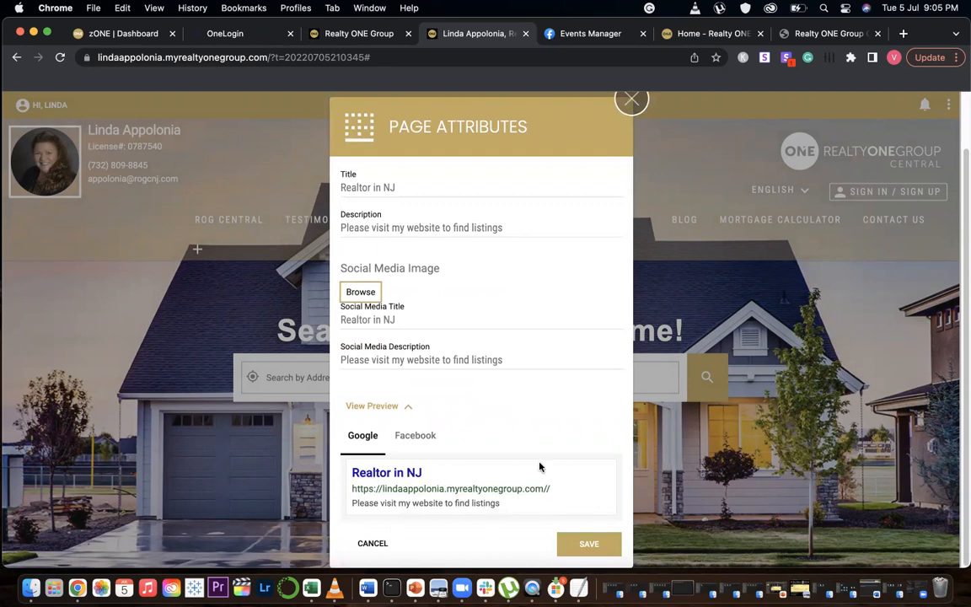
Retype the end of the page title as Realtor in NJ
click(413, 187)
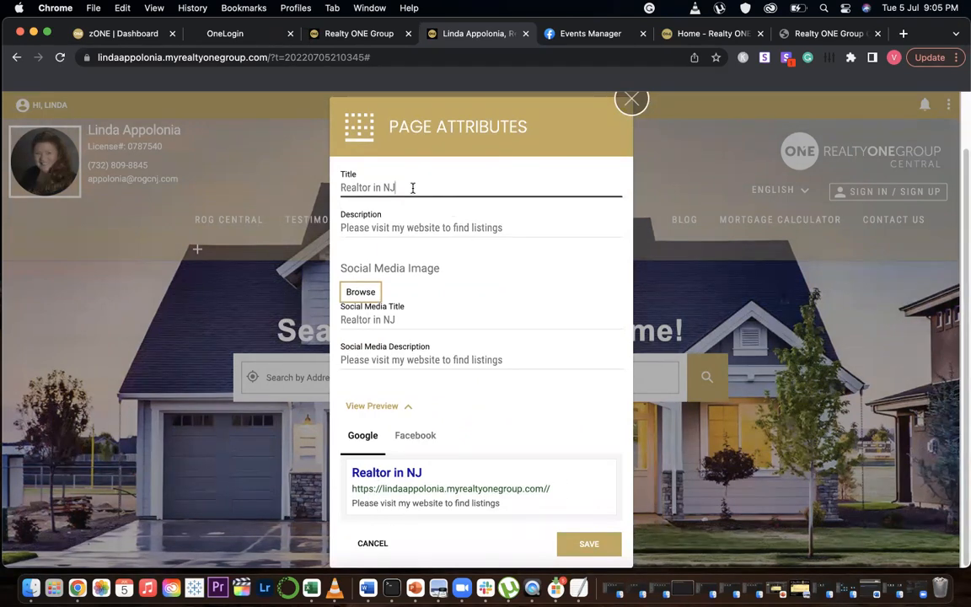
key(BackSpace)
key(BackSpace)
key(BackSpace)
key(BackSpace)
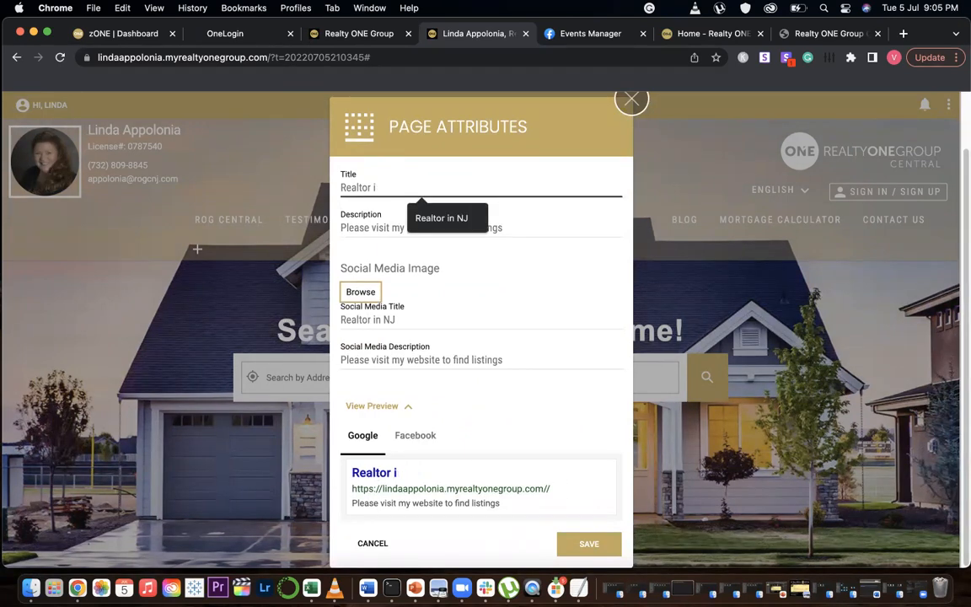
text(n NJ)
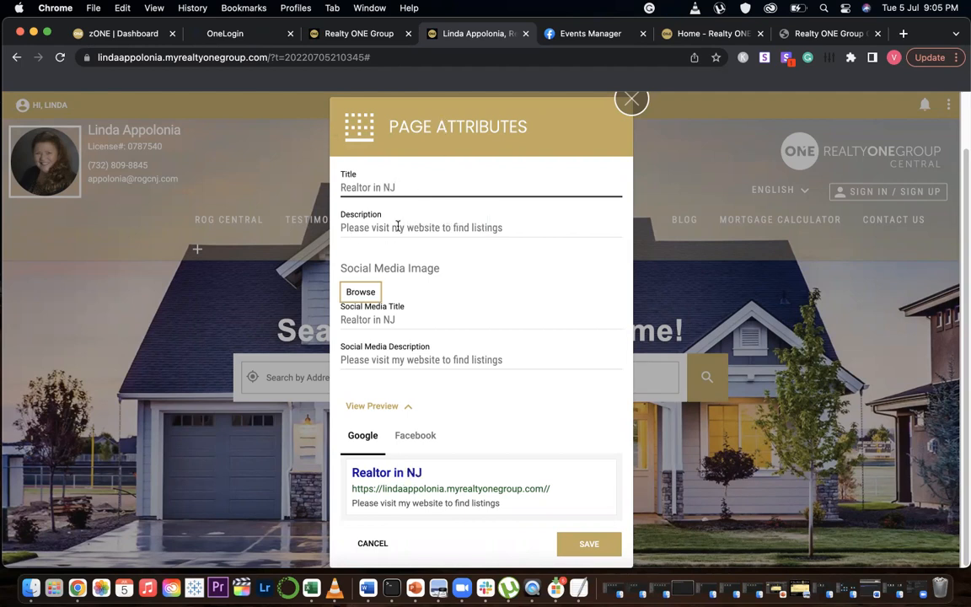
Change the page description to Please visit my website to find more listings
click(507, 226)
key(BackSpace)
key(BackSpace)
key(BackSpace)
key(BackSpace)
key(BackSpace)
key(BackSpace)
key(BackSpace)
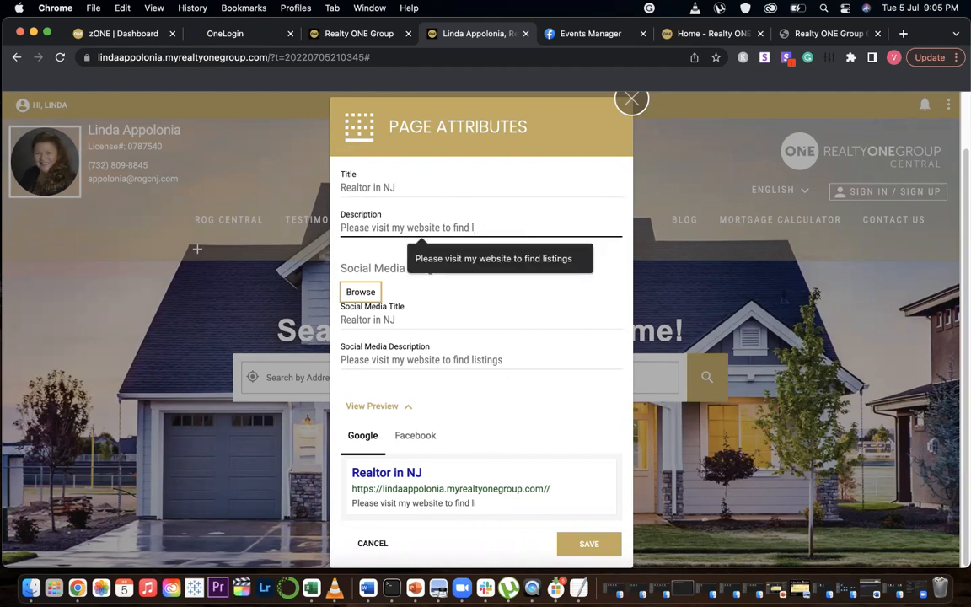
text(more listings)
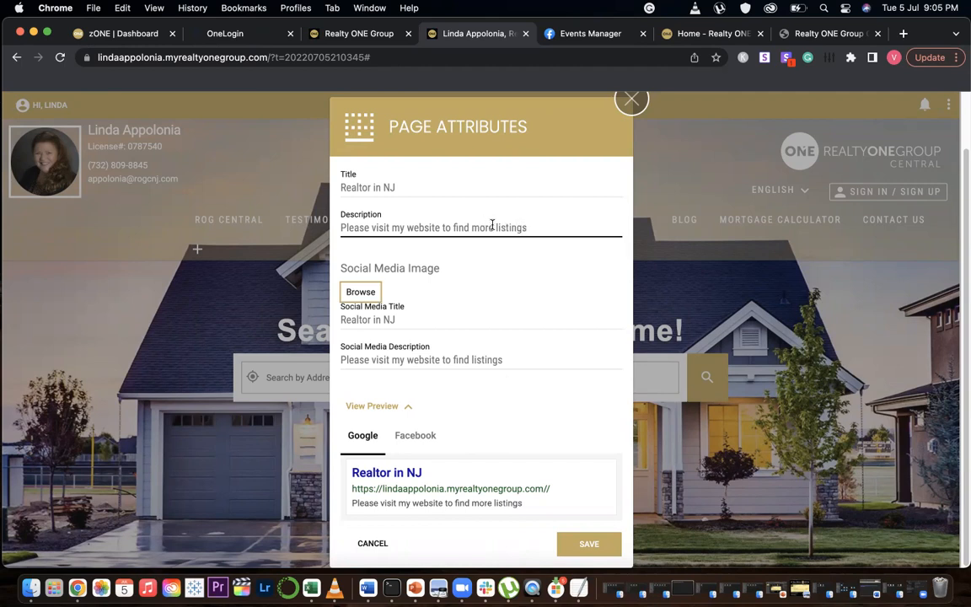
Switch to the Facebook preview and open the social media image browser without choosing a file
click(543, 254)
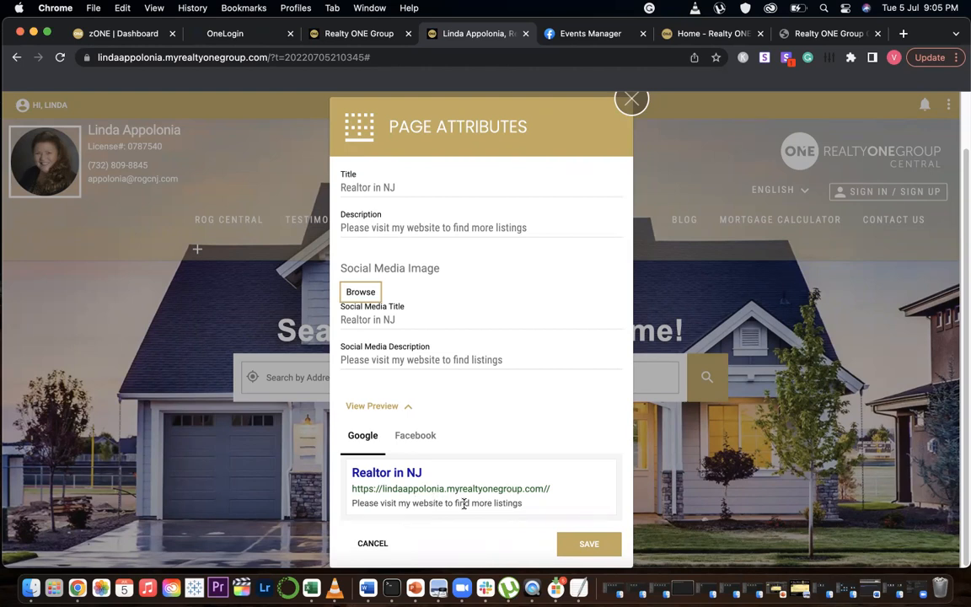
click(415, 435)
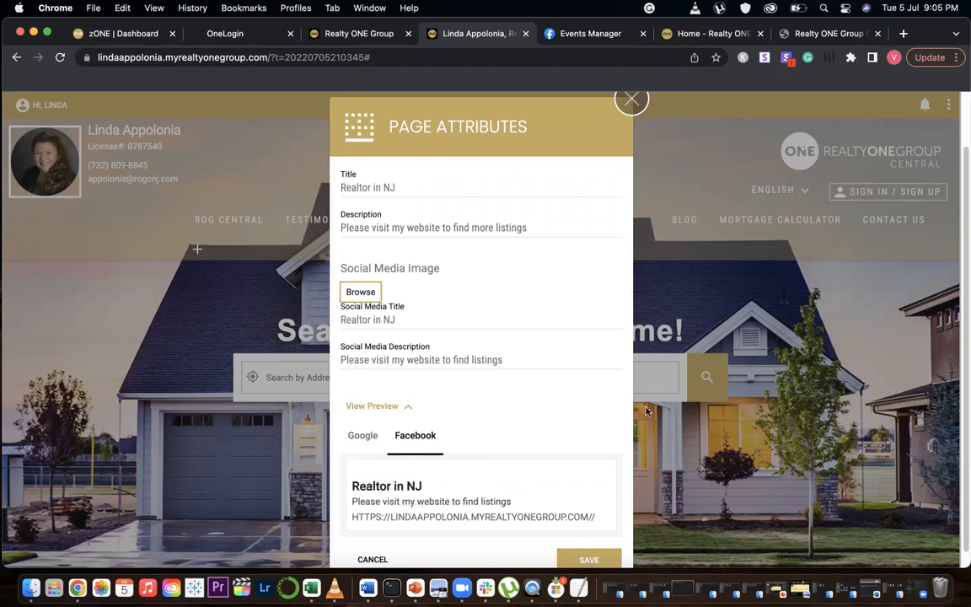
click(362, 292)
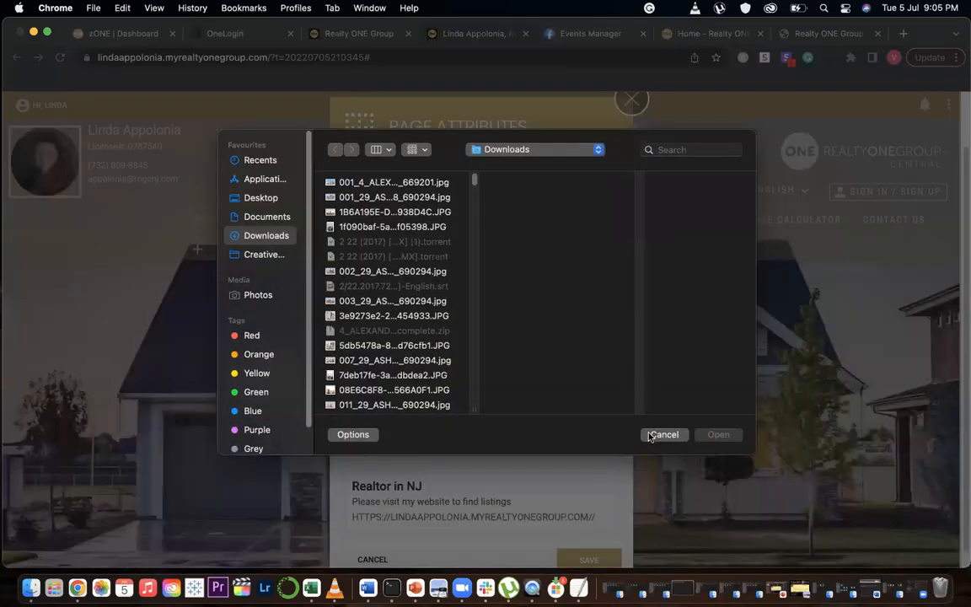
click(674, 434)
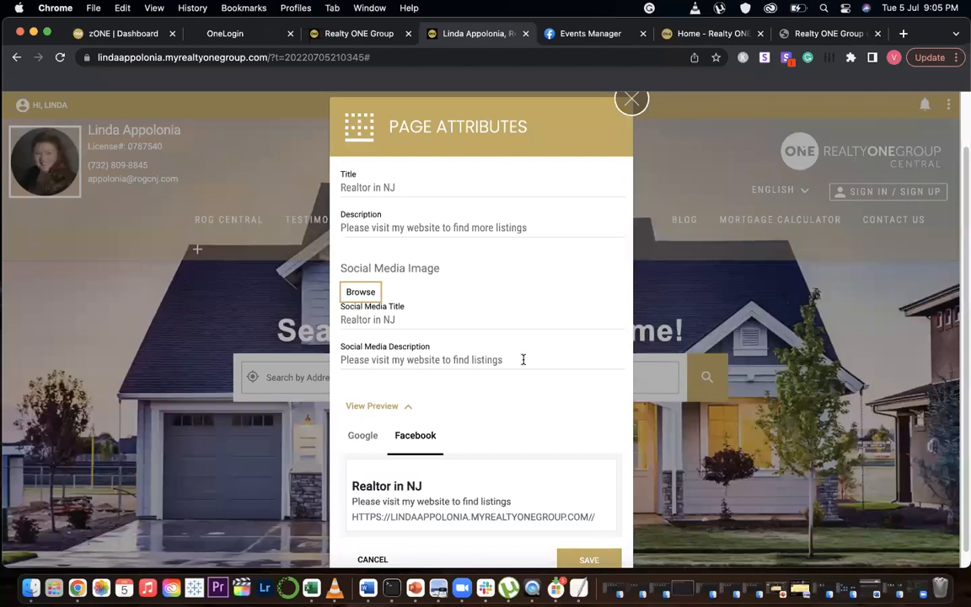
Close the page attributes dialog
scroll(517, 361, down, 1)
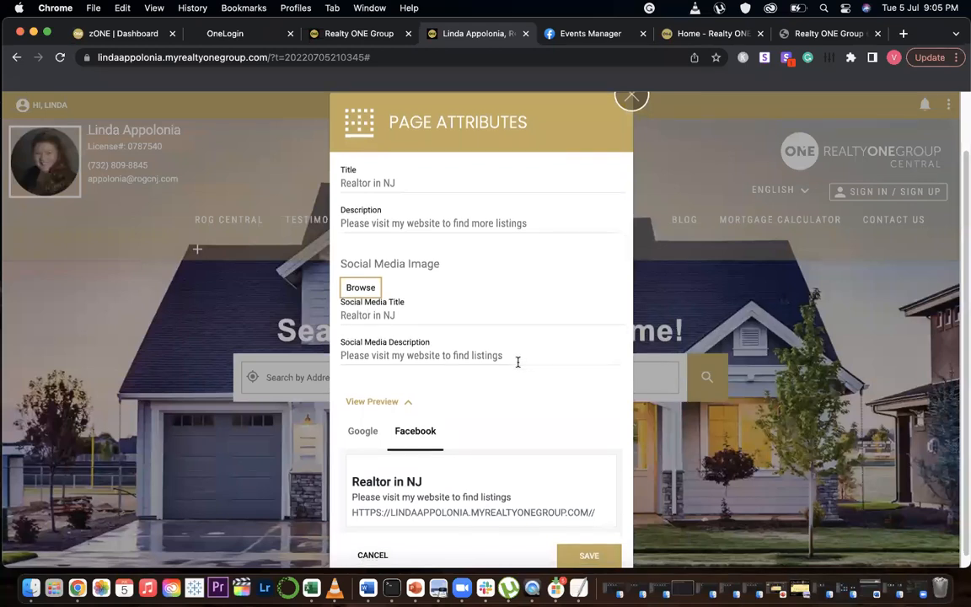
scroll(505, 336, down, 1)
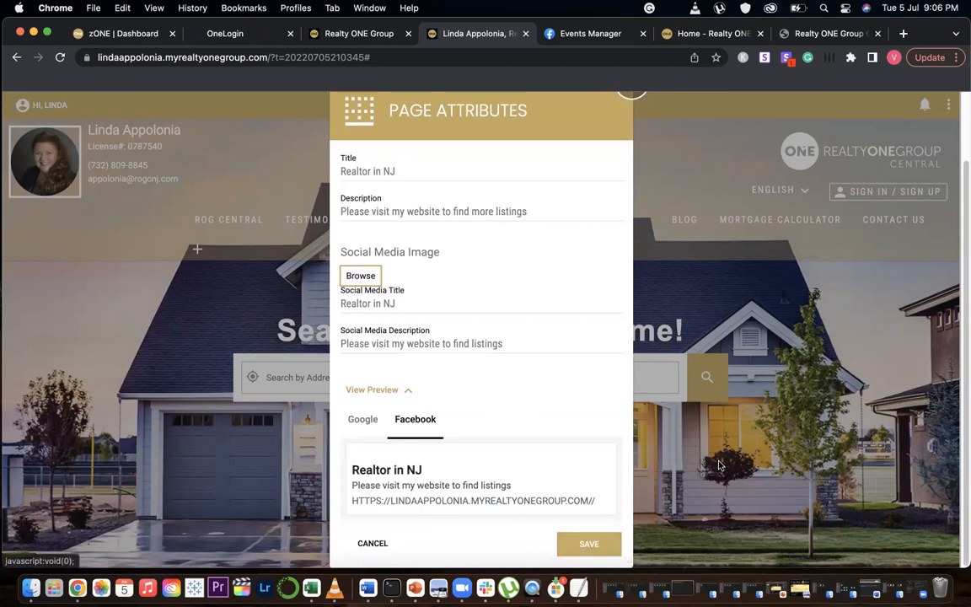
click(640, 232)
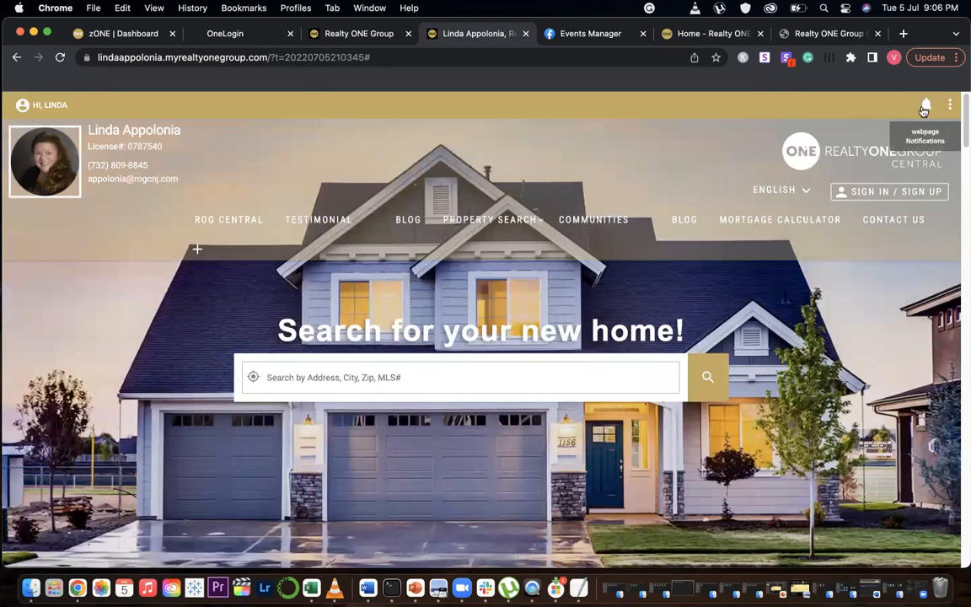
Open the list of published webpages from the notifications and review it before closing it
click(926, 107)
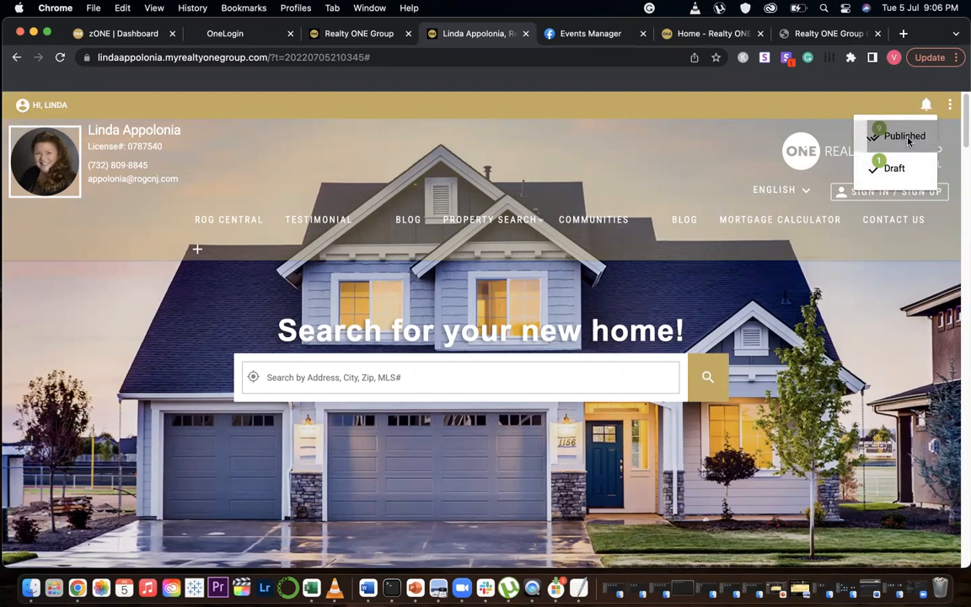
click(881, 137)
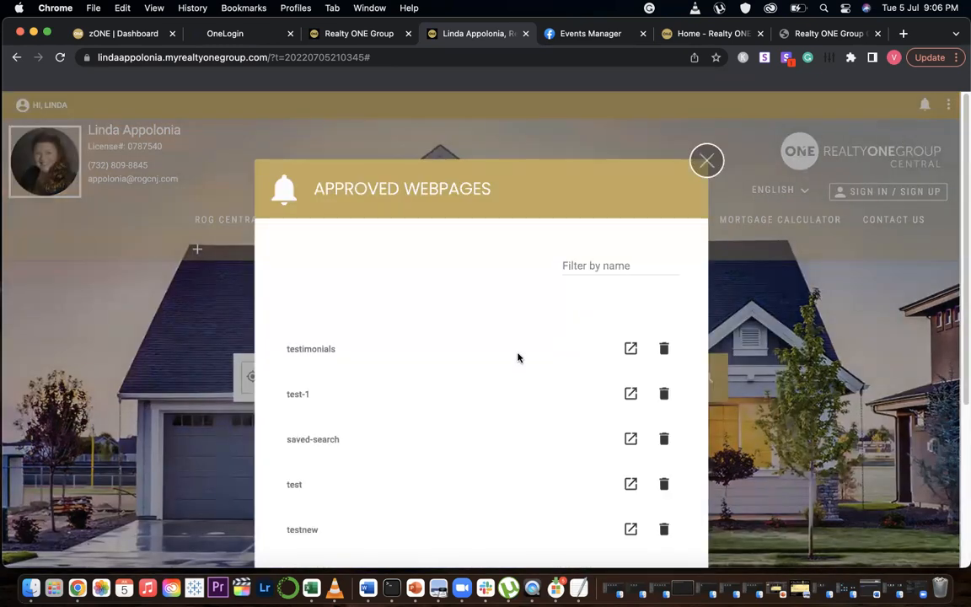
scroll(517, 358, down, 5)
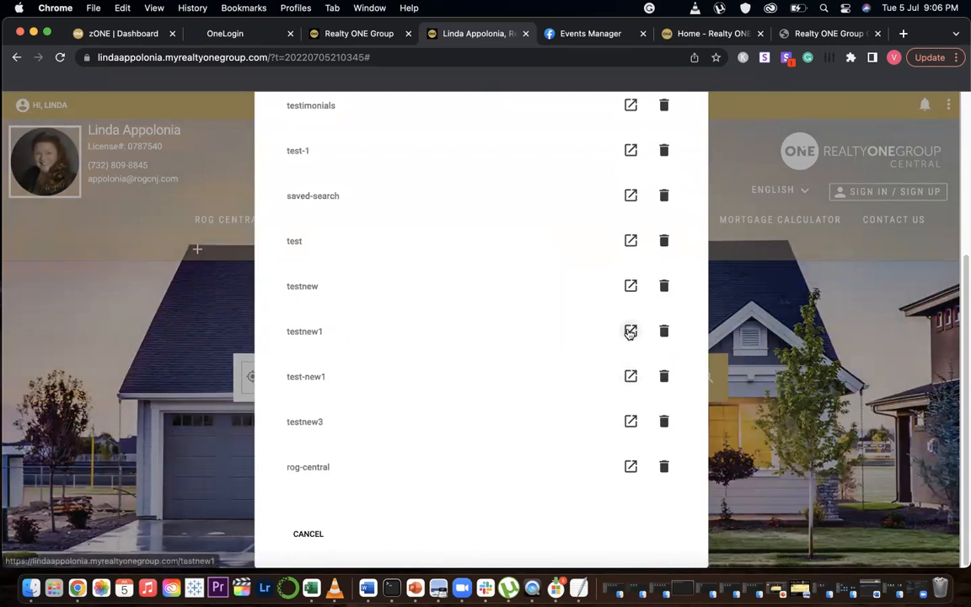
scroll(518, 408, up, 5)
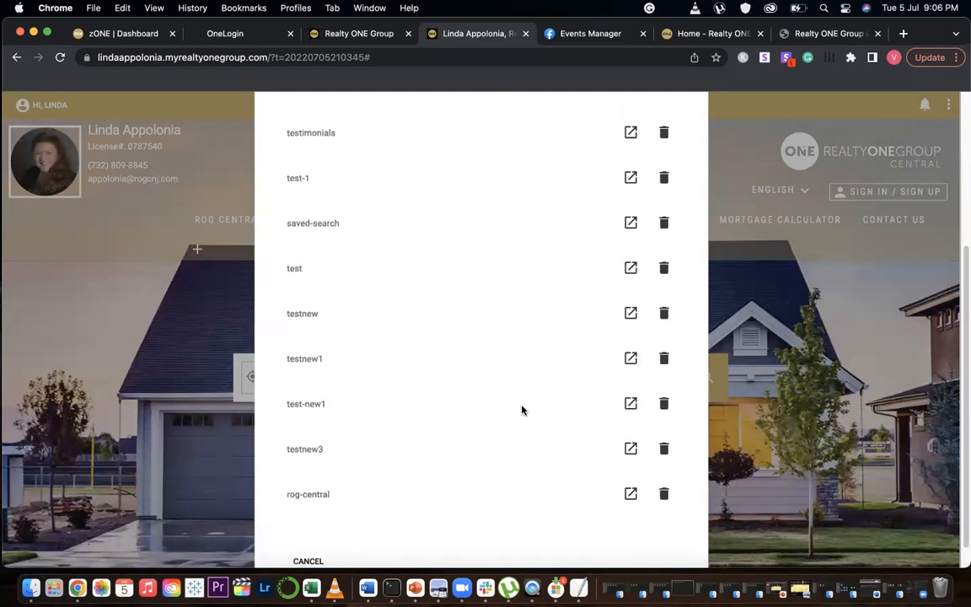
click(707, 167)
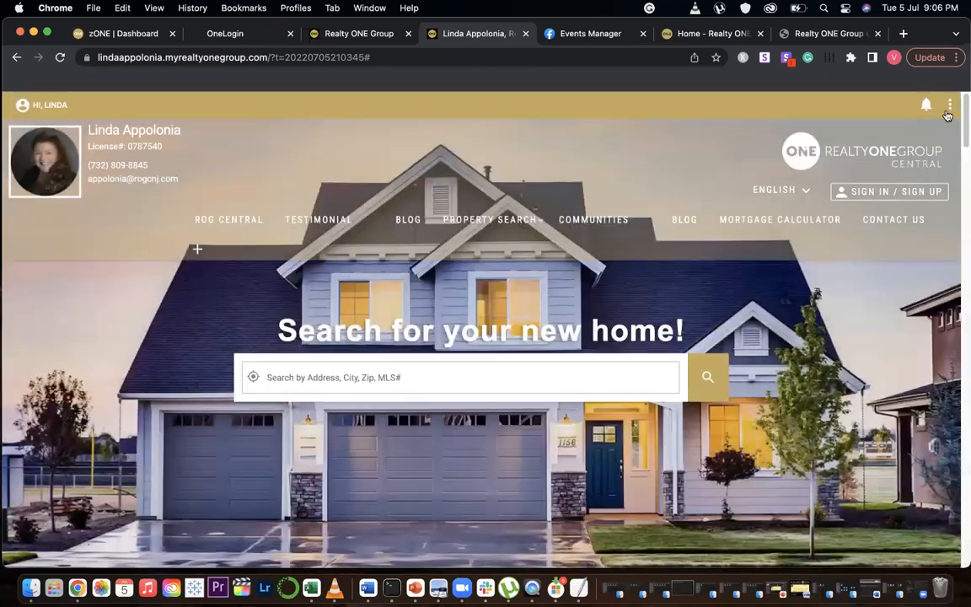
Scroll through the homepage sections, then switch to the central.myrealtyonegroup.com tab
click(925, 105)
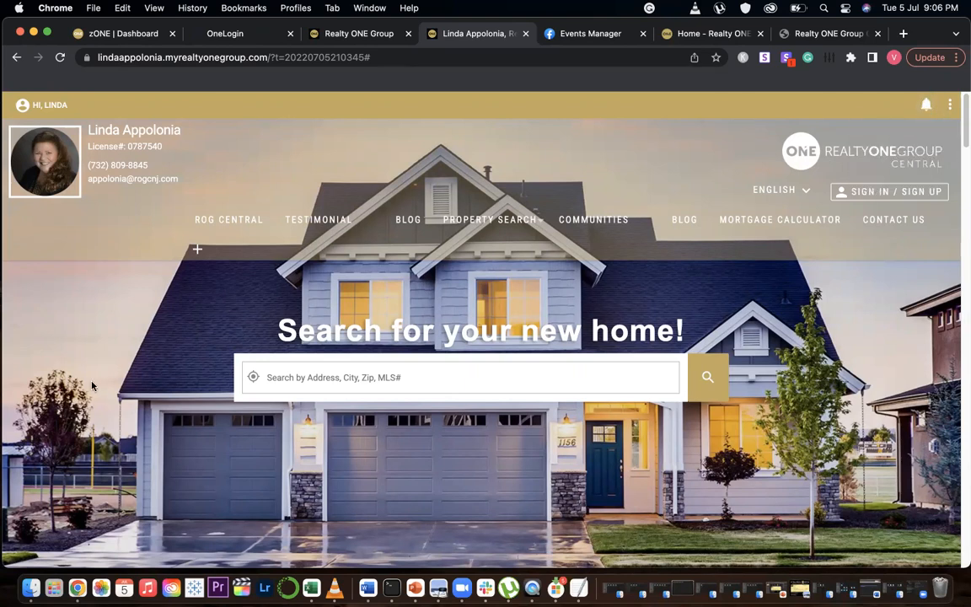
scroll(92, 385, down, 15)
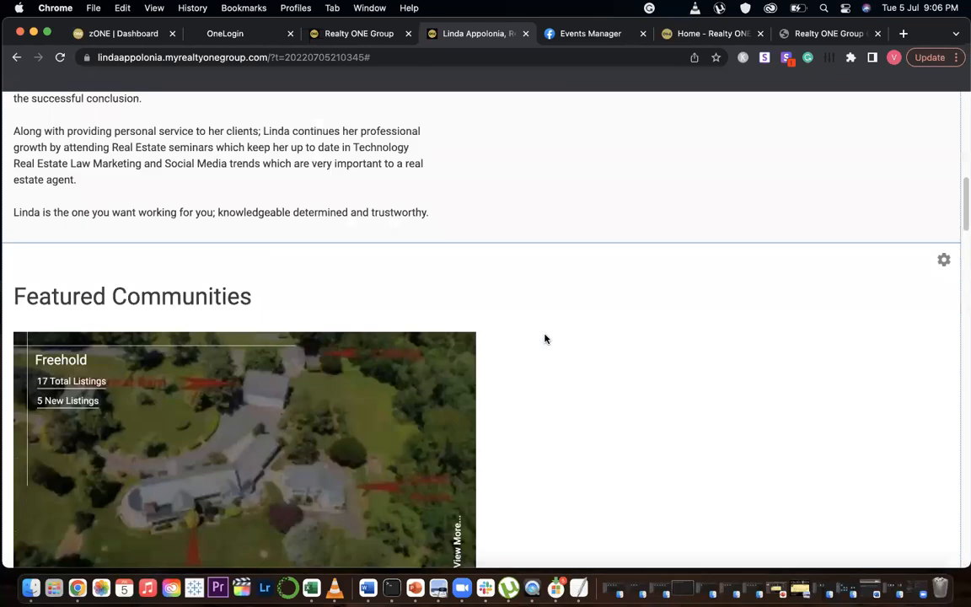
scroll(544, 339, down, 15)
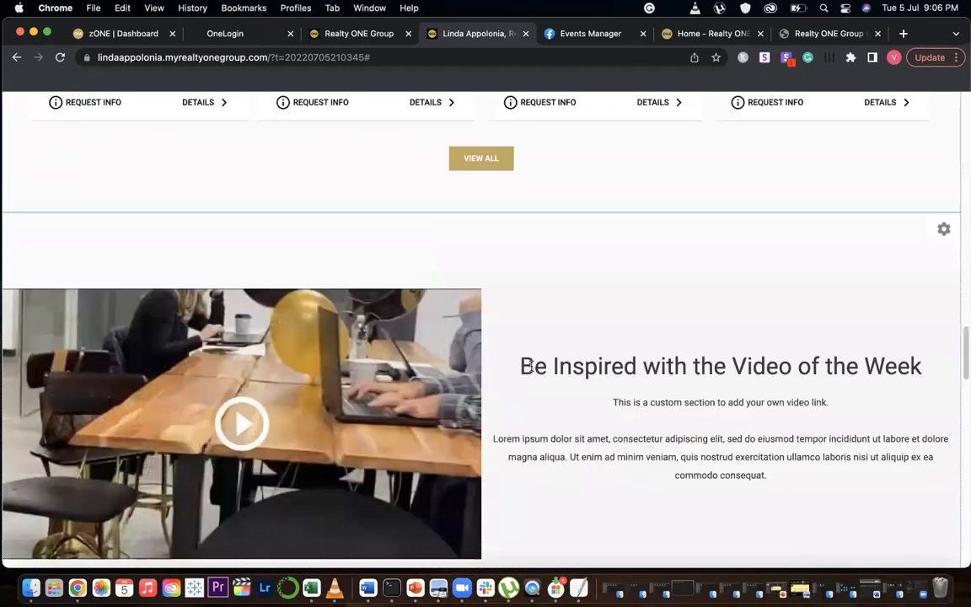
scroll(531, 364, down, 10)
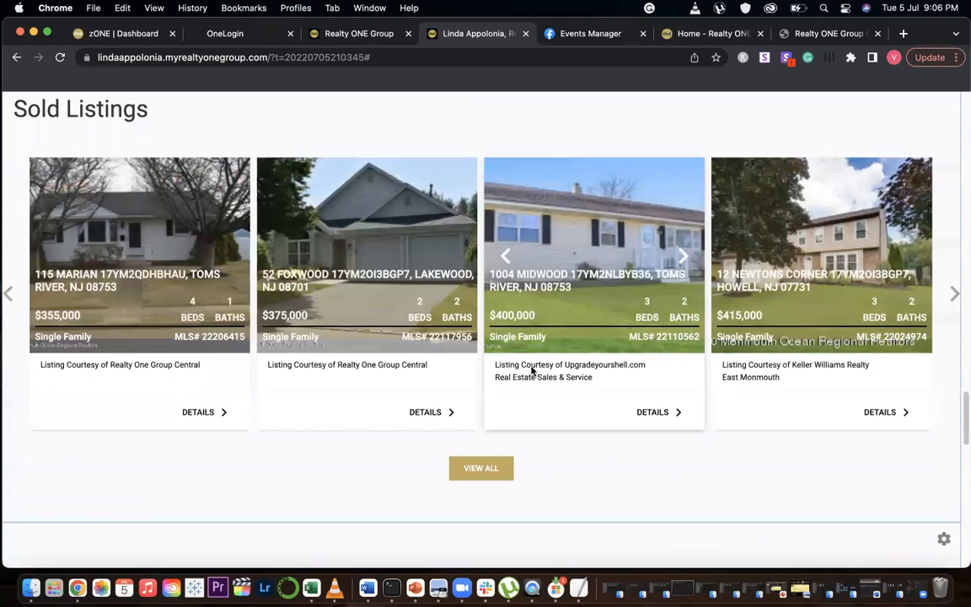
scroll(531, 371, down, 10)
scroll(650, 371, up, 8)
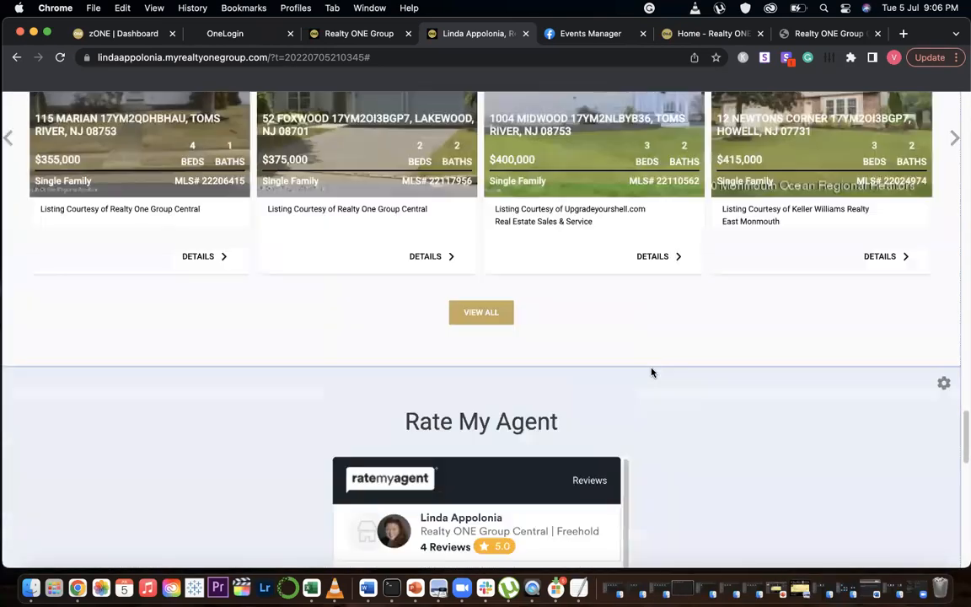
scroll(651, 371, up, 10)
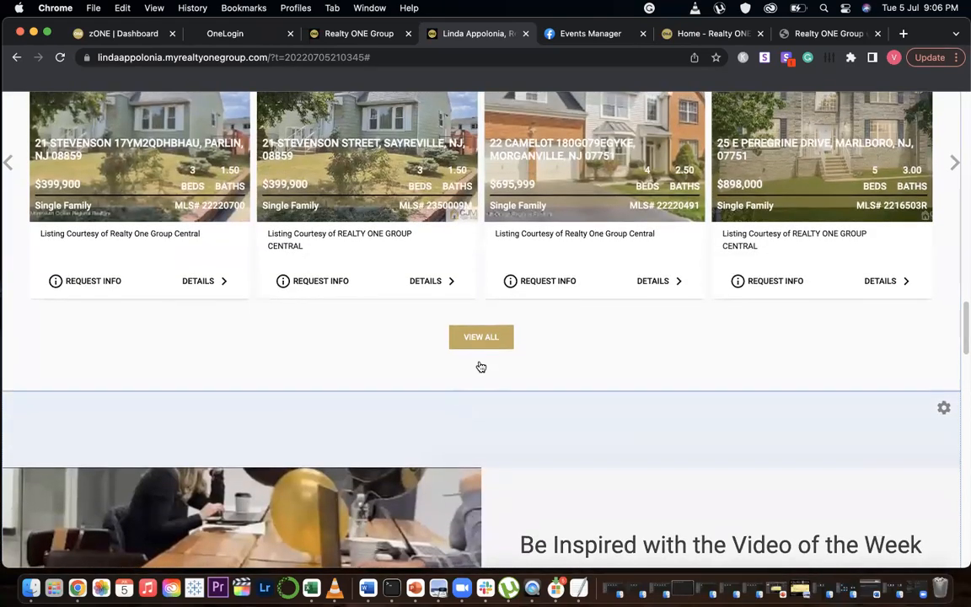
scroll(480, 363, up, 8)
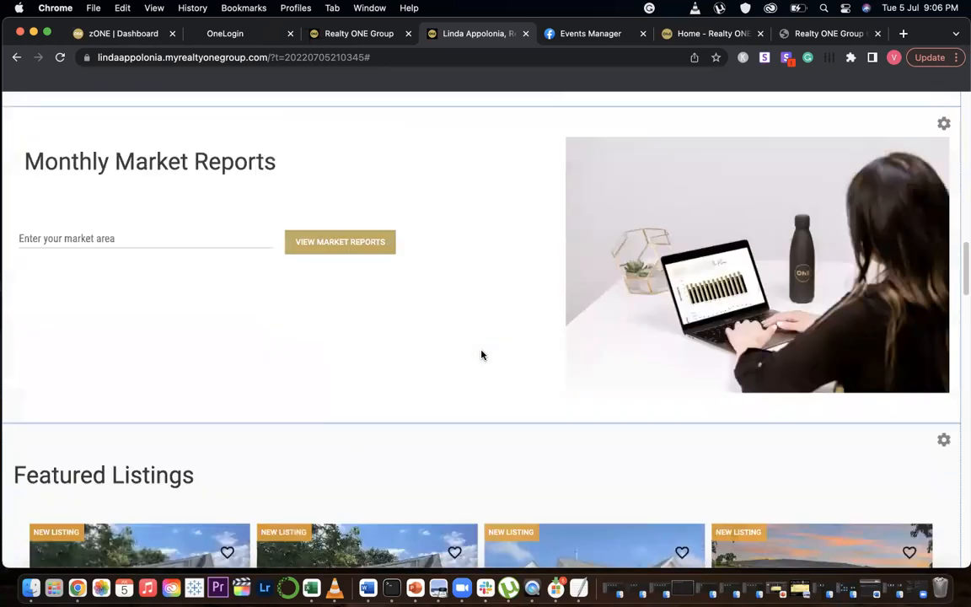
scroll(481, 354, up, 10)
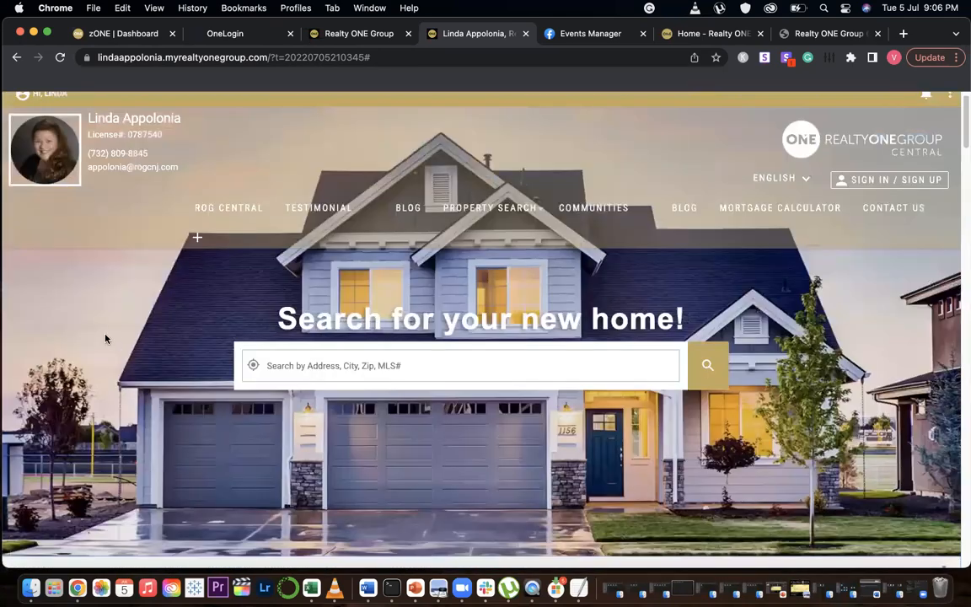
scroll(105, 338, up, 1)
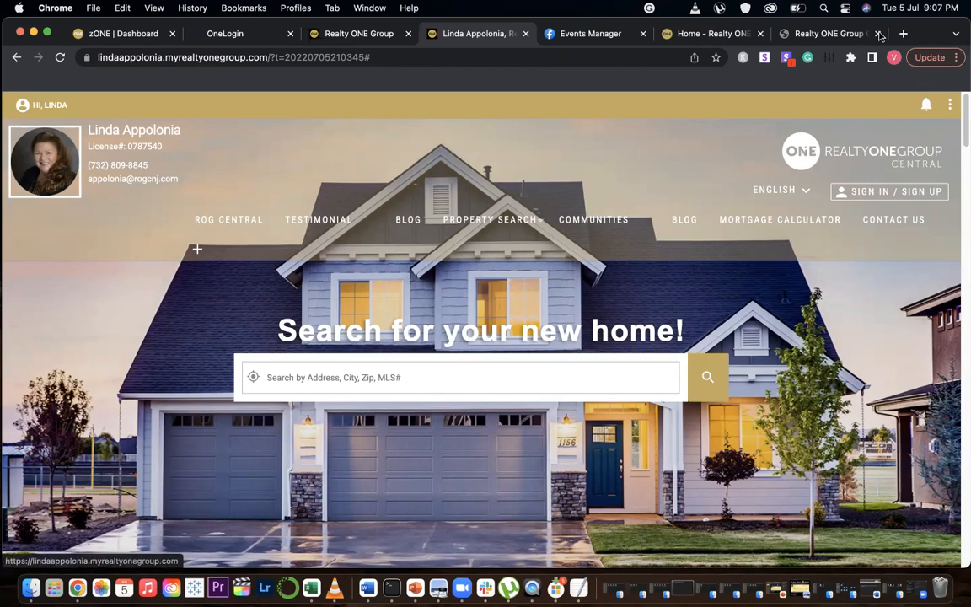
click(801, 34)
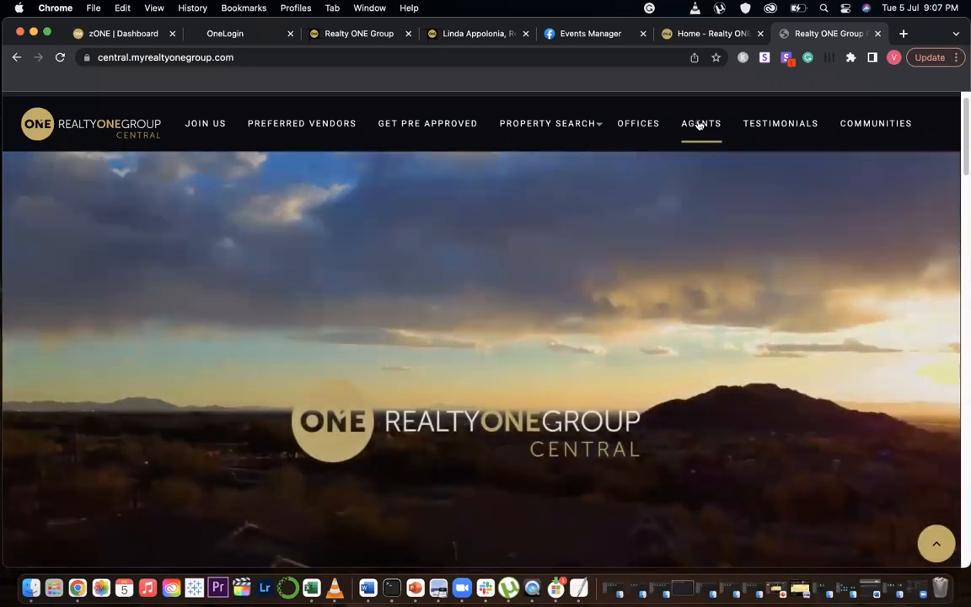
Open the Agents page of the central Realty ONE Group site and scroll through the agent directory
click(700, 125)
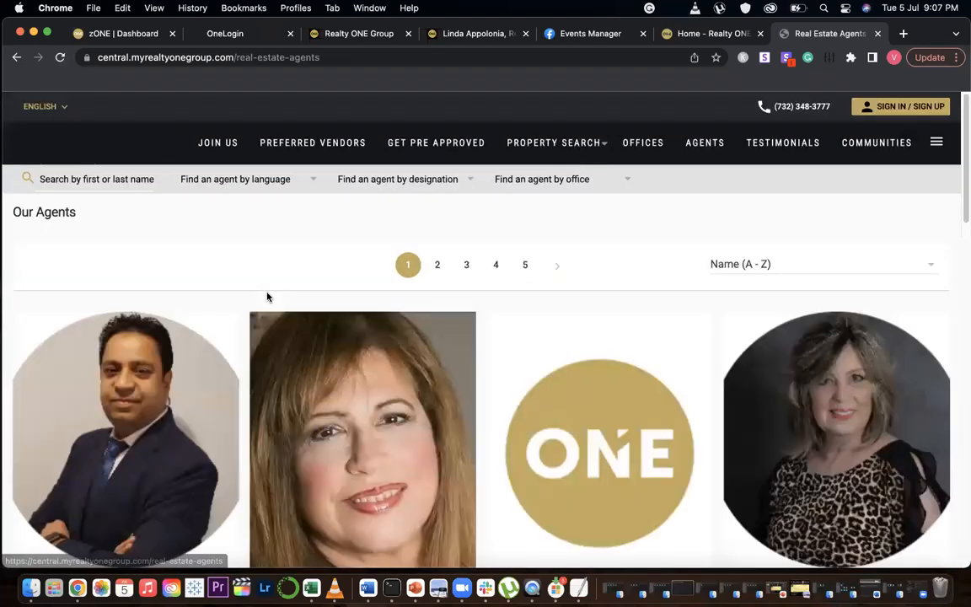
scroll(243, 289, down, 10)
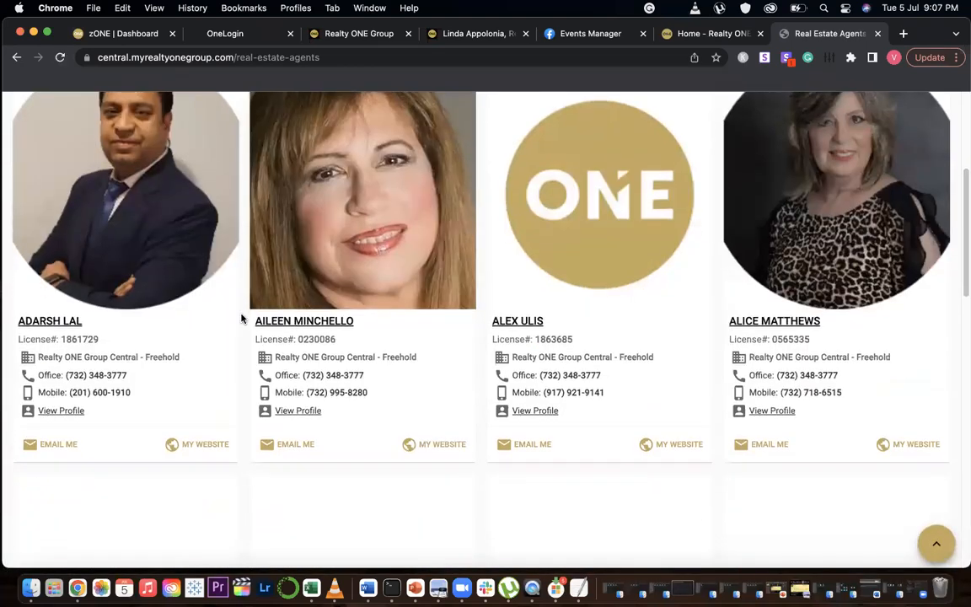
scroll(242, 318, down, 3)
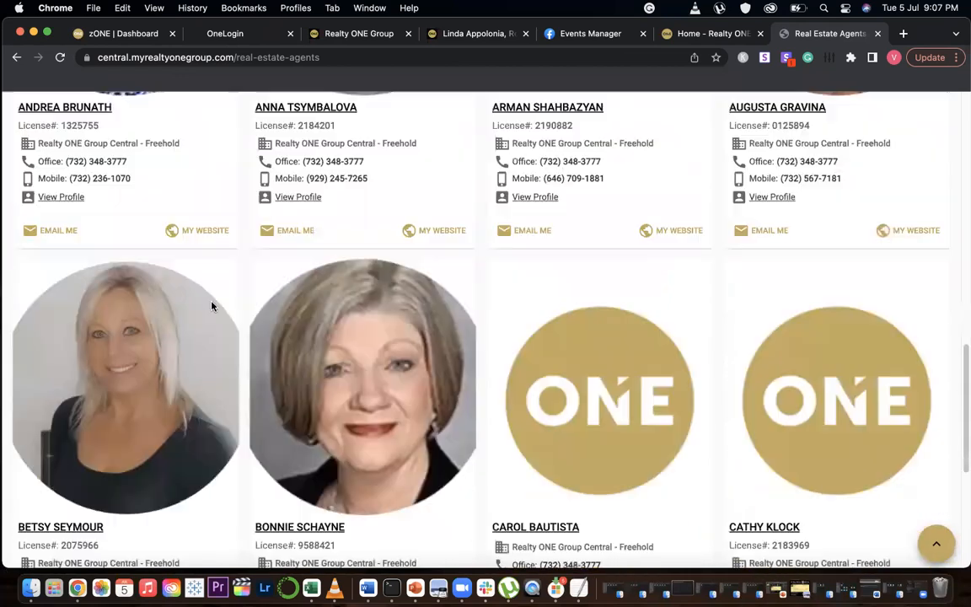
scroll(211, 304, up, 10)
Search the agent directory by an agent's name, pick the suggested match and open that agent's website
click(122, 184)
text(purn)
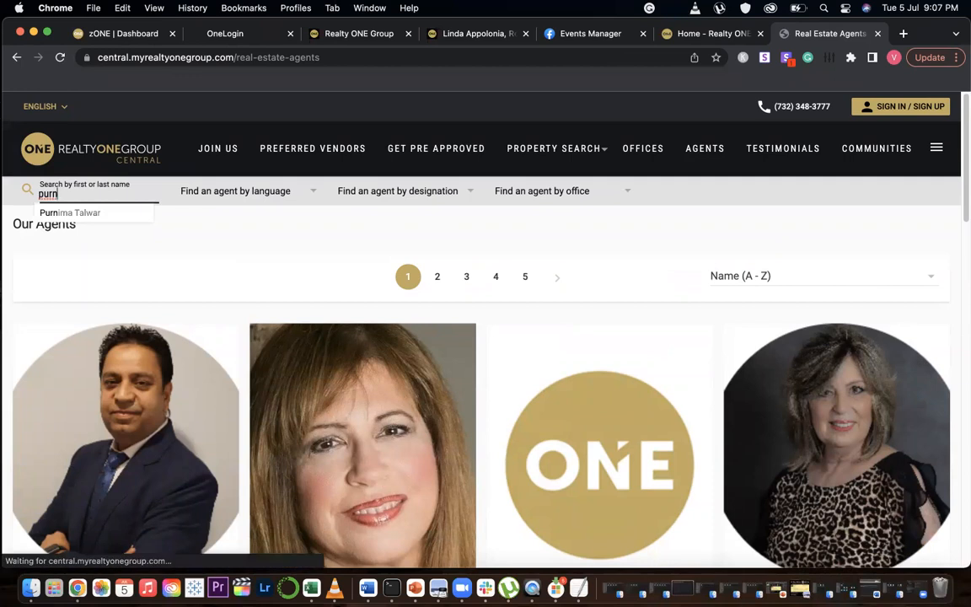
click(85, 213)
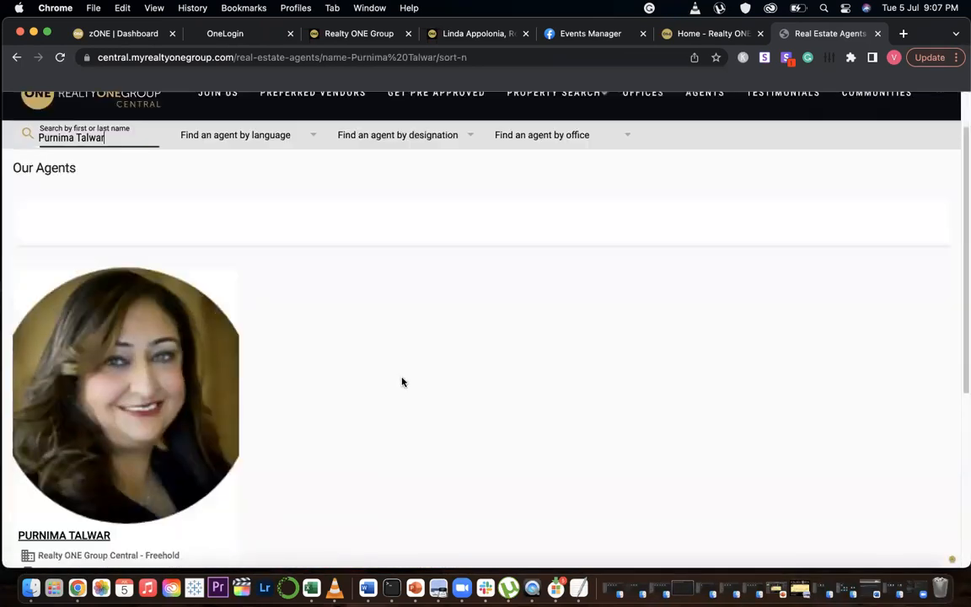
scroll(401, 381, down, 5)
click(204, 441)
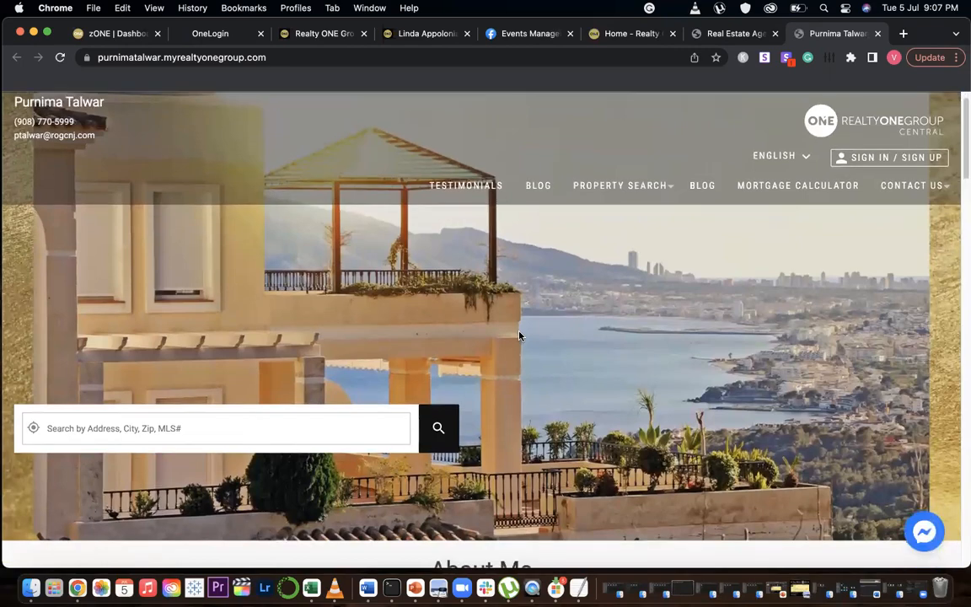
Scroll through the agent's website sections, minimize the Messenger chat window and close the website tab
scroll(518, 337, down, 3)
scroll(519, 334, down, 6)
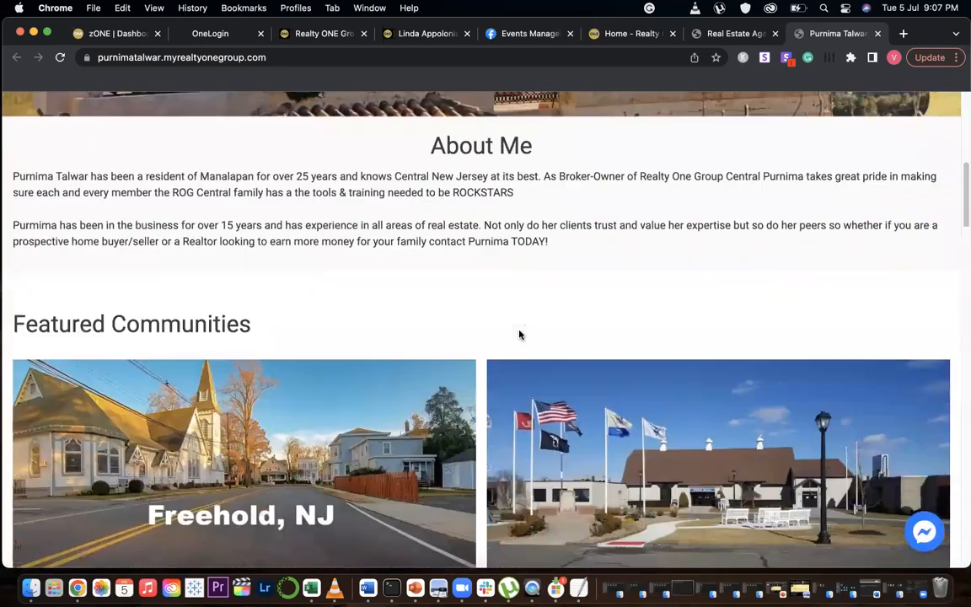
scroll(518, 335, down, 10)
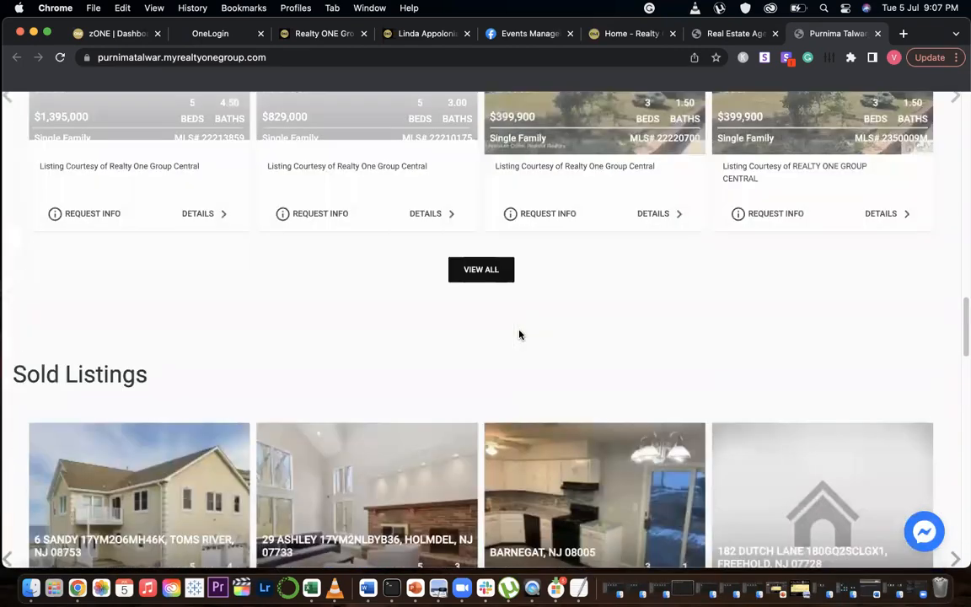
scroll(510, 340, up, 20)
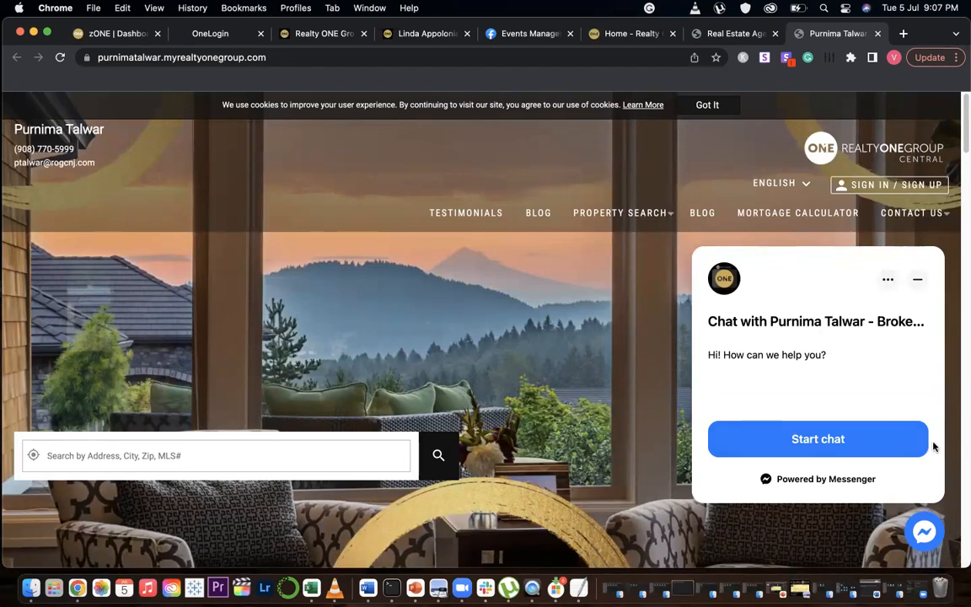
click(918, 279)
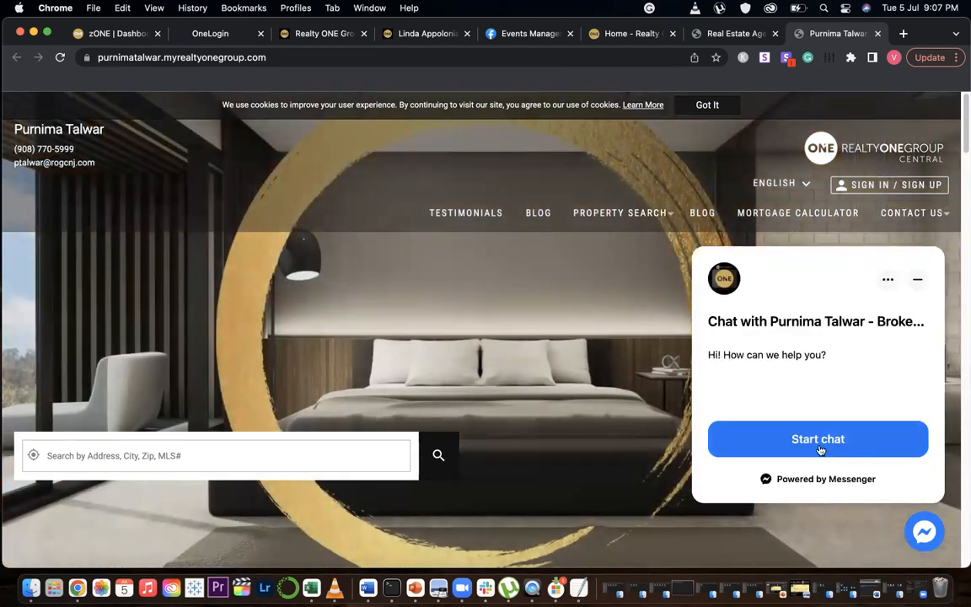
click(918, 280)
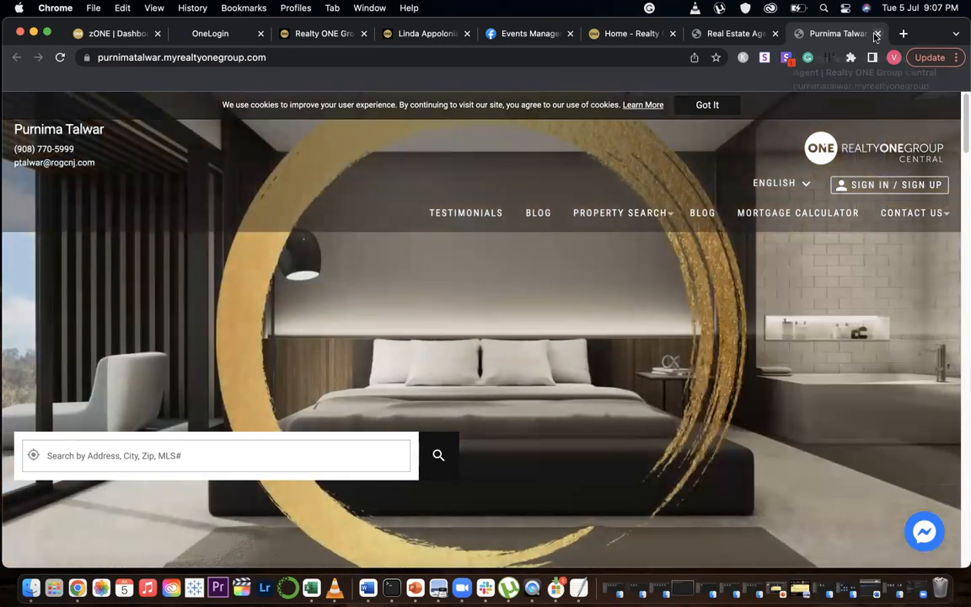
click(876, 34)
Clear the agent search by reopening the Agents page and scroll through the full agent list
scroll(262, 262, up, 5)
click(108, 195)
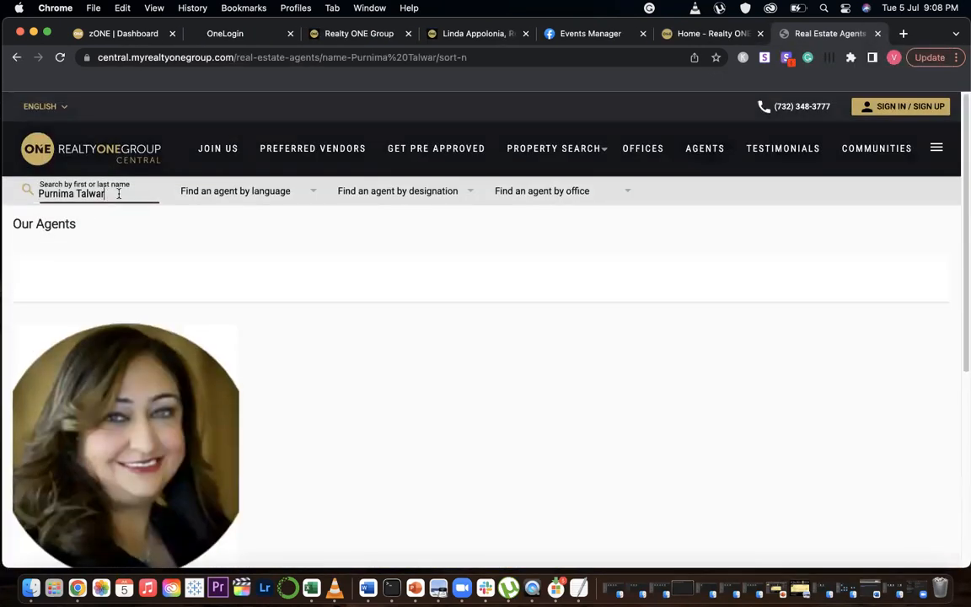
click(710, 151)
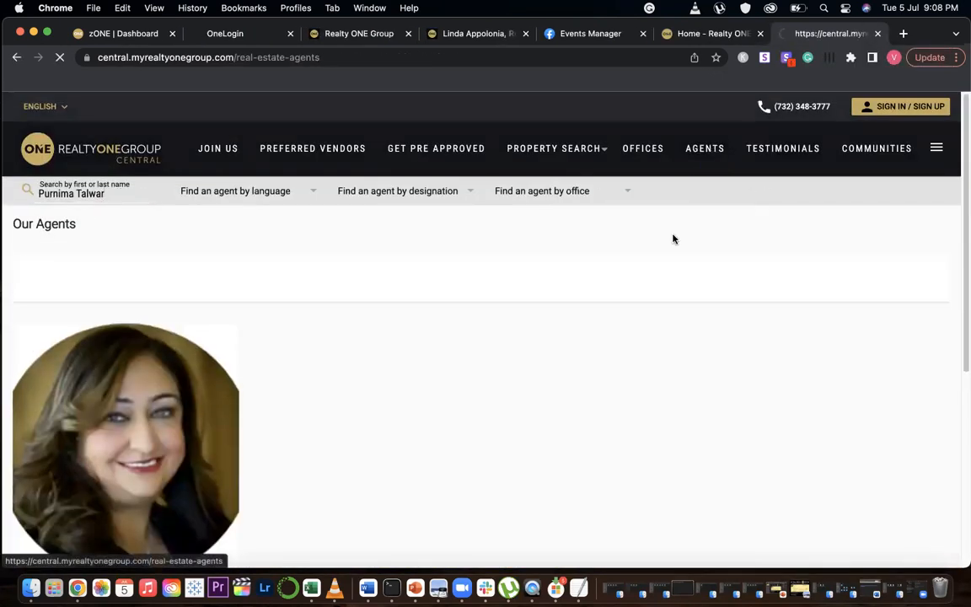
scroll(481, 341, down, 5)
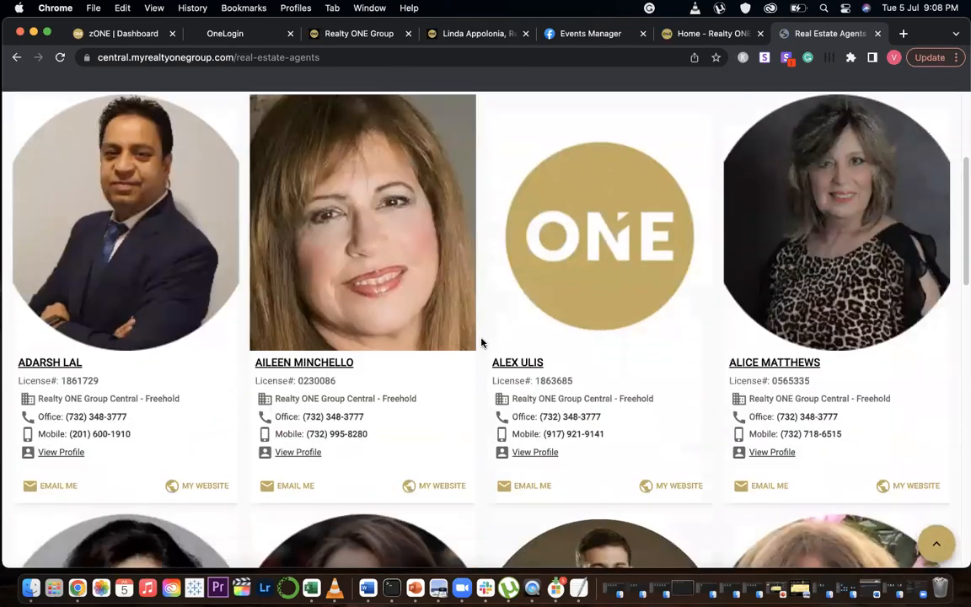
scroll(480, 341, down, 2)
scroll(322, 269, up, 7)
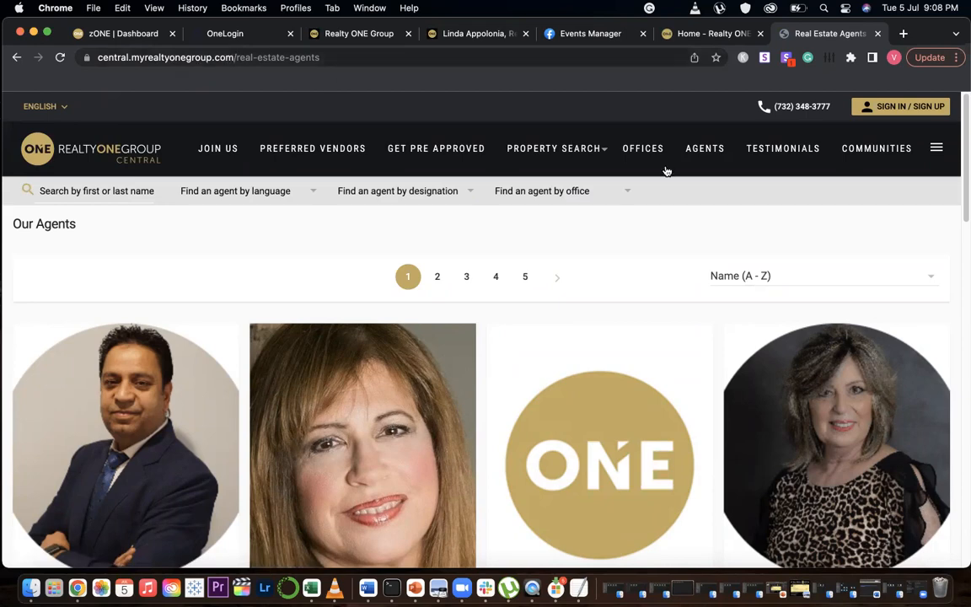
click(707, 155)
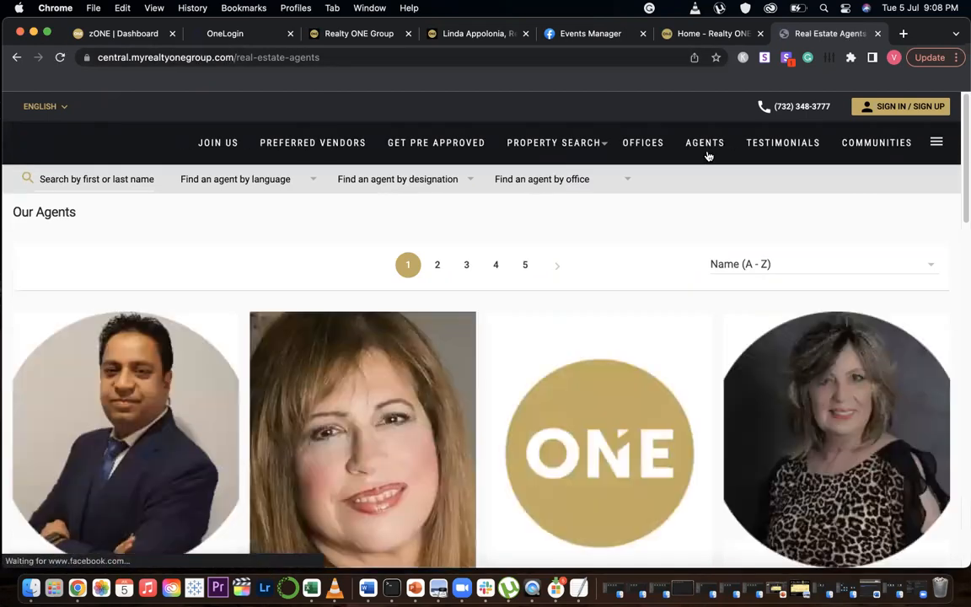
scroll(248, 283, down, 5)
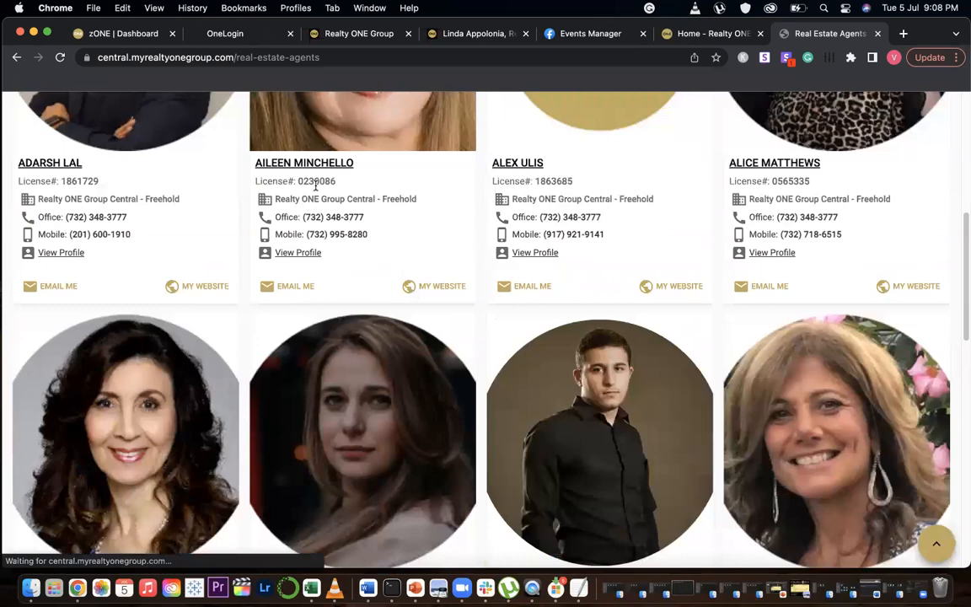
scroll(303, 198, down, 6)
scroll(257, 264, down, 4)
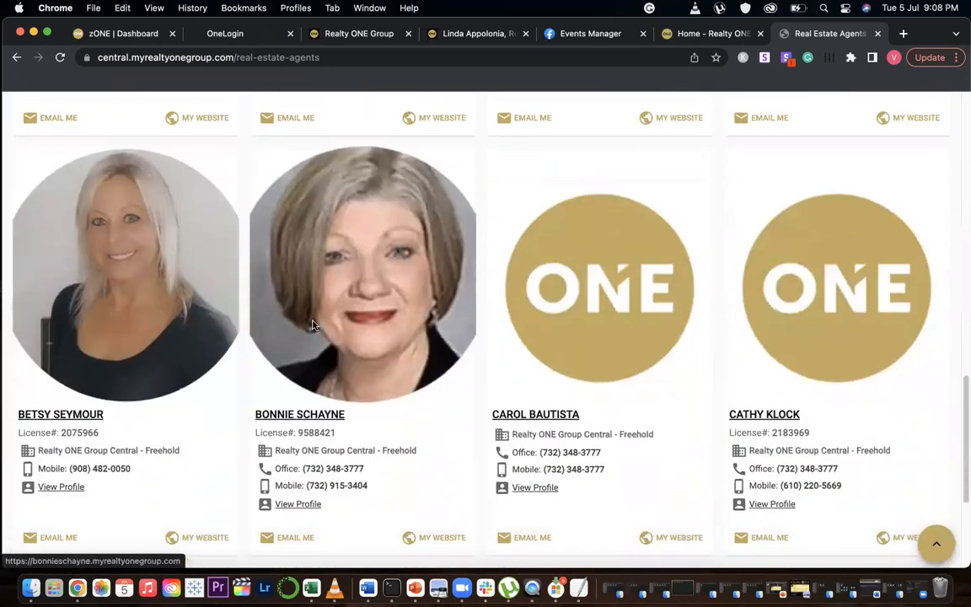
Open the second page of agents, scroll through it and close the agent directory tab
click(437, 373)
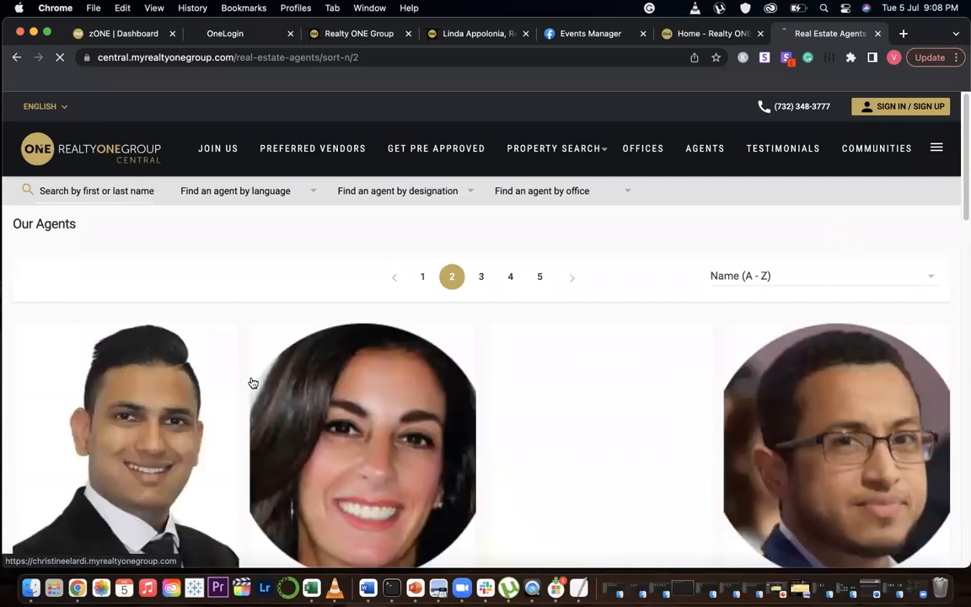
scroll(250, 383, down, 3)
scroll(247, 383, down, 7)
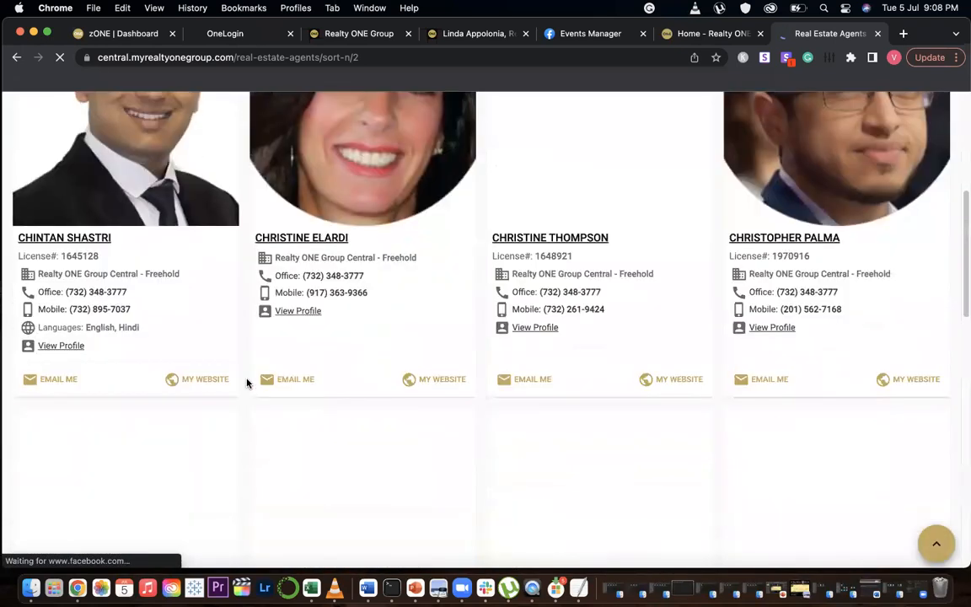
scroll(247, 384, down, 6)
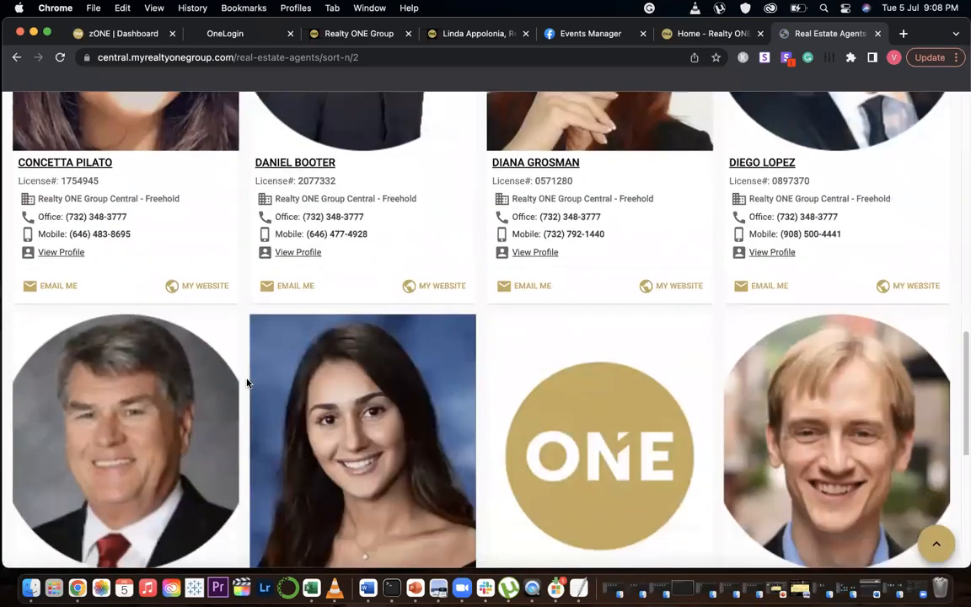
scroll(247, 383, up, 15)
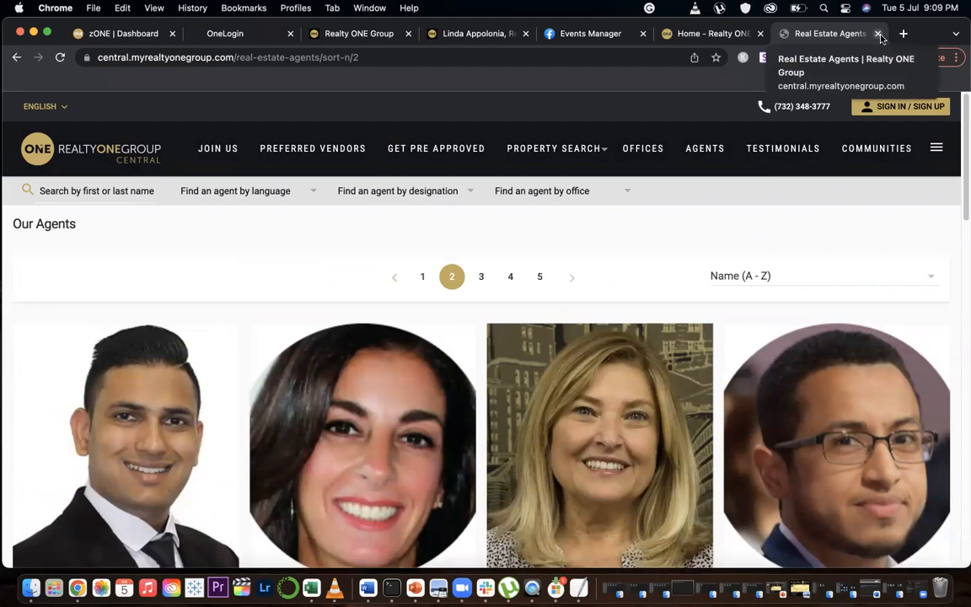
click(879, 35)
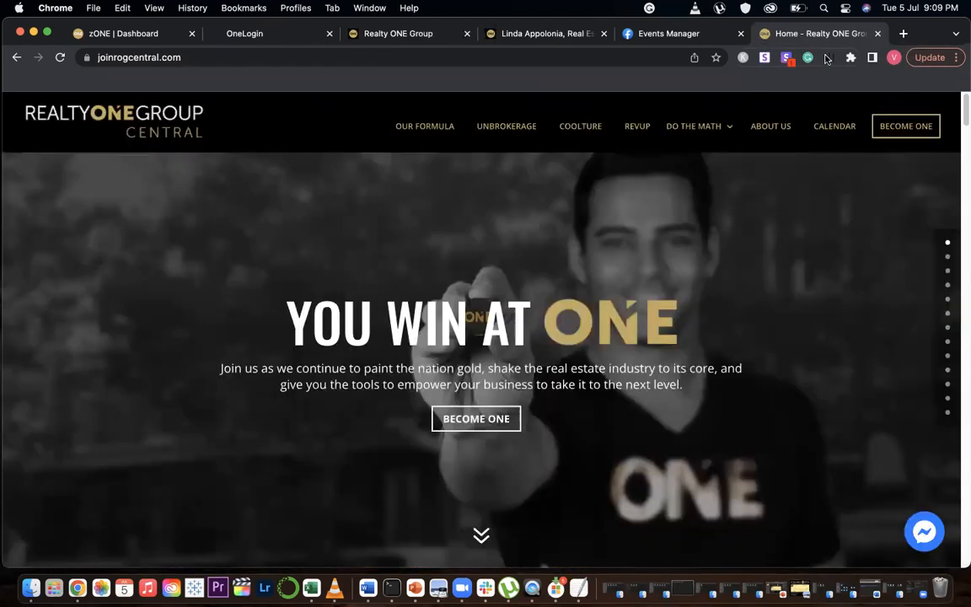
Switch to the agent website tab and scroll through its homepage sections
click(559, 39)
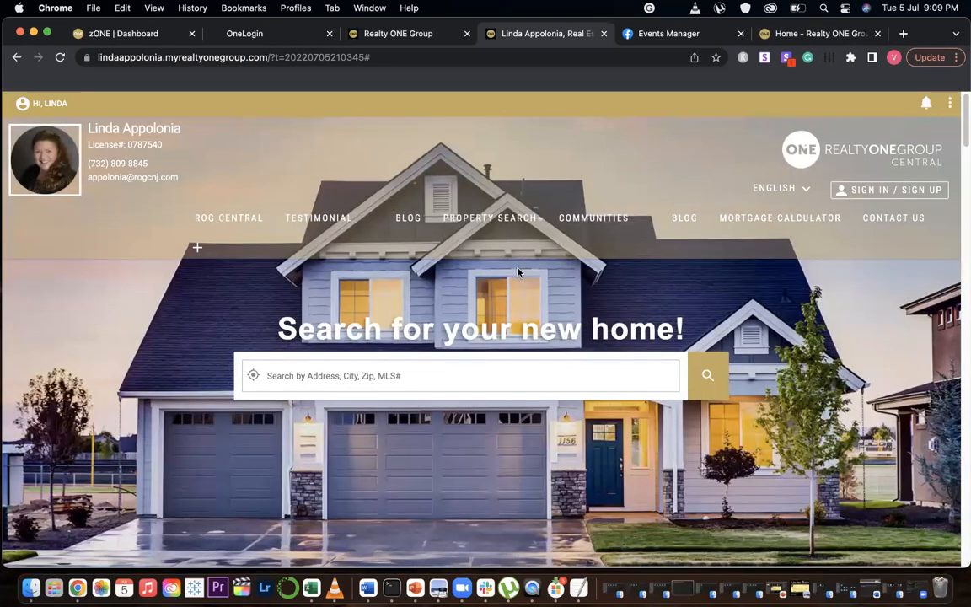
scroll(528, 307, down, 10)
scroll(528, 307, down, 15)
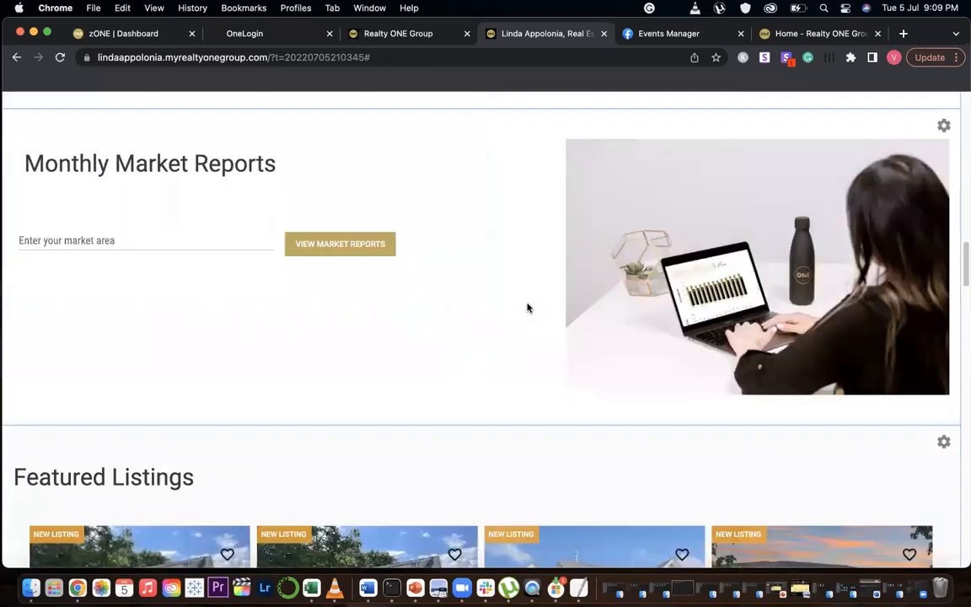
scroll(699, 328, up, 15)
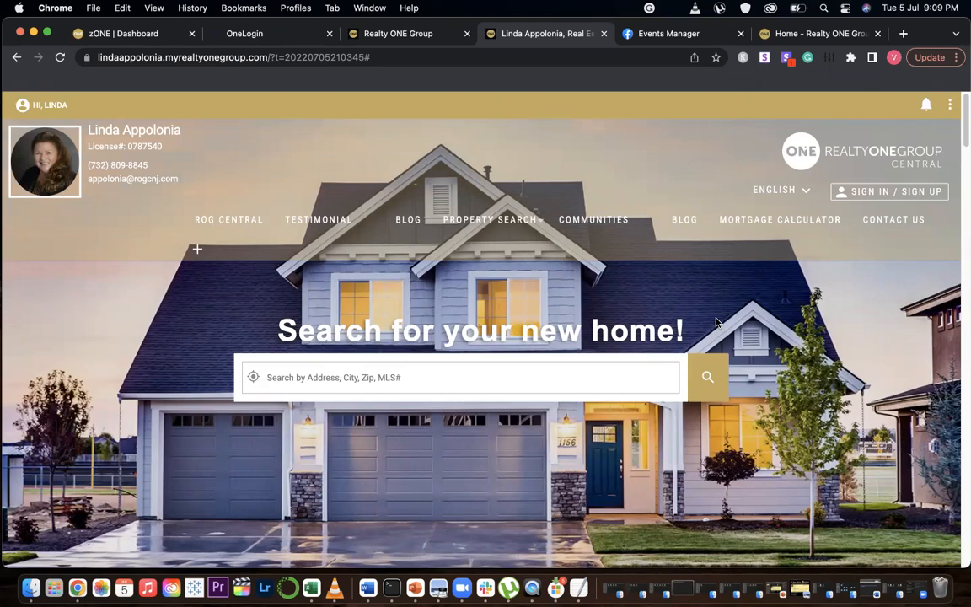
Launch the YouTube app from the OneLogin portal, open the channel's Playlists and play the Training Videos playlist
click(244, 33)
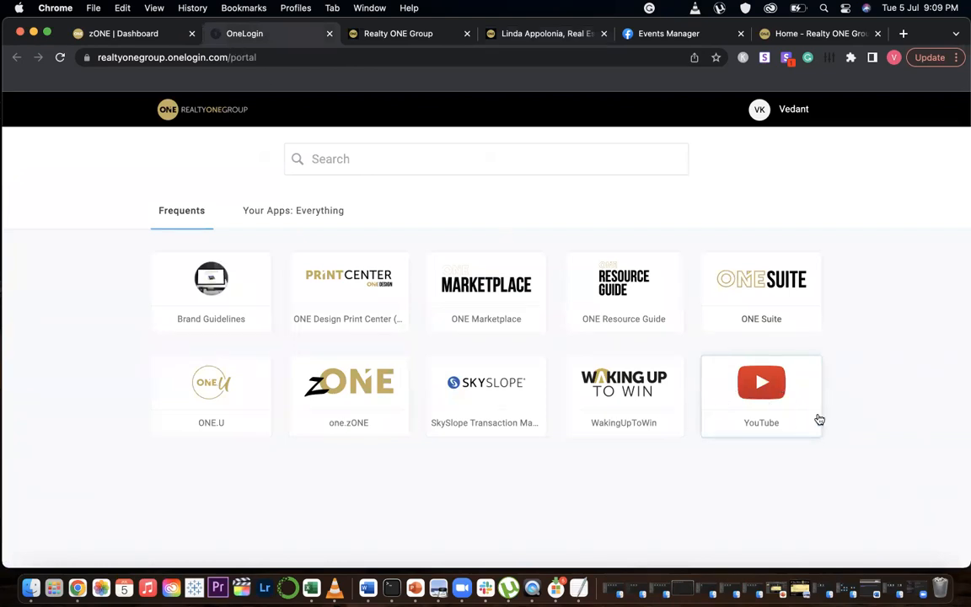
click(758, 388)
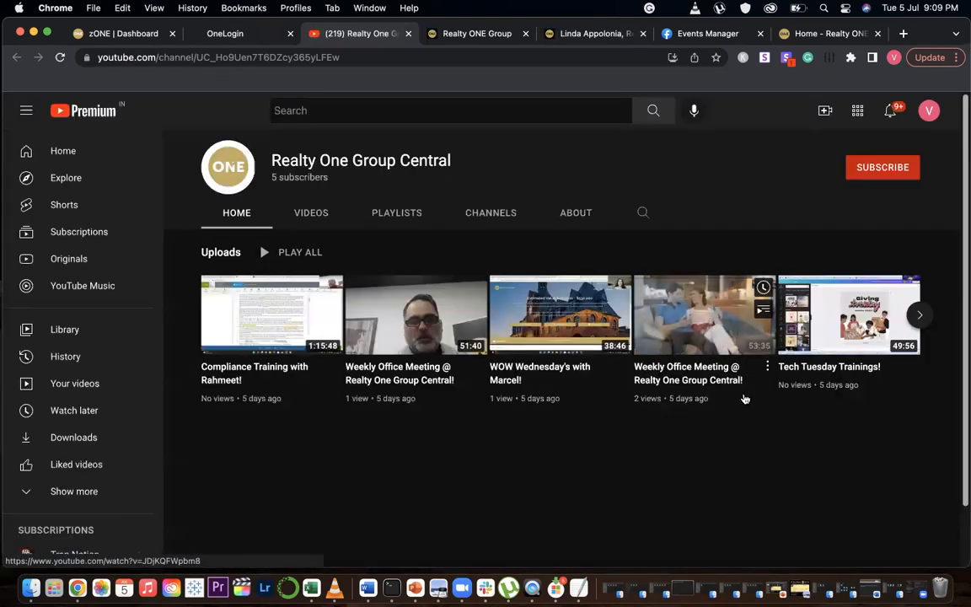
click(396, 214)
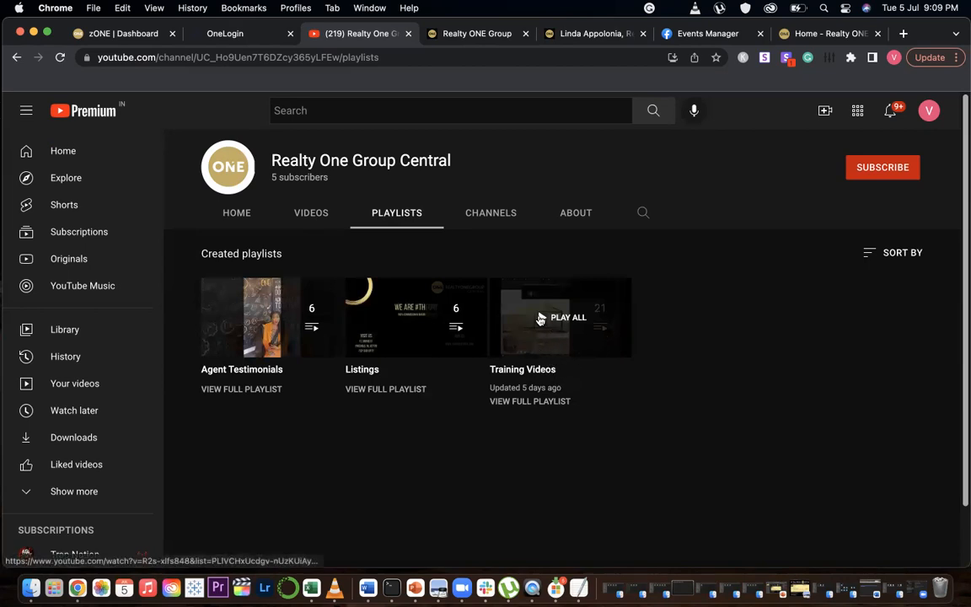
click(537, 319)
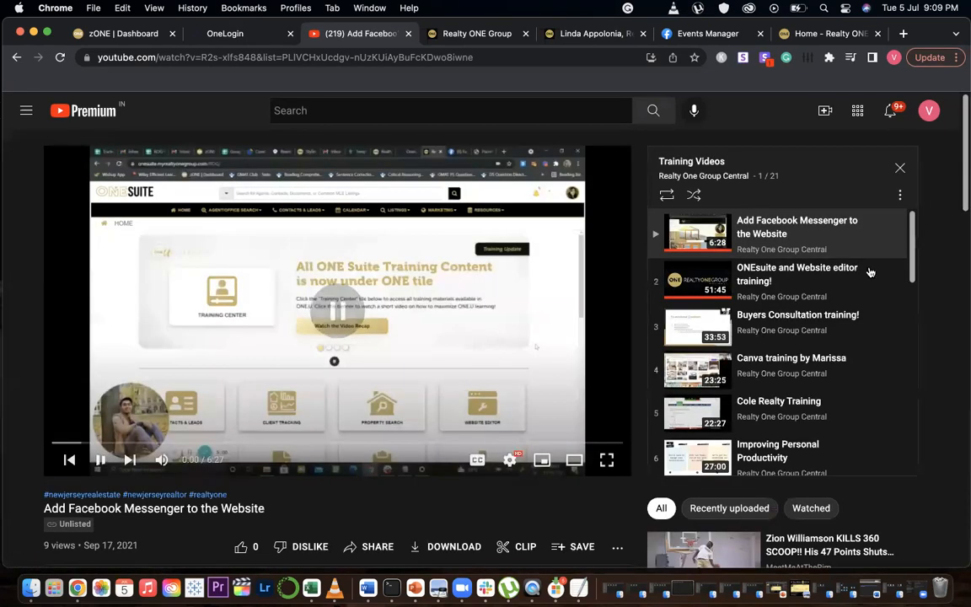
Scroll through the Training Videos playlist, return to the channel page and close the YouTube tab
scroll(816, 315, down, 10)
scroll(816, 314, up, 10)
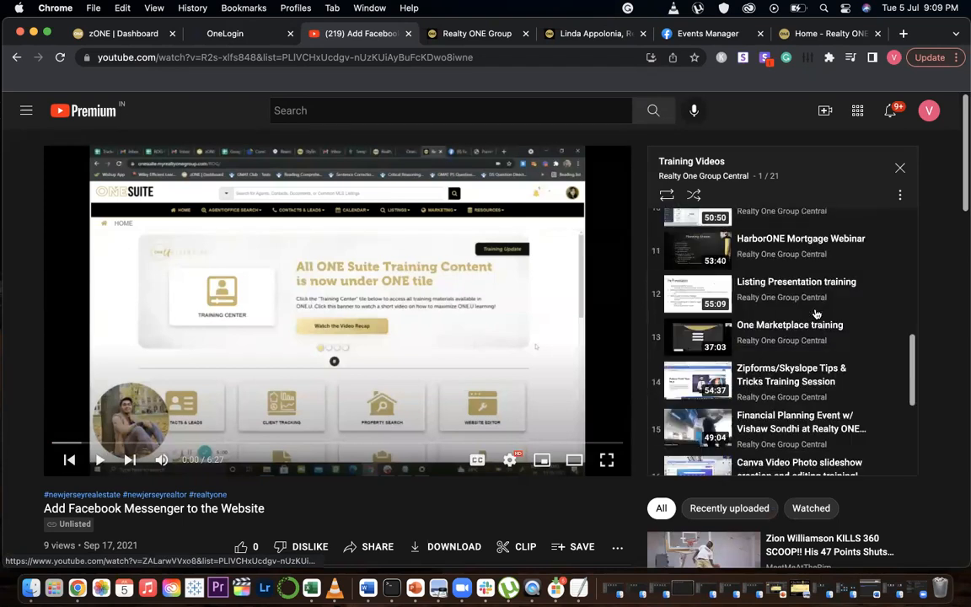
click(15, 59)
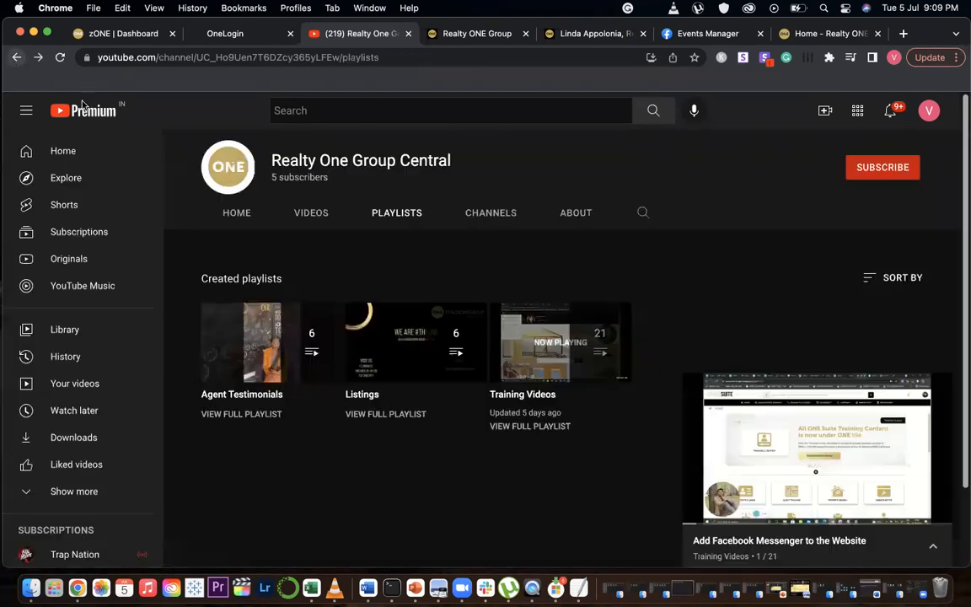
click(406, 34)
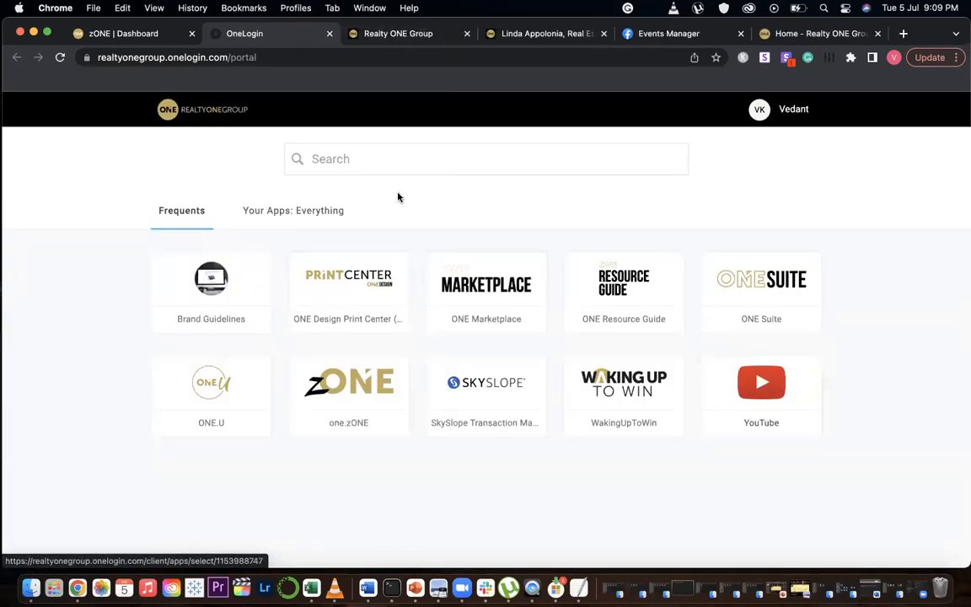
Switch back to the agent website tab and scroll through its homepage sections
click(504, 36)
scroll(671, 412, down, 10)
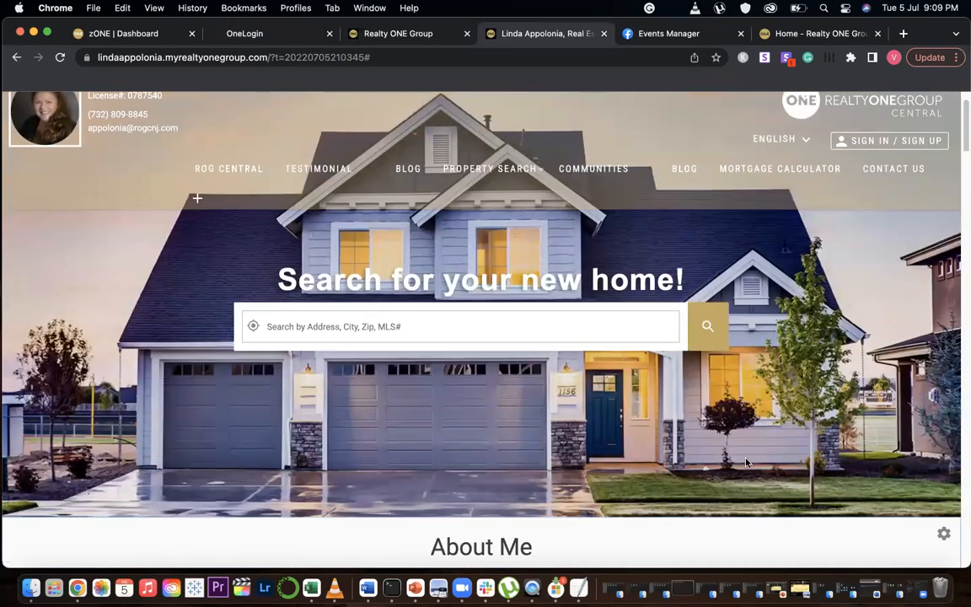
scroll(739, 450, down, 15)
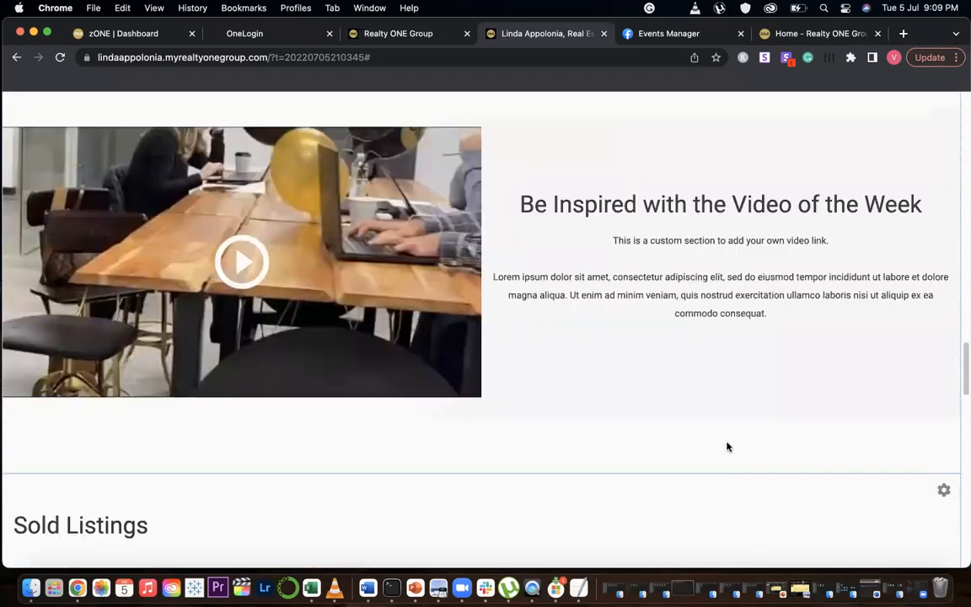
scroll(764, 389, up, 20)
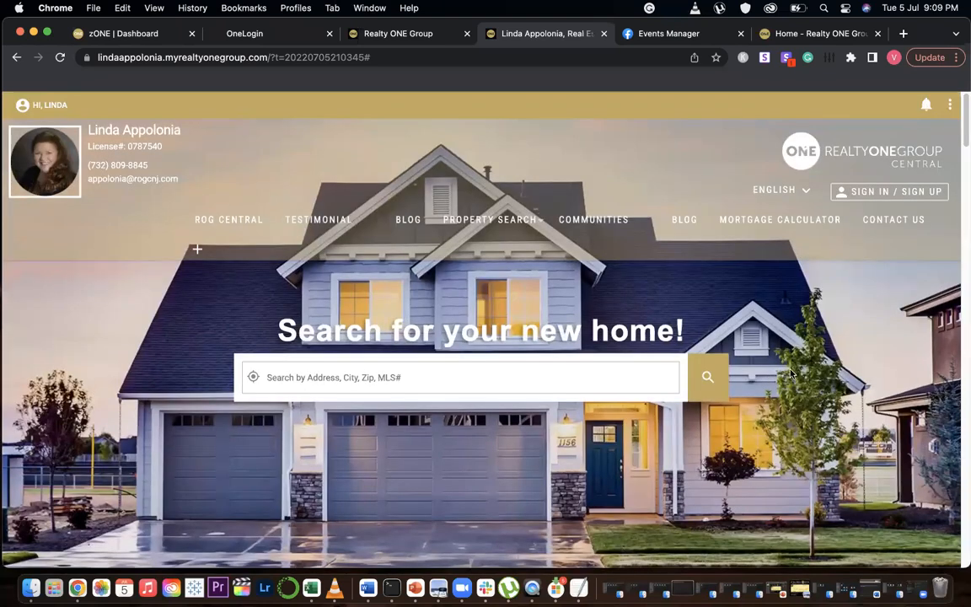